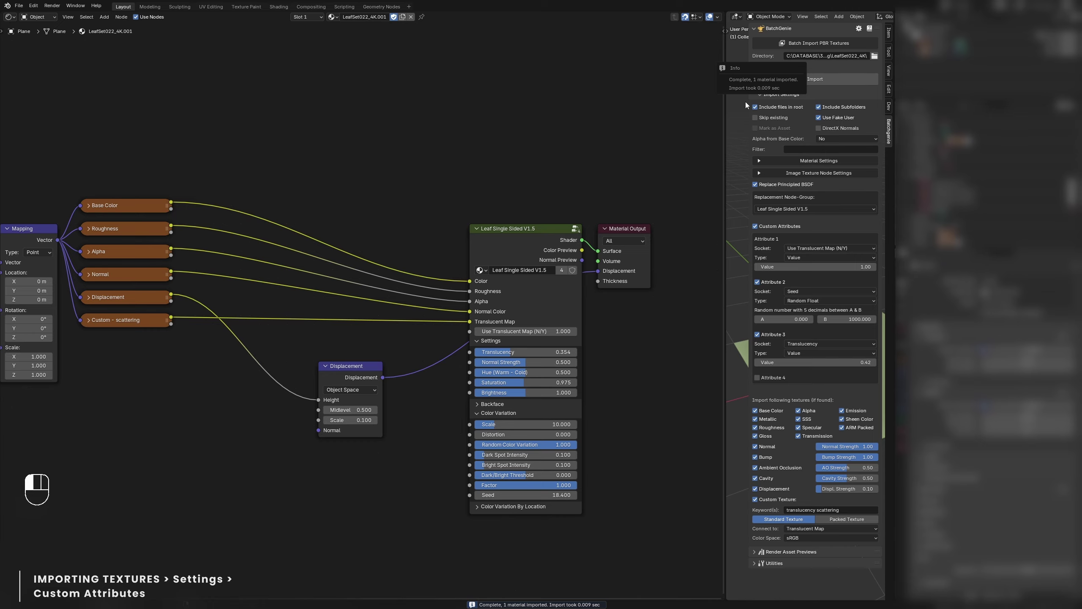
Switch the plane to material LeafSet022_4K.002 and expand the Color Variation settings on its leaf node group.
click(332, 16)
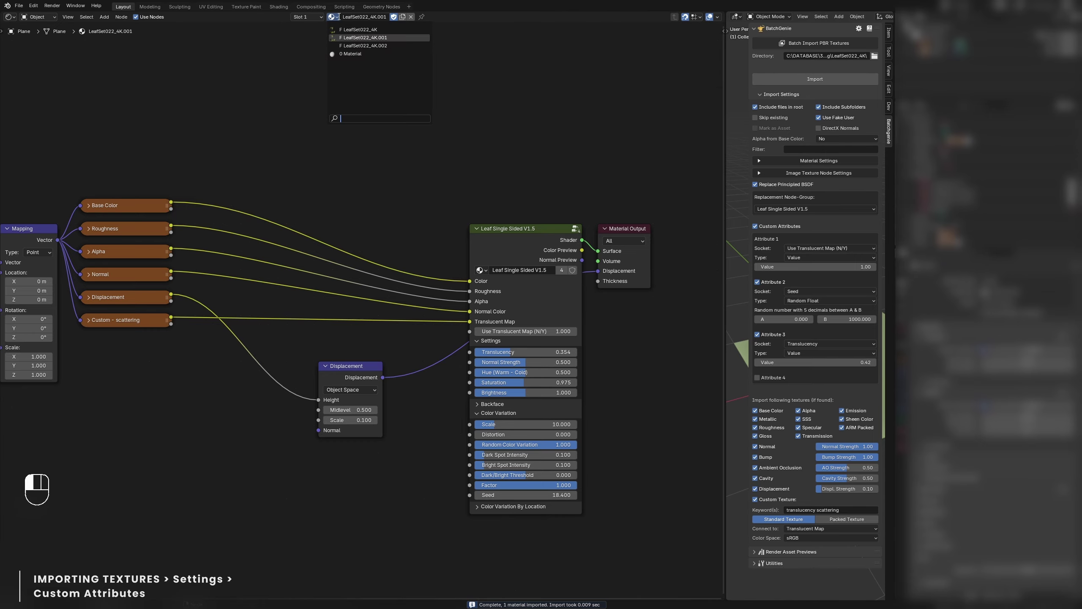
click(356, 51)
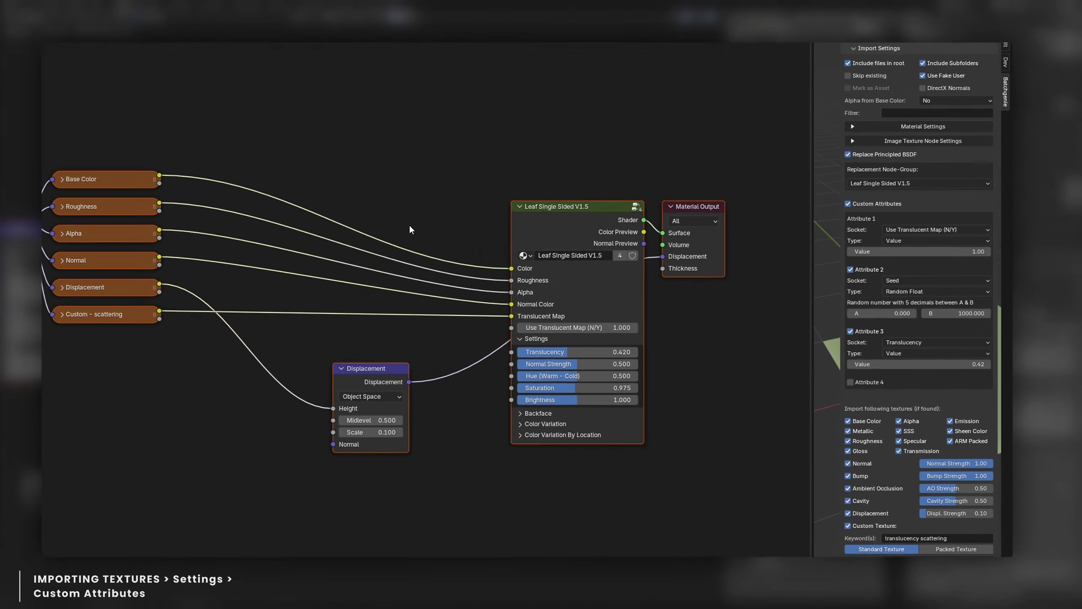
click(539, 428)
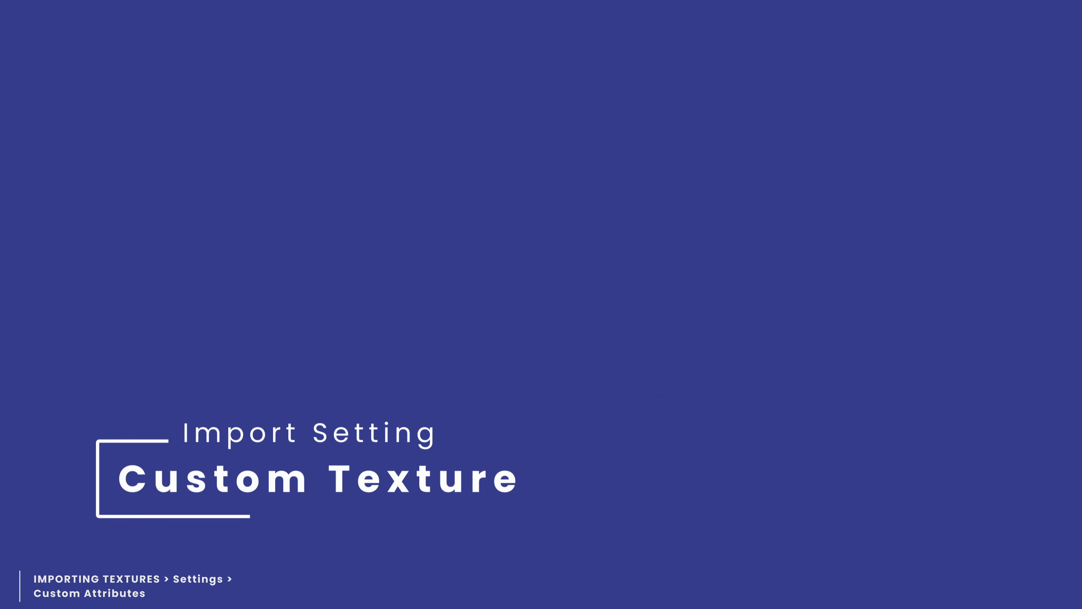
Enable Custom Texture as a Packed Texture, connecting channel R to Roughness and channel G to Metallic.
click(801, 315)
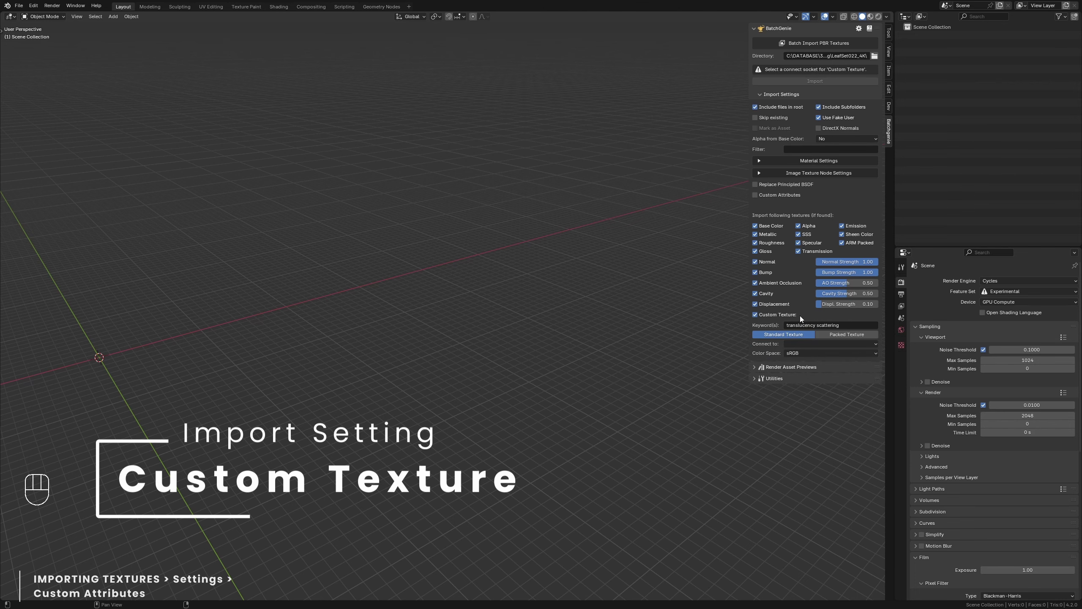
click(847, 335)
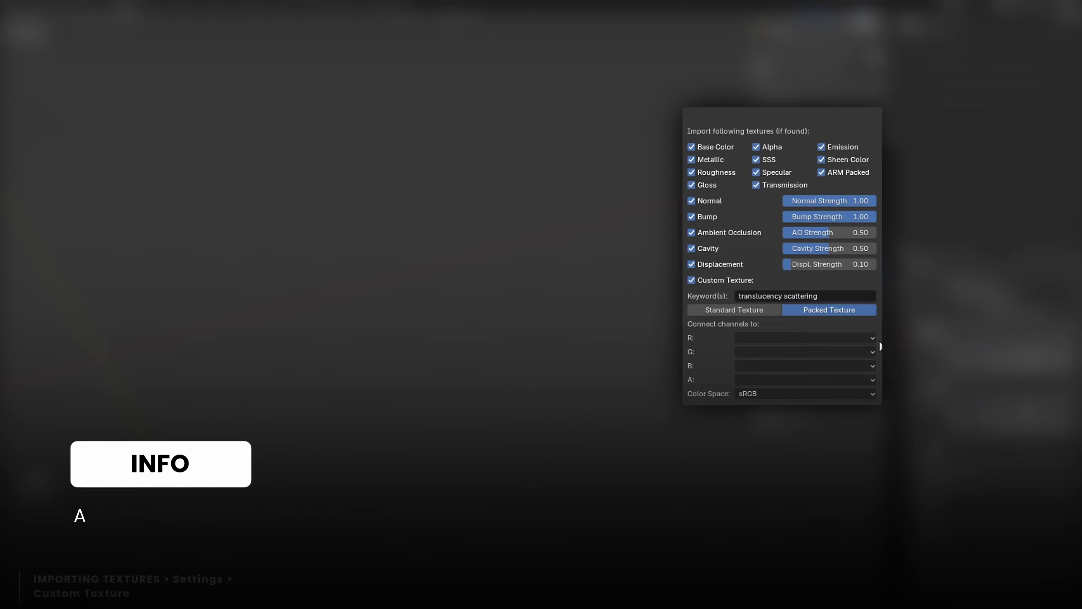
click(868, 338)
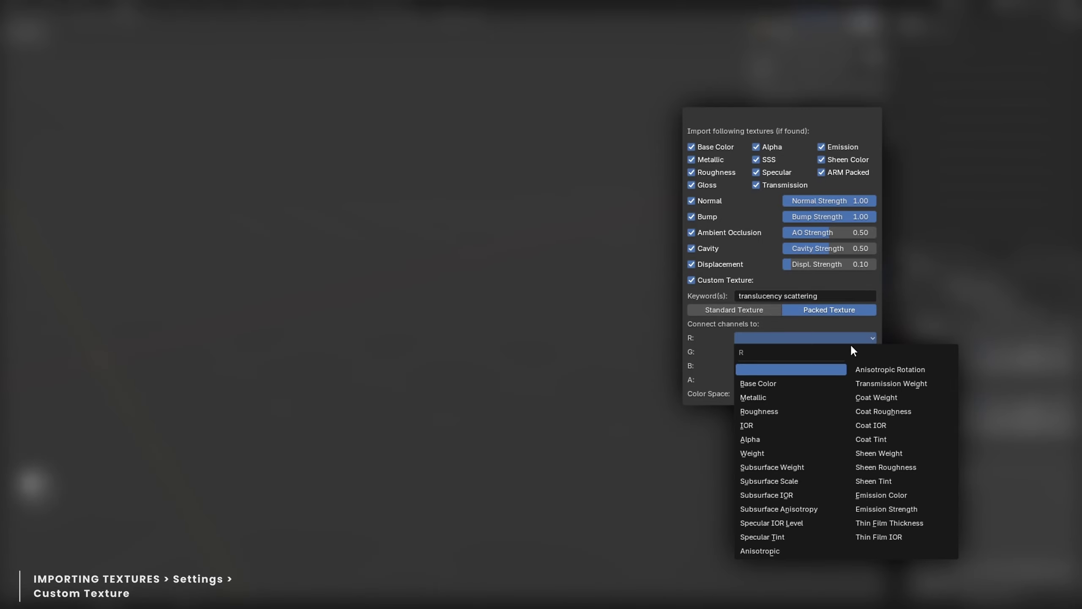
click(767, 410)
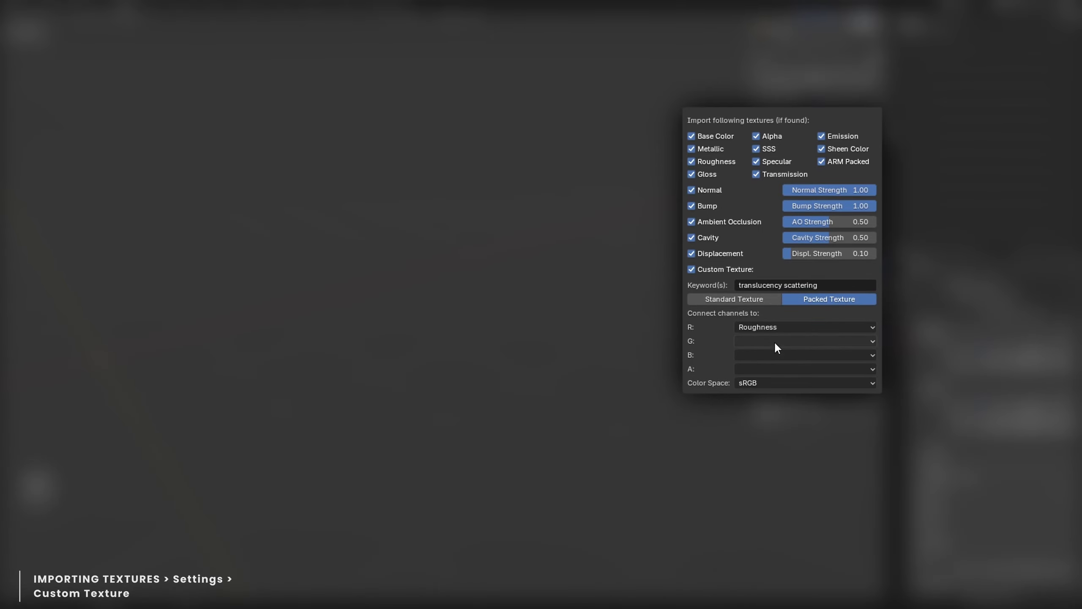
click(774, 341)
click(763, 401)
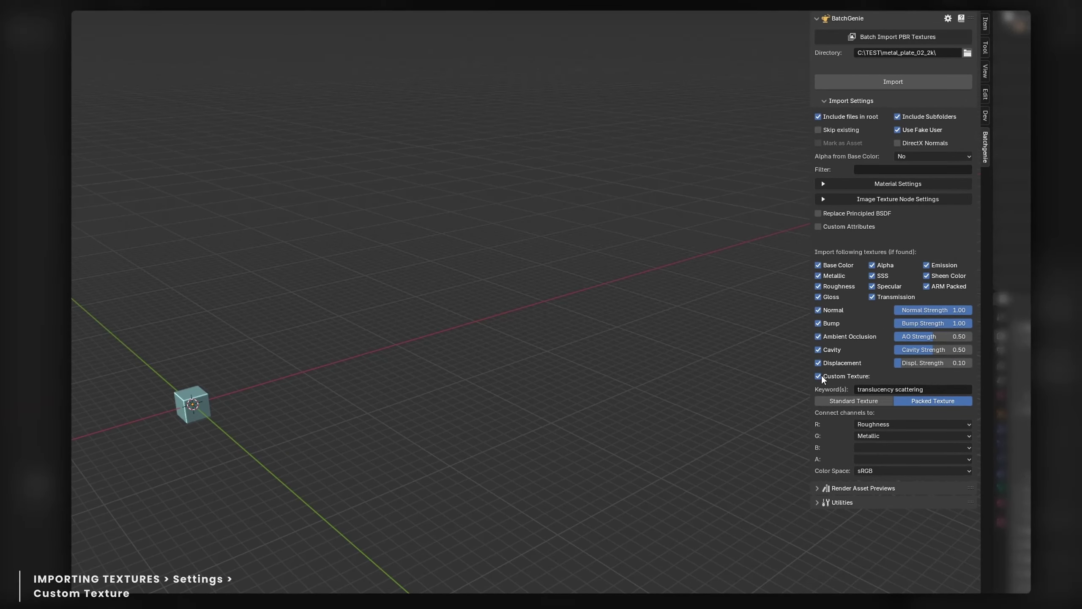
Disable Custom Texture and import the textures from the metal_plate_02_2k folder.
click(755, 314)
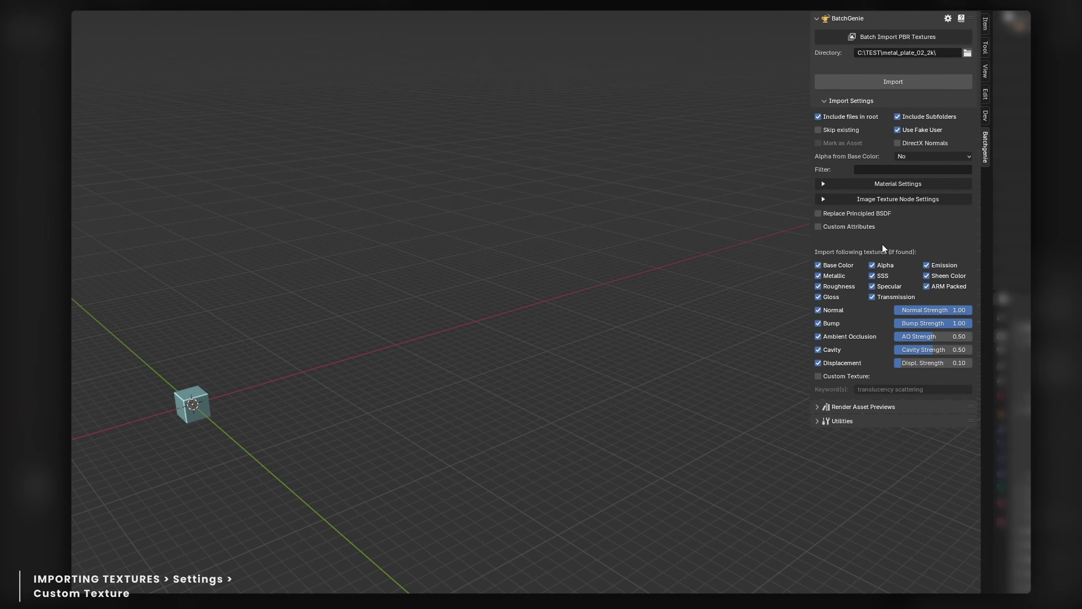
click(967, 55)
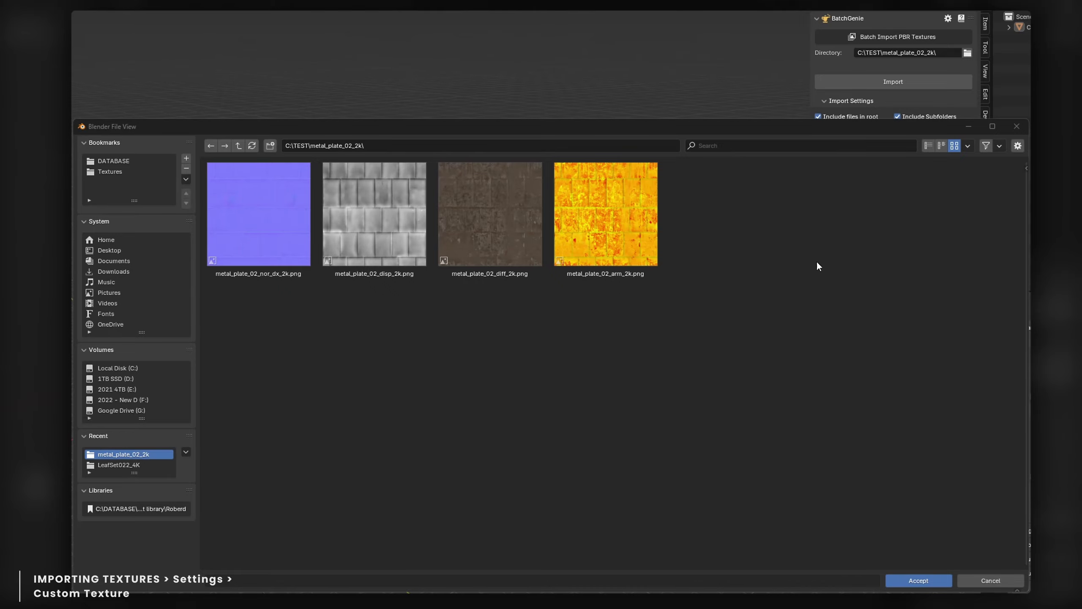
click(924, 577)
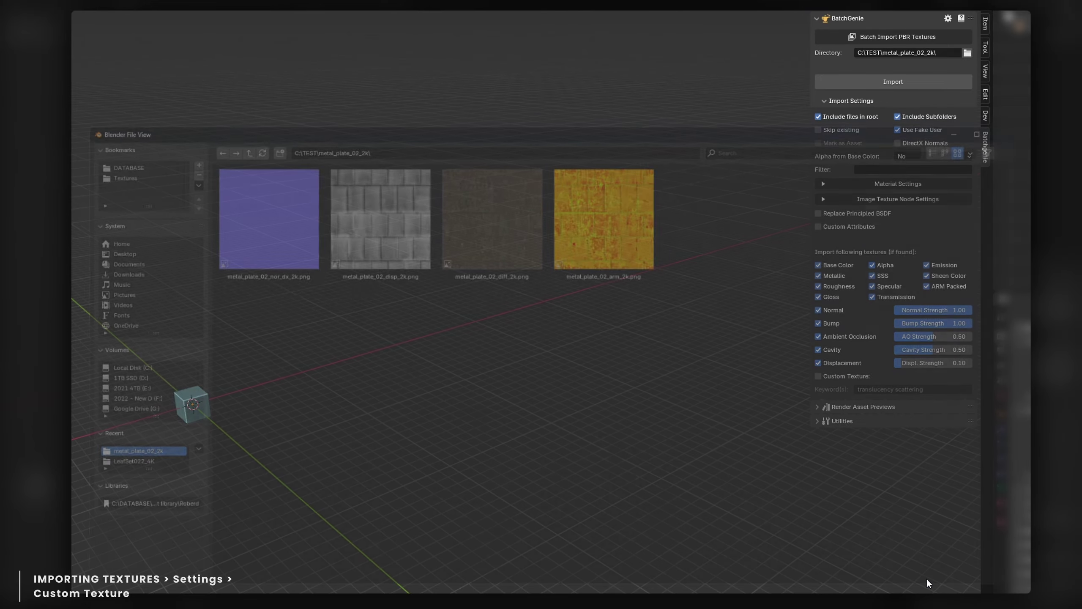
click(904, 83)
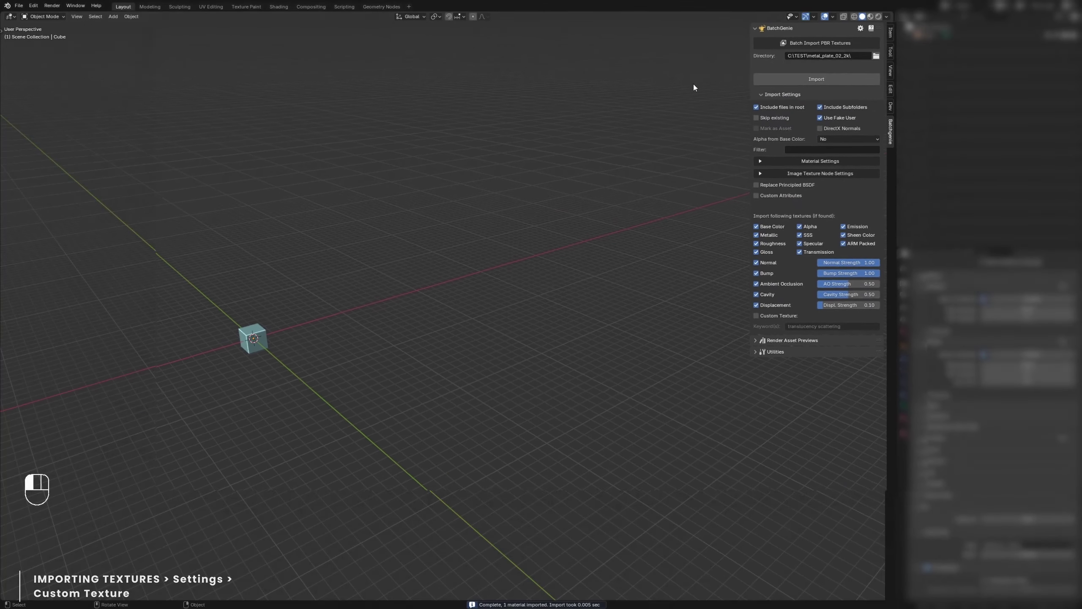
Change the 3D viewport to the Shader Editor, assign the imported metal plate material to the cube and hide the sidebar.
click(9, 16)
click(32, 85)
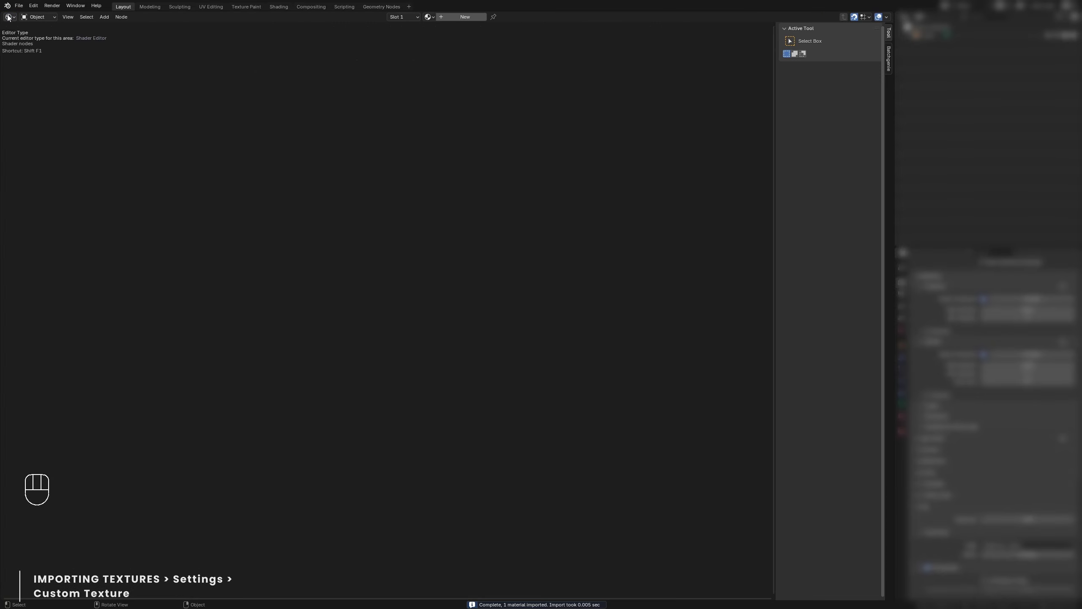
click(419, 16)
click(435, 32)
key(n)
middle_drag(471, 230, 471, 90)
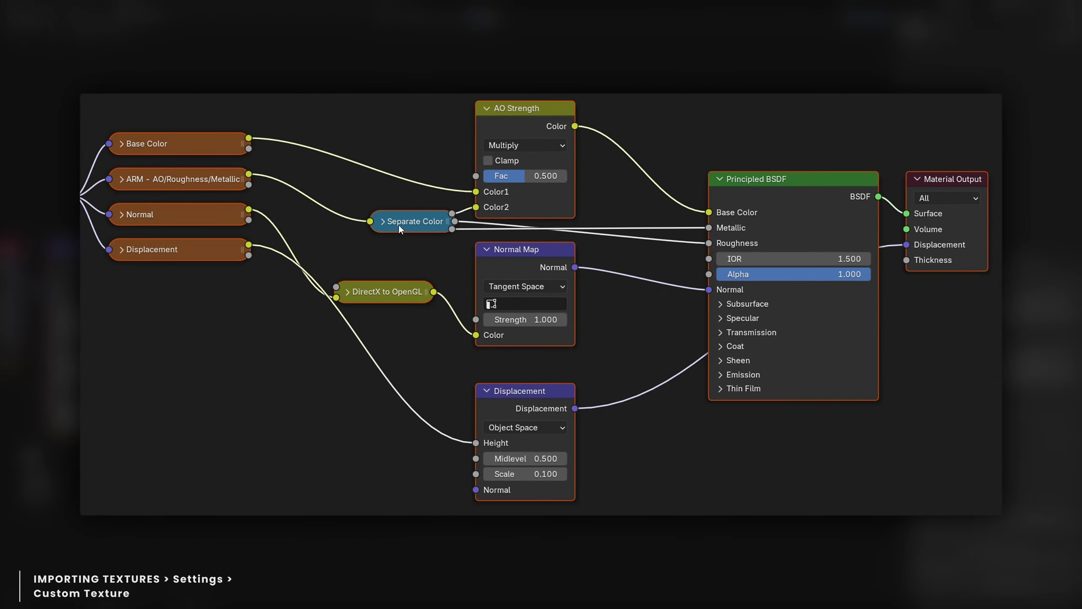
Expand the Separate Color node, move it closer to the ARM texture node, and select the DirectX to OpenGL node.
click(381, 225)
drag(382, 219, 335, 172)
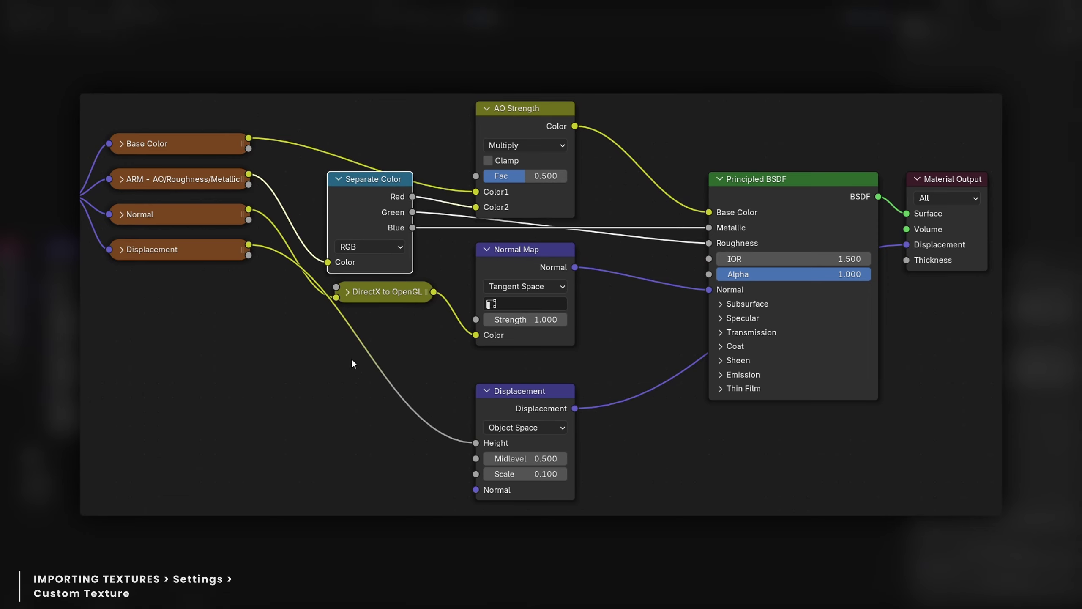
click(380, 292)
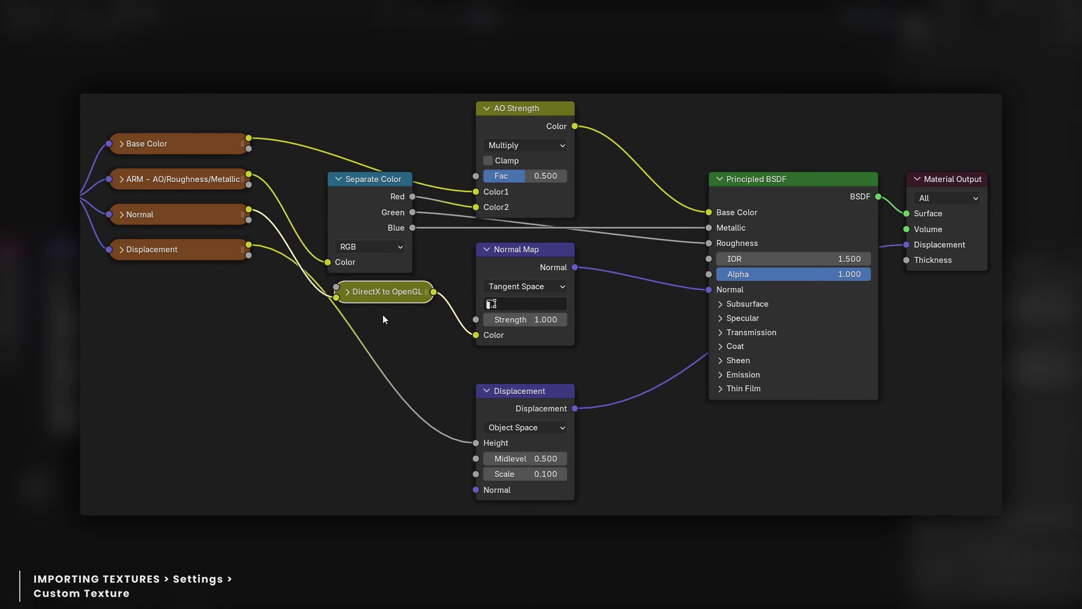
click(388, 325)
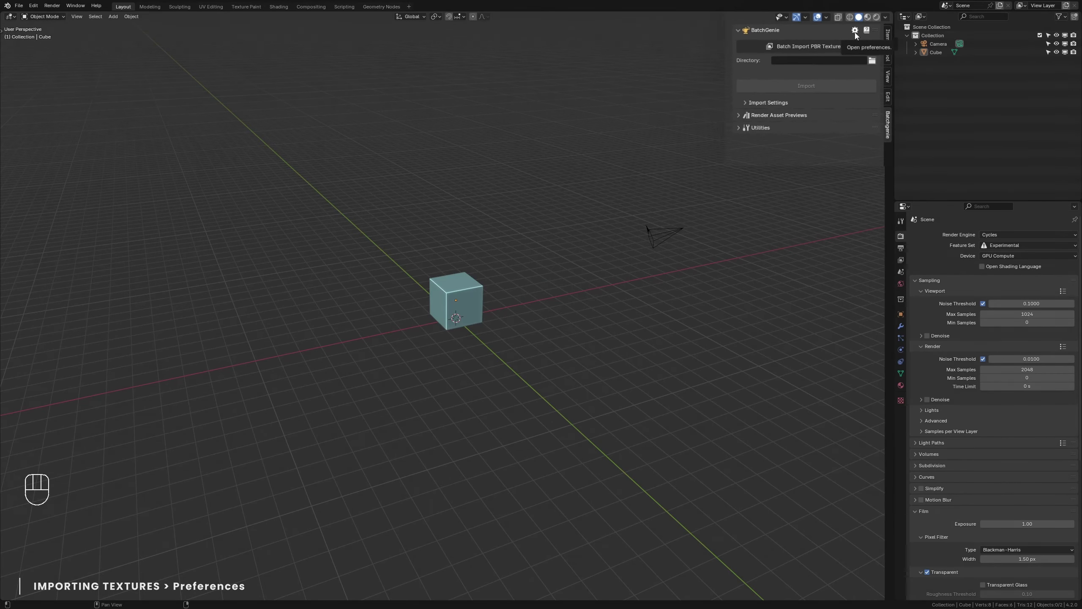
Open the BatchGenie add-on preferences and enlarge the window to show the import settings.
click(859, 29)
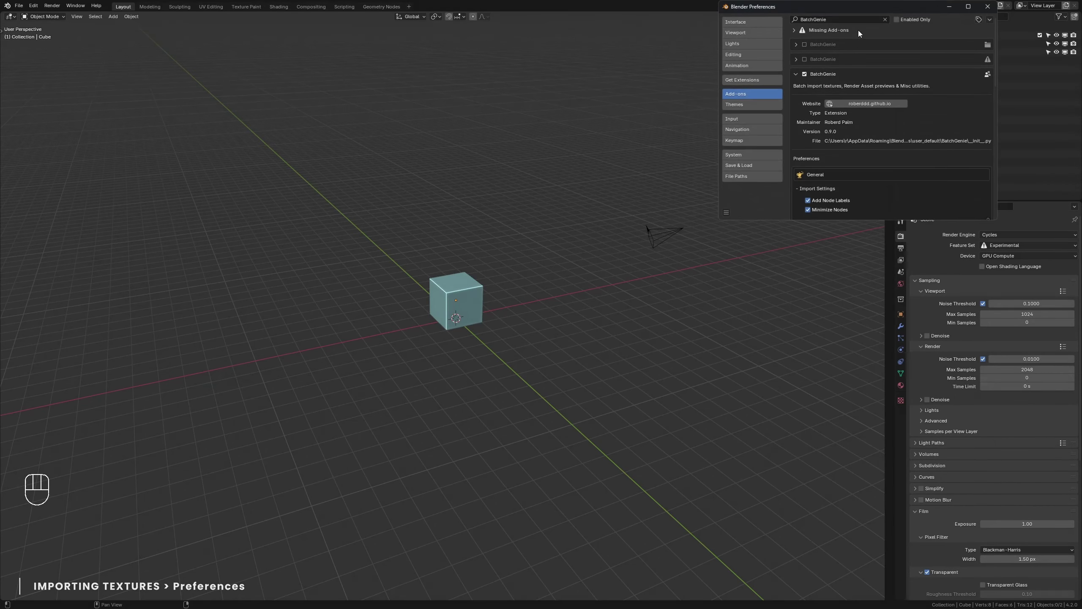
drag(602, 244, 712, 604)
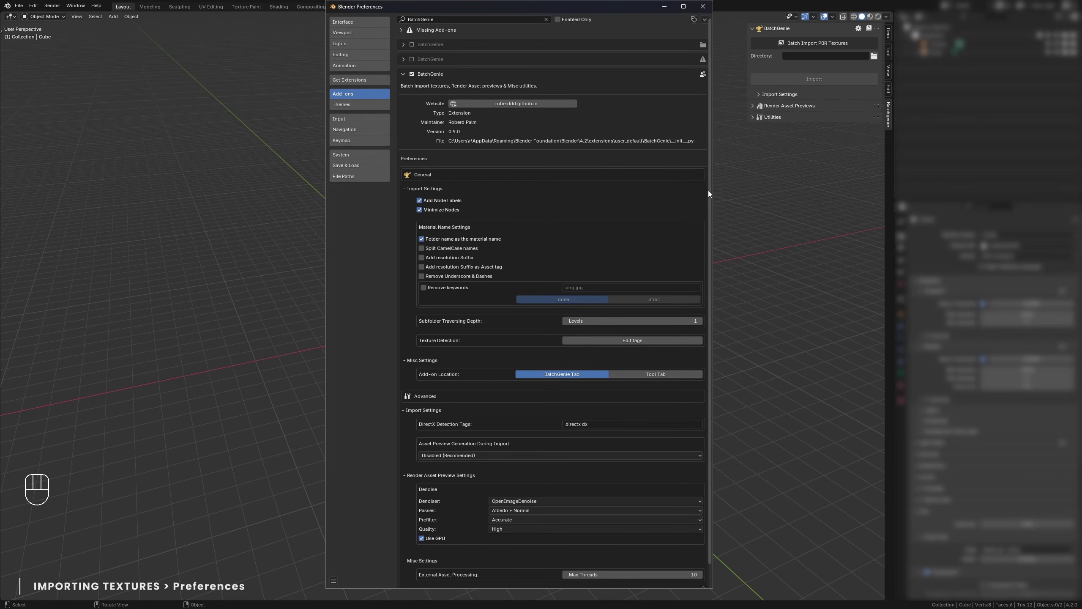
scroll(709, 191, down, 2)
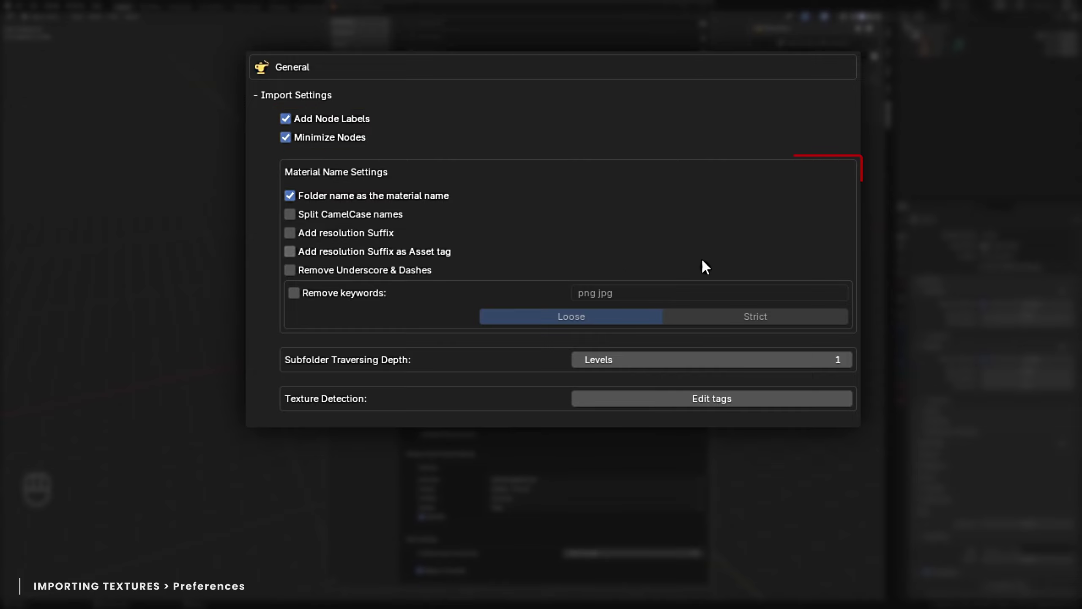
Enable Remove keywords for material names and set the Subfolder Traversing Depth to 4 levels.
click(304, 292)
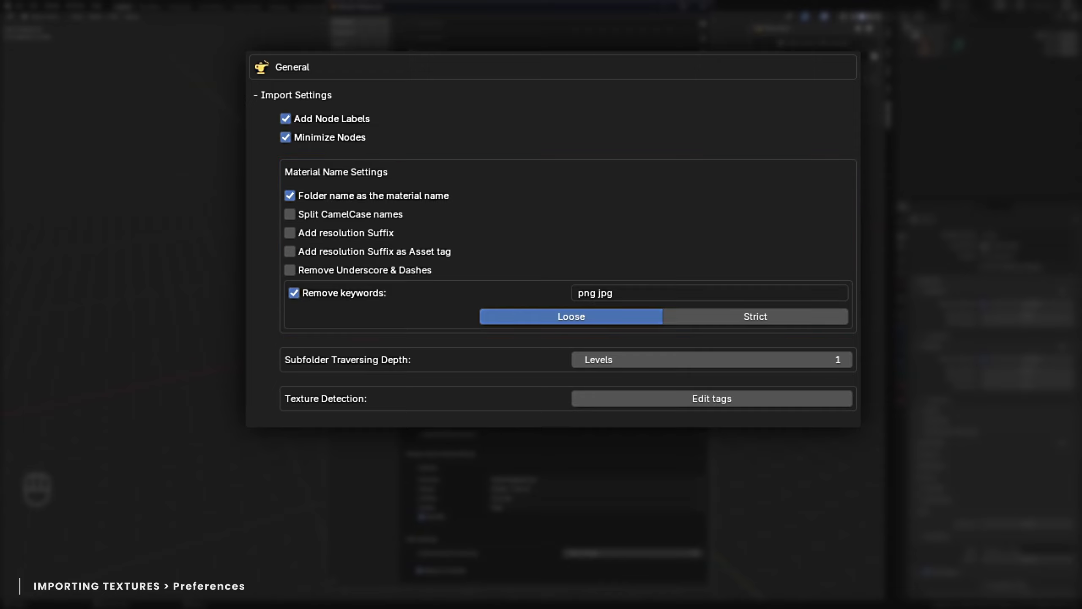
click(850, 359)
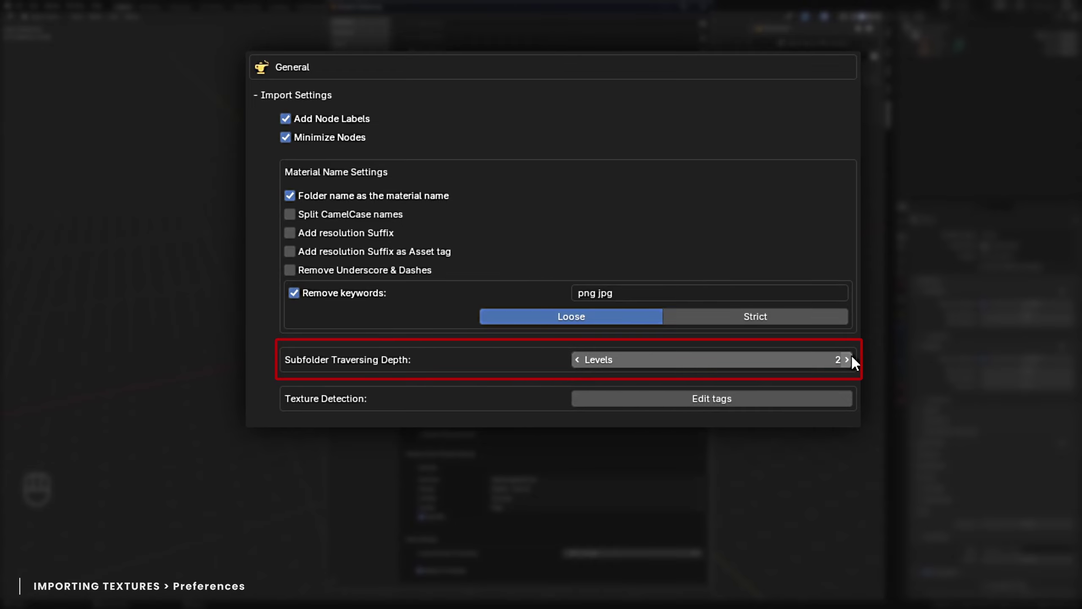
click(849, 360)
click(850, 359)
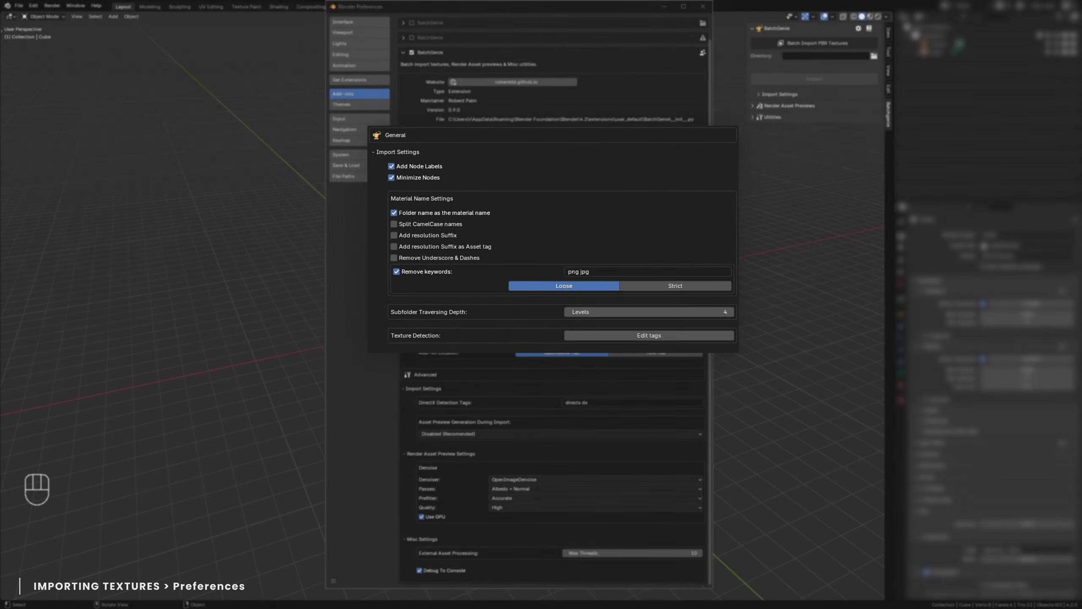
Review the editable texture detection tags in the add-on preferences and collapse them again.
click(693, 321)
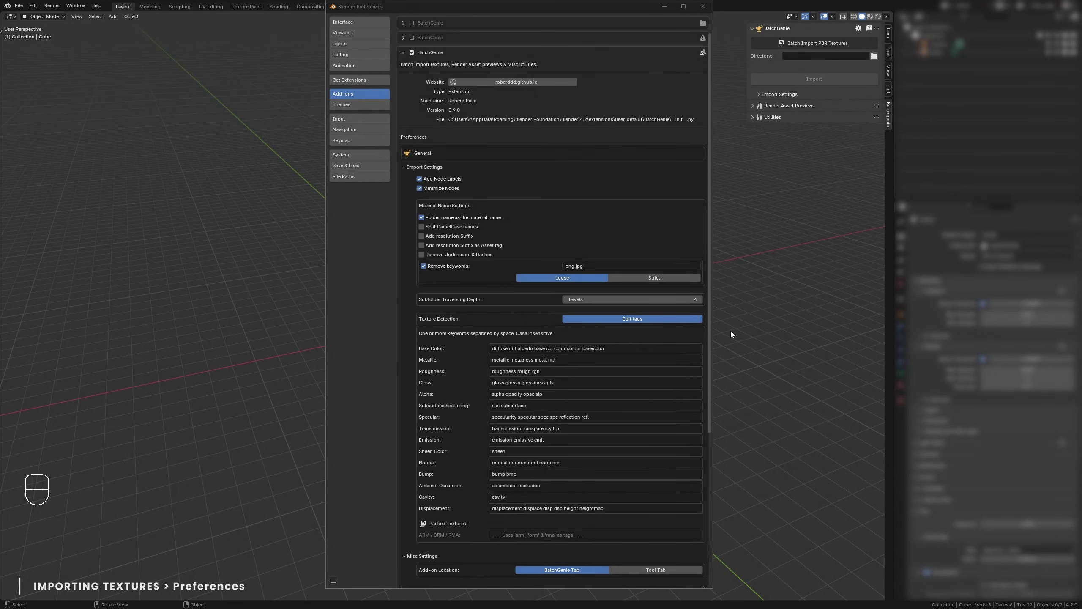
click(696, 320)
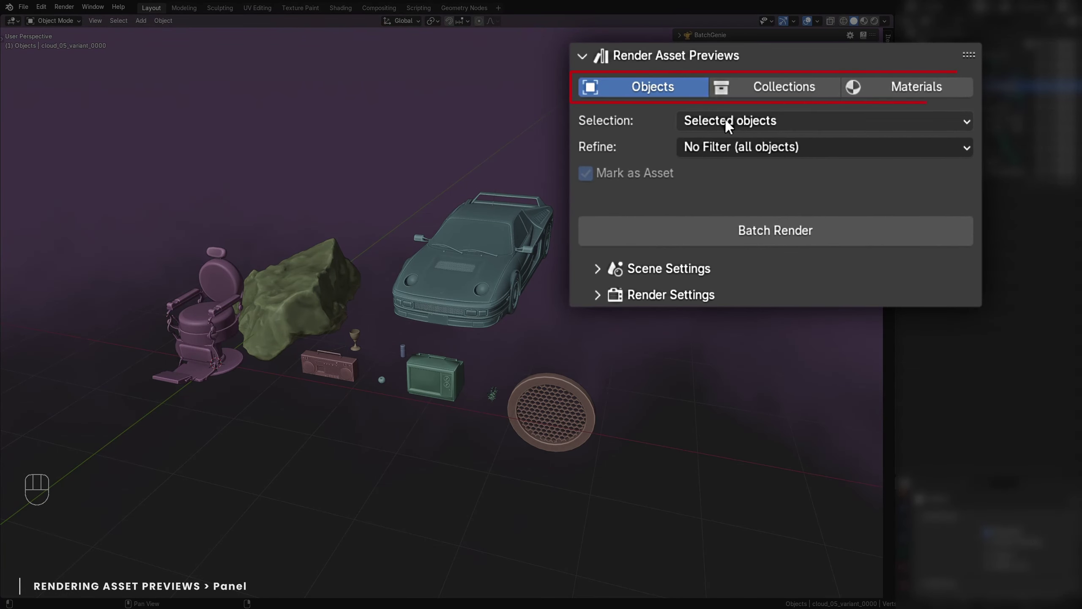
Look through the Collections and Materials modes of Render Asset Previews and return to Objects.
click(785, 91)
click(940, 90)
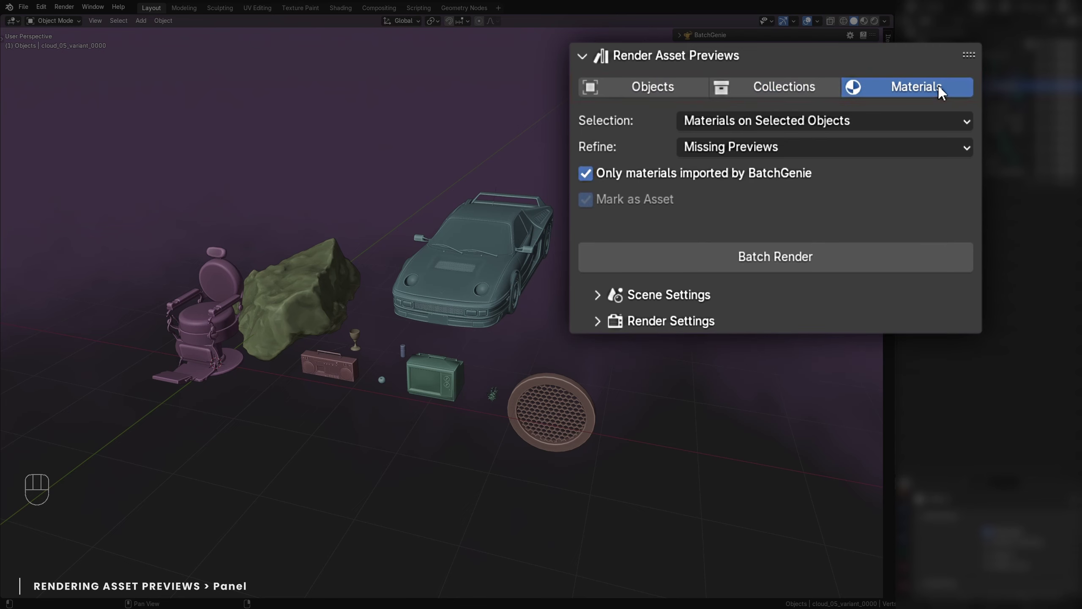
click(635, 91)
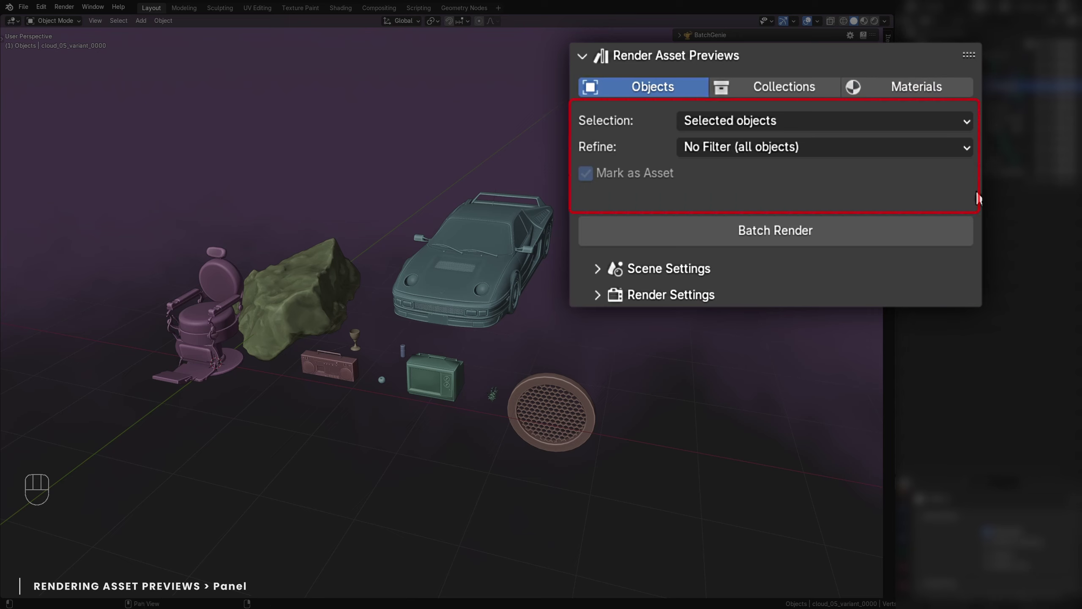
Set the asset preview Selection to Objects marked as Assets.
click(964, 121)
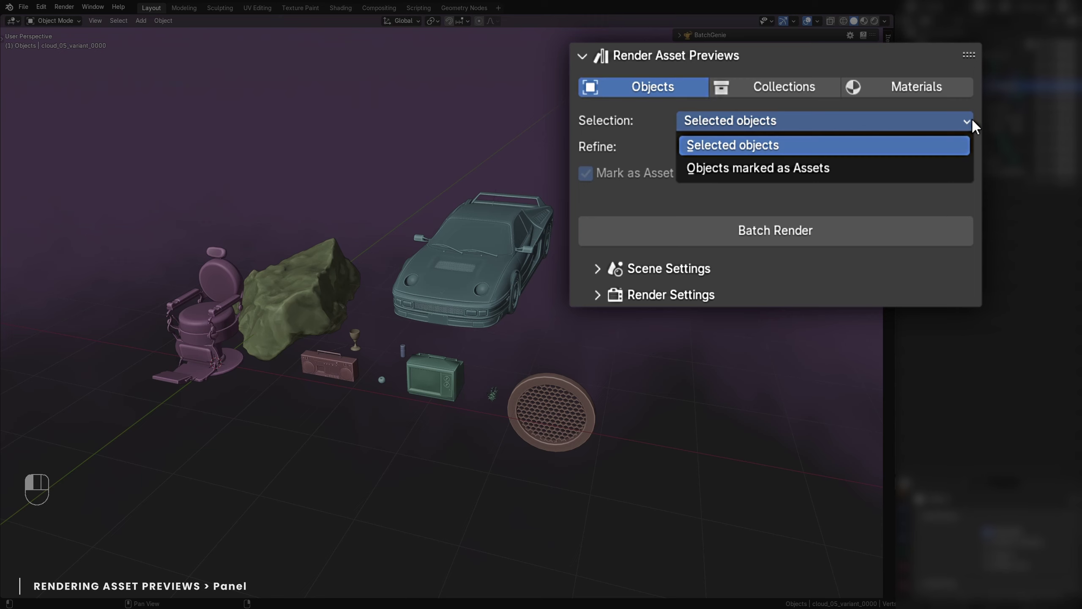
click(928, 166)
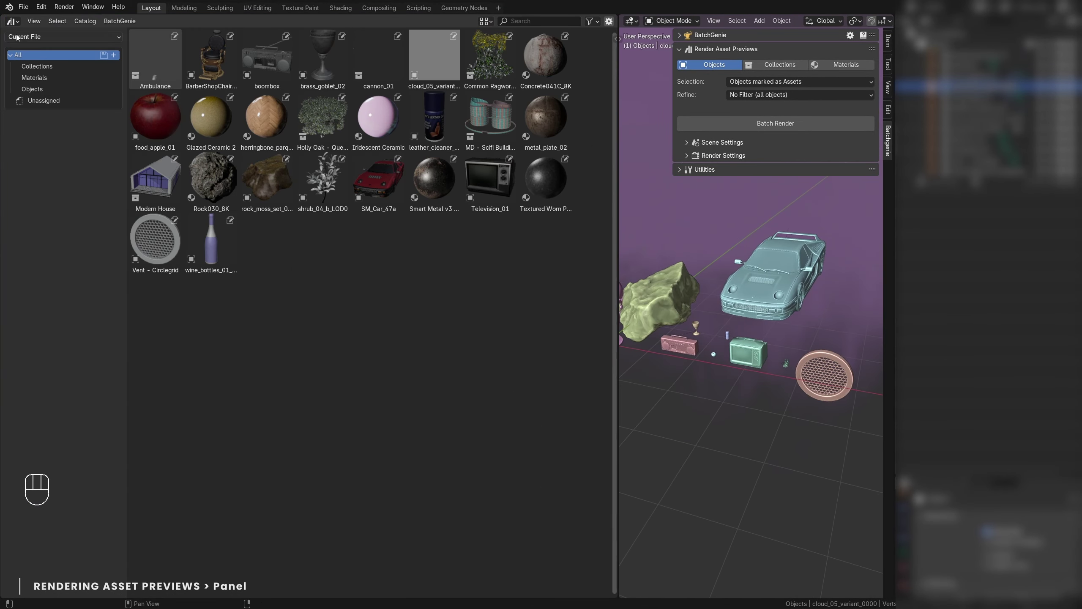
Hide the Asset Browser's catalog sidebar, enlarge its thumbnails, and widen the neighbouring 3D viewport.
key(t)
click(486, 21)
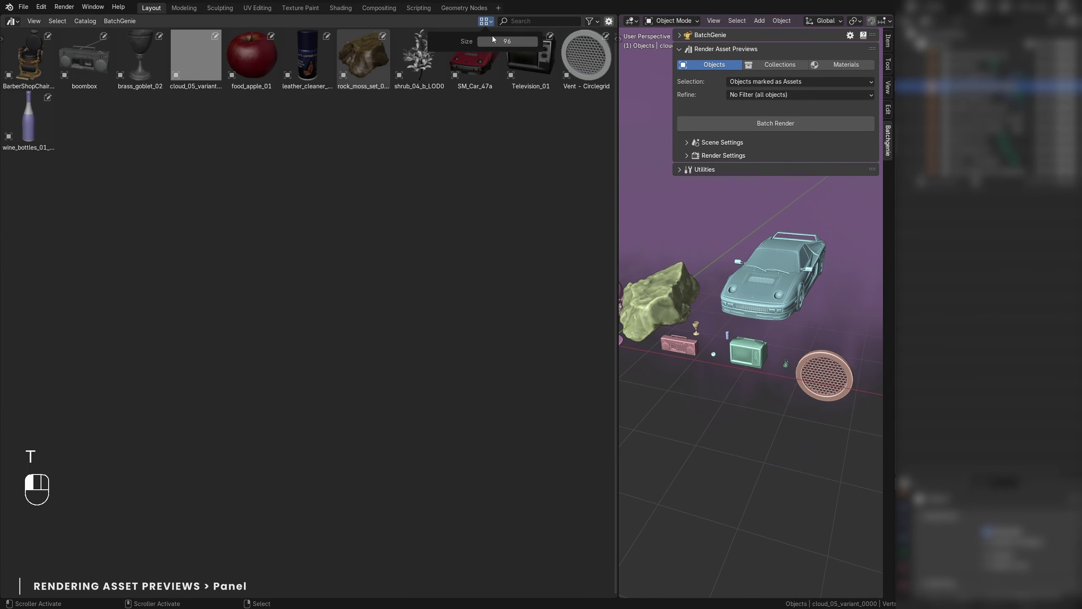
drag(493, 41, 553, 41)
drag(618, 299, 583, 299)
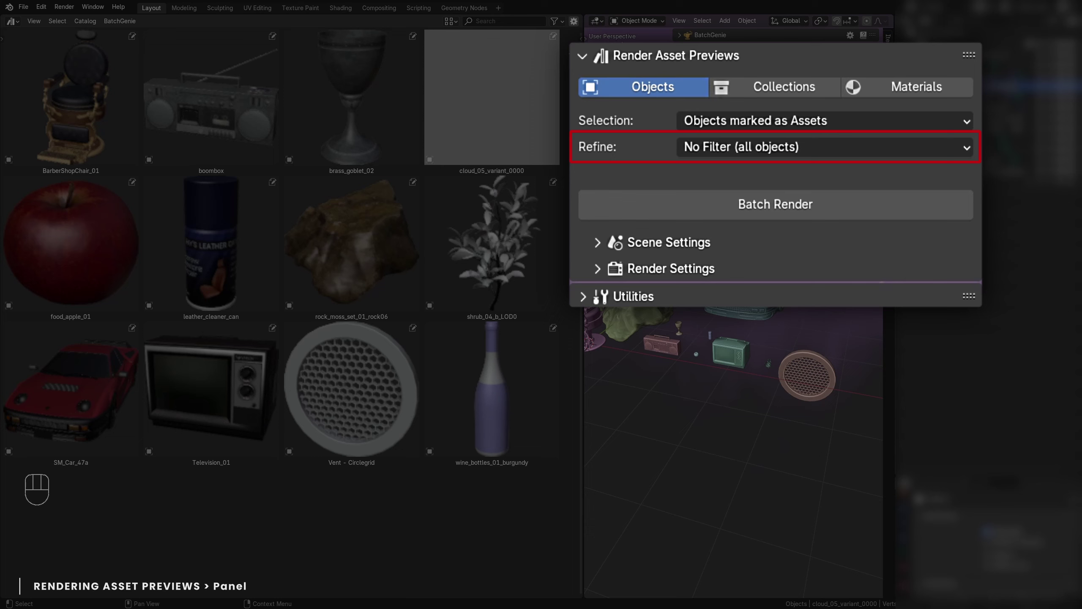
Set the asset preview Refine filter to Low-Quality & Missing Previews.
click(966, 148)
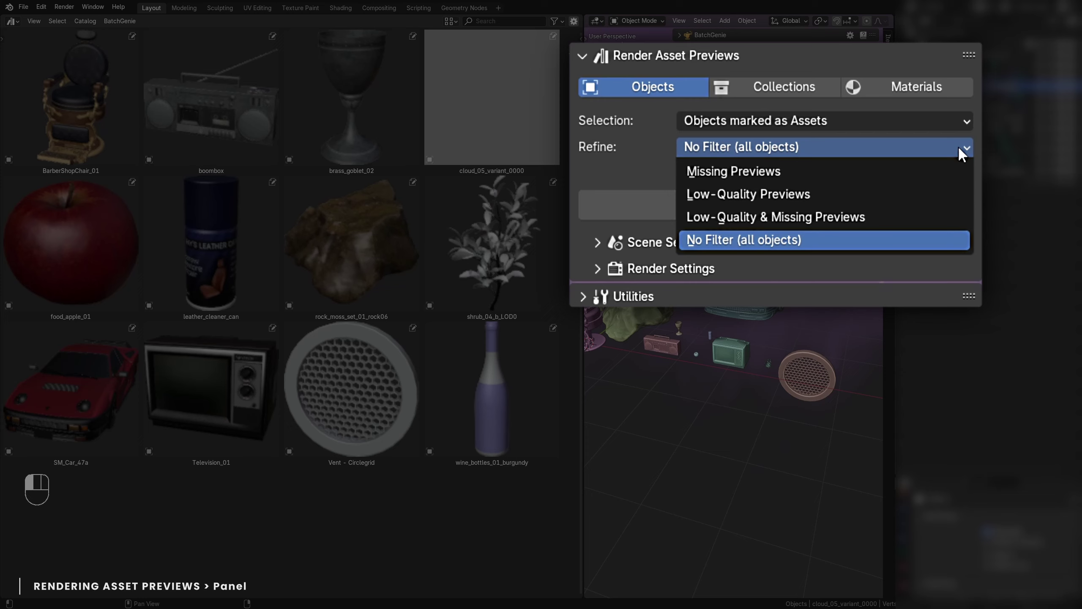
click(931, 216)
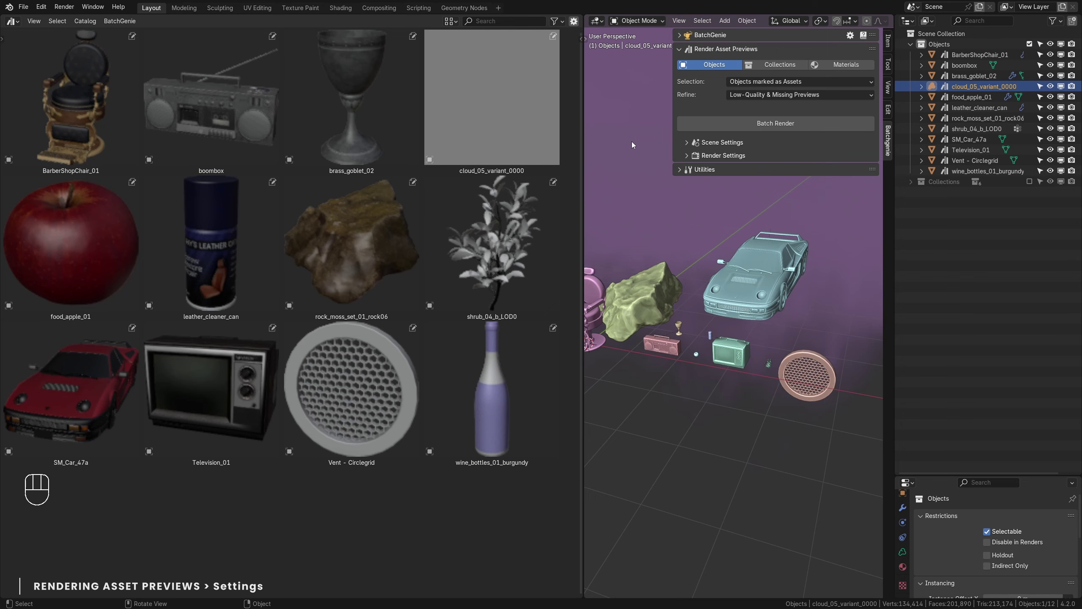
Expand the Scene Settings for preview rendering and view the available light presets.
click(686, 142)
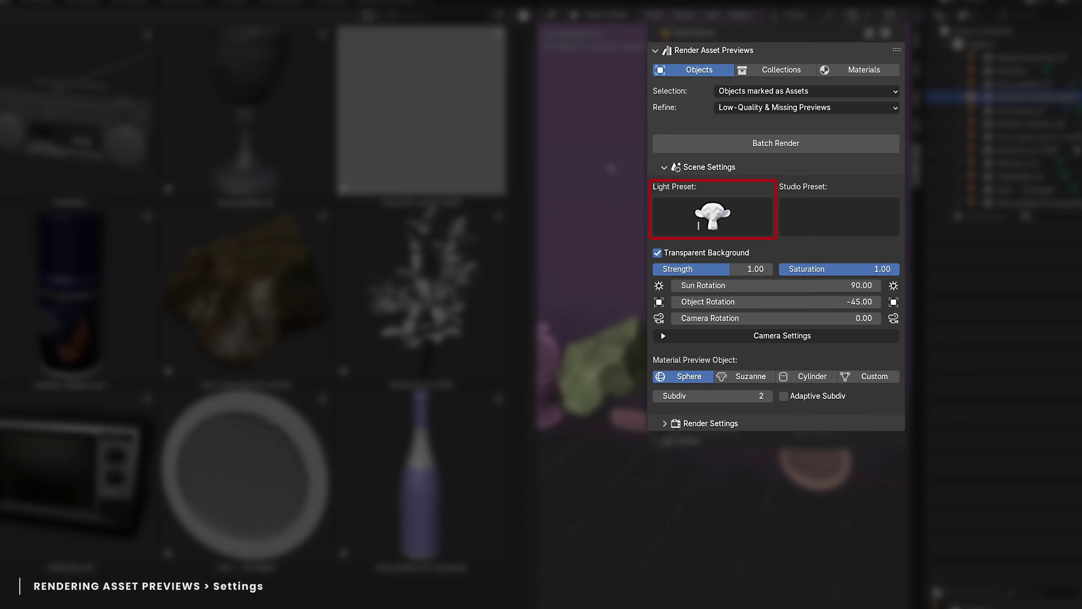
click(714, 208)
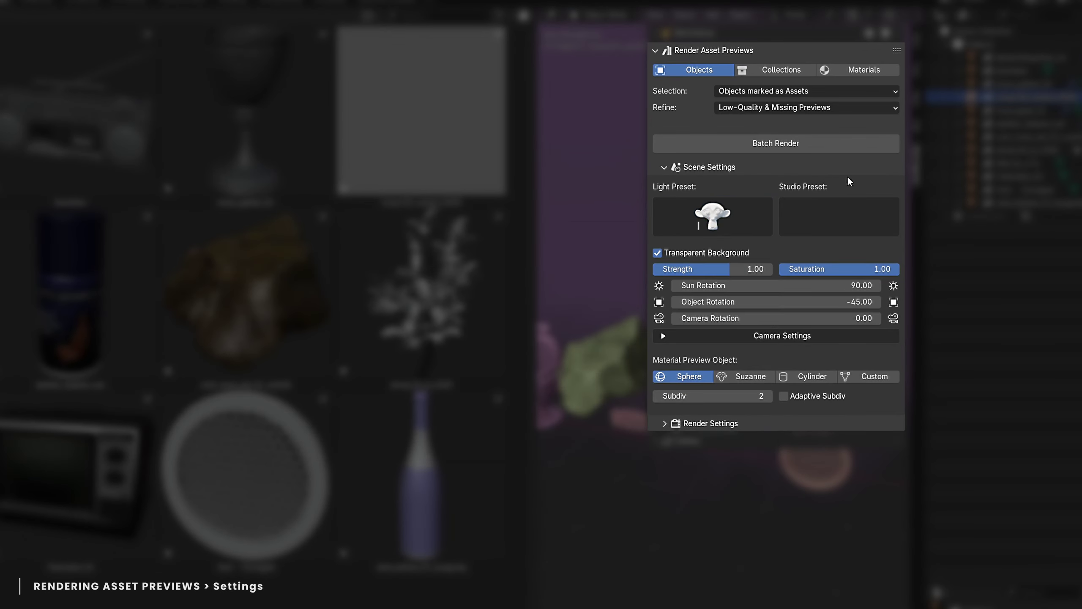
Inspect the Studio Settings of the L studio preset and return the Studio Preset to Nothing.
click(854, 203)
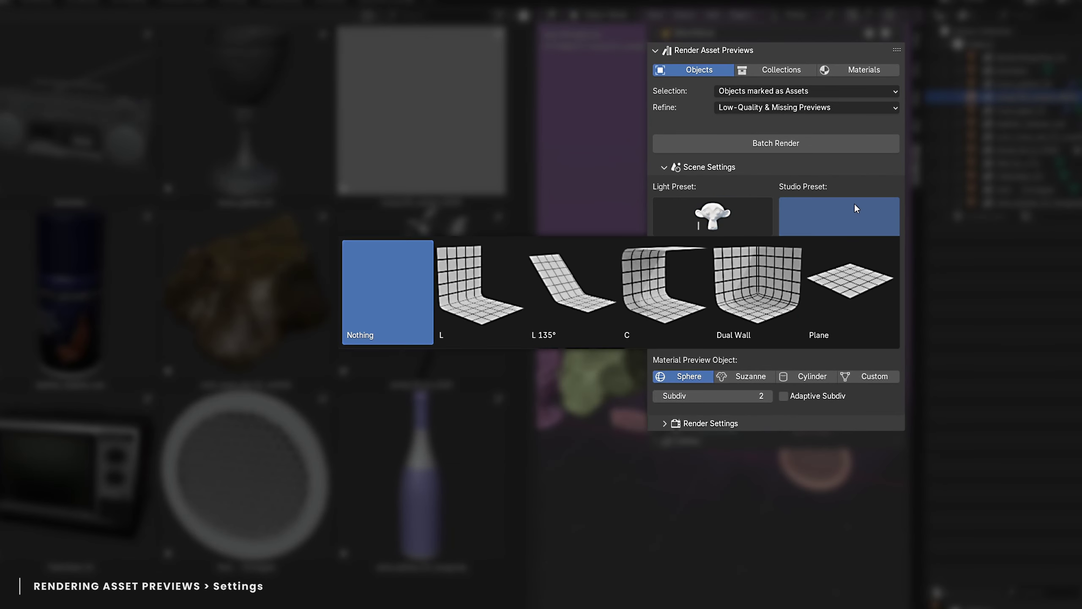
click(514, 274)
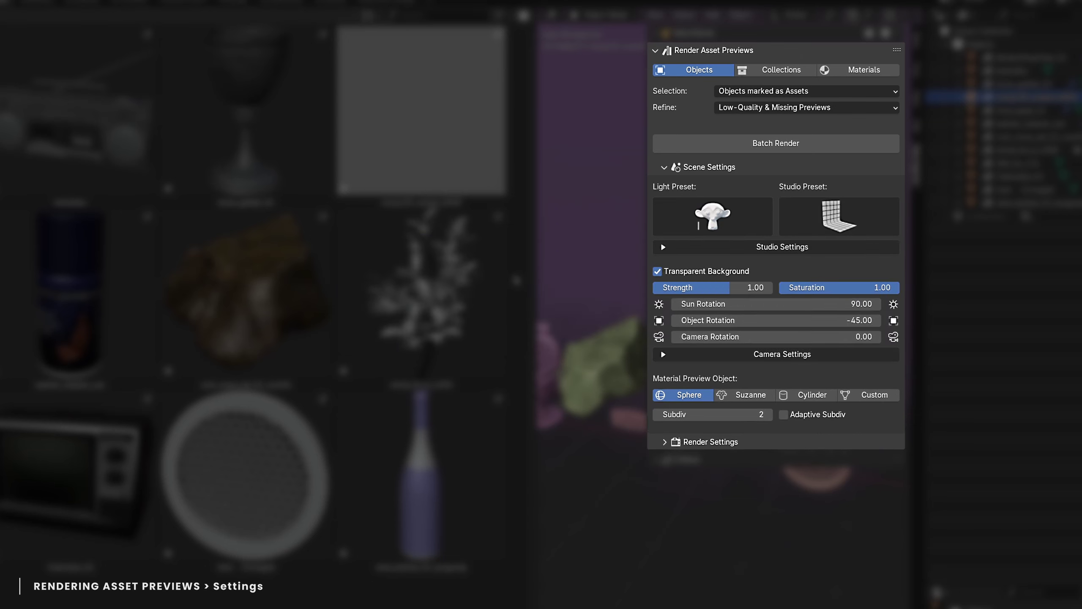
click(895, 250)
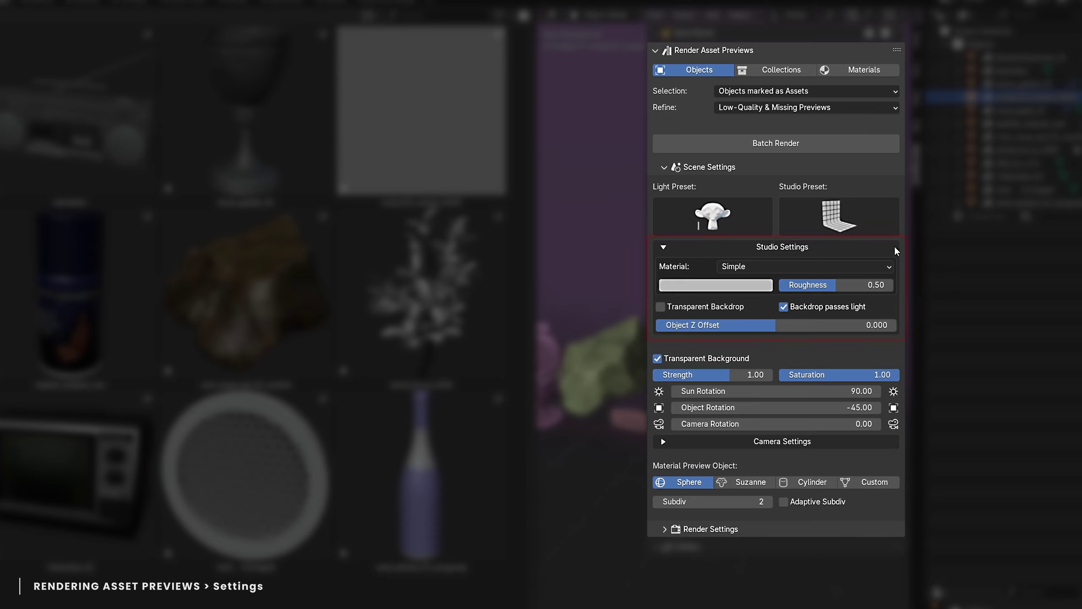
click(865, 226)
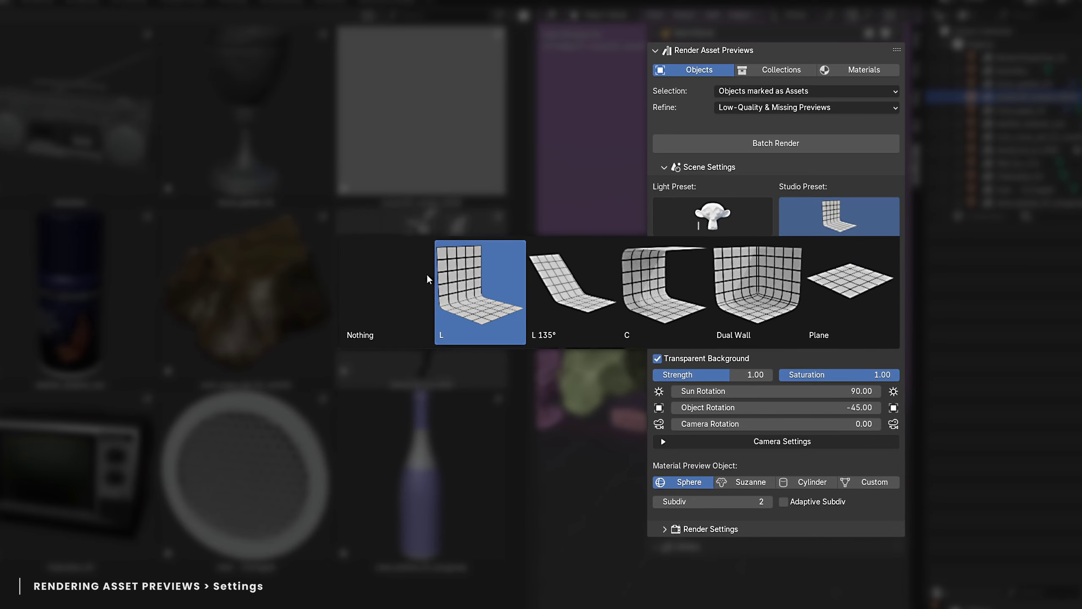
click(407, 294)
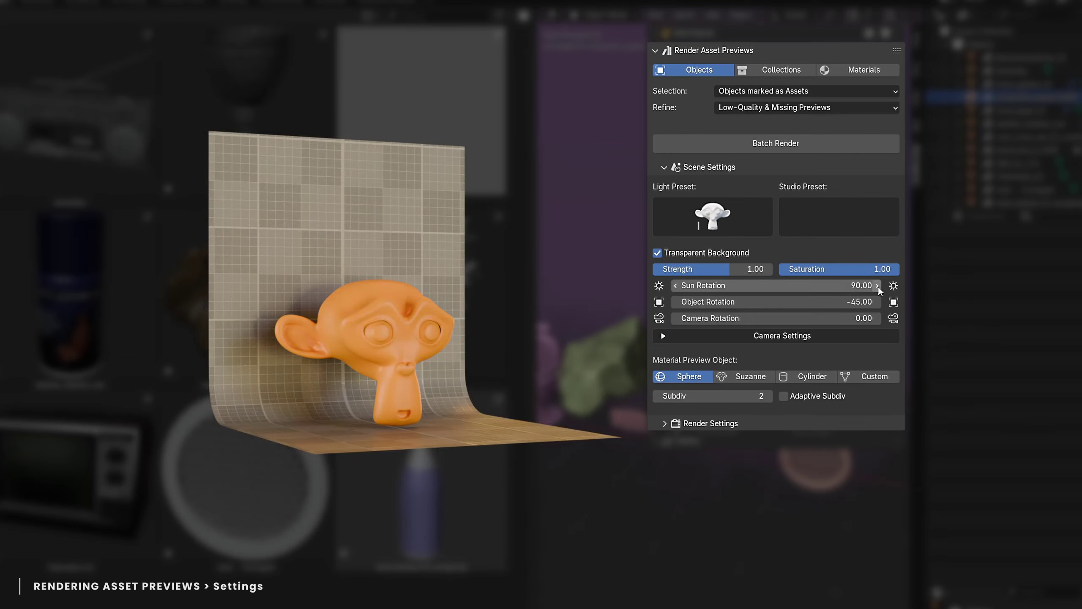
Set the light Strength to about 1.39, and the sun, object and camera rotations to about 40.77, -44.40 and -65.25.
drag(769, 273, 899, 269)
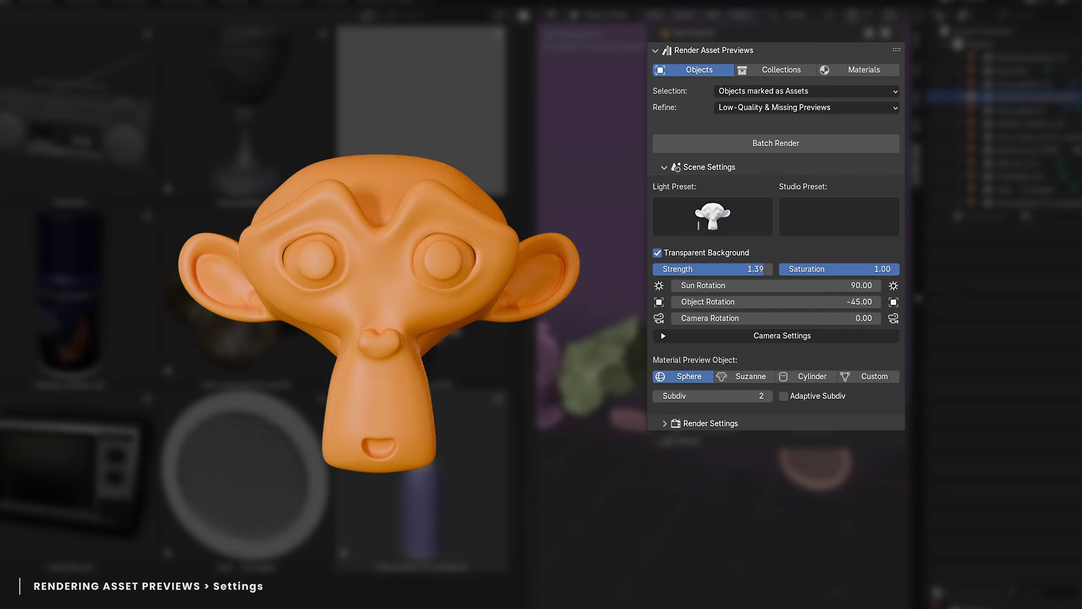
drag(869, 286, 830, 318)
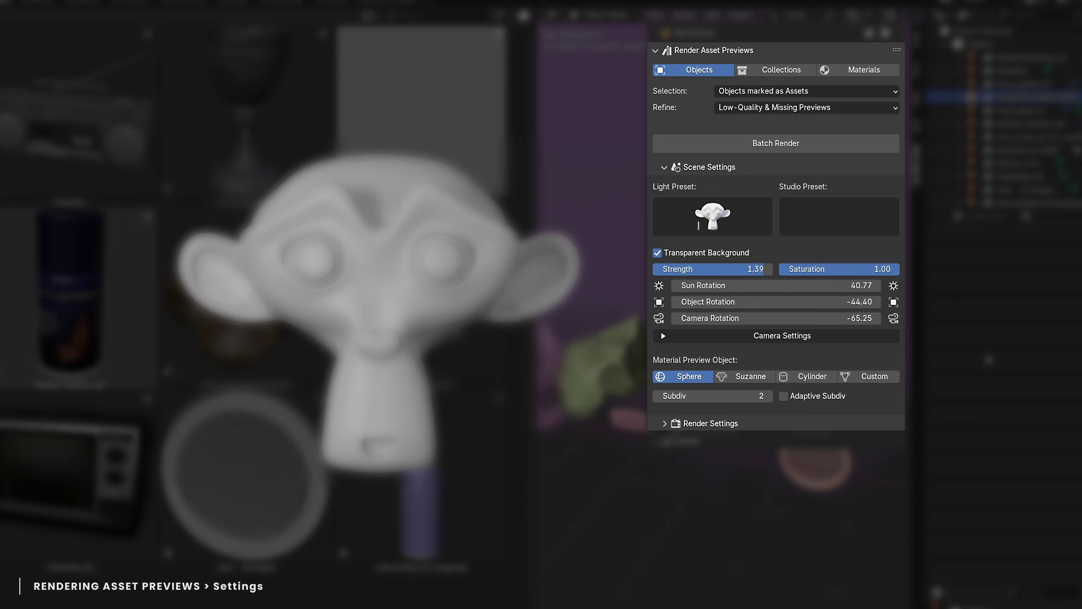
Turn the camera, object and sun rotations in 45-degree increments to -20.25, -134.40 and 220.77.
click(895, 317)
click(895, 318)
click(893, 318)
click(660, 320)
click(660, 319)
click(660, 303)
click(660, 303)
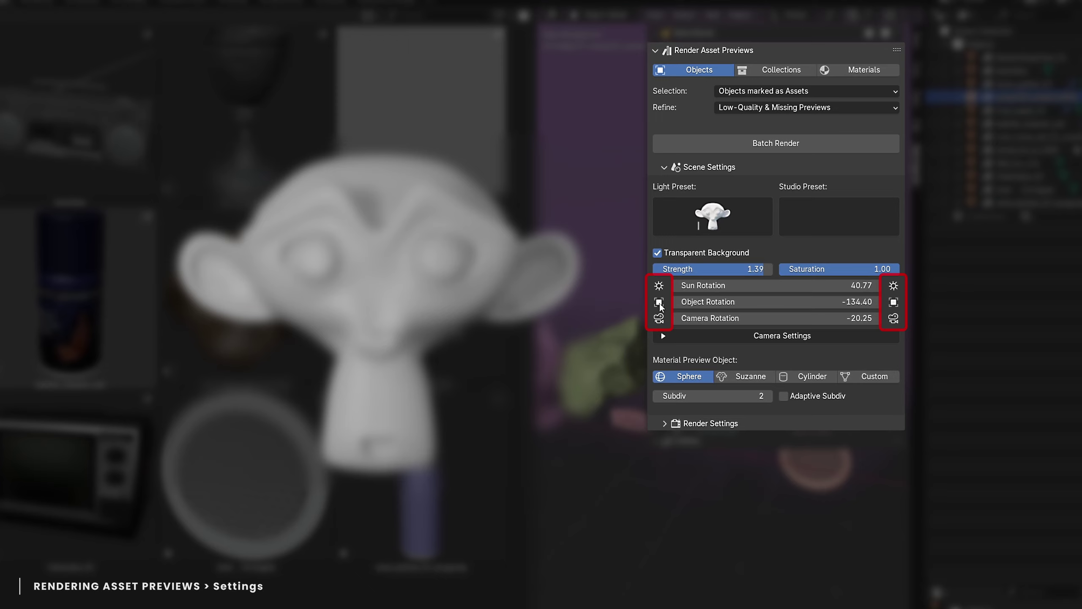
click(894, 286)
click(894, 286)
click(894, 286)
click(894, 285)
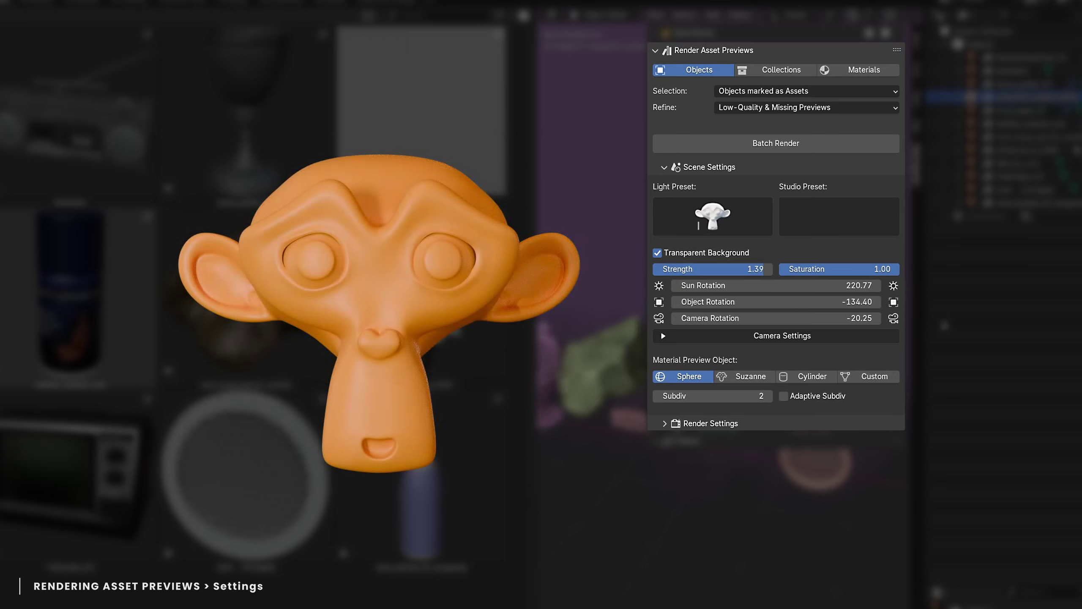
Expand the Camera Settings and examine the focal length choices and the camera orientation override options.
click(889, 336)
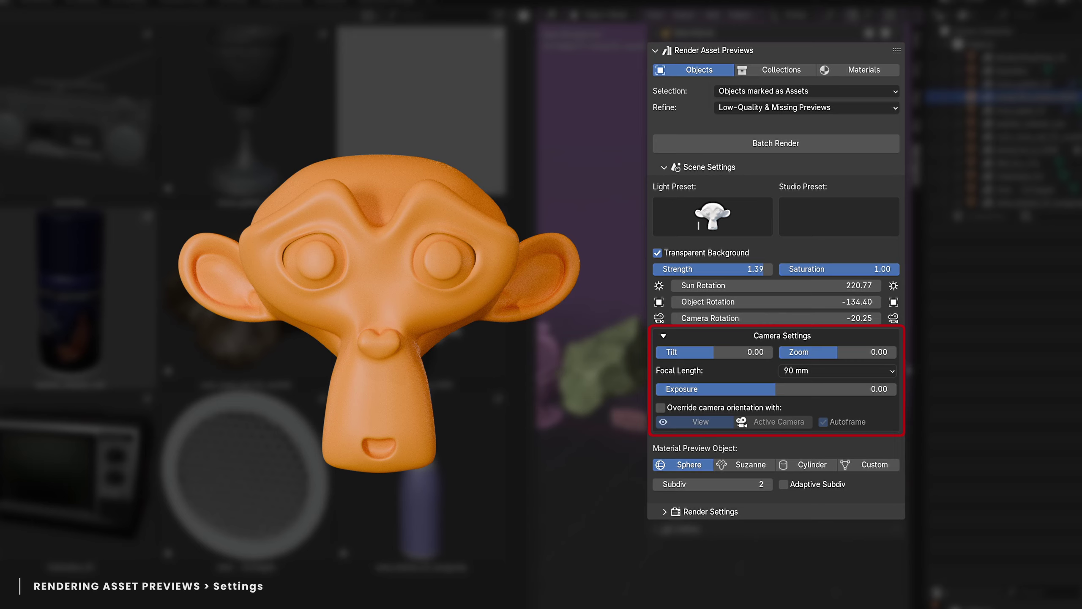
click(891, 369)
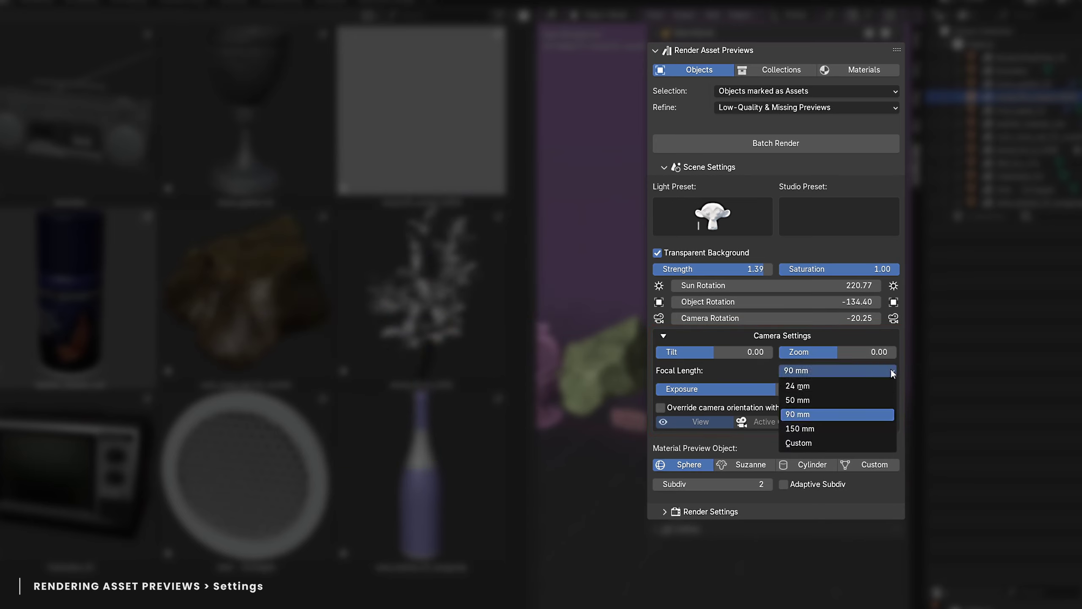
click(893, 372)
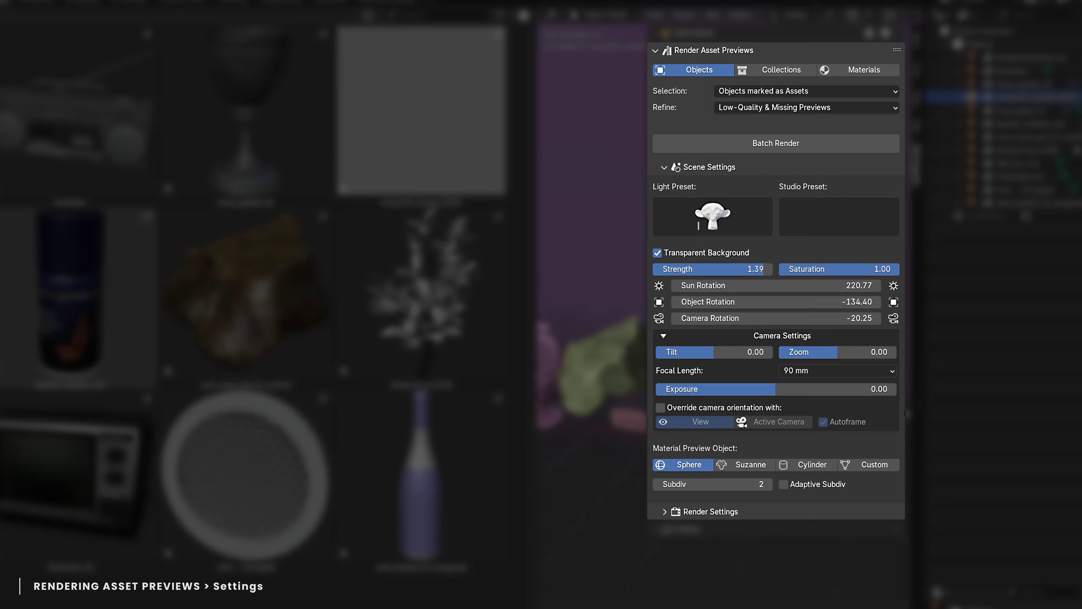
click(765, 411)
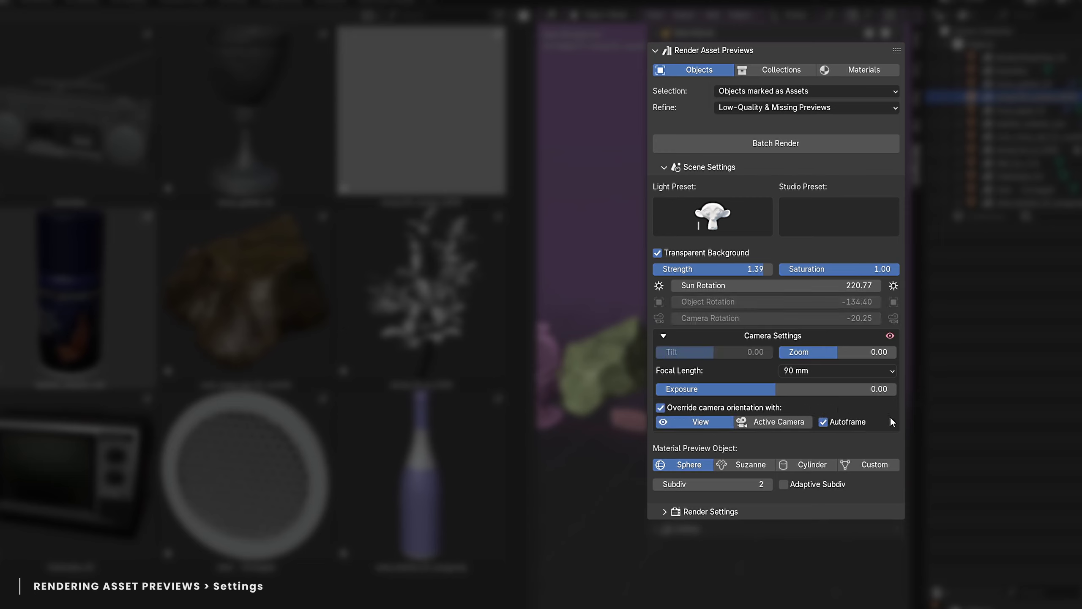
click(757, 407)
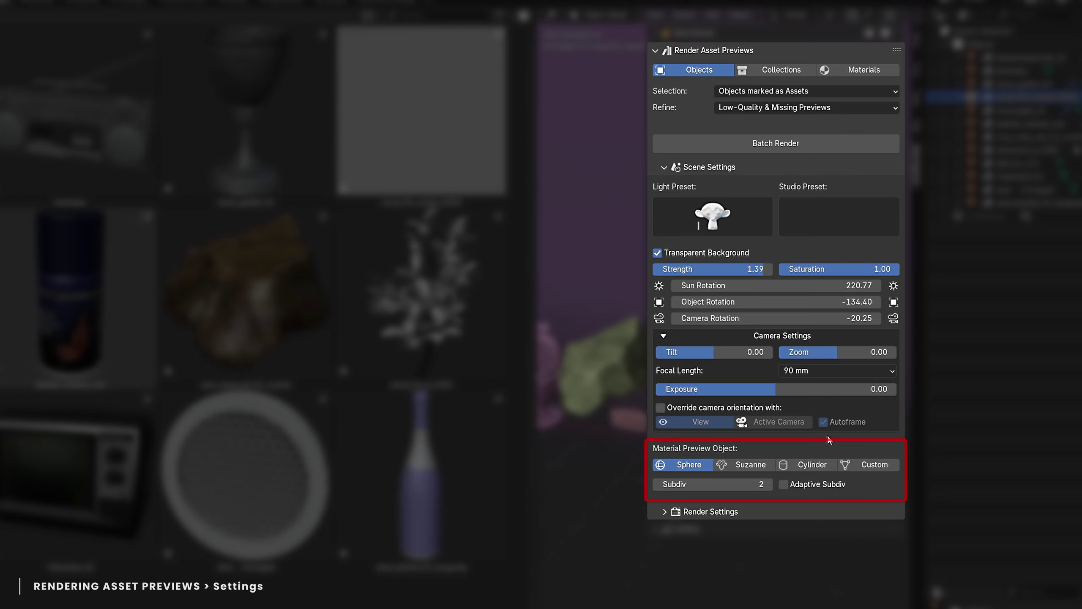
Try Suzanne, Cylinder and Custom as the Material Preview Object and return it to Sphere.
click(752, 464)
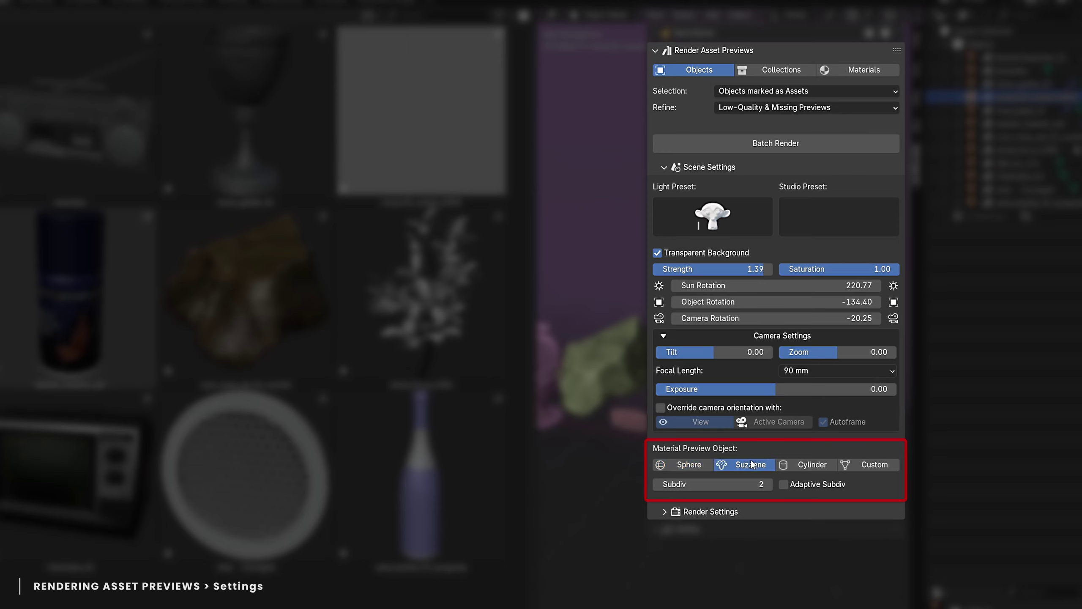
click(789, 464)
click(858, 464)
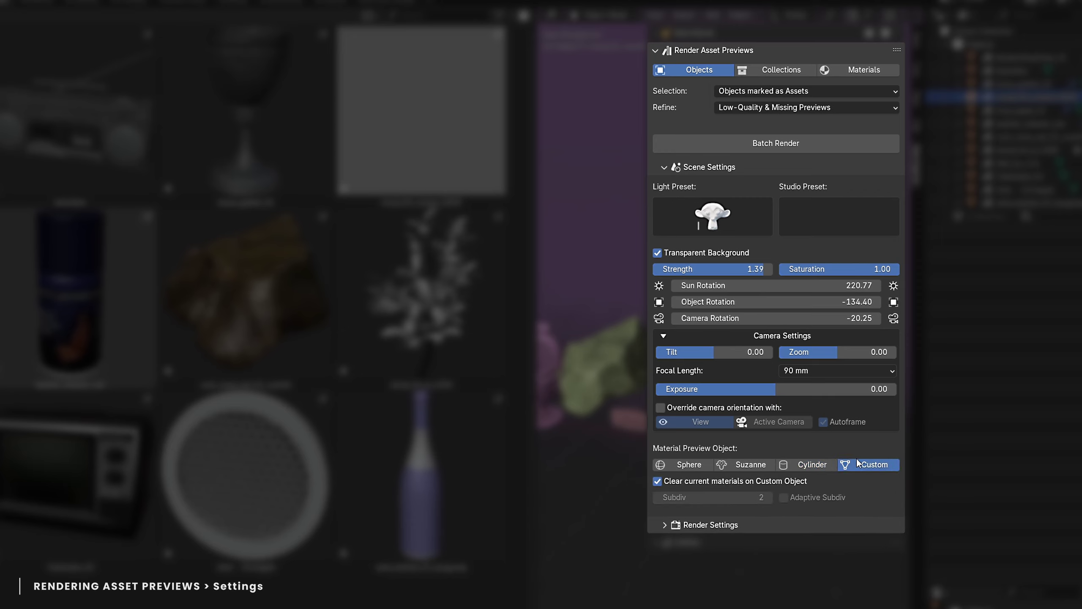
click(690, 464)
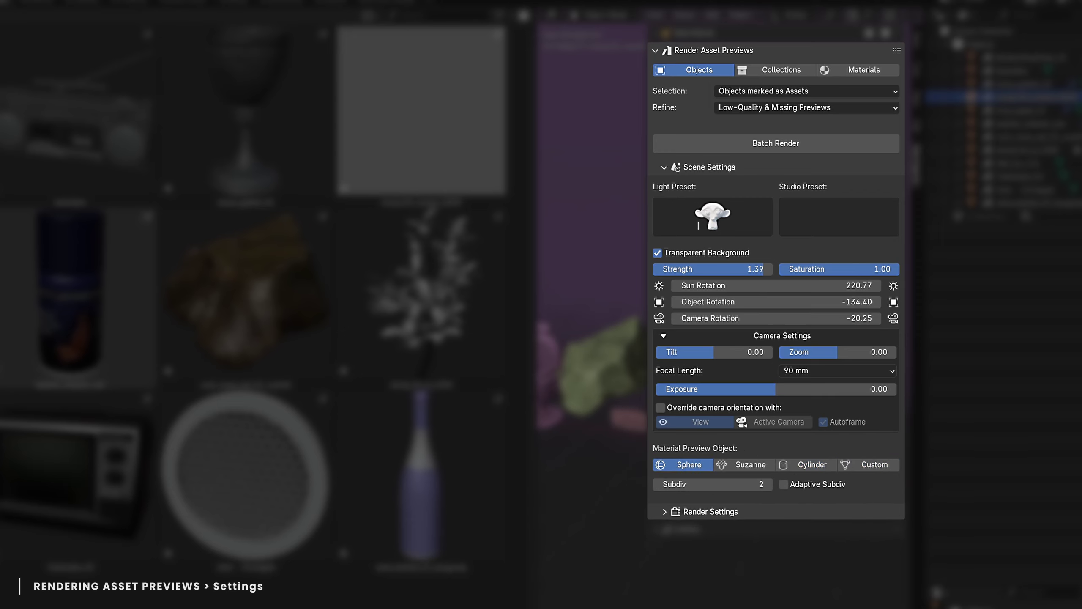
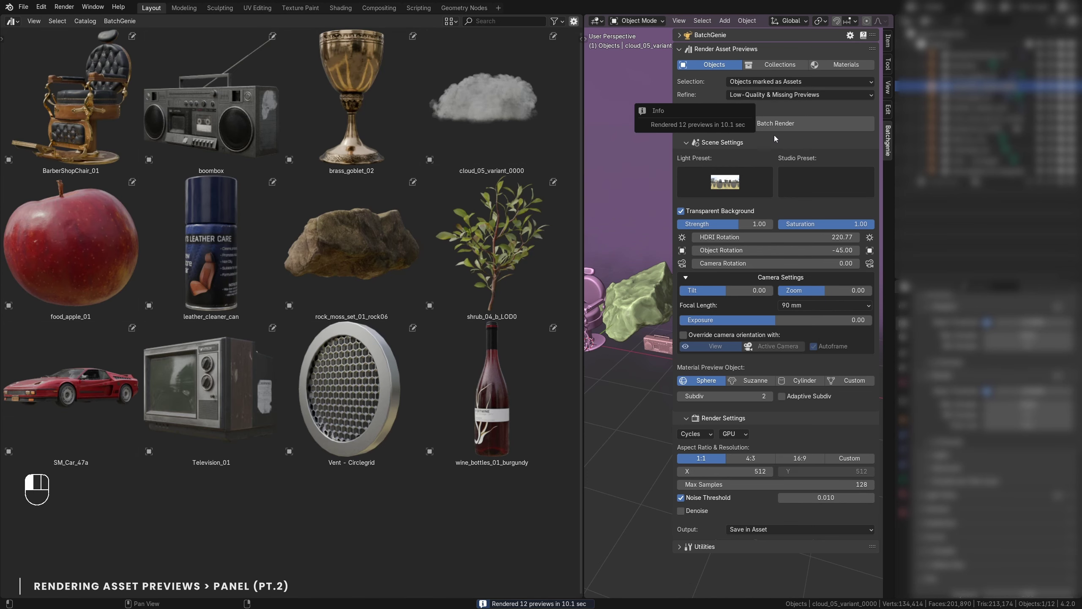
Set the HDRI Rotation to 90.00 and choose the Kloofendal puresky_1k light preset.
drag(837, 237, 840, 237)
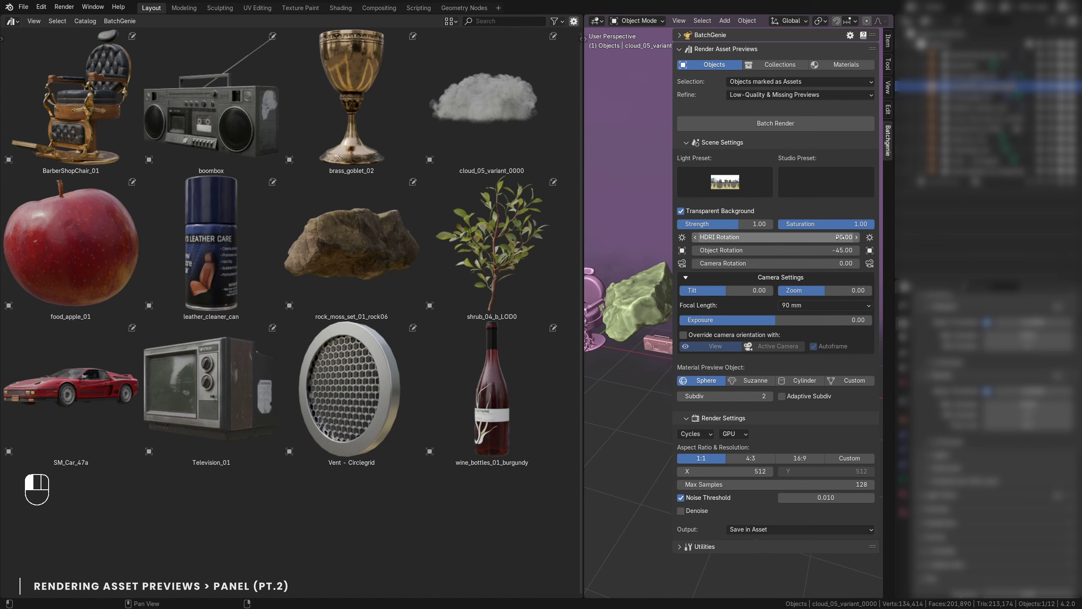
click(724, 182)
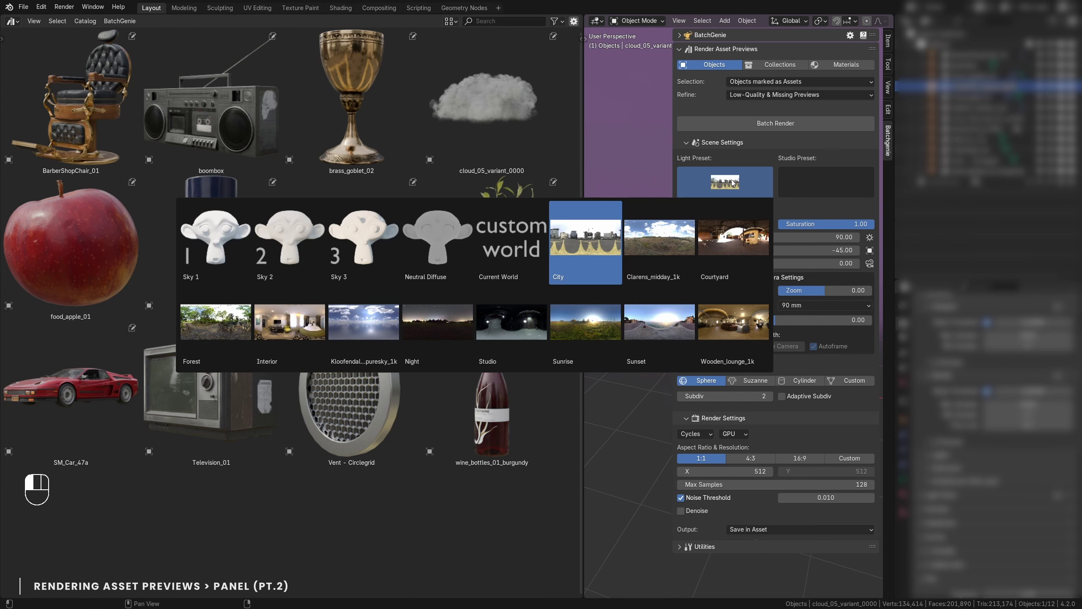
click(354, 324)
Batch render the asset previews with the current Refine filter and again with No Filter (all objects).
click(745, 123)
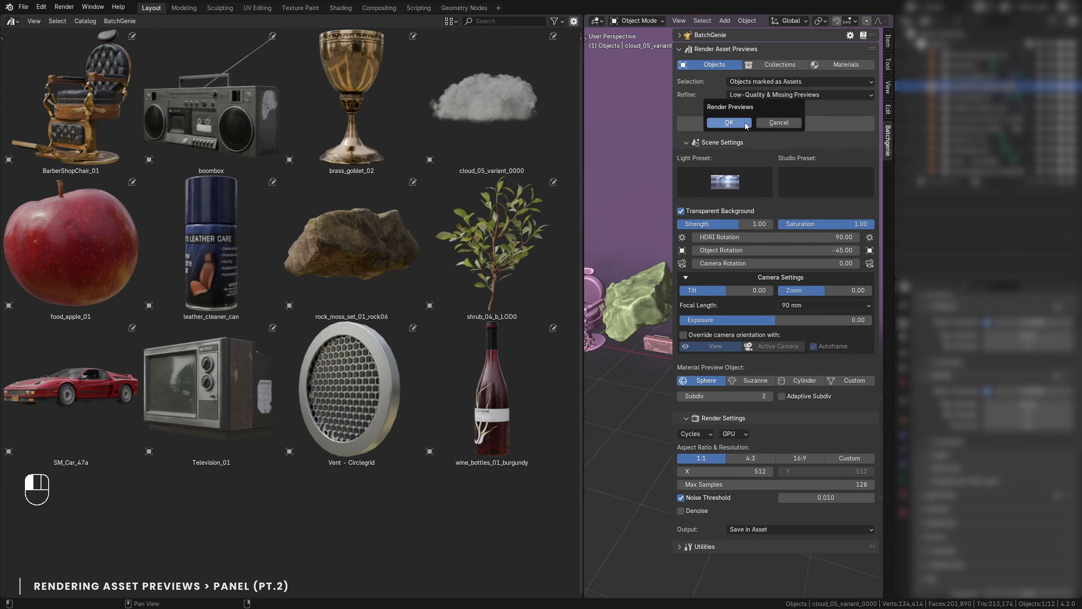
click(738, 124)
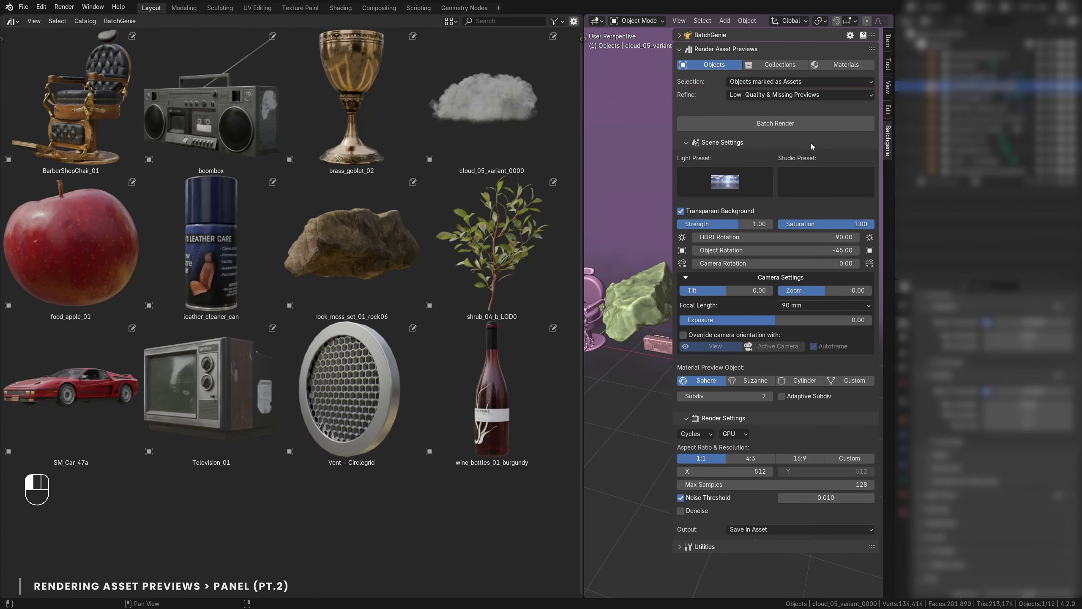
click(854, 96)
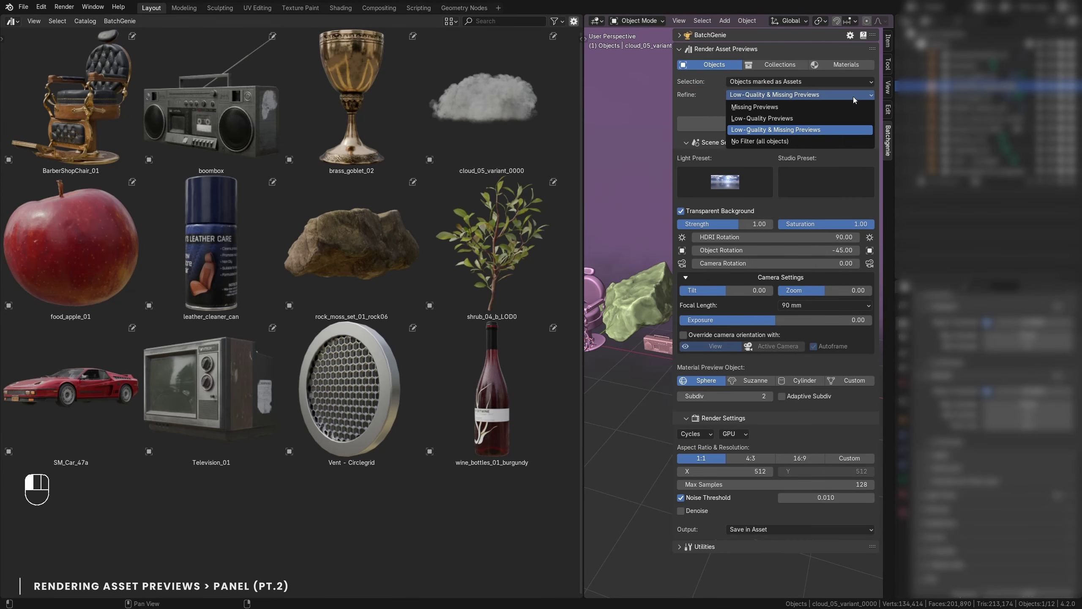
click(840, 140)
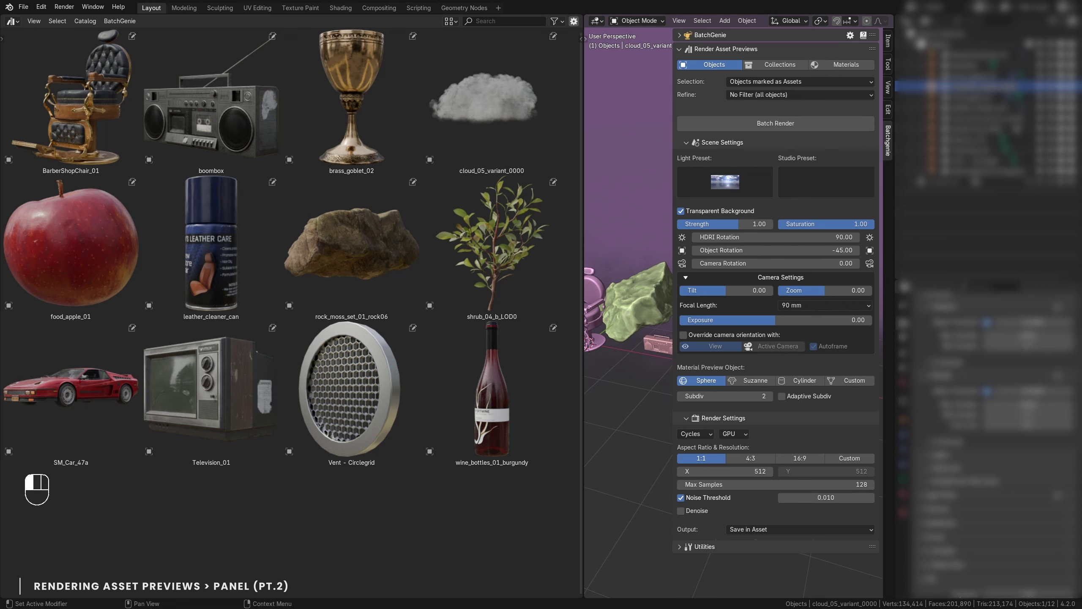
click(777, 124)
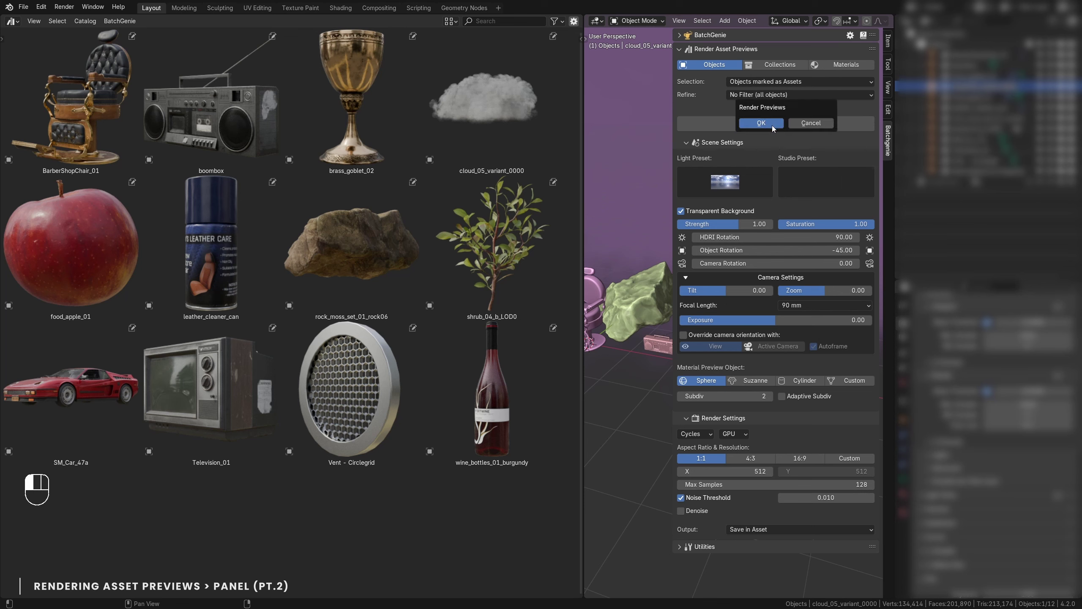
click(761, 122)
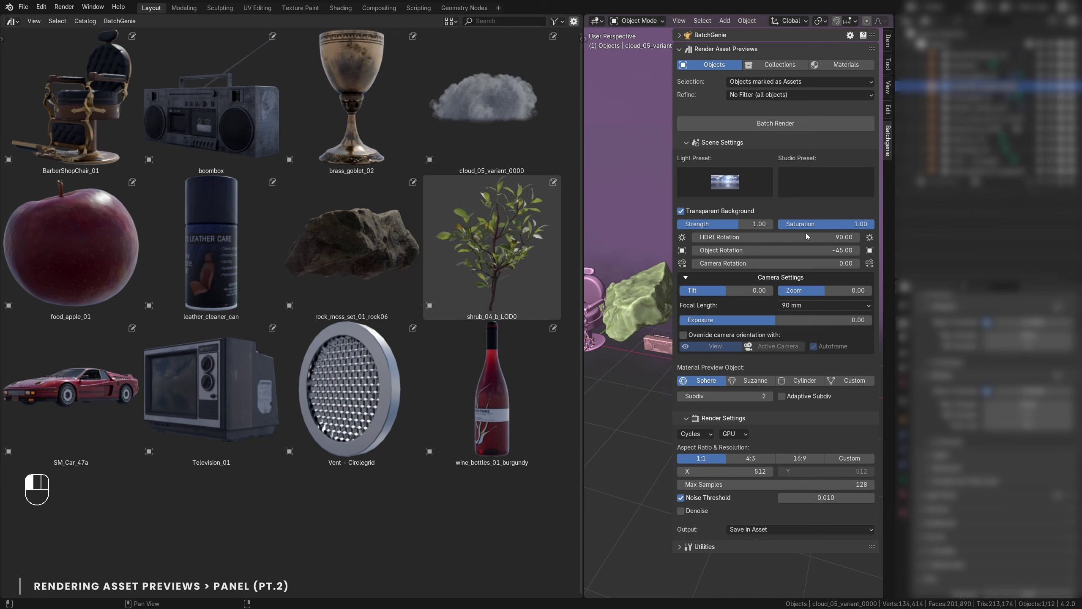
Reset the HDRI Rotation to its default value and batch render the asset previews again.
key(BackSpace)
click(748, 125)
click(747, 129)
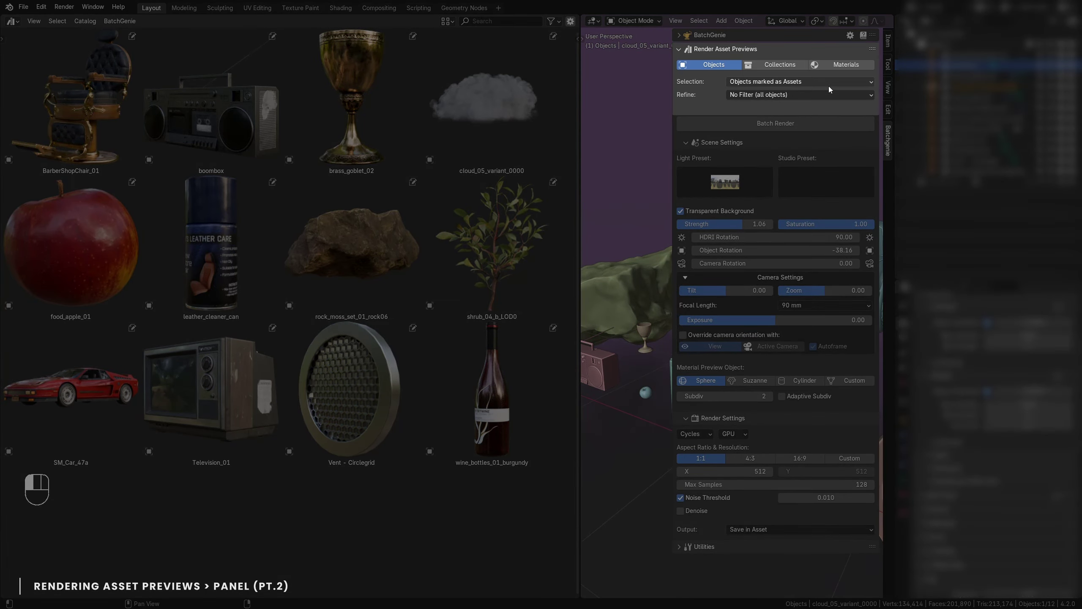
Set the preview Selection to Selected objects and widen the 3D viewport by narrowing the Asset Browser.
click(829, 83)
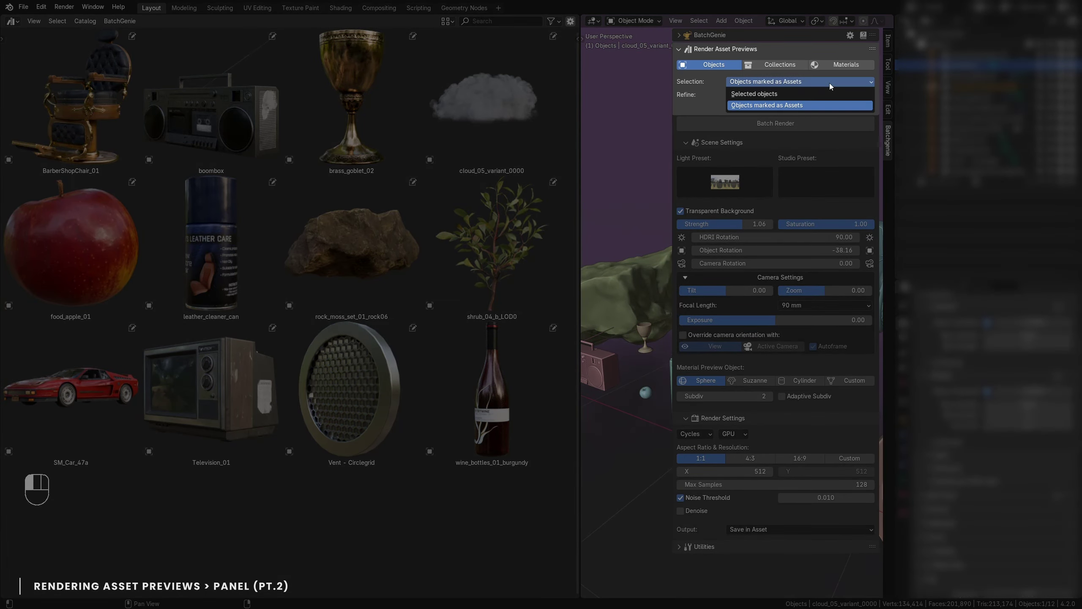
click(812, 94)
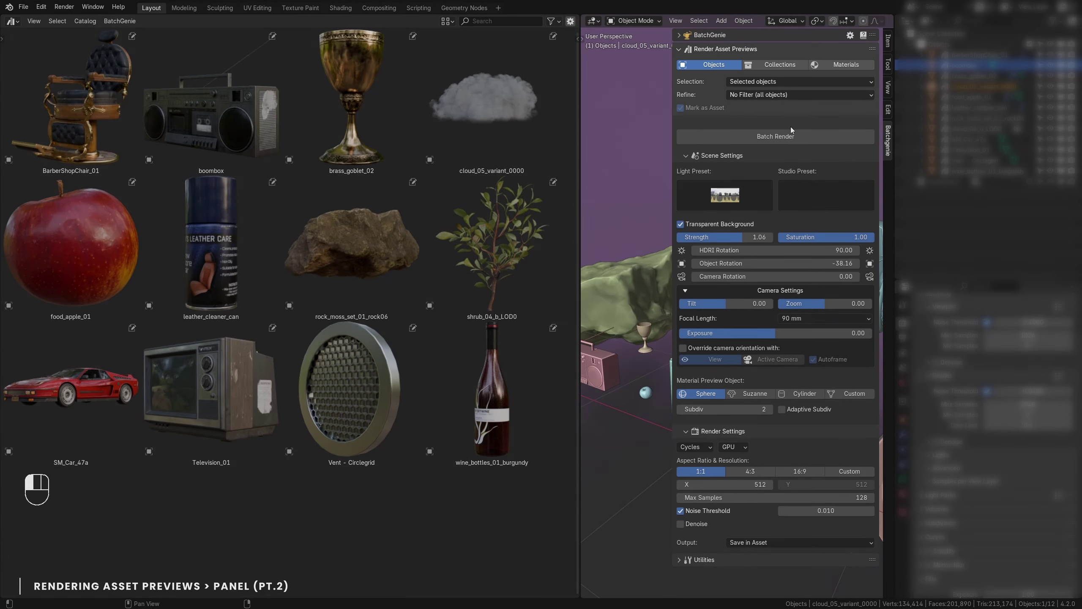
drag(578, 258, 452, 259)
drag(894, 181, 941, 181)
scroll(591, 341, down, 2)
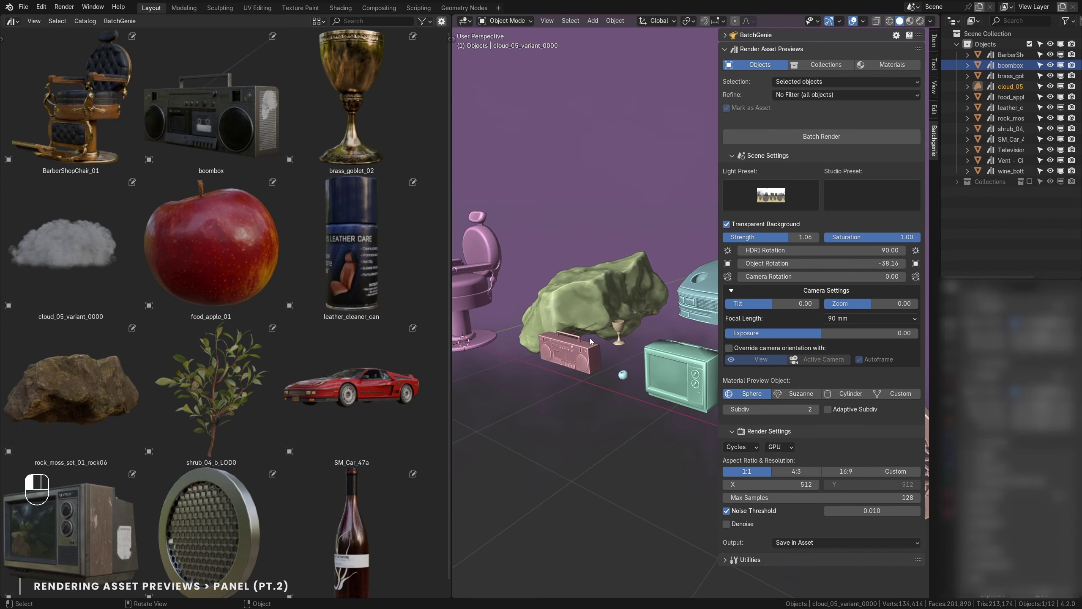
middle_drag(590, 341, 601, 271)
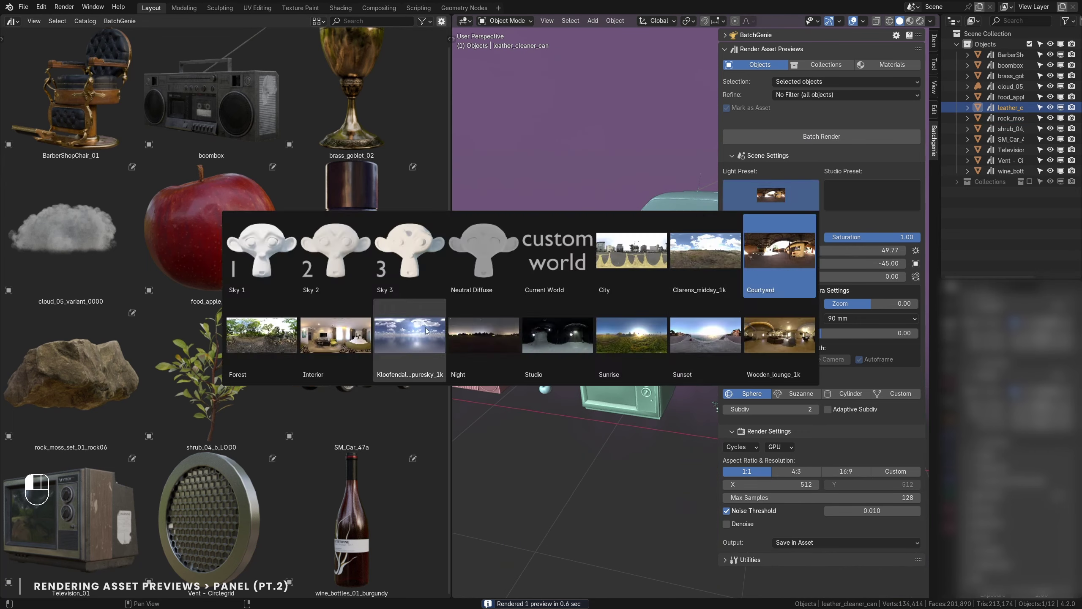
Choose the Kloofendal puresky_1k light preset and batch render the selected object's preview.
click(426, 330)
click(838, 136)
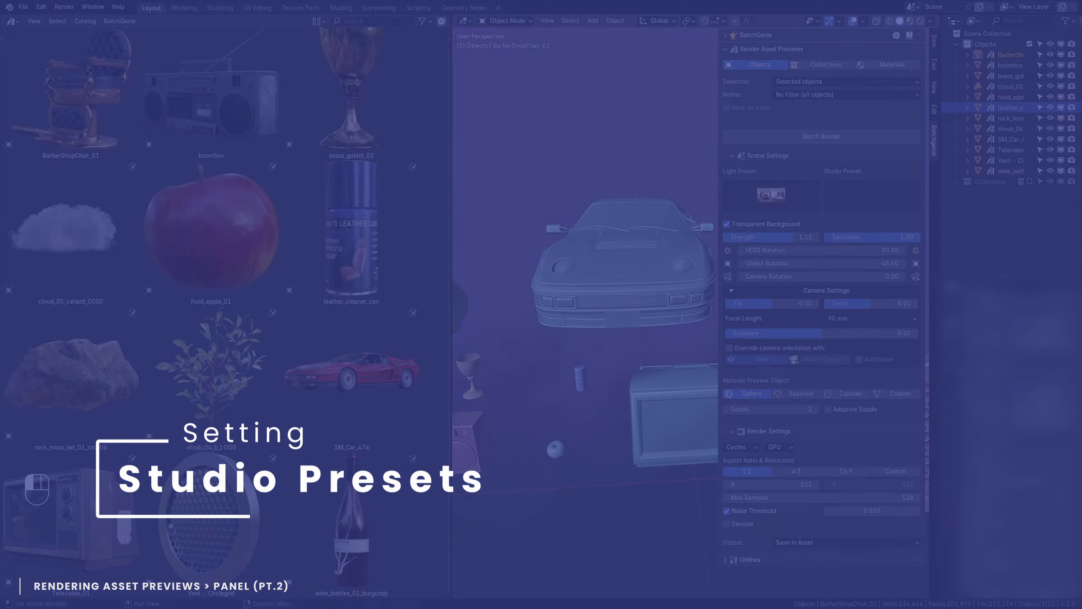
Batch render the leather cleaner can's preview with the L studio preset and a camera Zoom of -0.28.
click(873, 194)
click(700, 272)
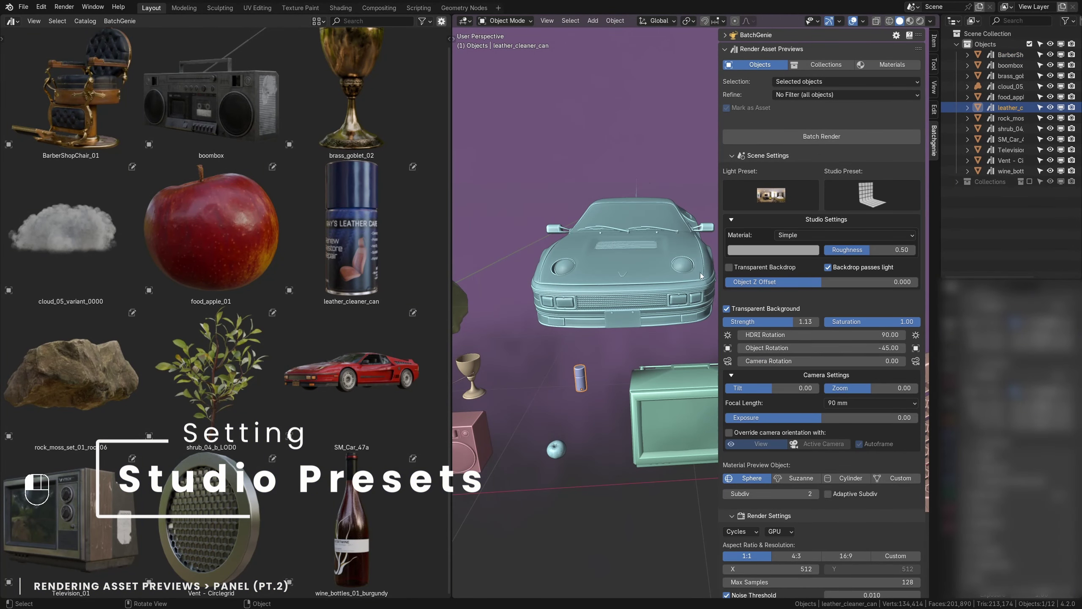
click(842, 136)
drag(876, 386, 865, 386)
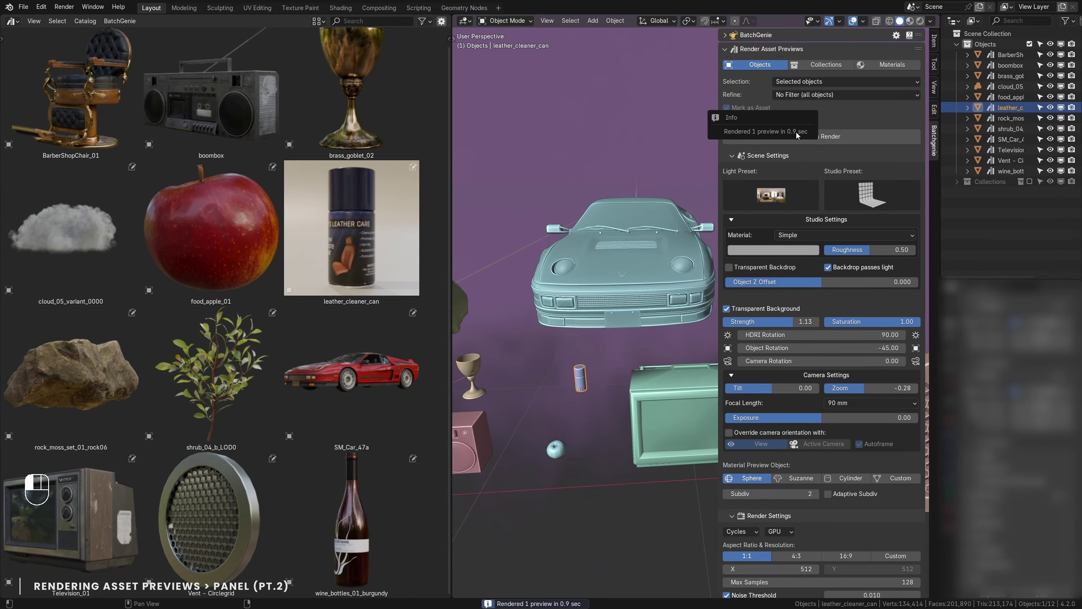
Set the studio backdrop Material to Simple and batch render the preview of SM_Car_47a.
click(872, 195)
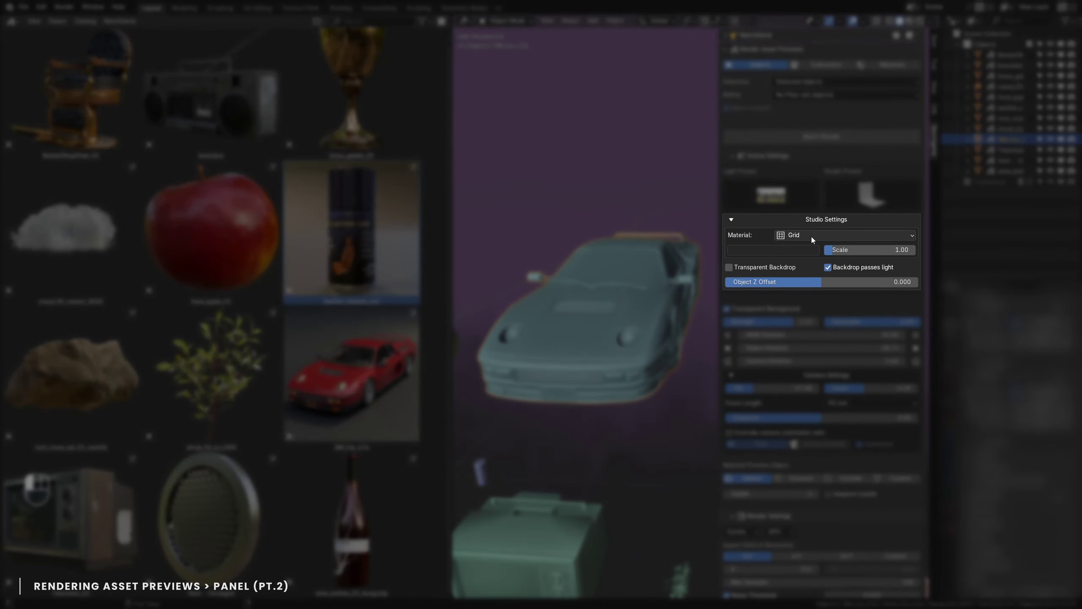
click(812, 237)
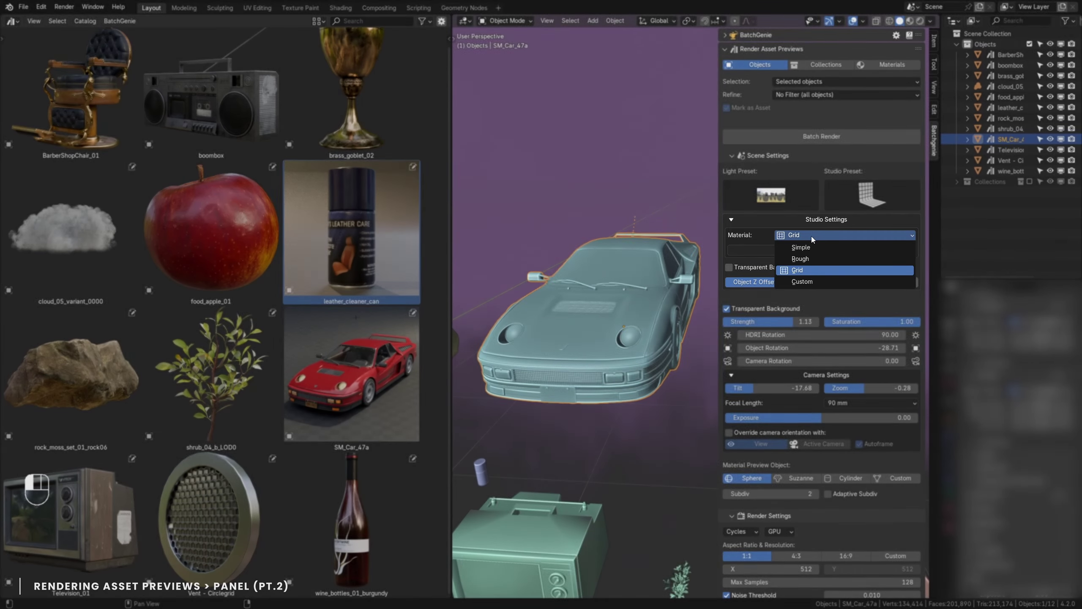
click(801, 248)
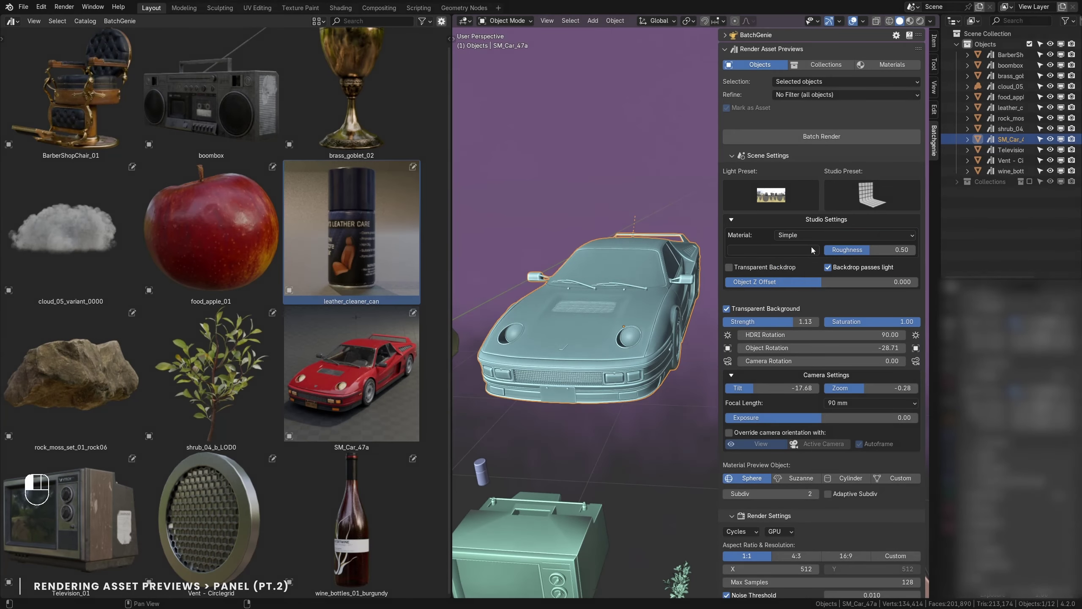
click(822, 136)
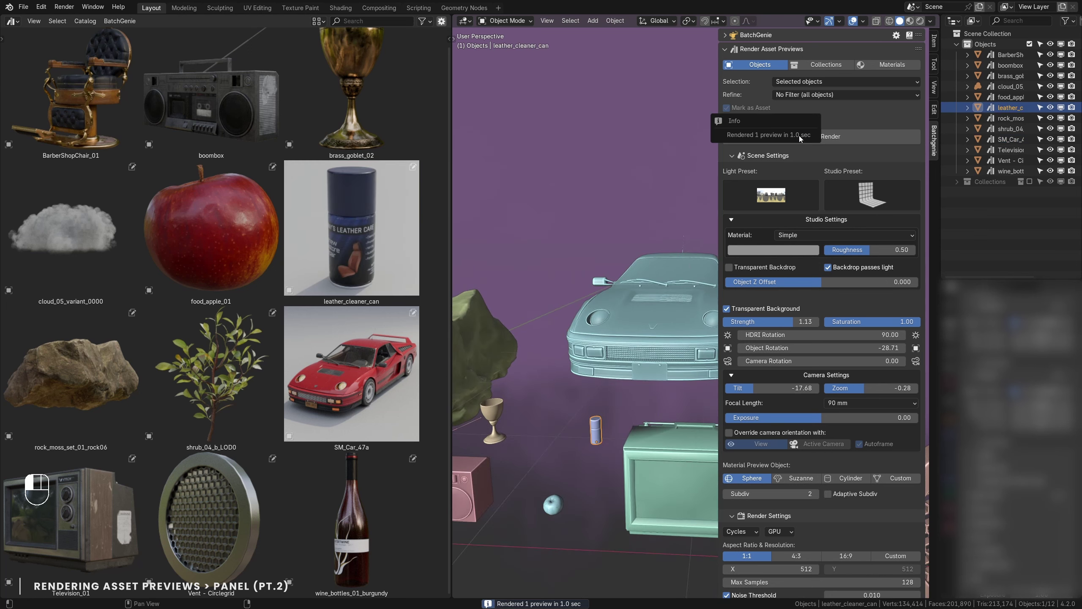
Re-render the leather cleaner can's preview with the camera Tilt reset to its default, and enable Transparent Backdrop for the studio.
key(BackSpace)
click(821, 137)
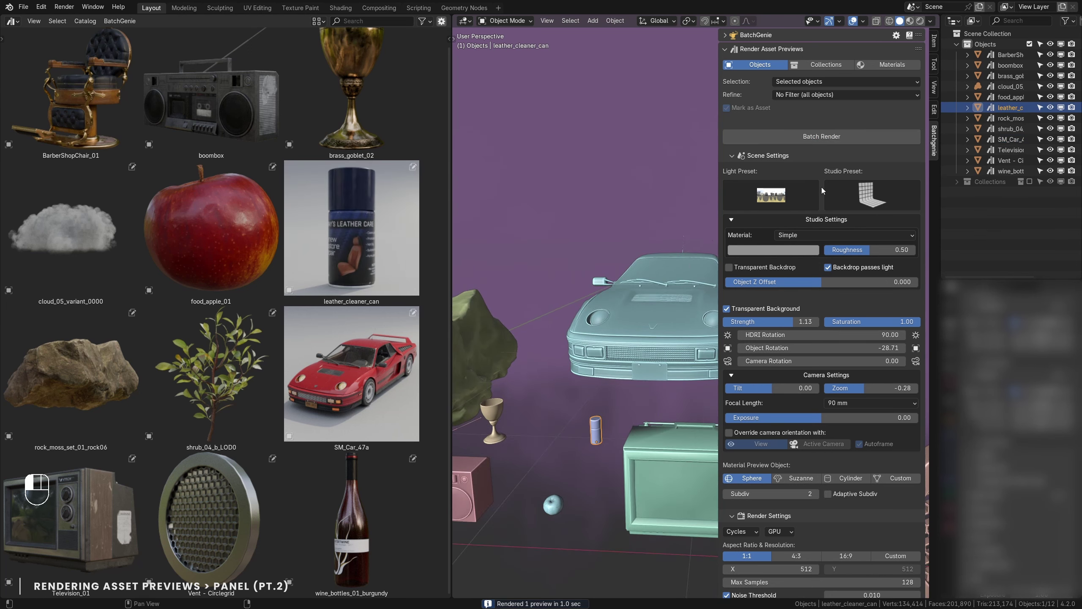
key(BackSpace)
click(821, 136)
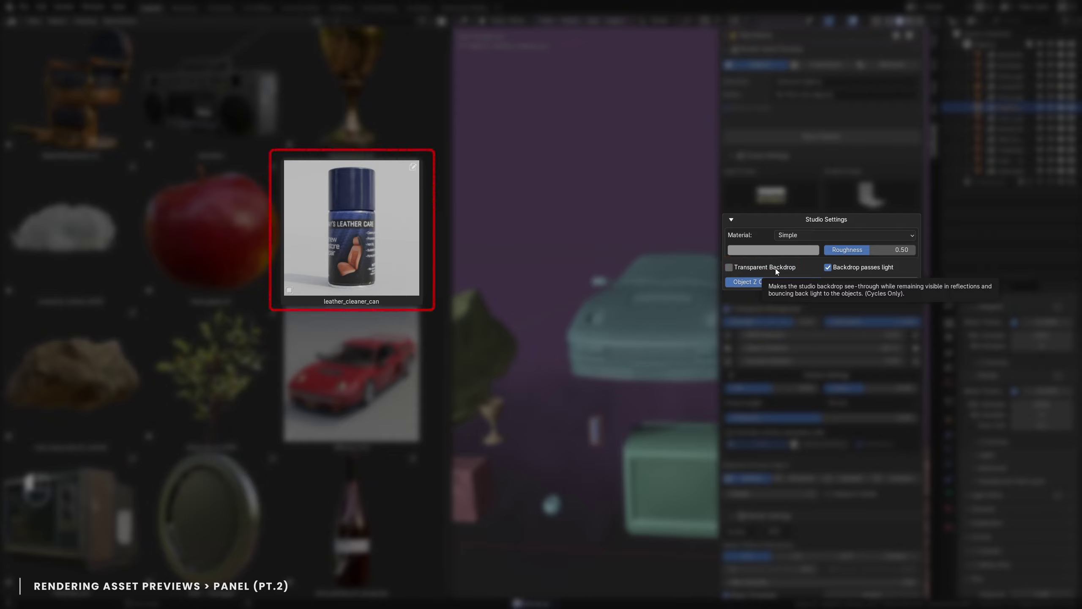
click(775, 269)
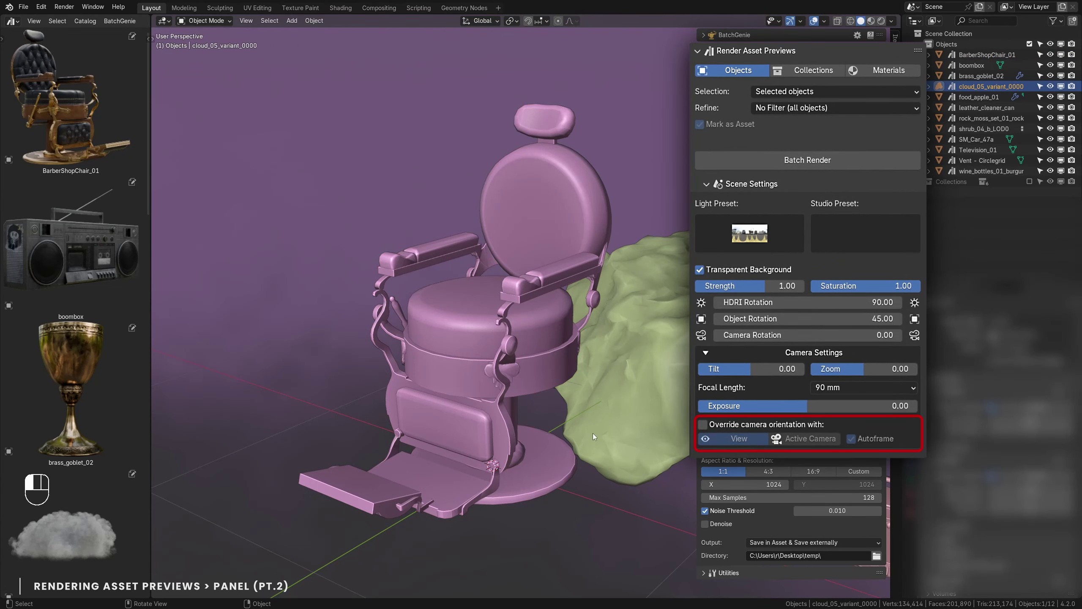
Override the camera orientation with the current View and batch render the BarberShopChair_01 preview from two different angles.
click(706, 424)
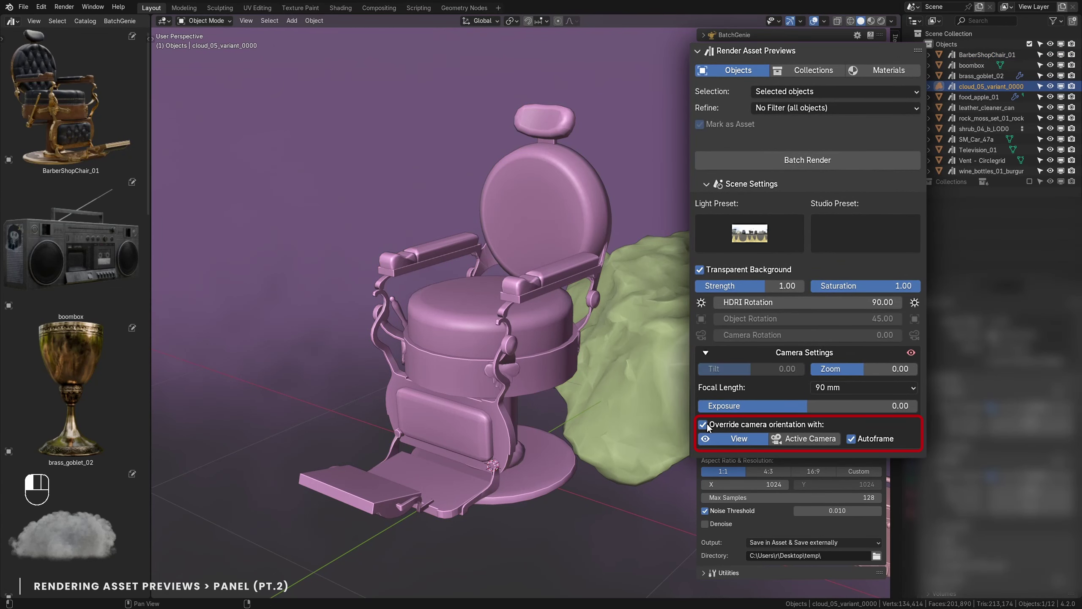
click(503, 362)
middle_drag(537, 369, 521, 374)
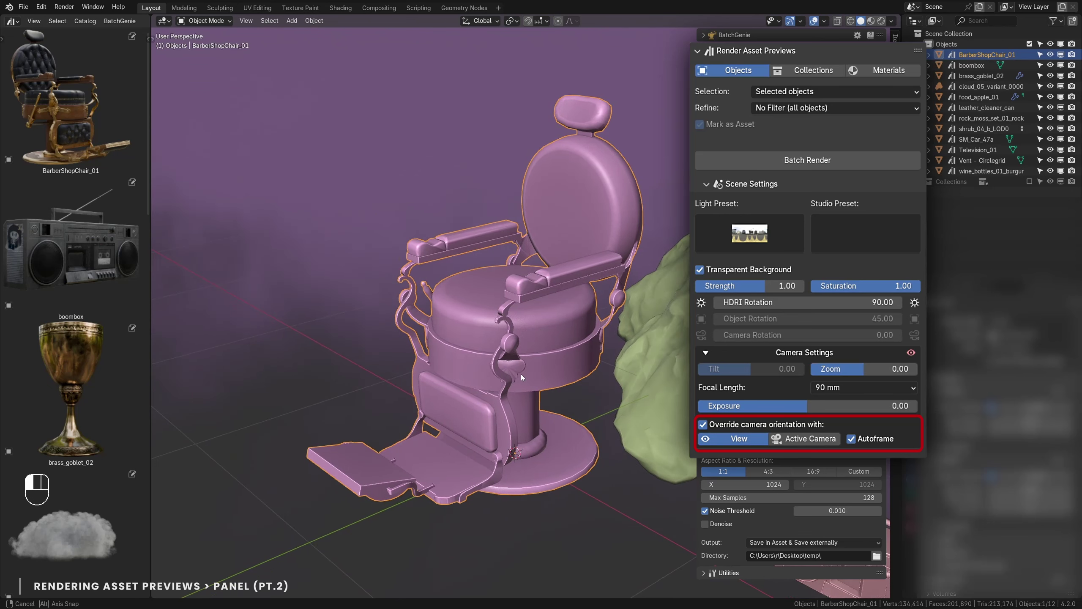
click(796, 161)
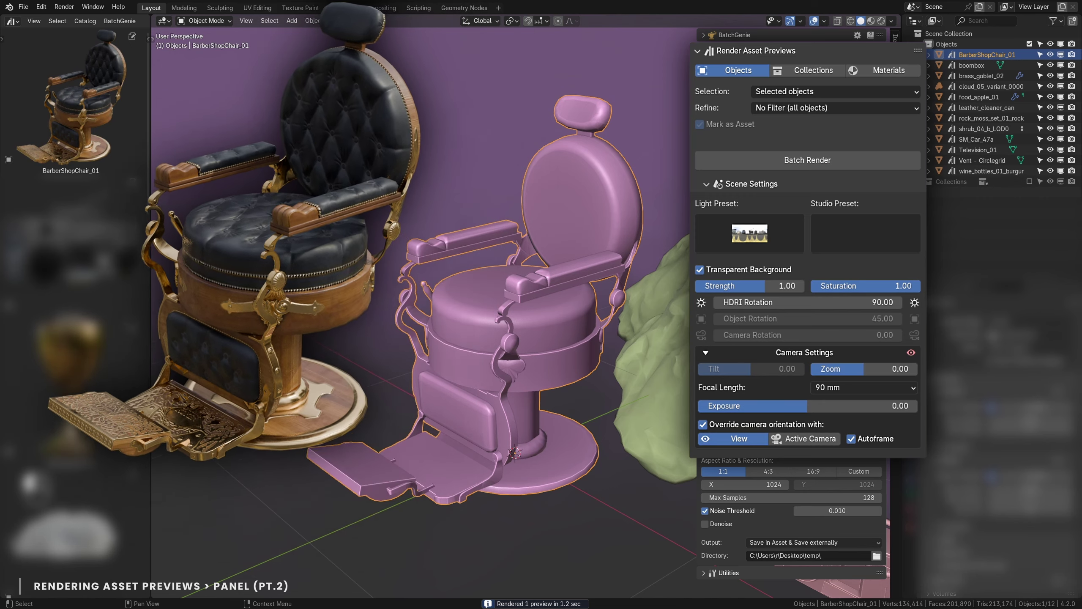
middle_drag(426, 362, 529, 281)
click(791, 159)
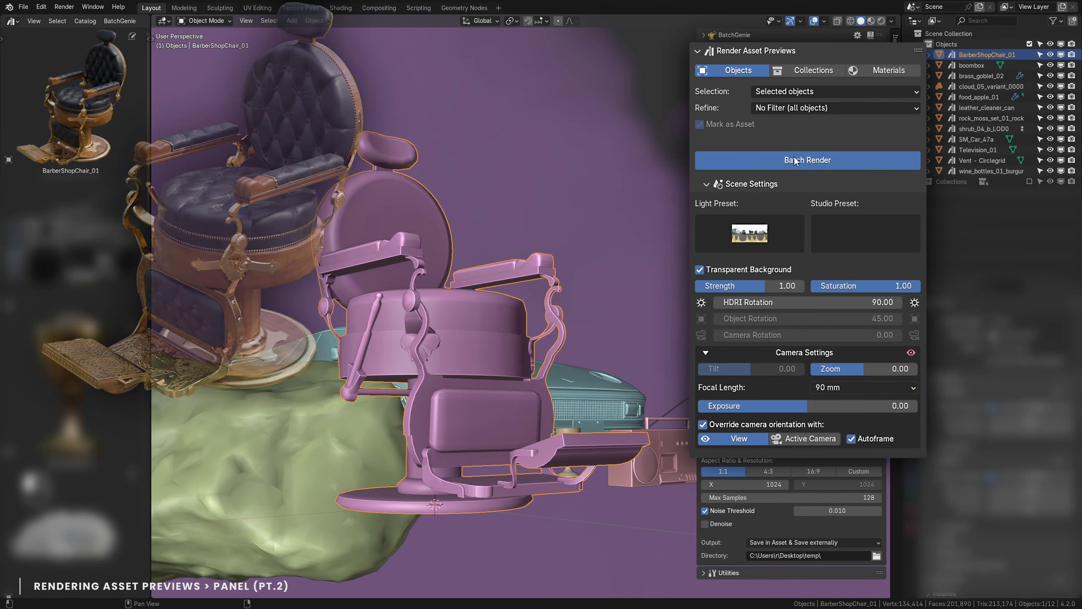
Select the car SM_Car_47a, frame it from a front three-quarter angle and batch render its preview.
middle_drag(617, 375, 589, 379)
click(588, 341)
key(KP_Decimal)
scroll(492, 378, up, 3)
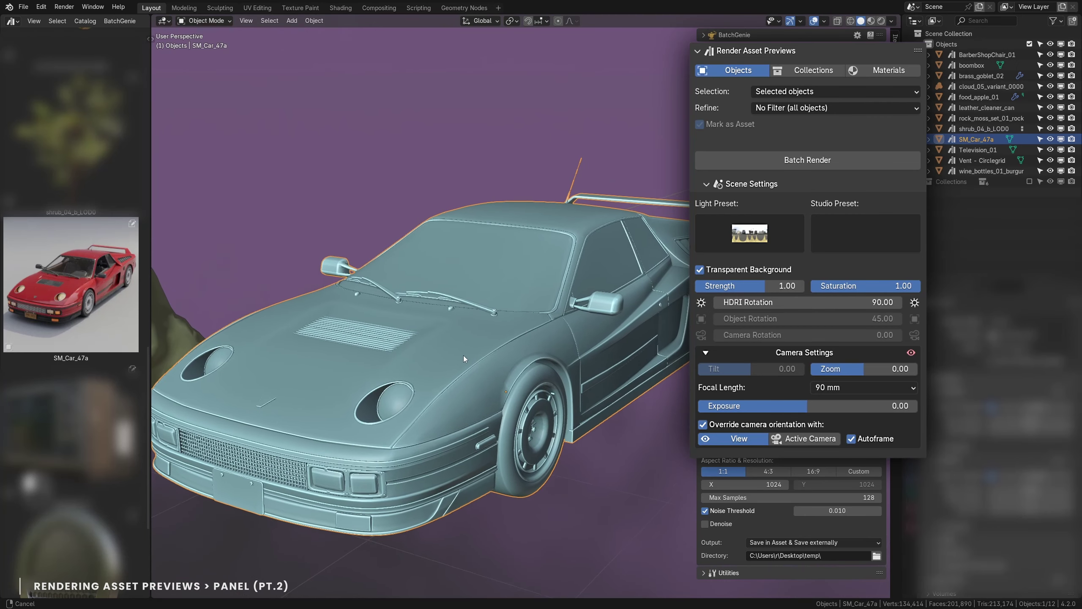
click(825, 157)
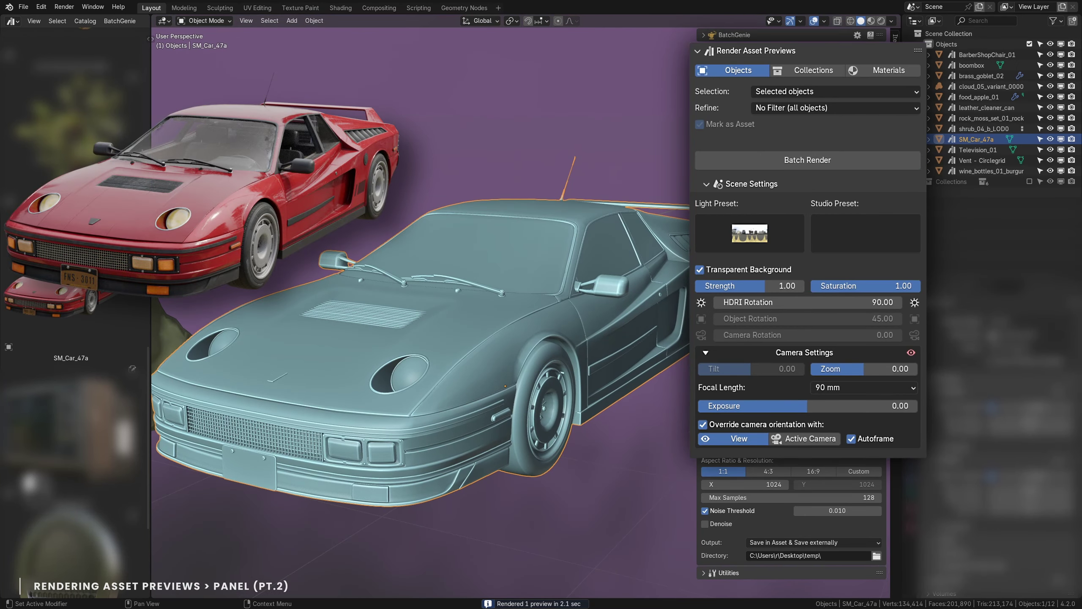
Batch render the car's preview from behind and again from a rear three-quarter angle.
middle_drag(591, 392, 298, 414)
click(807, 160)
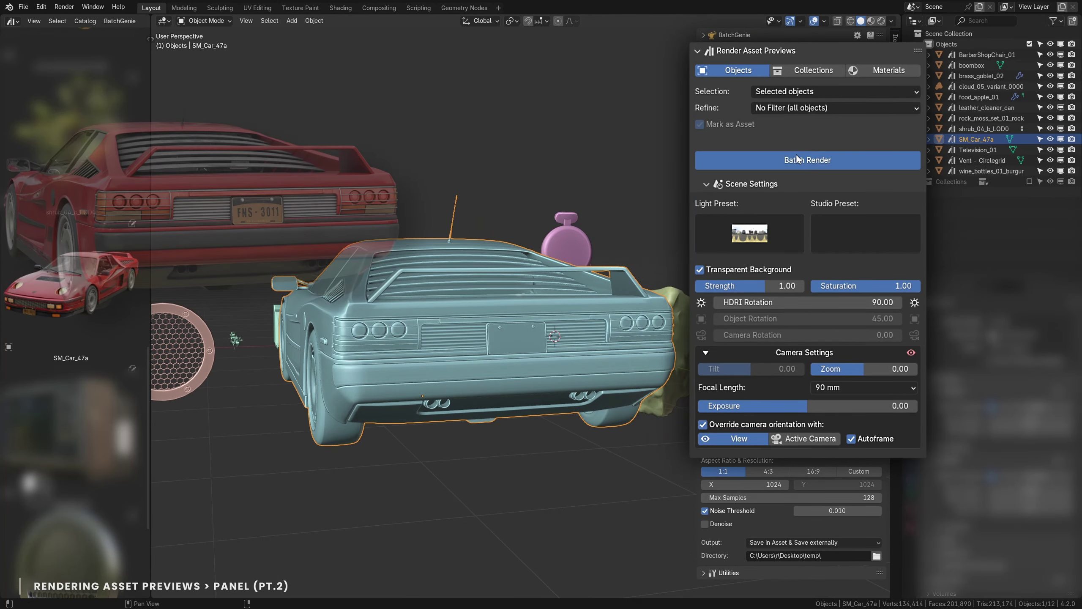
middle_drag(597, 363, 533, 397)
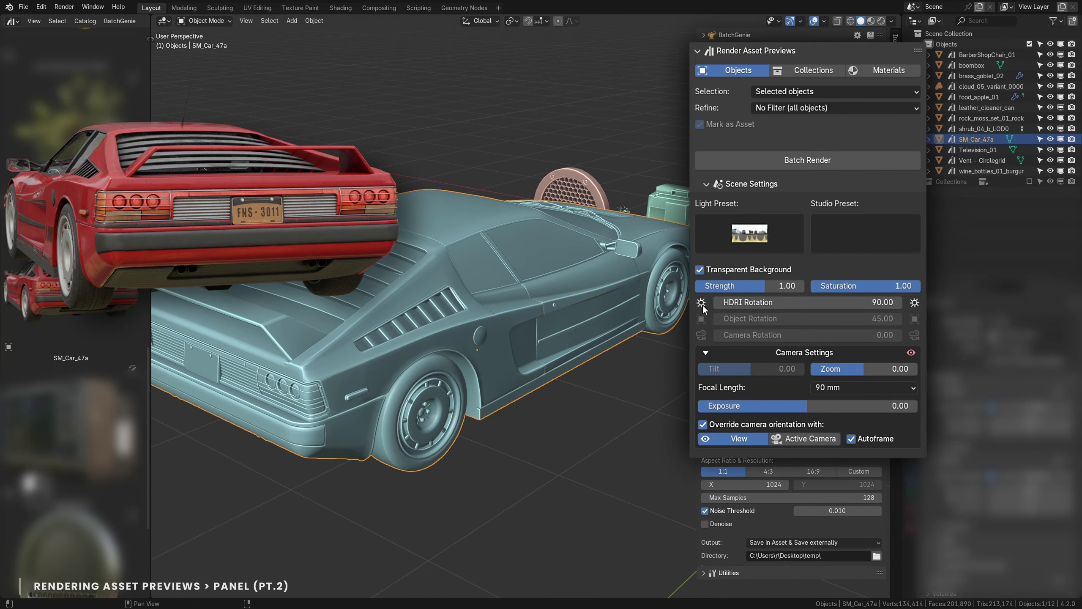
click(816, 160)
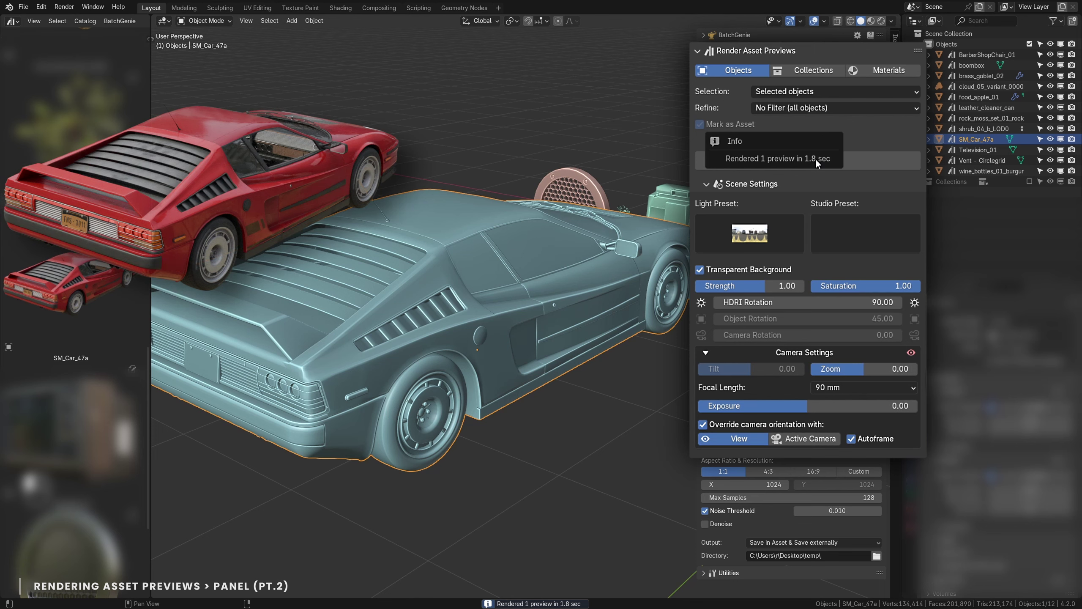
Turn off Autoframe and batch render close-up previews of the car's rear wheel area and its front corner.
middle_drag(571, 388, 528, 377)
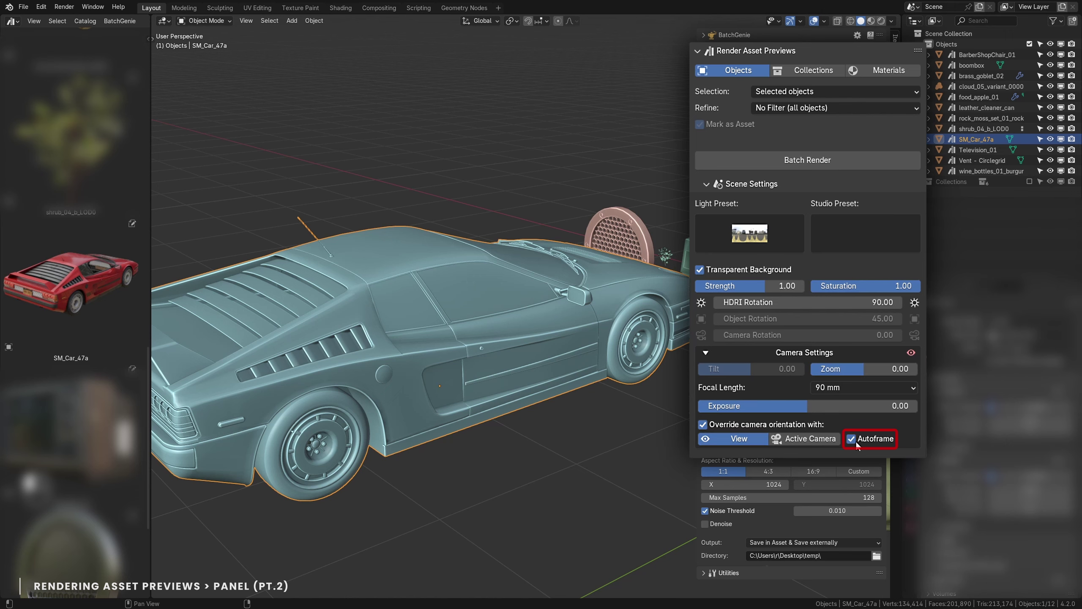
middle_drag(479, 439, 587, 388)
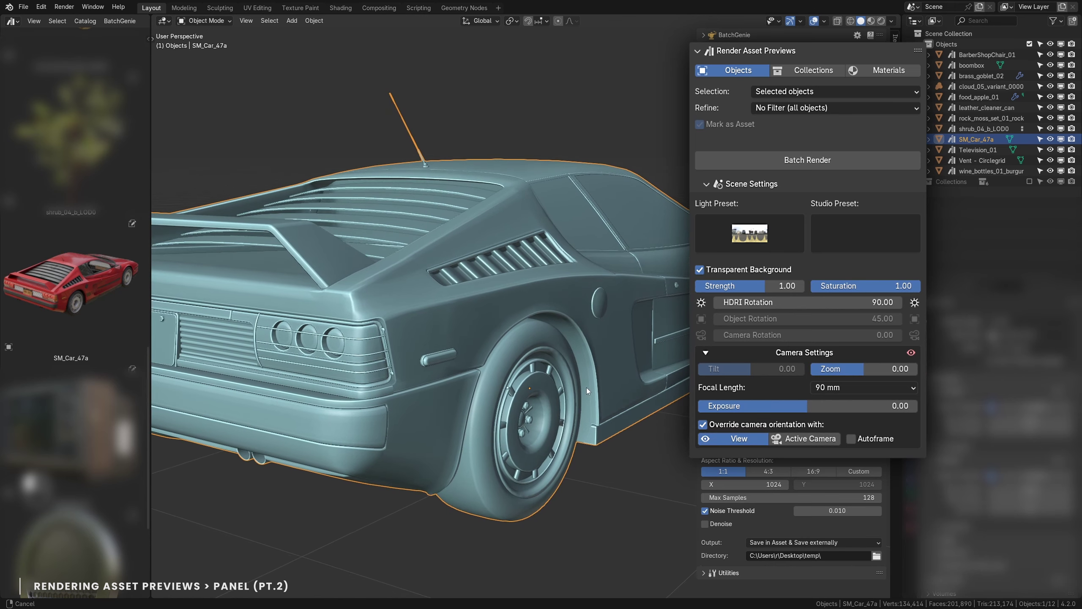
click(814, 164)
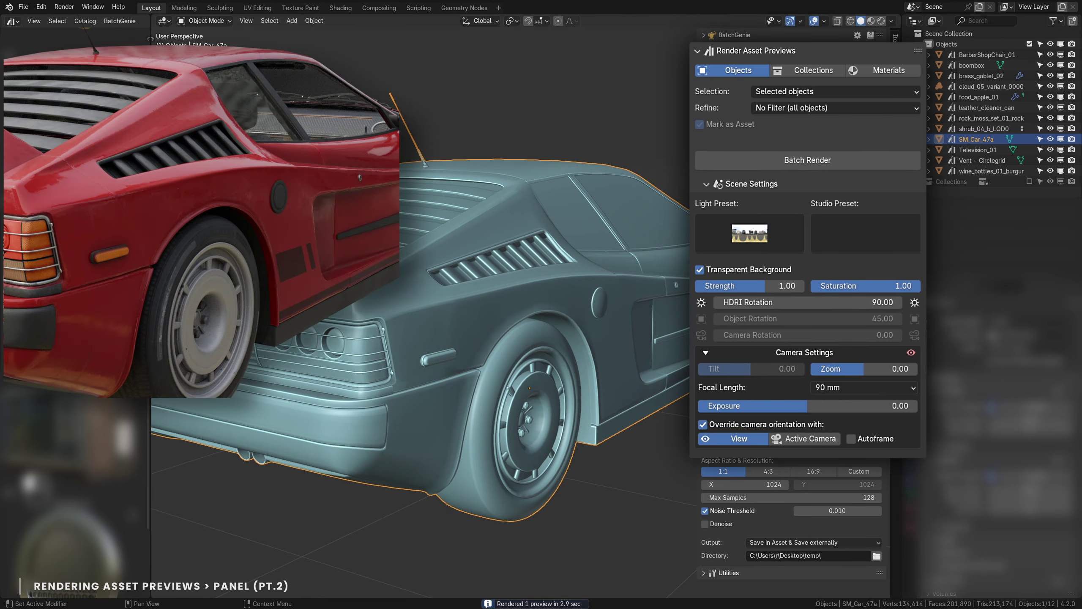
middle_drag(630, 396, 511, 324)
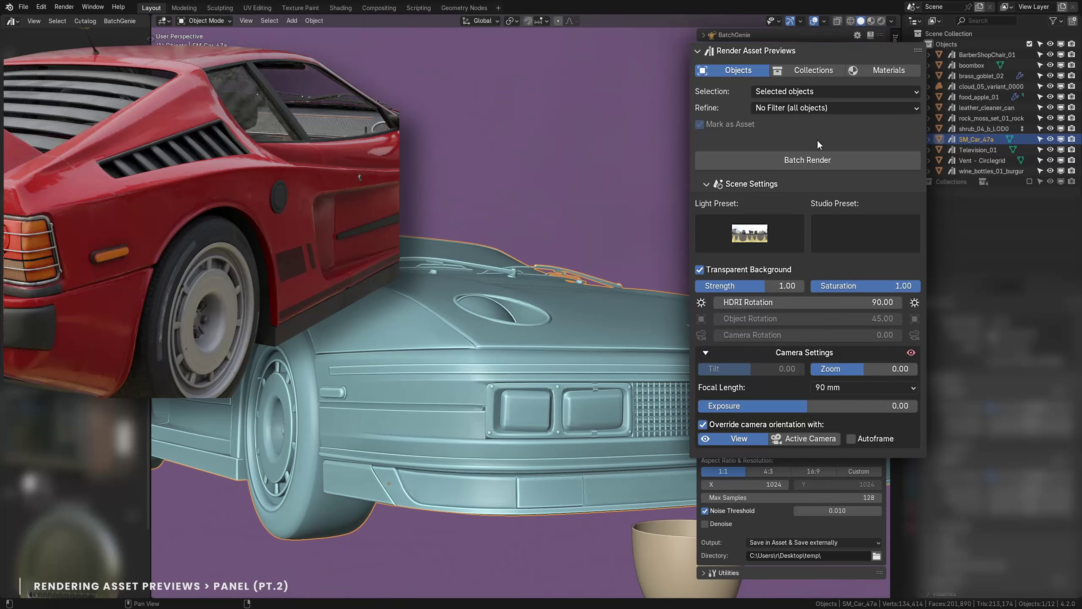
click(815, 159)
click(818, 158)
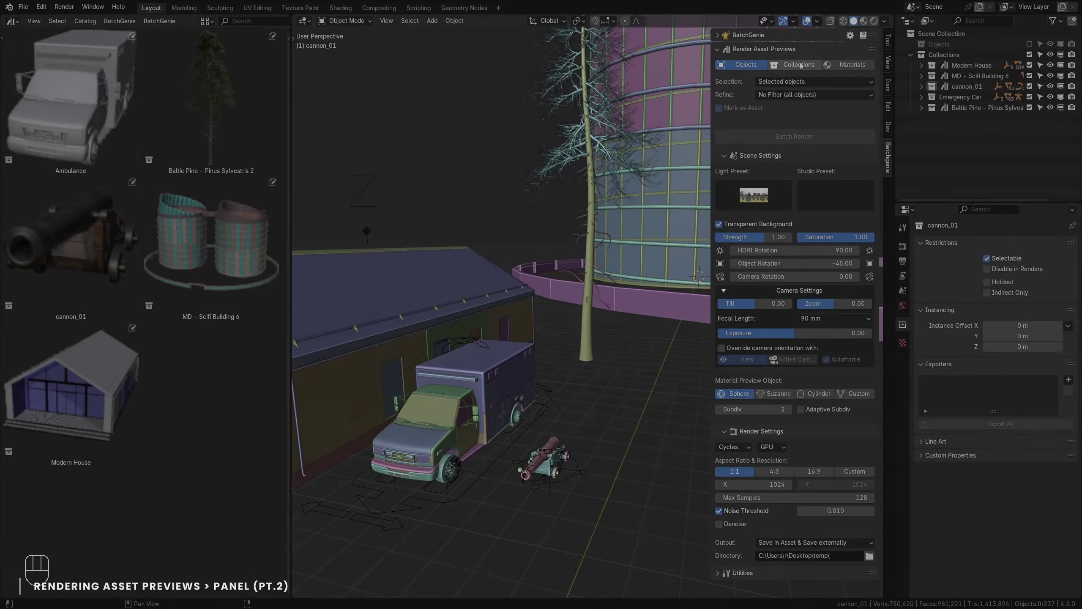
Switch the preview type to Collections, set Selection to Collections marked as Assets and batch render their previews.
click(801, 65)
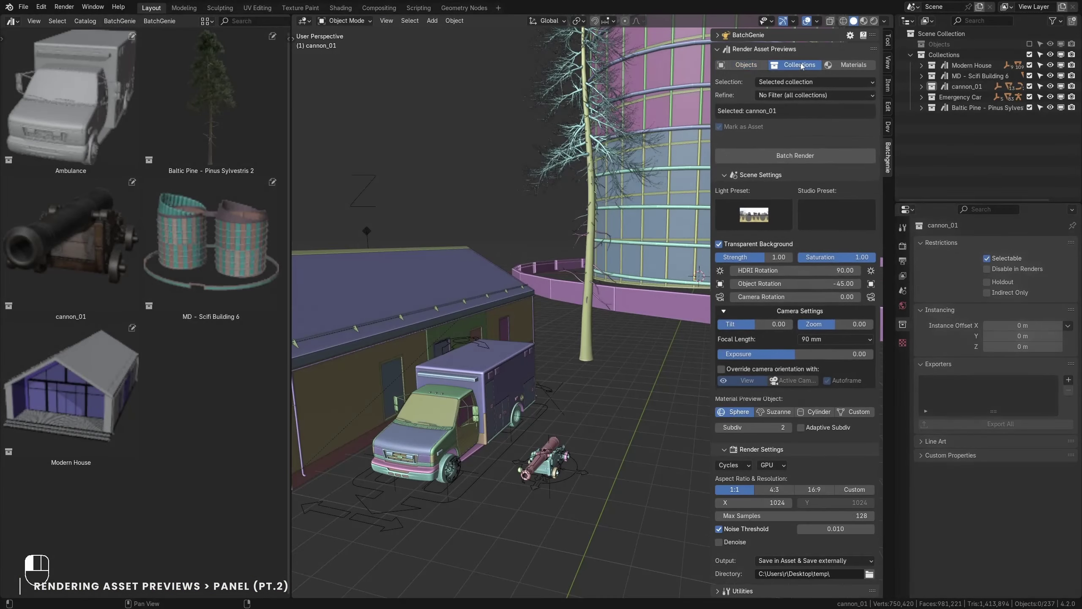
click(835, 82)
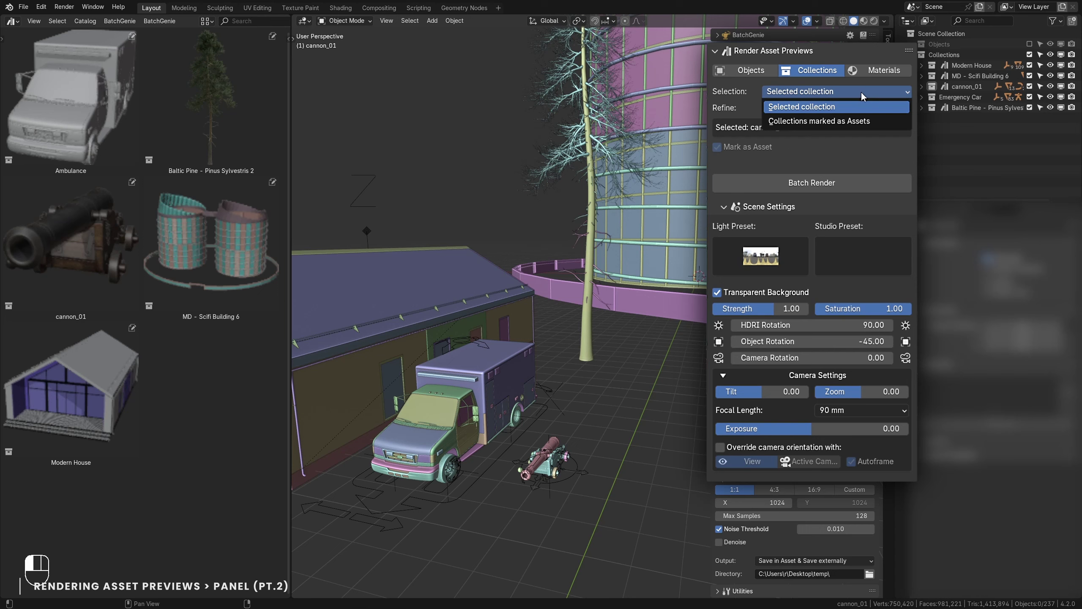
click(834, 123)
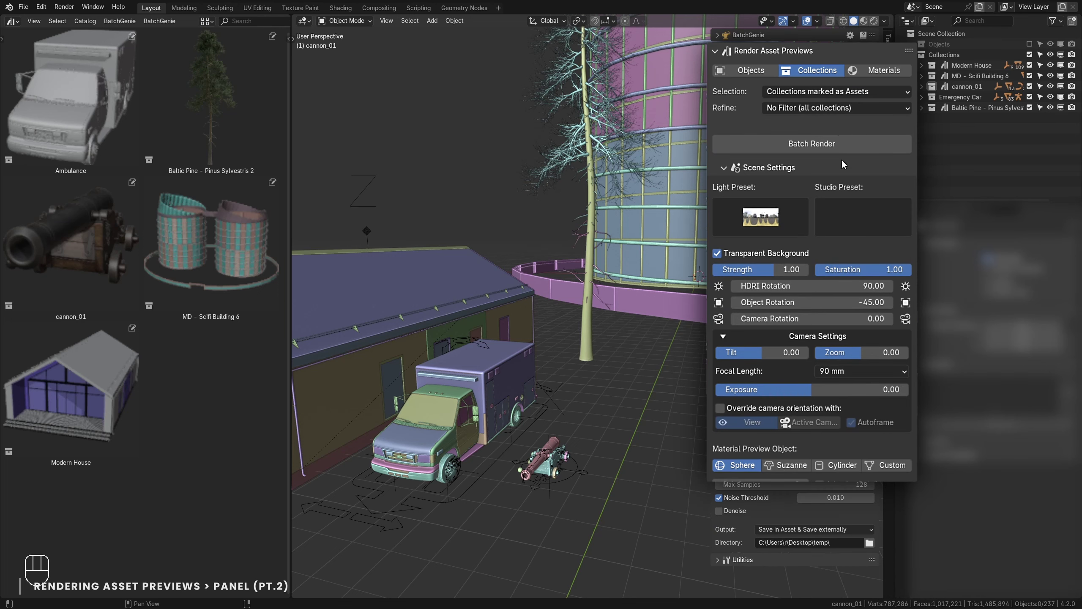
click(849, 147)
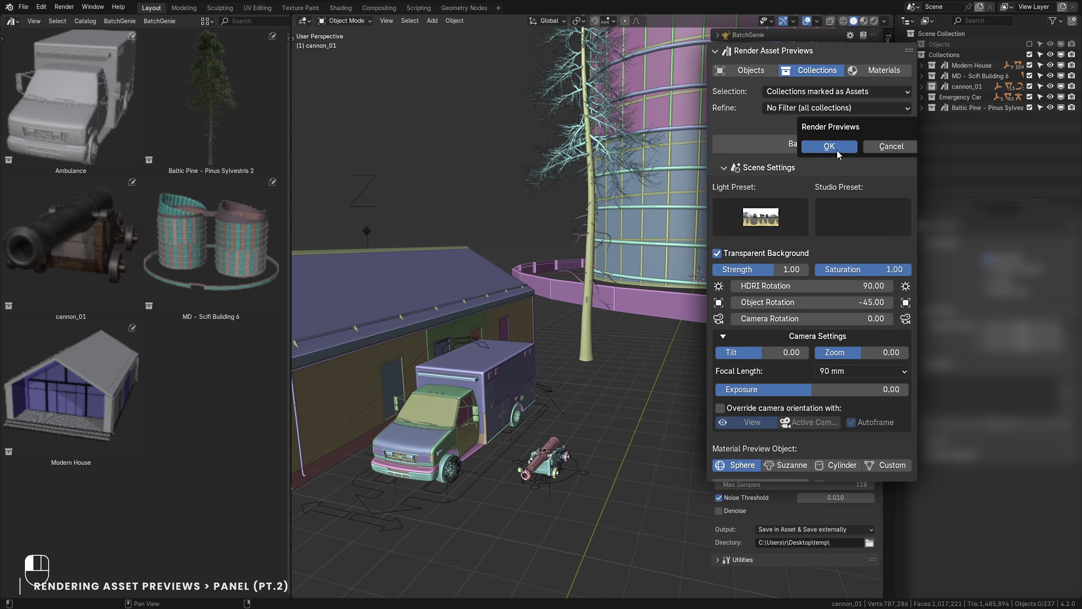
click(829, 147)
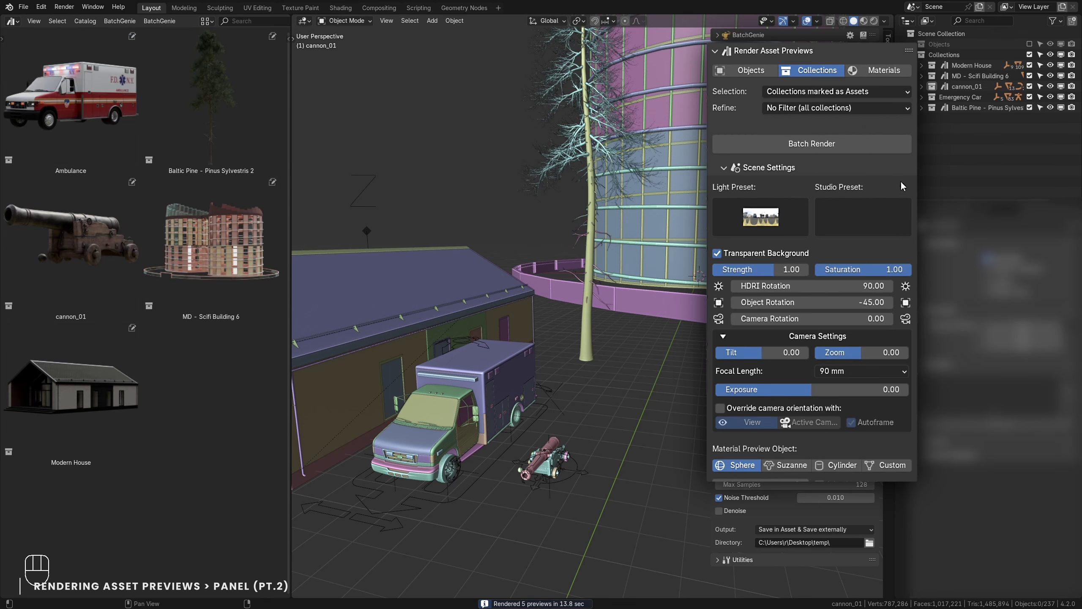
Batch render only the Baltic Pine collection as Selected collection, with Strength 1.50 and HDRI Rotation 27.39.
click(980, 108)
click(835, 91)
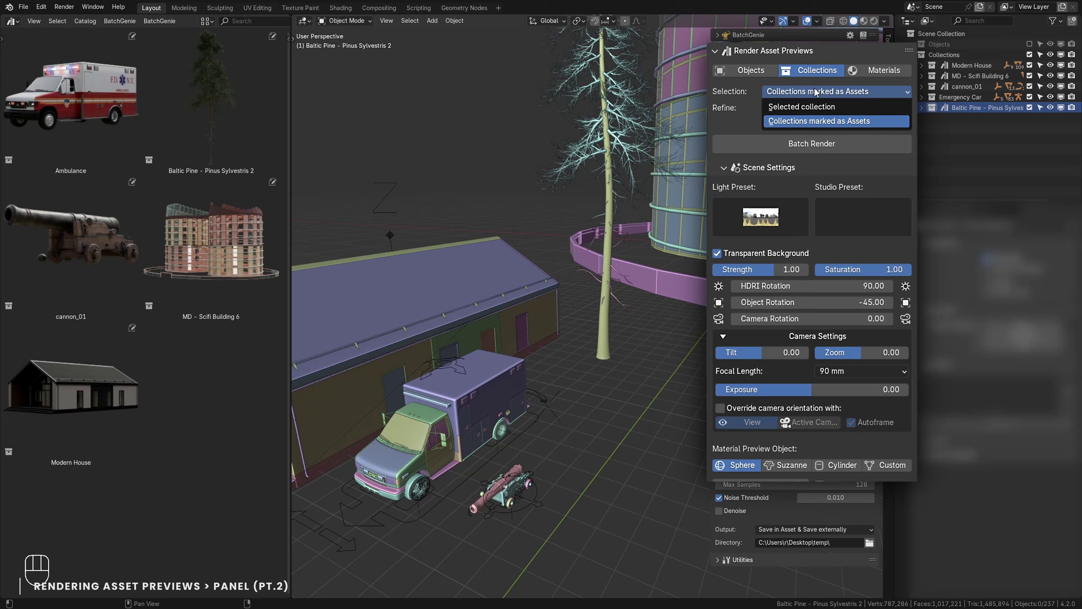
click(846, 107)
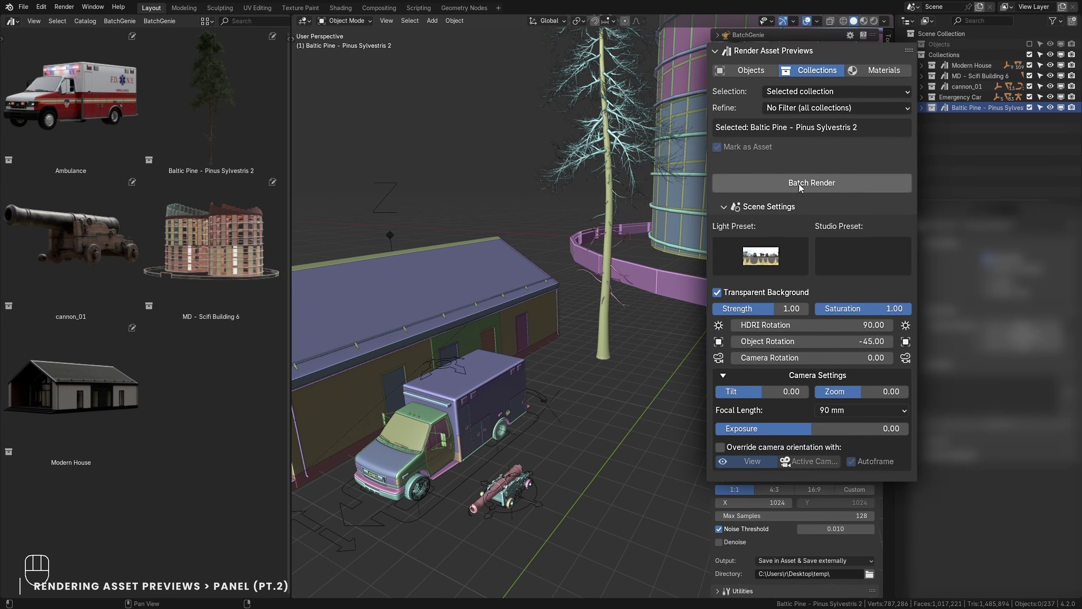
drag(831, 325, 793, 325)
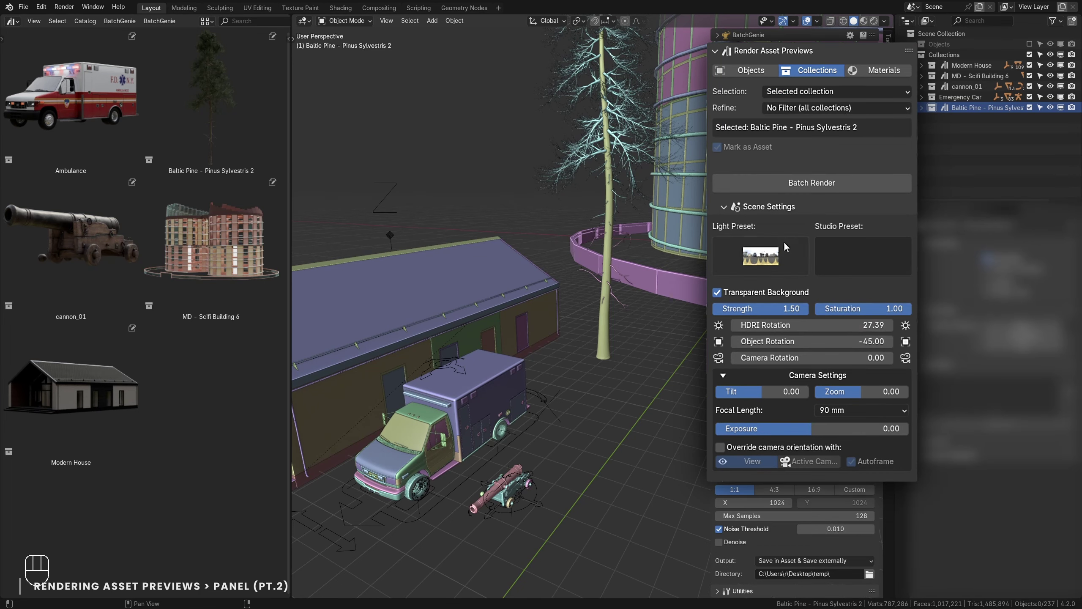
click(812, 183)
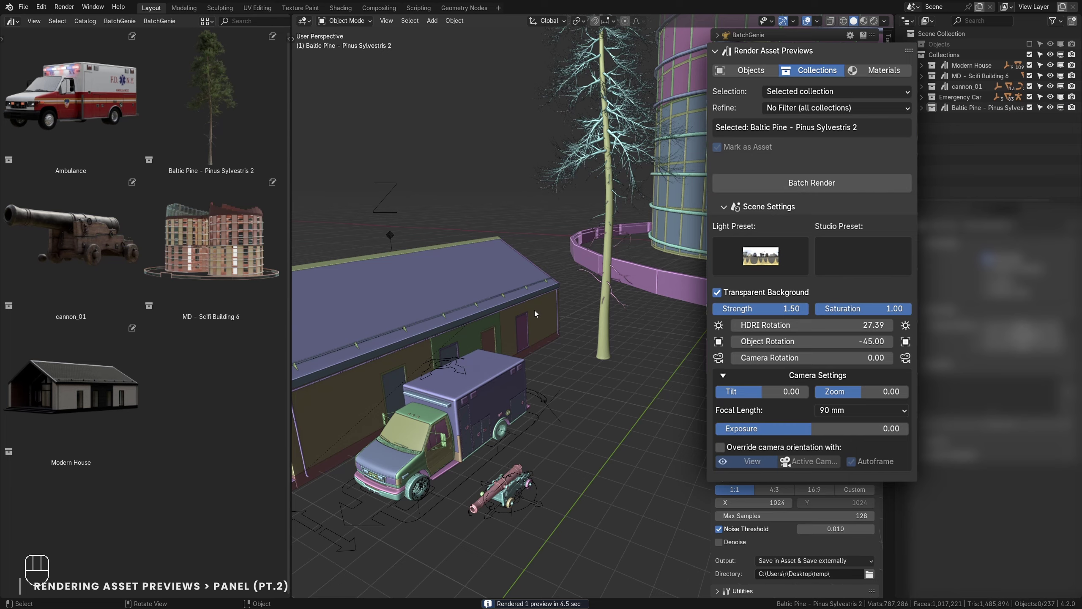
Reset the HDRI Rotation and batch render the Modern House collection's preview, repeating the render with Object Rotation set to 45.
key(BackSpace)
click(812, 183)
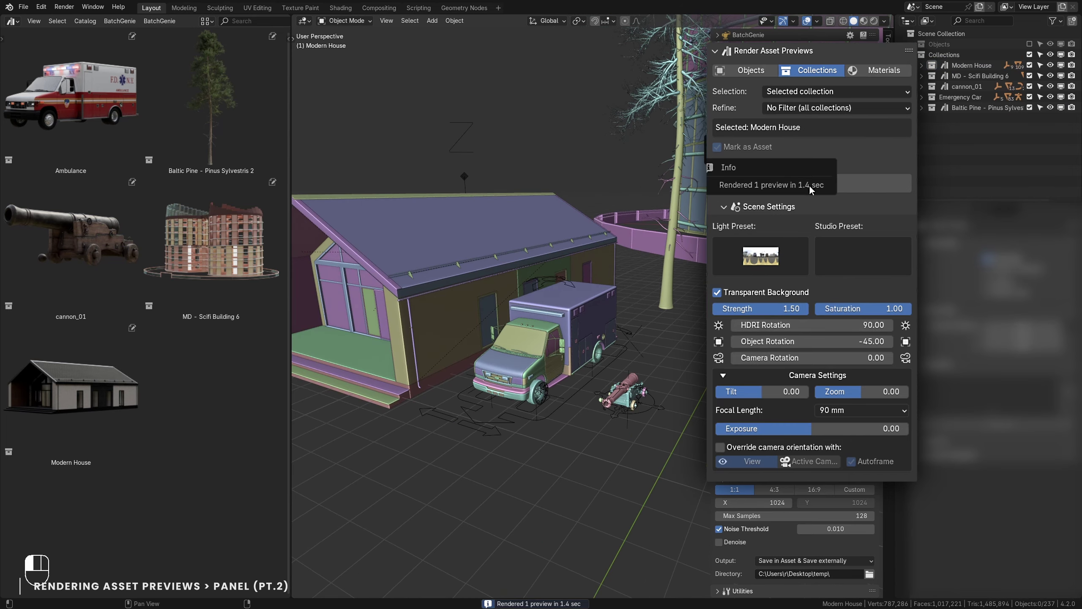
click(906, 342)
click(812, 183)
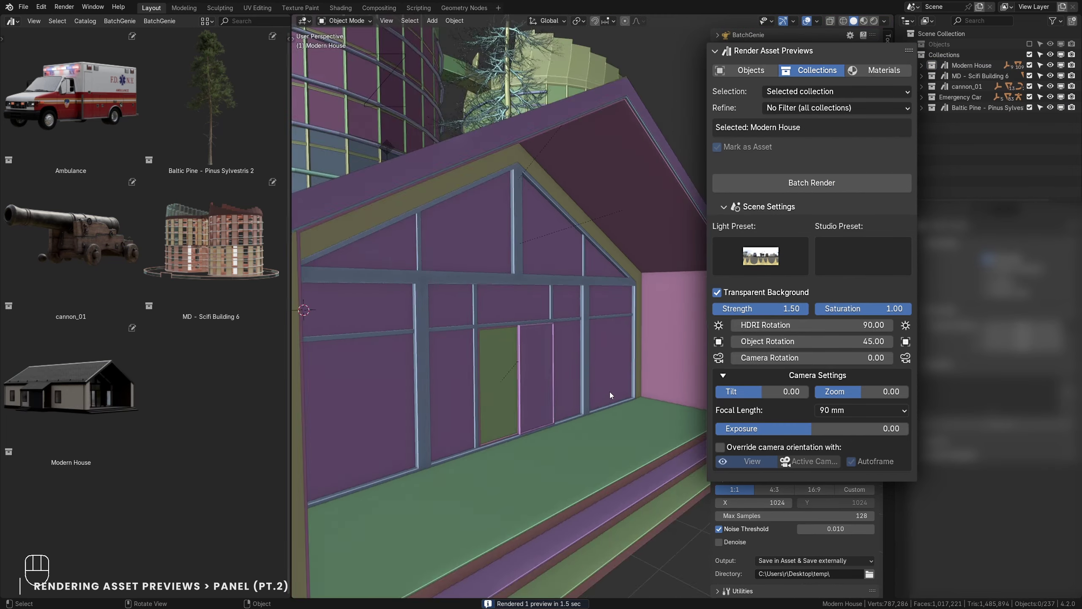
Override the camera orientation with a View of the Modern House's porch side and batch render its preview.
middle_drag(611, 395, 555, 419)
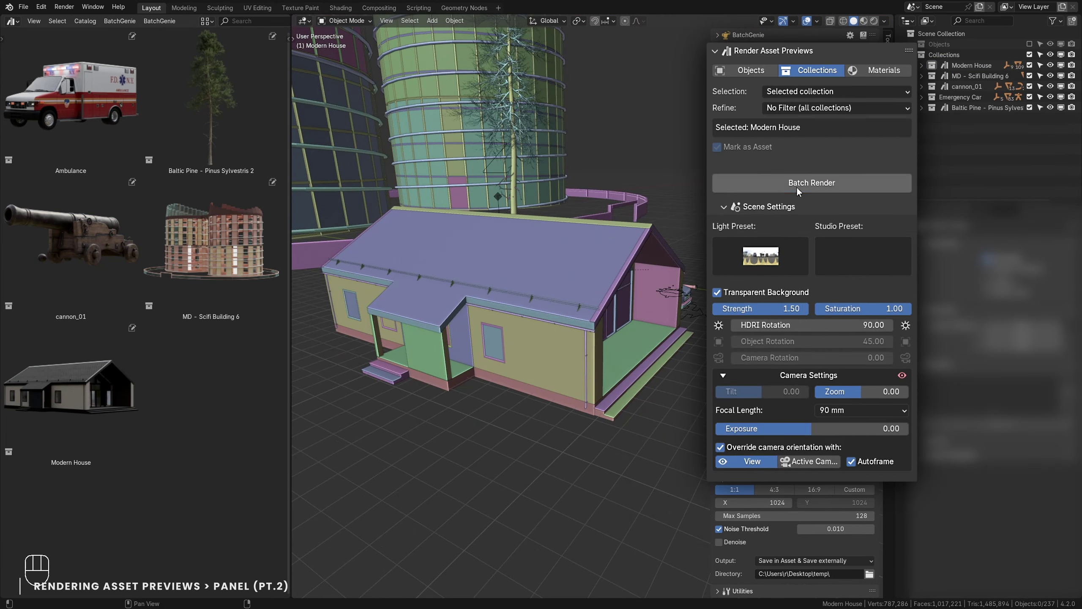
click(820, 188)
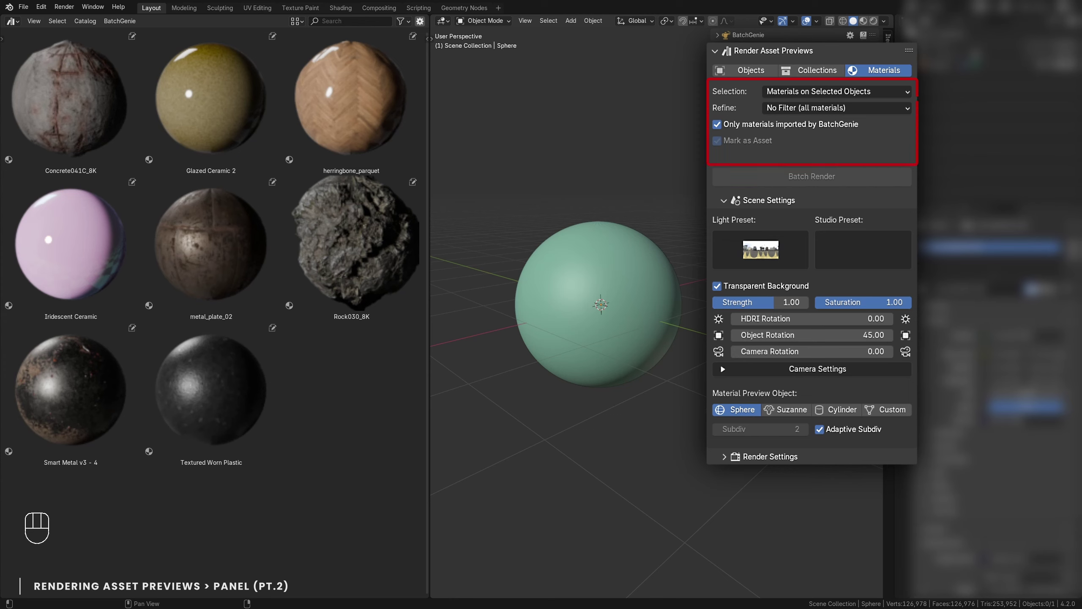
Batch render the previews of Materials marked as Assets, with Only materials imported by BatchGenie turned off.
click(908, 92)
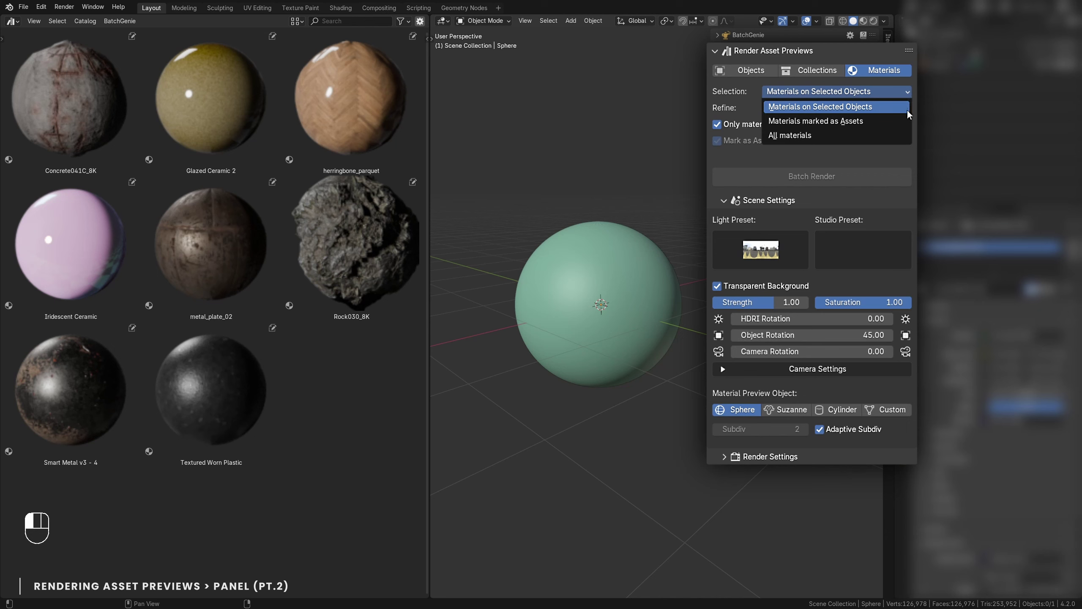
click(903, 120)
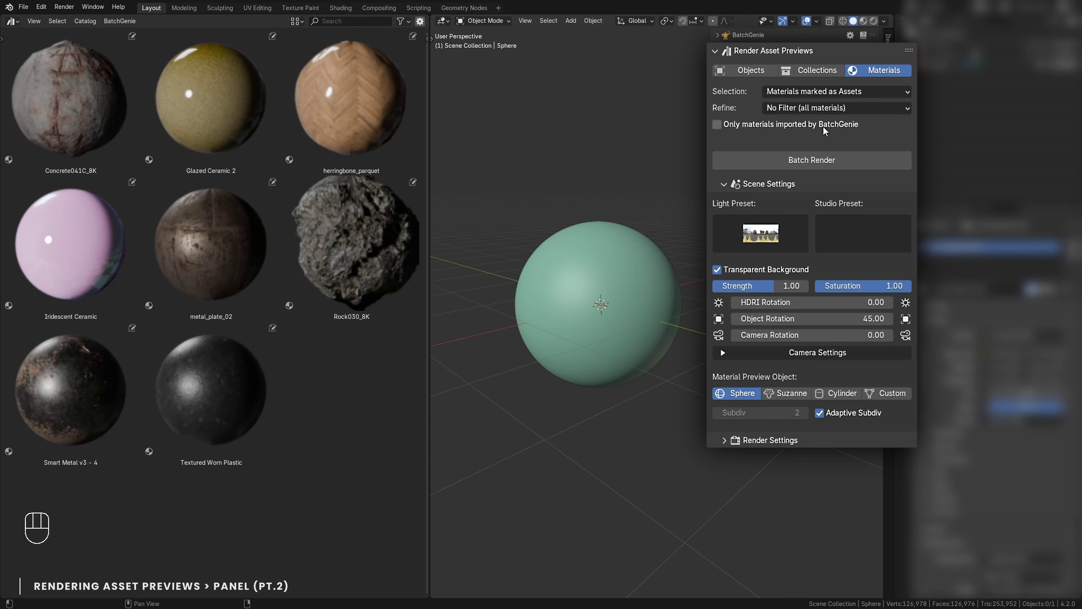
click(823, 159)
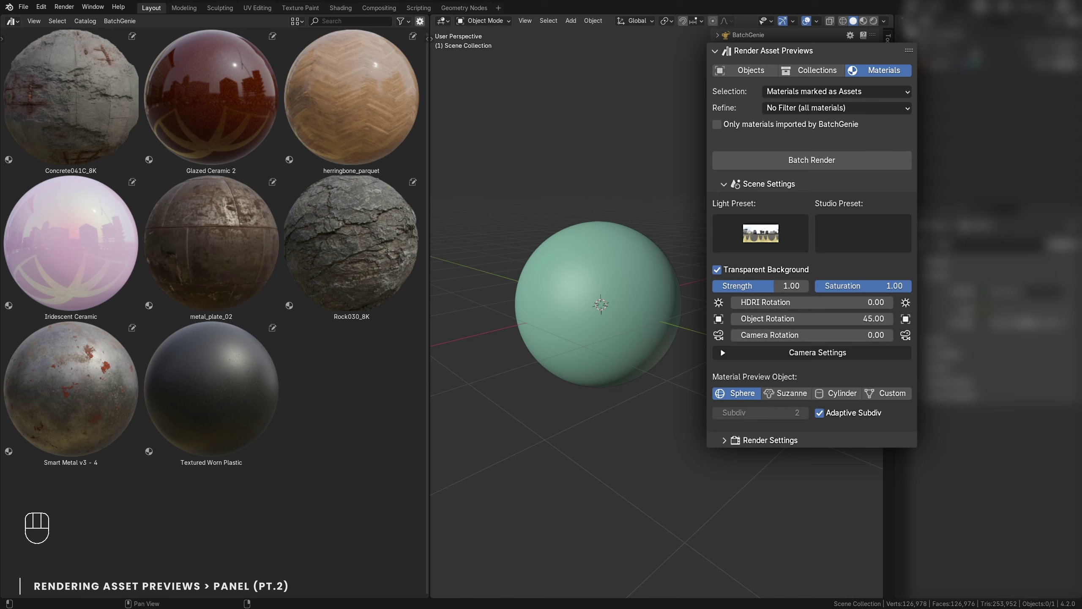
Apply Smart Metal v3 - 4 to the sphere and batch render it as Materials on Selected Objects, using Suzanne as preview object.
click(911, 91)
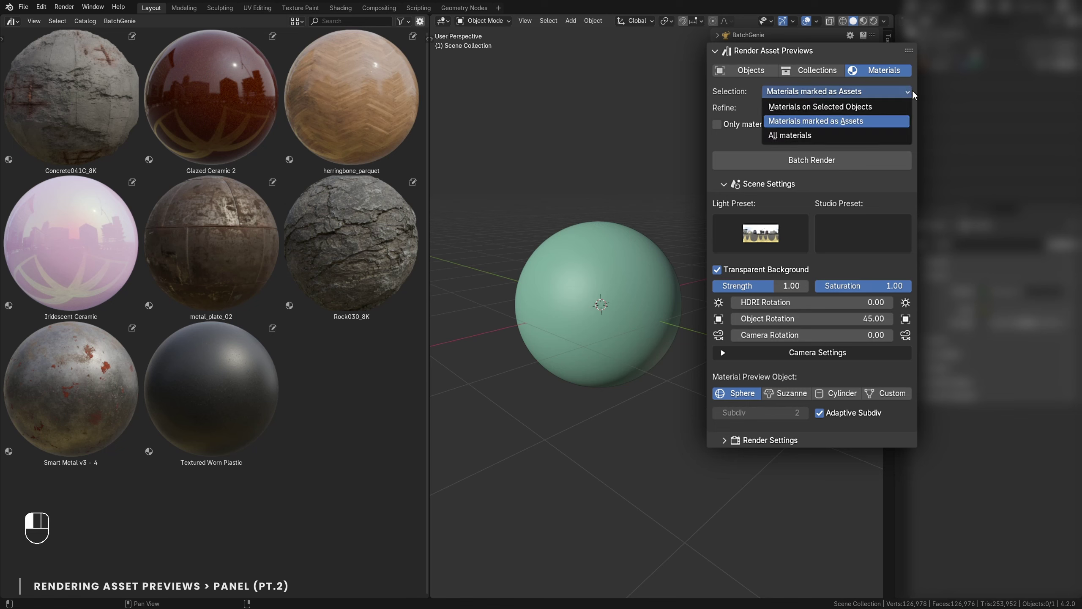
click(905, 105)
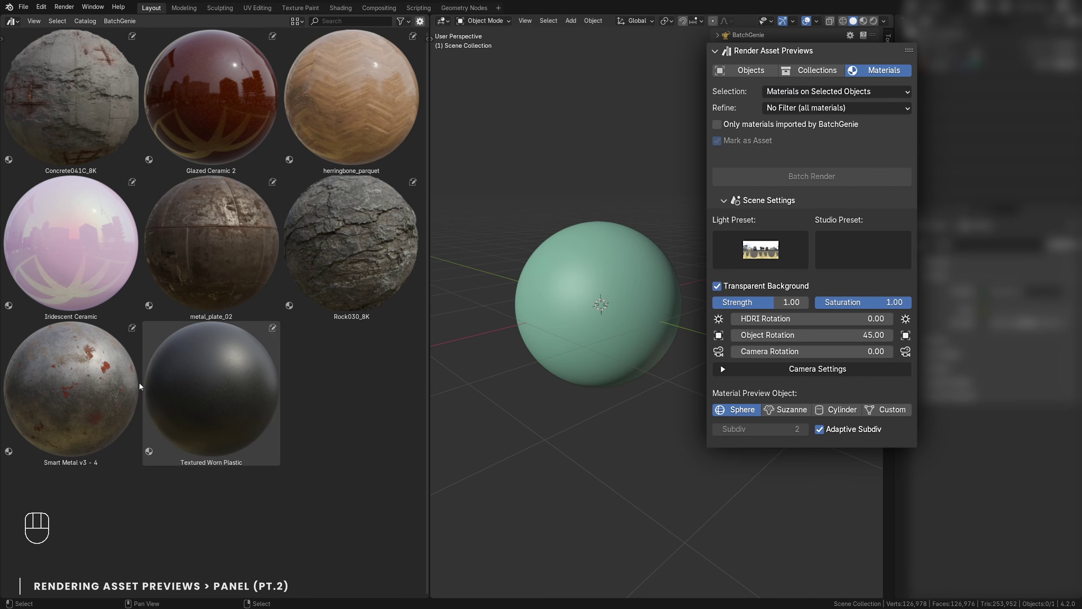
drag(72, 399, 643, 274)
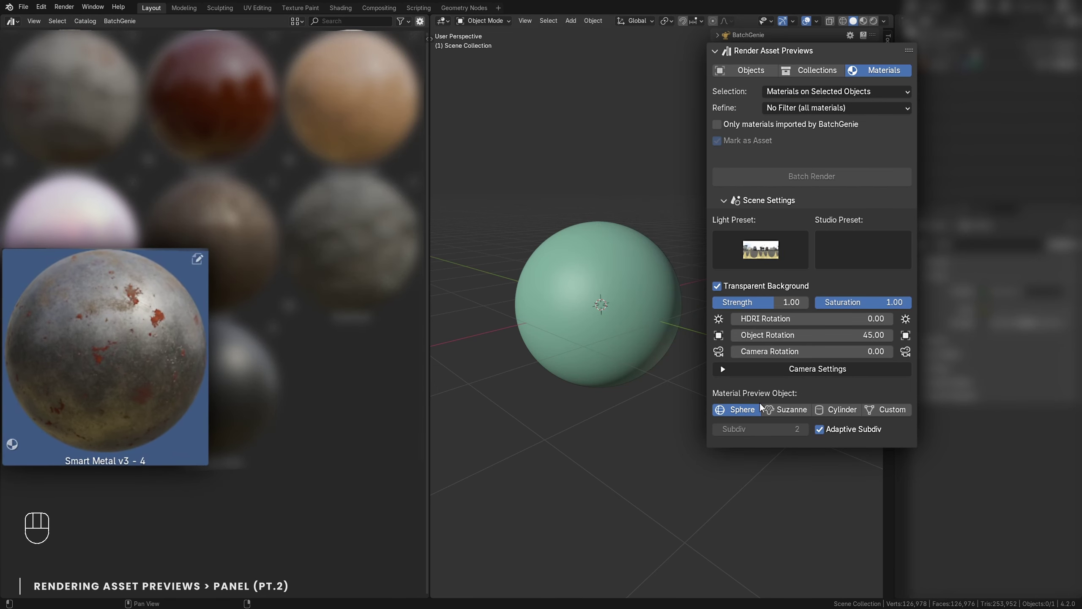
click(776, 411)
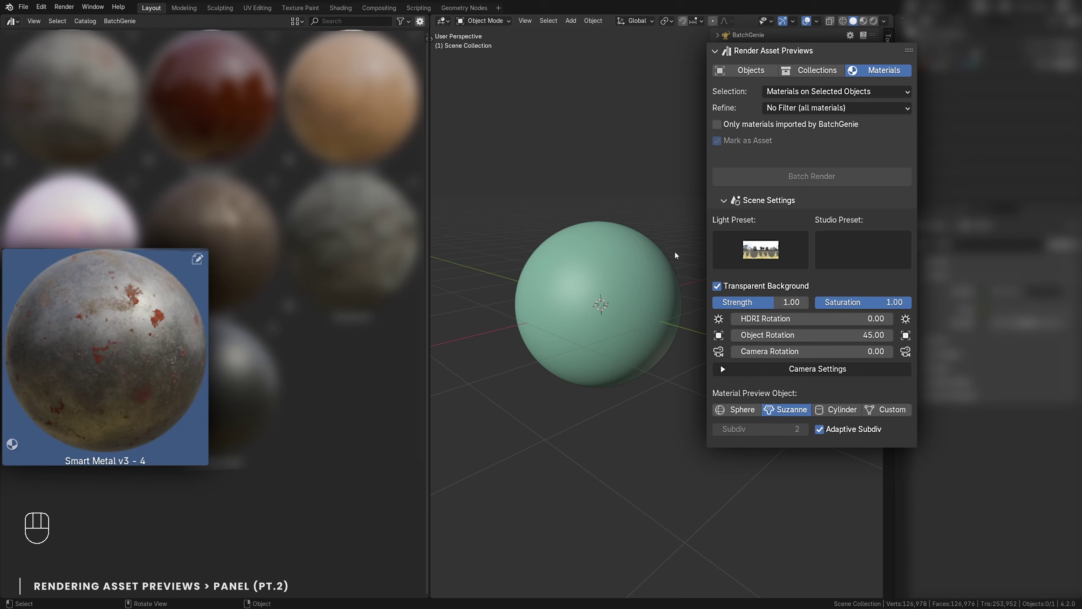
click(644, 257)
click(761, 176)
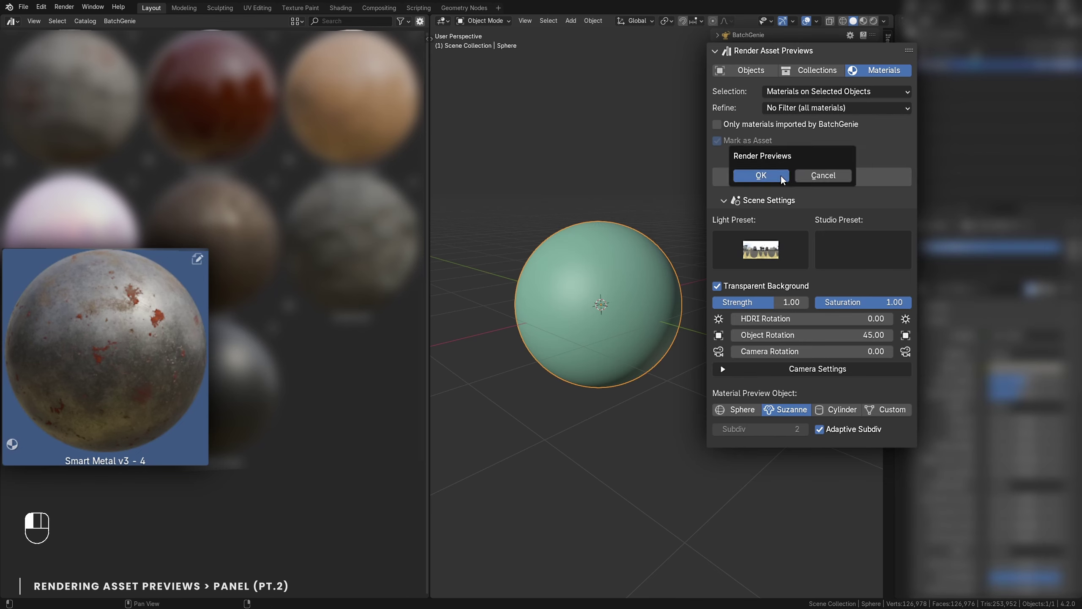
click(761, 174)
Set Object Rotation to 27.18 and batch render the Smart Metal v3 - 4 preview again.
drag(831, 335, 802, 335)
click(787, 176)
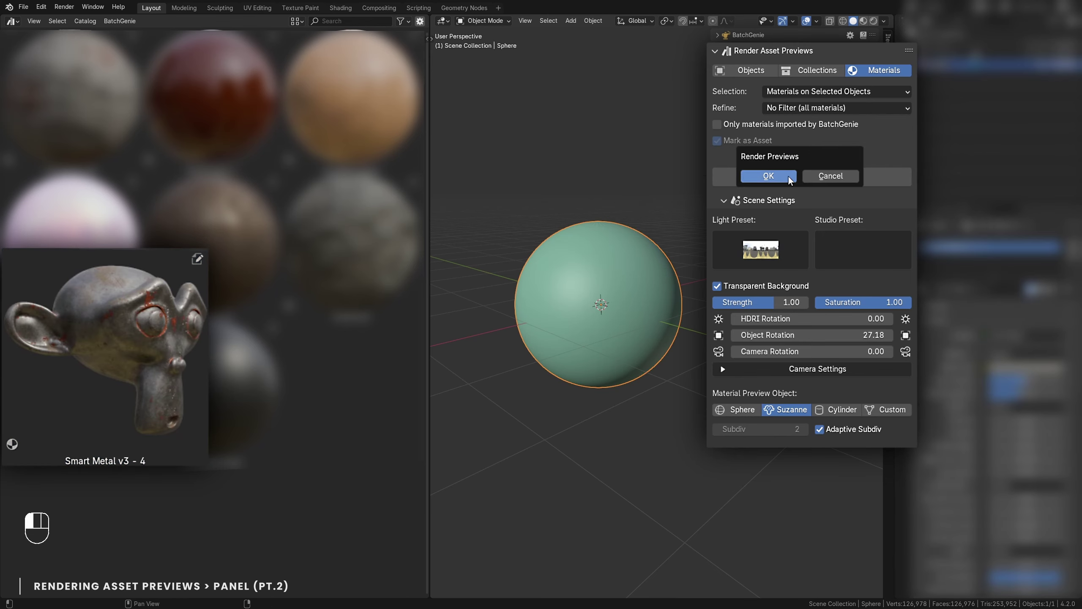
click(786, 174)
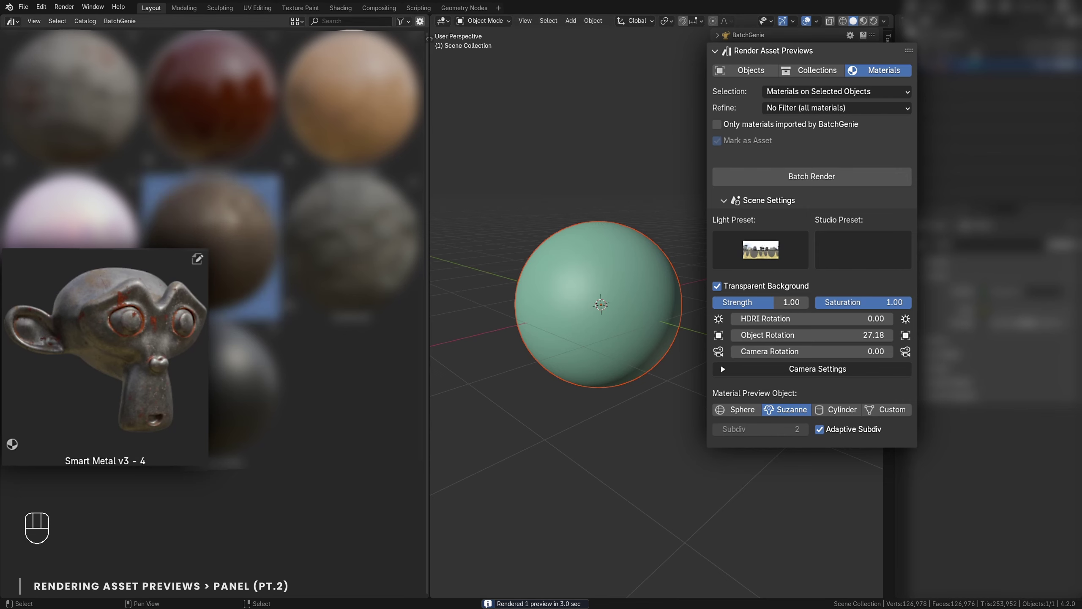
Batch render the selected sphere's metal_plate_02 material with Cylinder as the material preview object.
click(624, 263)
click(849, 410)
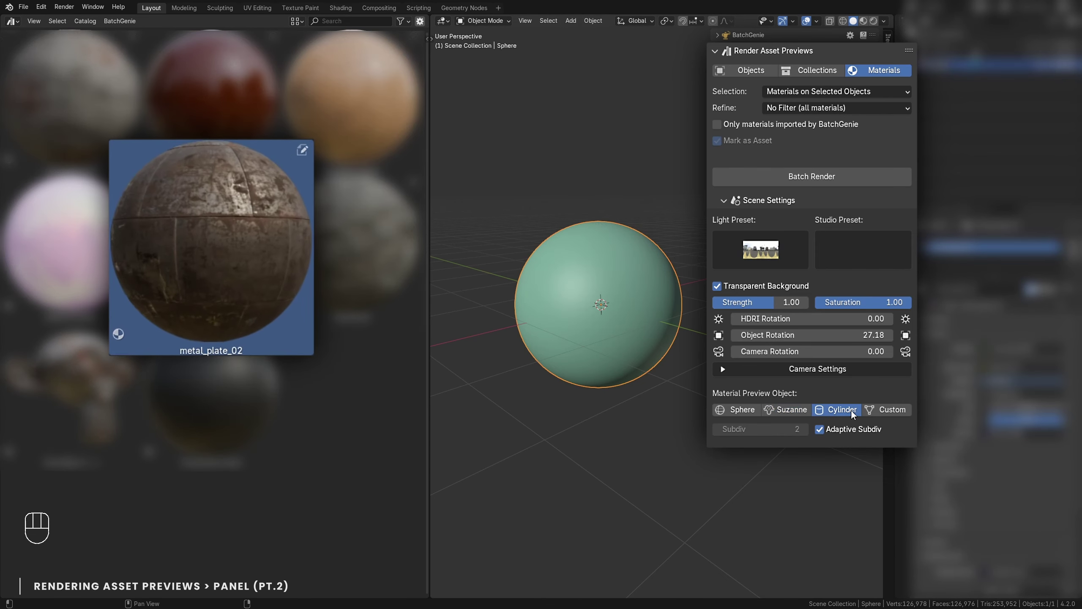
click(804, 179)
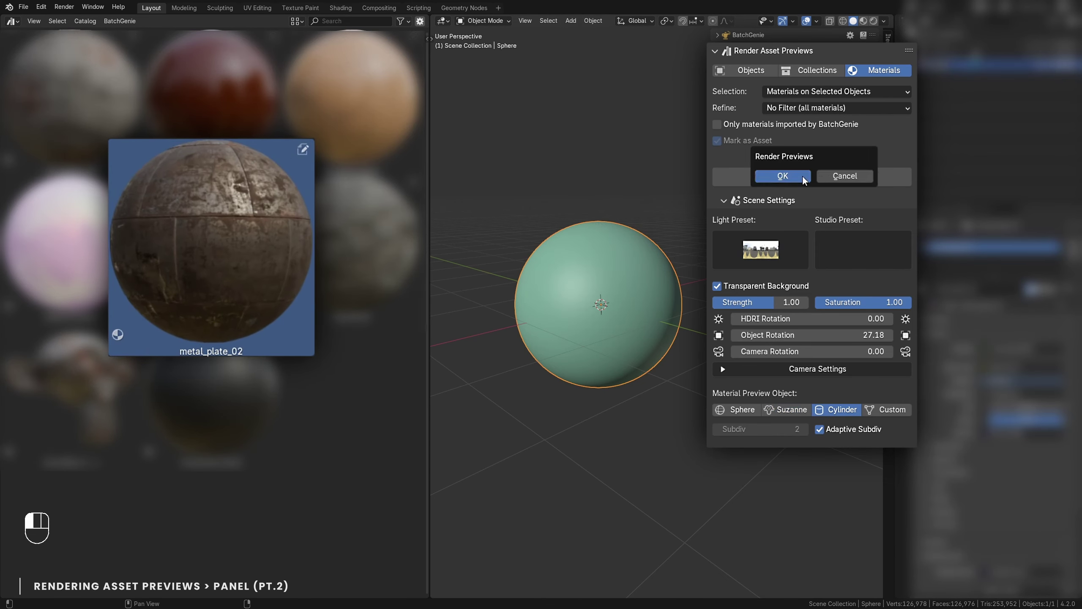
click(803, 178)
Set the camera Tilt to 22.75 and batch render the metal_plate_02 preview again.
click(831, 369)
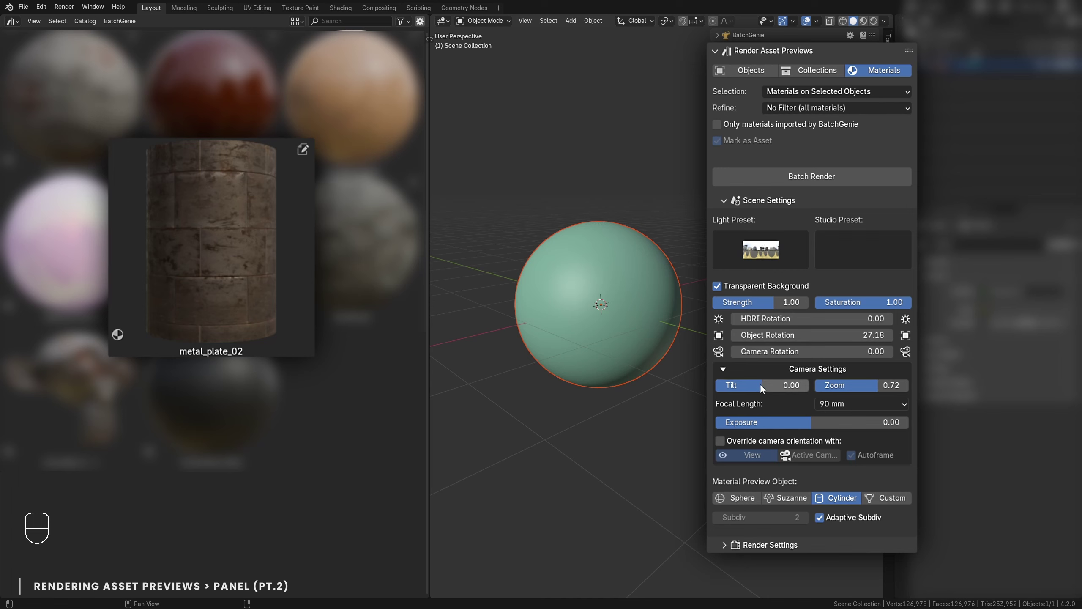
drag(760, 384, 786, 385)
click(804, 178)
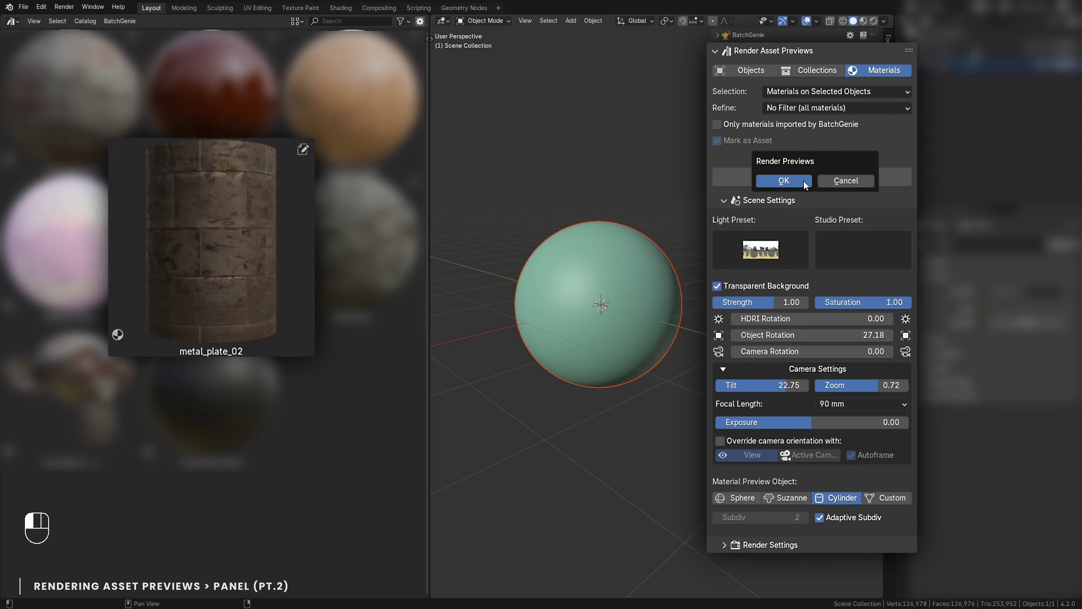
click(784, 181)
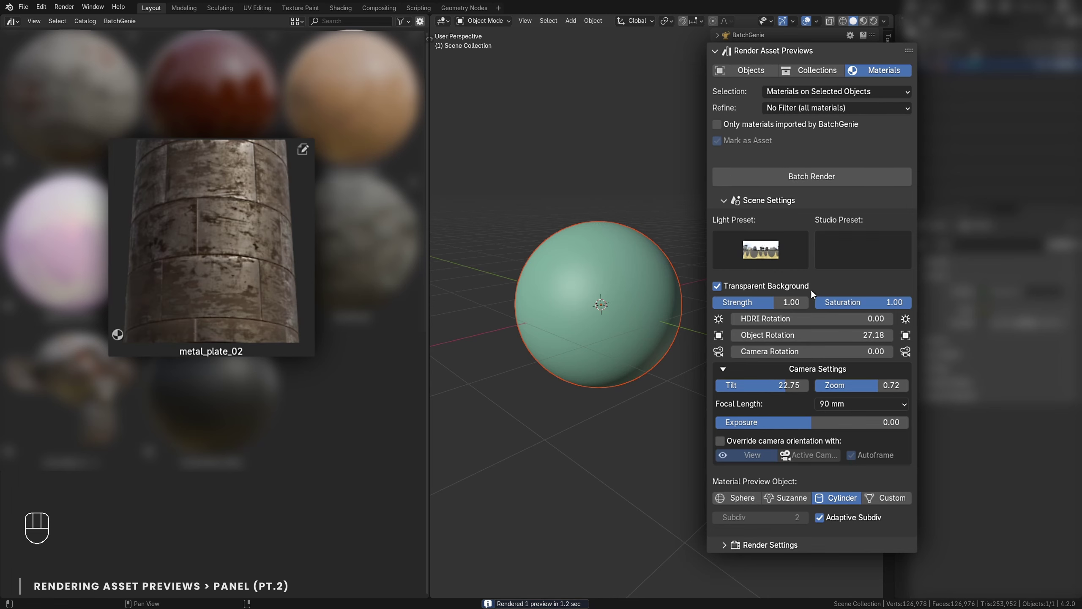
Batch render the metal_plate_02 preview with HDRI Rotation -4.38, and repeat the render with a different light preset.
drag(813, 318, 800, 318)
click(821, 179)
click(820, 182)
click(761, 249)
click(768, 314)
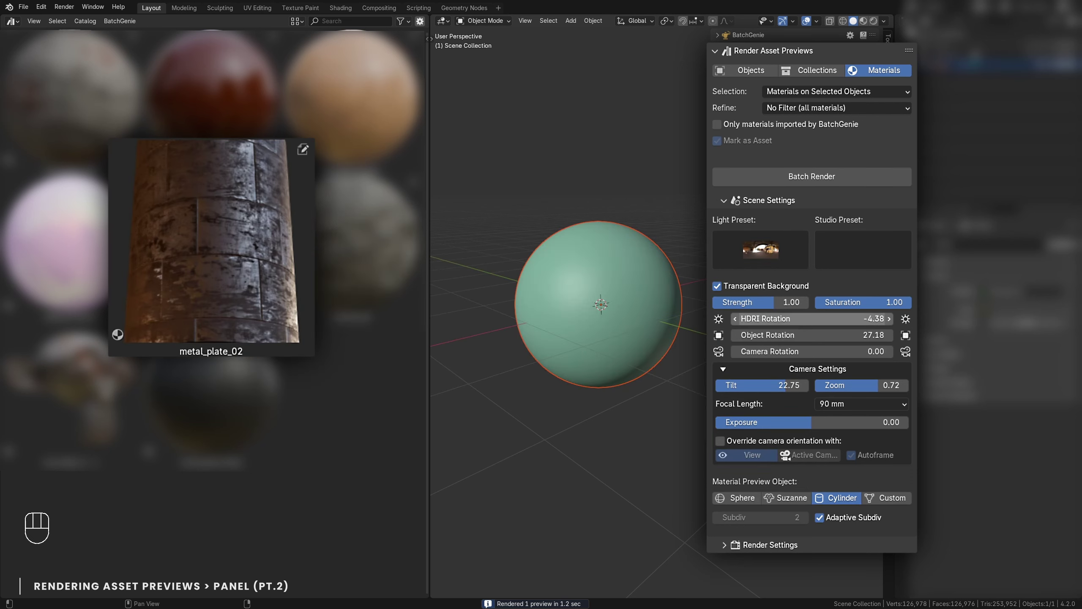
click(841, 175)
click(840, 170)
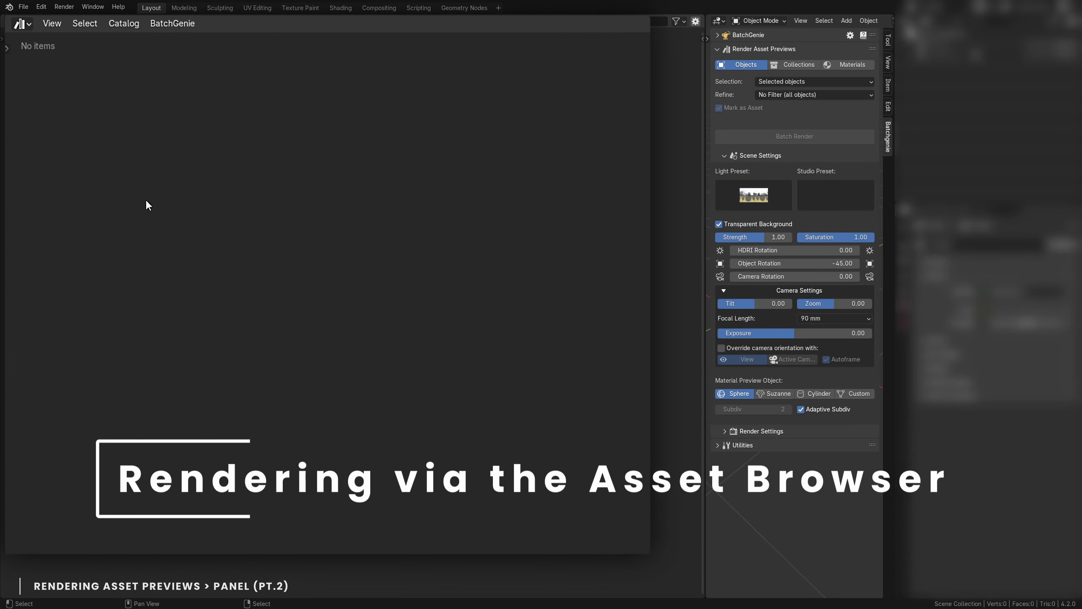
Open BatchGenie's Scene Settings from the Asset Browser and set the camera Zoom to -0.78.
click(179, 26)
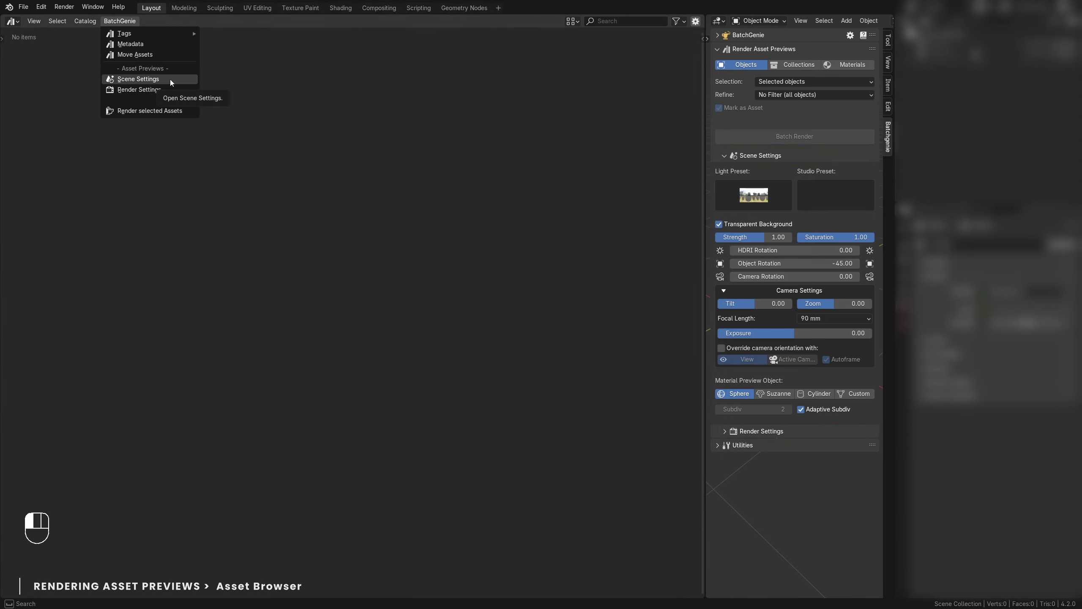
click(169, 80)
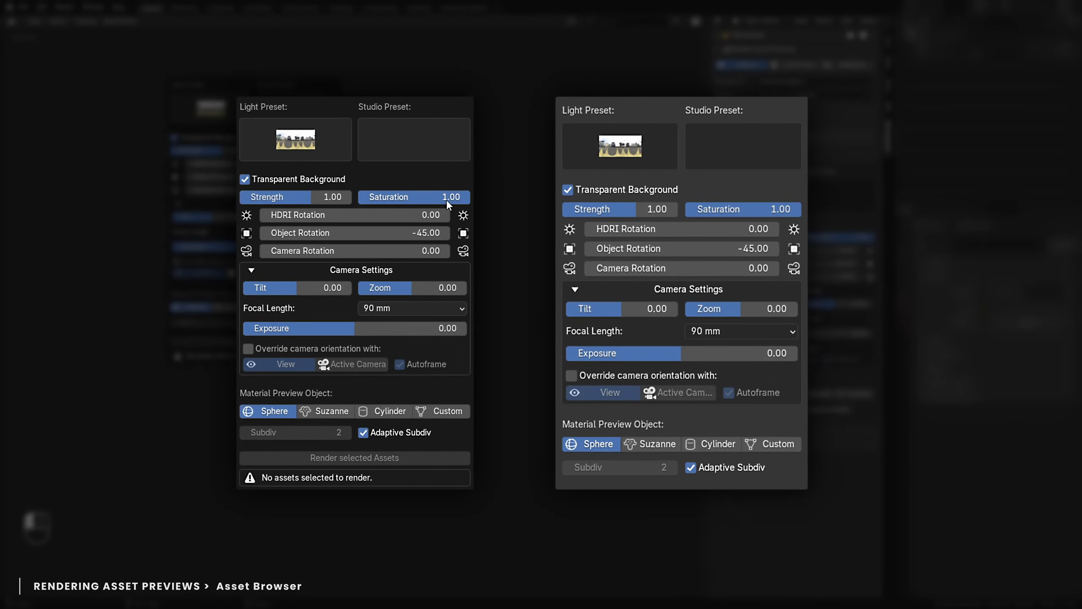
drag(447, 200, 398, 200)
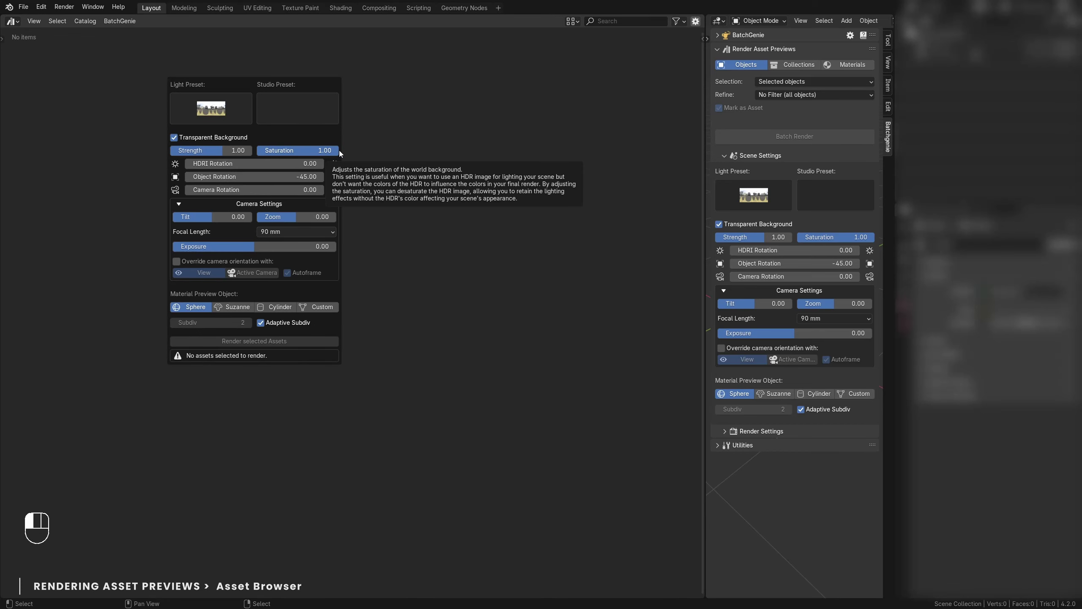
Show the assets of all catalogs of the current file in the Asset Browser.
key(t)
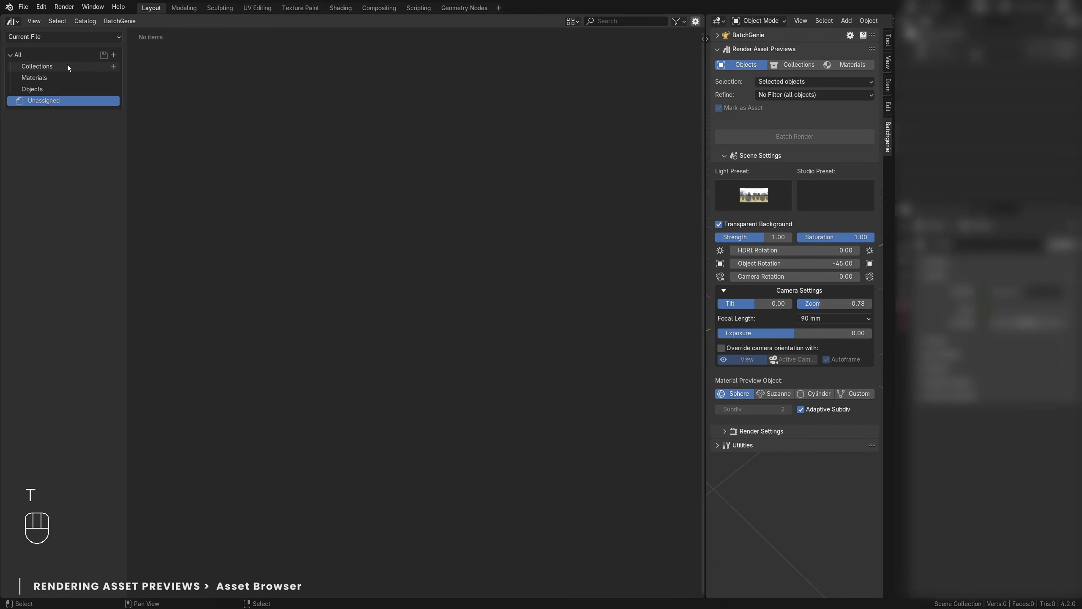
click(52, 57)
key(t)
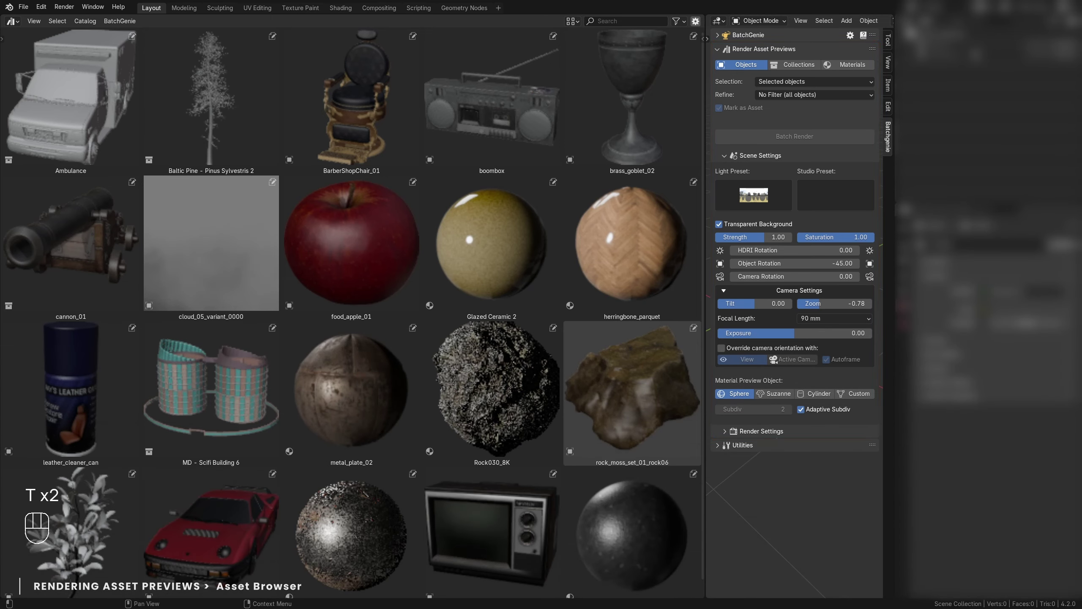
Select every asset in the Asset Browser and render the previews of the selected assets with BatchGenie.
click(682, 507)
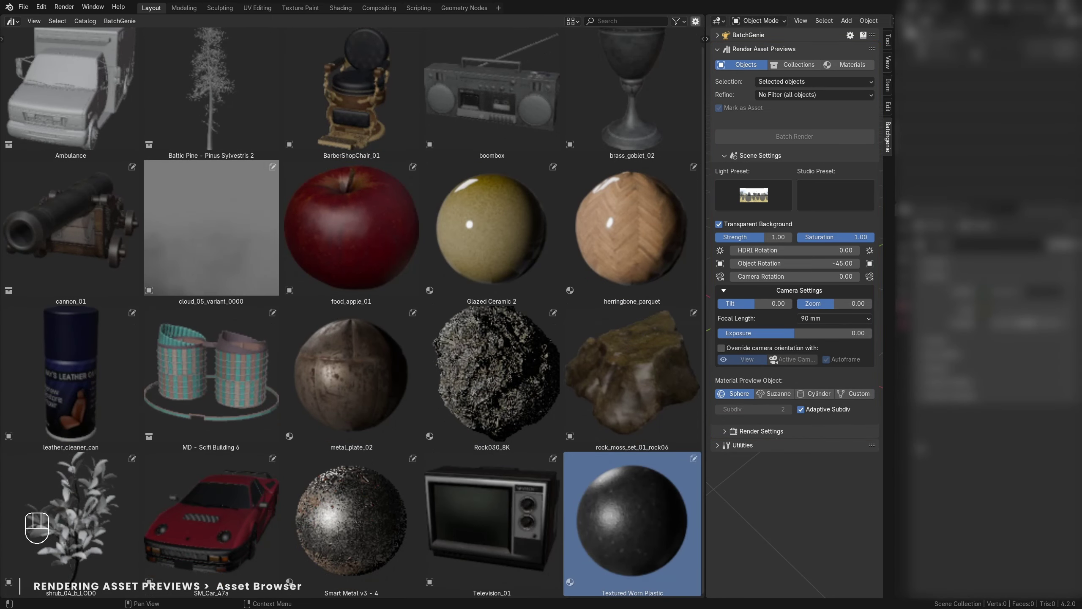
key(a)
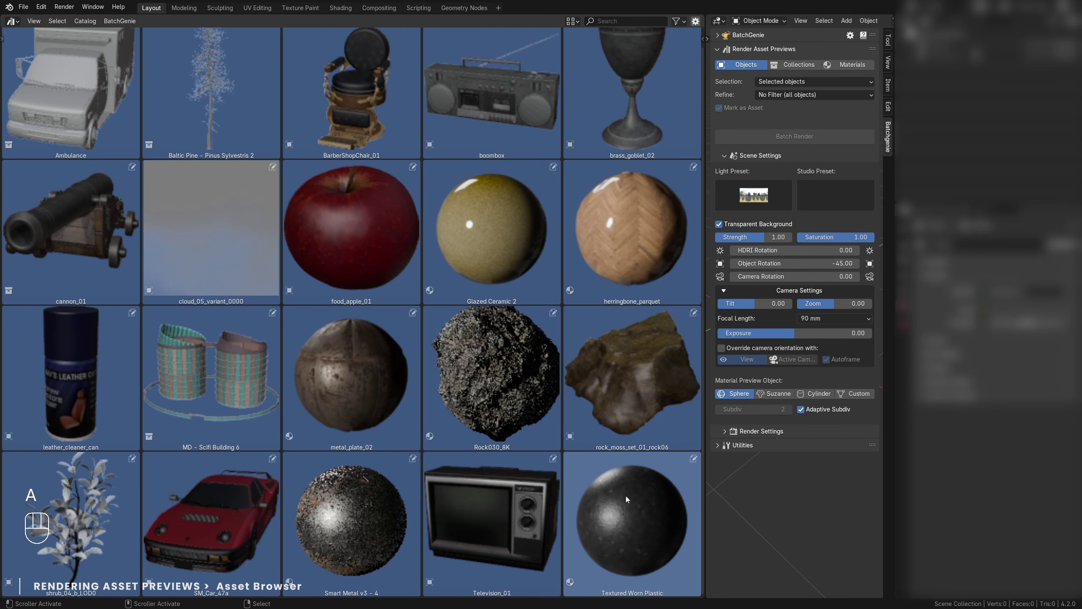
click(120, 20)
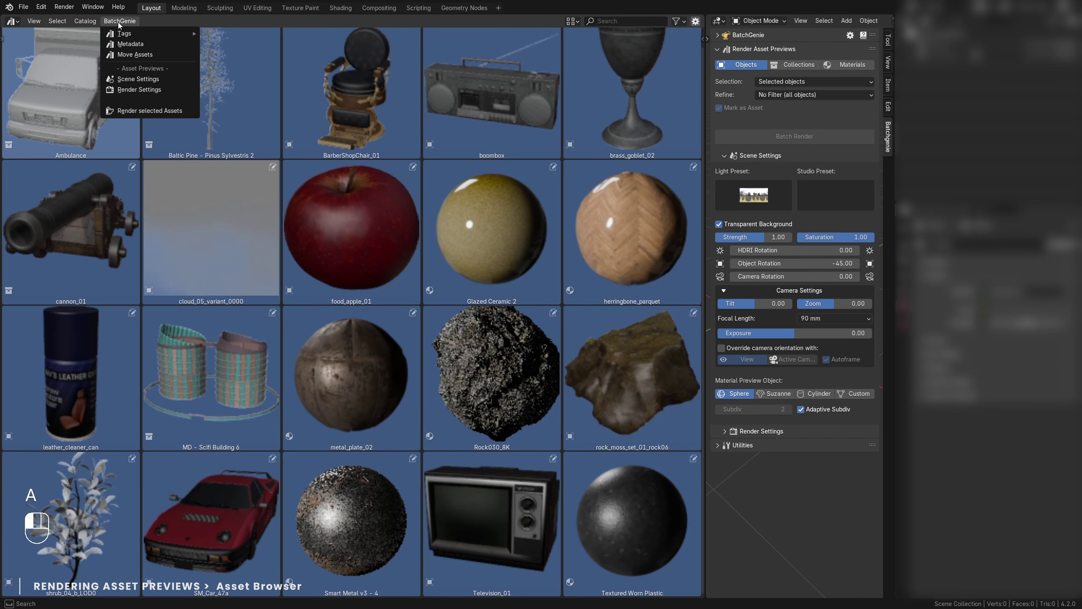
click(149, 110)
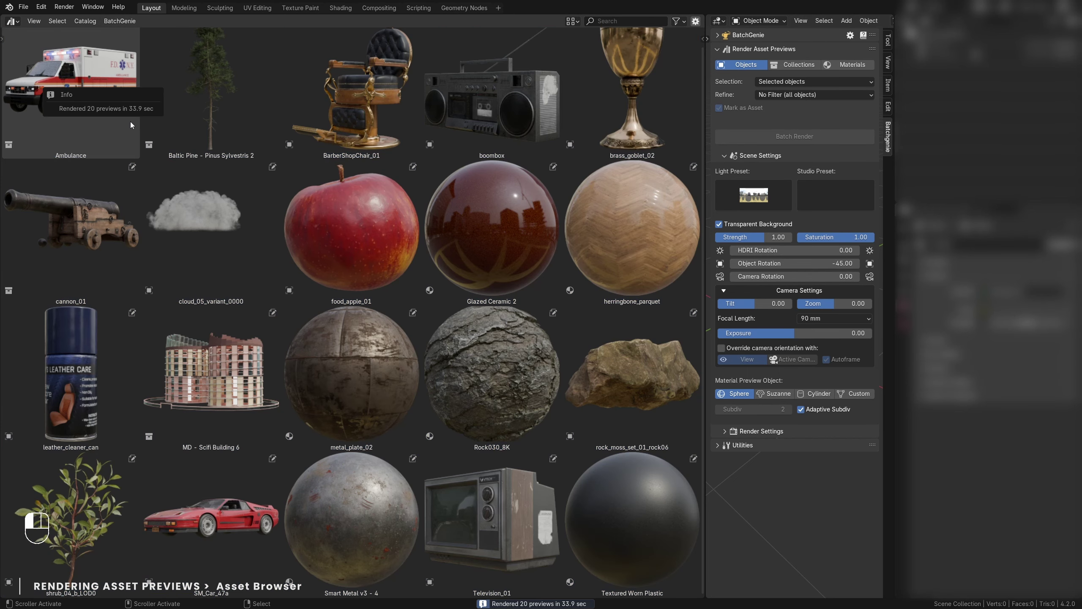
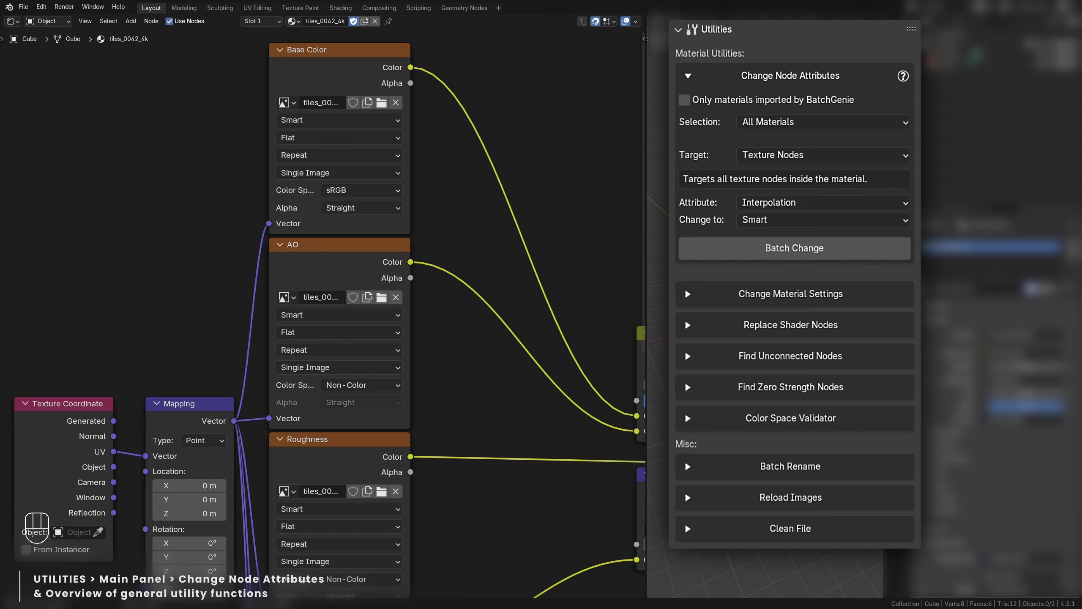
Set the Change Node Attributes target to Displacement Nodes with Scale as the attribute.
click(864, 157)
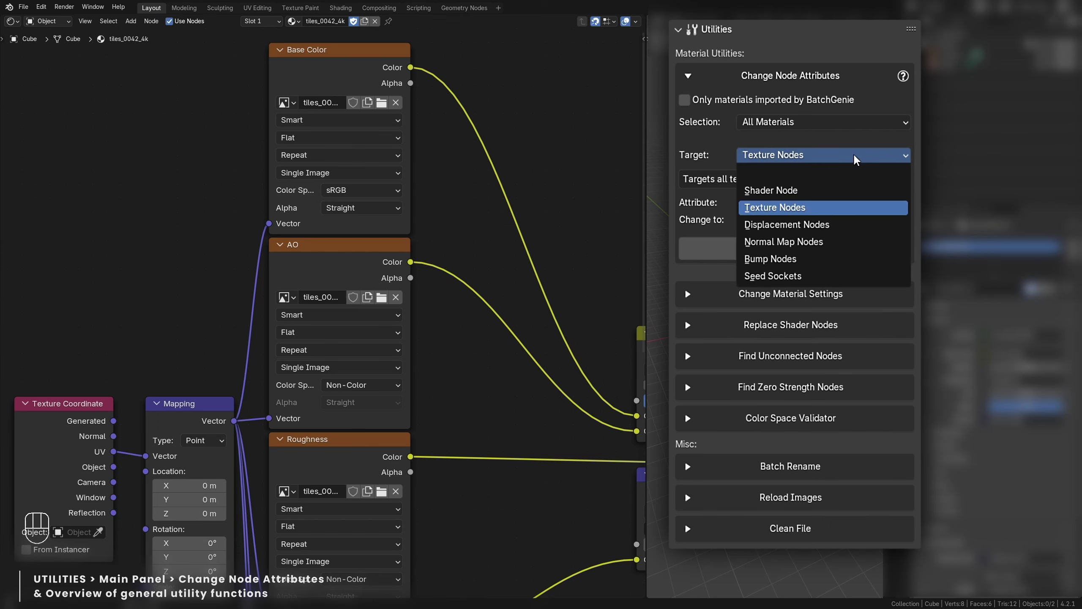
click(904, 225)
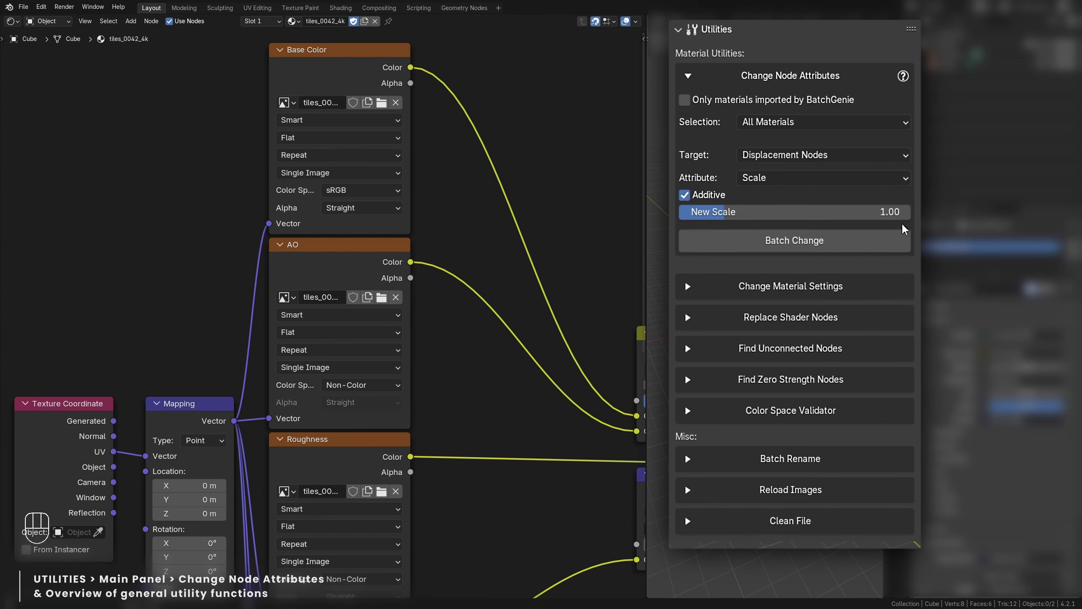
click(907, 178)
Batch change the displacement scale in all materials with Additive on and New Scale 4.08, keeping the Displacement node in view.
scroll(547, 299, up, 4)
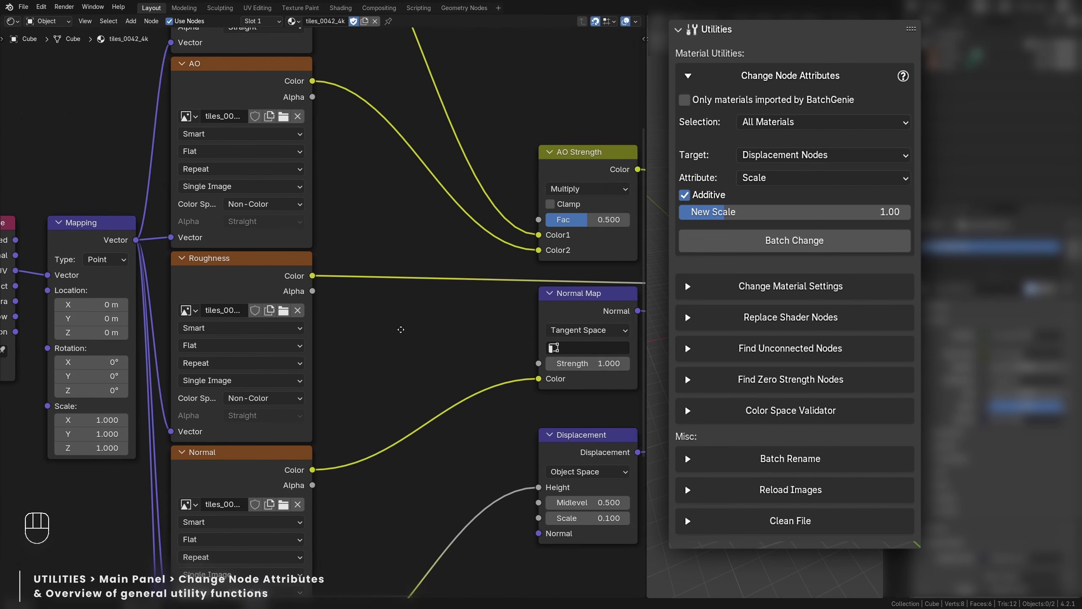
middle_drag(547, 299, 250, 280)
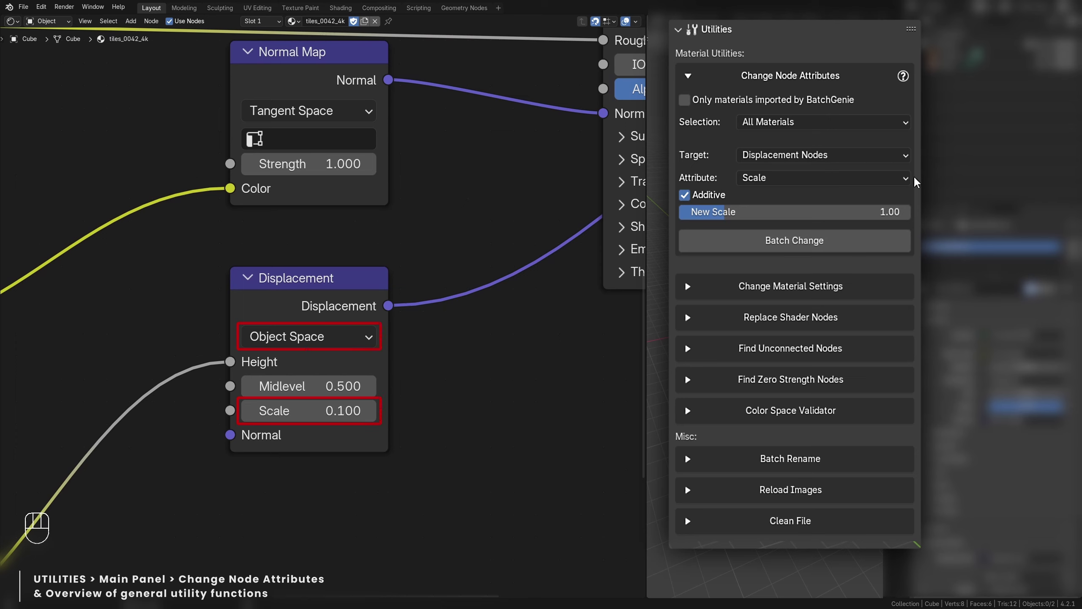
mouse_move(871, 215)
mouse_down()
mouse_move(744, 212)
mouse_move(867, 218)
mouse_up()
click(804, 241)
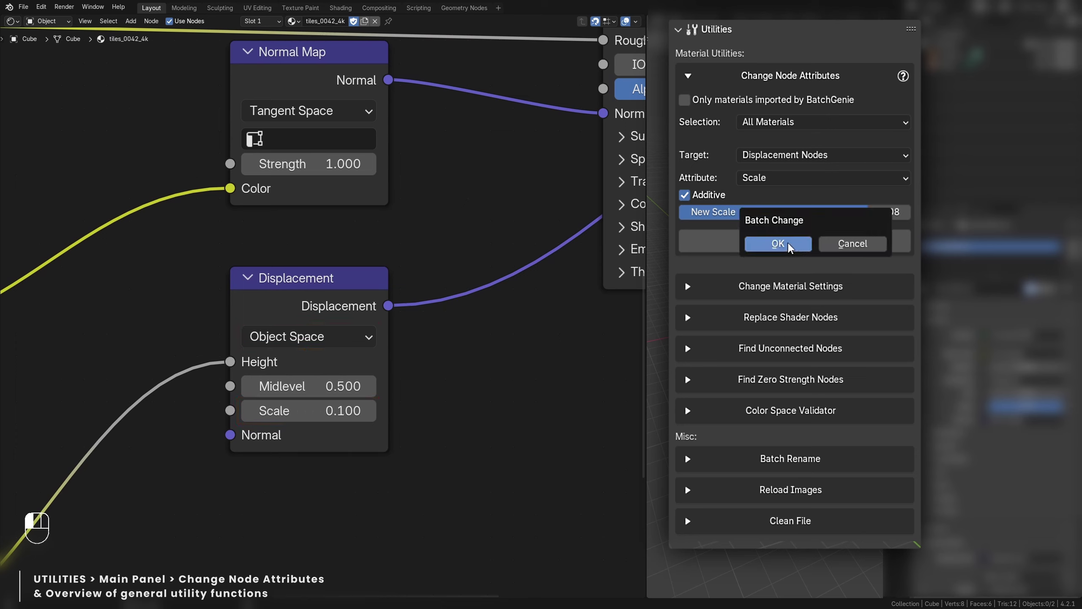
click(787, 245)
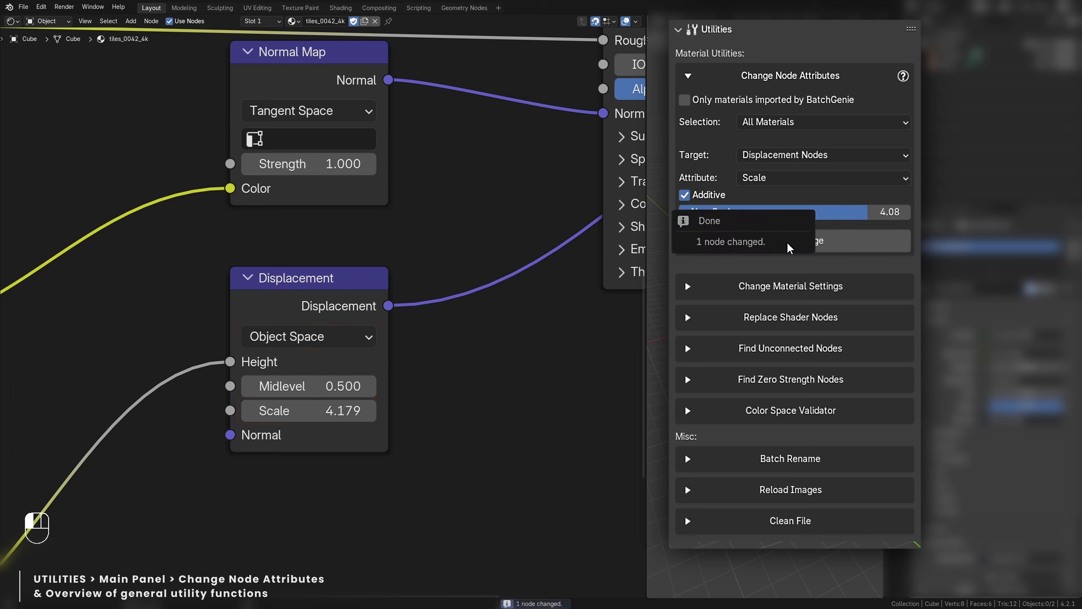
click(689, 268)
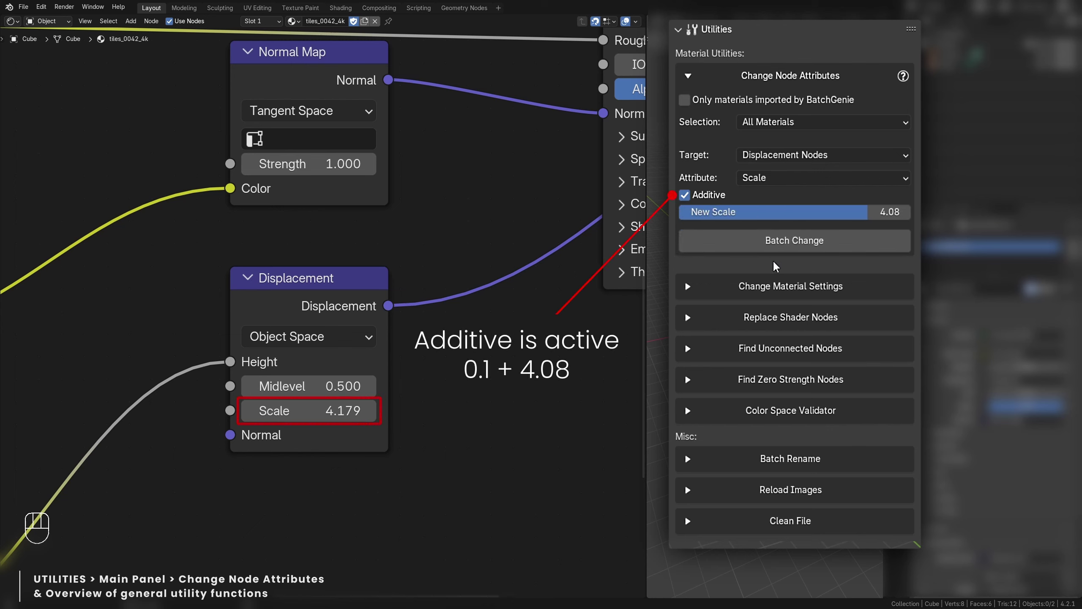
Switch the Change Node Attributes target to Normal Map Nodes.
click(904, 156)
click(895, 241)
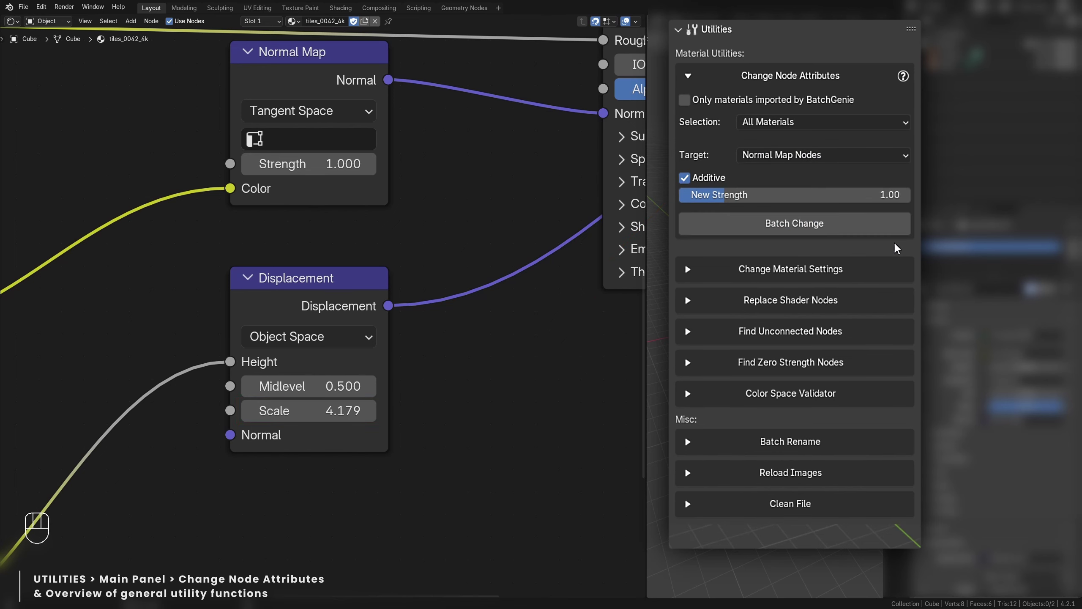
Batch change the normal map strength in all materials with Additive on and New Strength 5.00, and undo it.
middle_drag(458, 163, 548, 358)
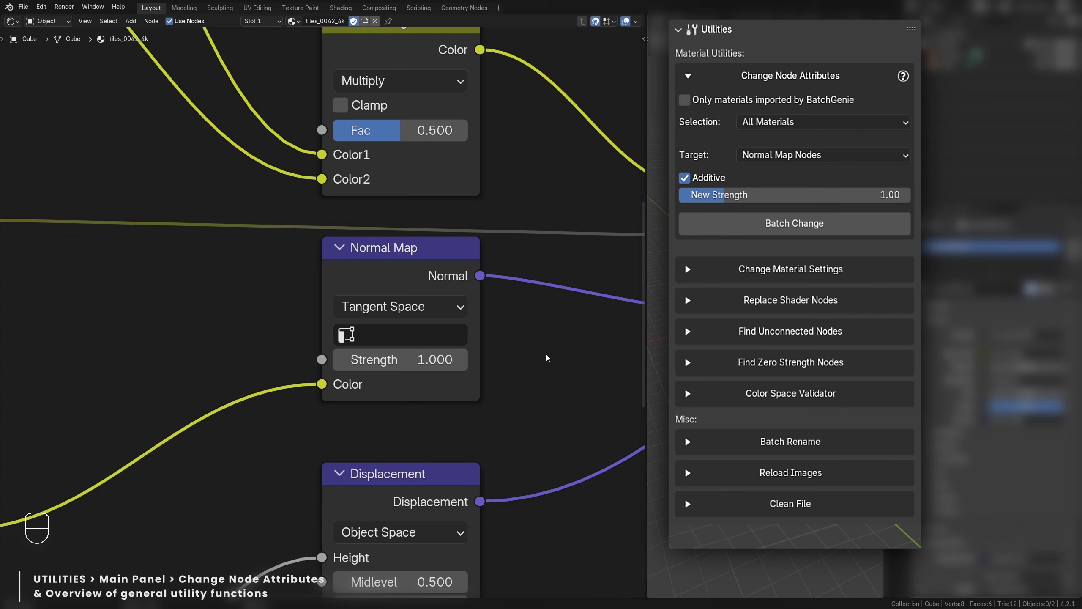
drag(767, 195, 816, 194)
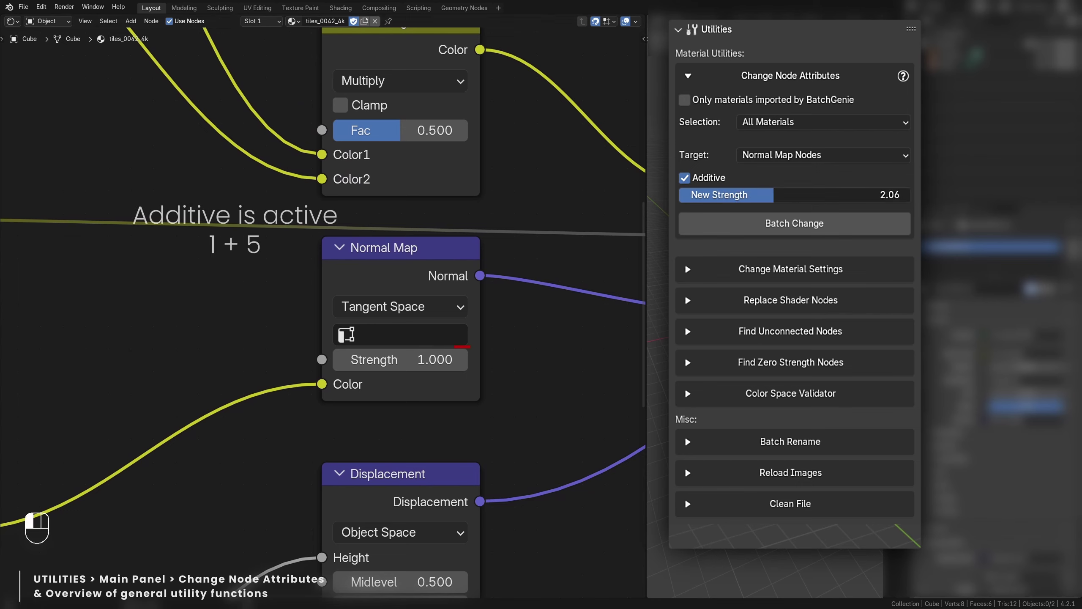
click(820, 227)
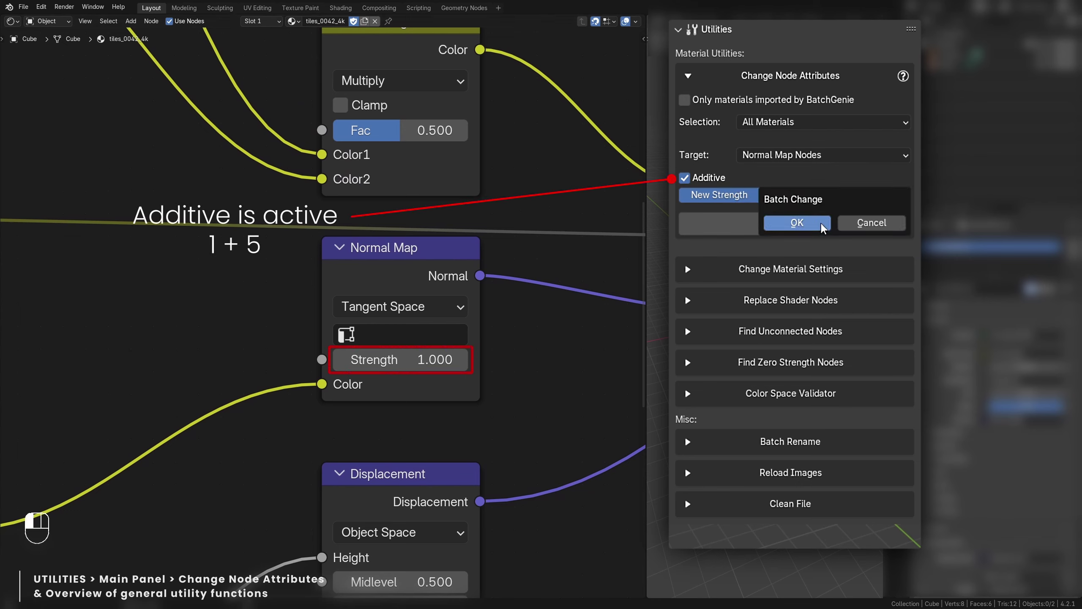
click(796, 223)
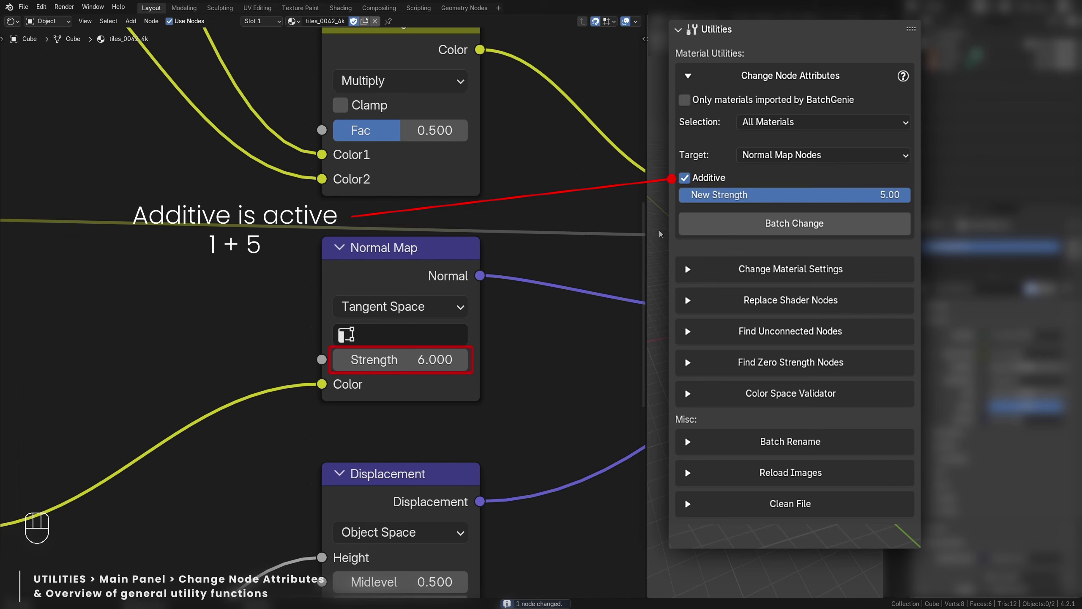
key(ctrl+z)
Switch the Change Node Attributes target to Bump Nodes and on to Seed Sockets.
click(835, 158)
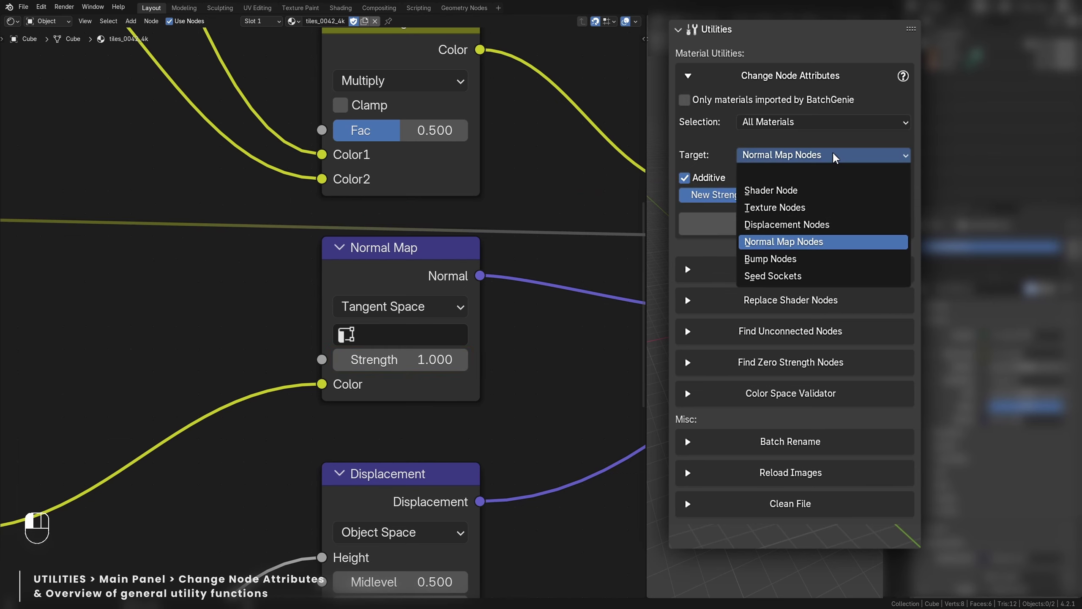
click(853, 260)
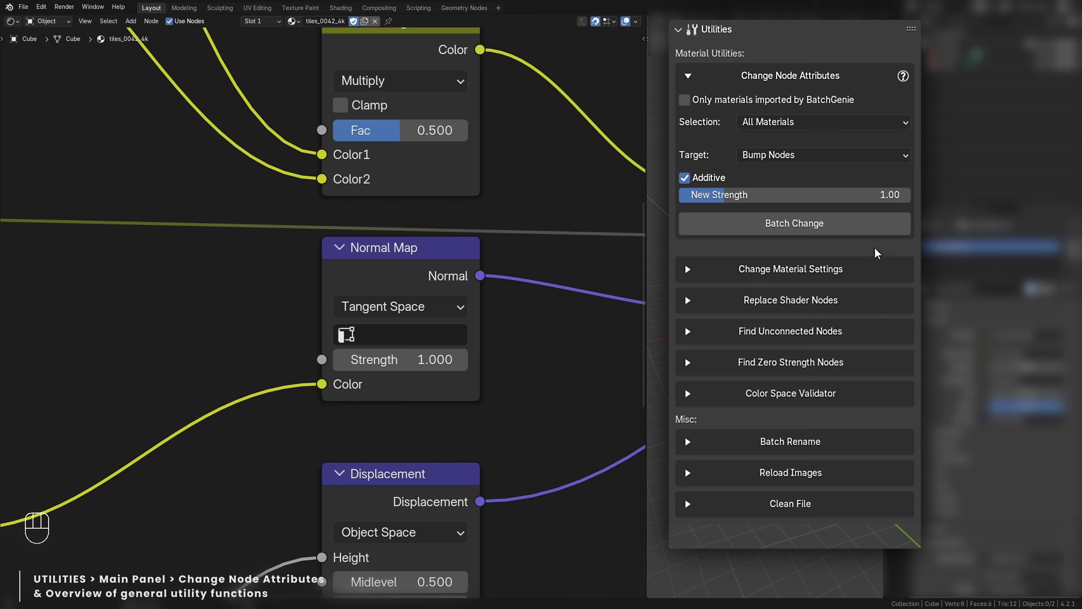
drag(835, 155, 864, 259)
click(857, 276)
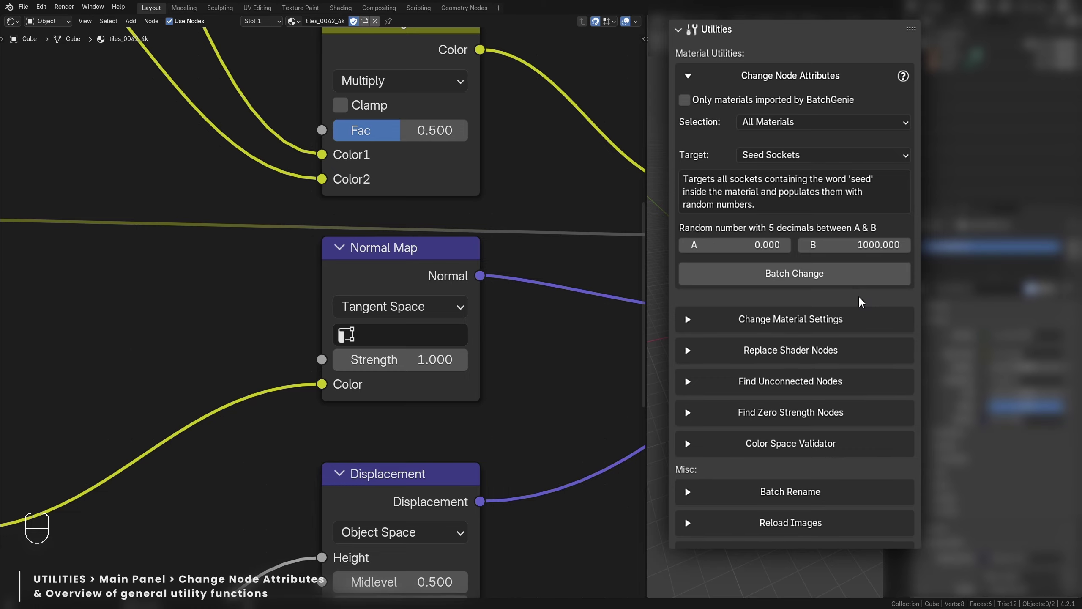
Add the single-sided leaf node group to the material's node tree, below and beside the Displacement node.
scroll(323, 294, down, 3)
key(shift+a)
text(leaf)
key(Down)
key(Return)
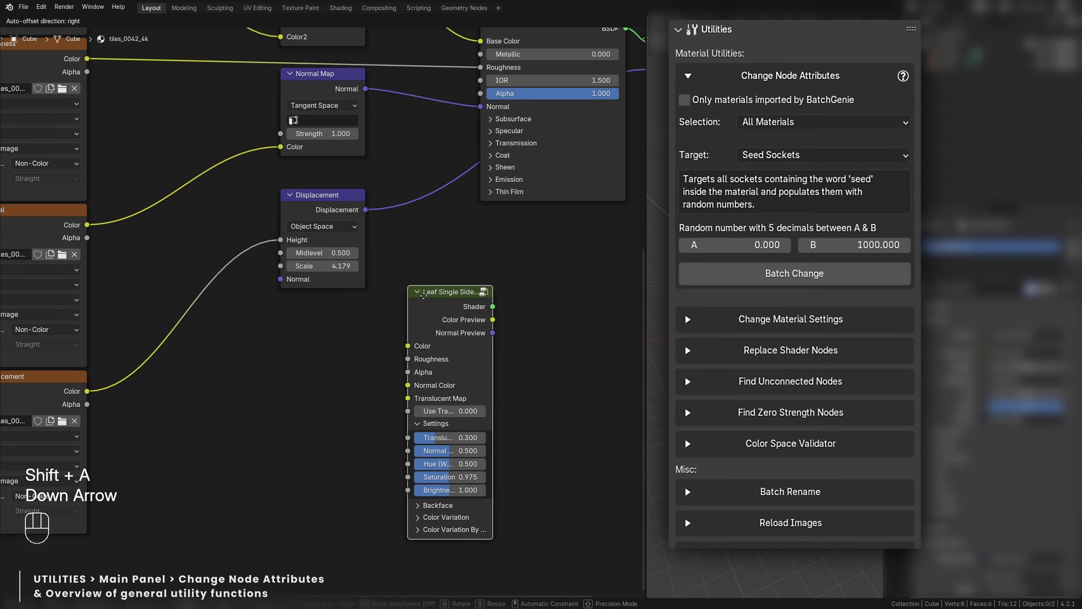
click(423, 294)
Expand the leaf node's Color Variation settings and batch change the seed sockets with random numbers between 0 and 1000.
click(445, 517)
key(KP_Decimal)
scroll(558, 350, up, 4)
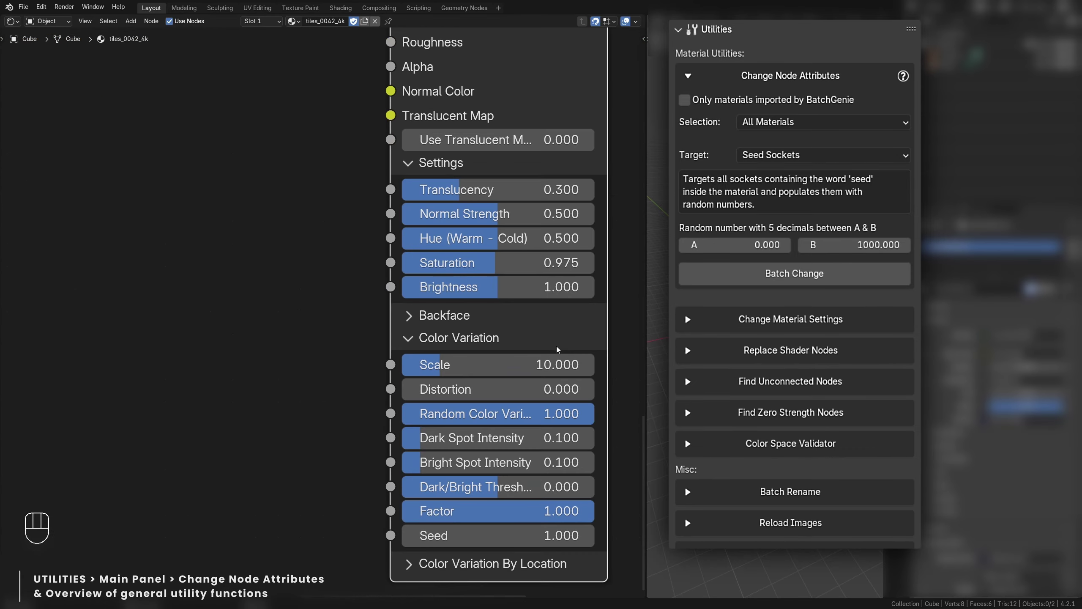
middle_drag(557, 350, 453, 310)
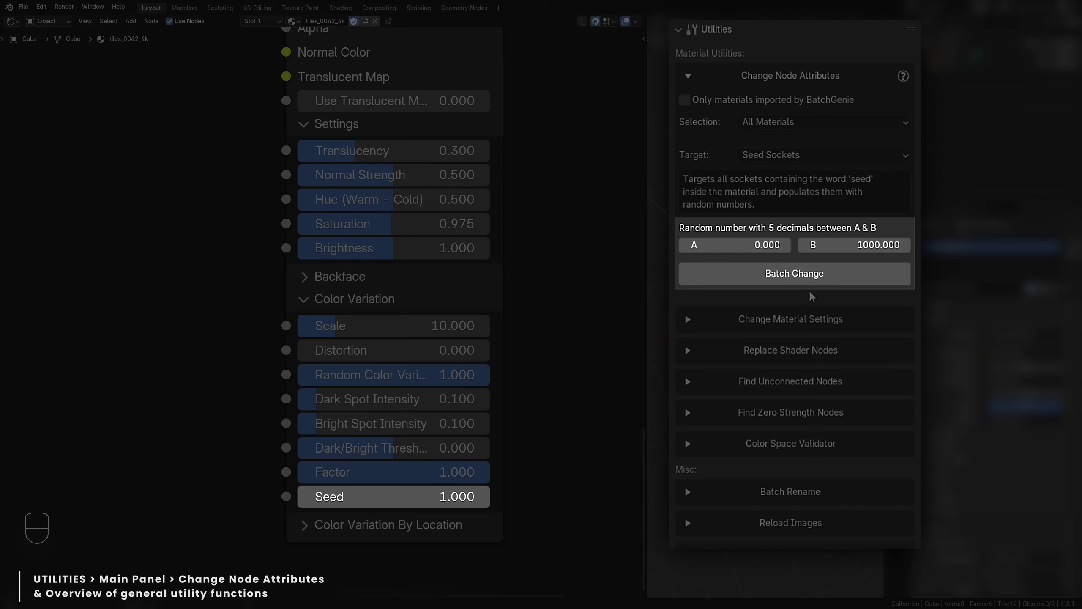
click(819, 276)
click(810, 280)
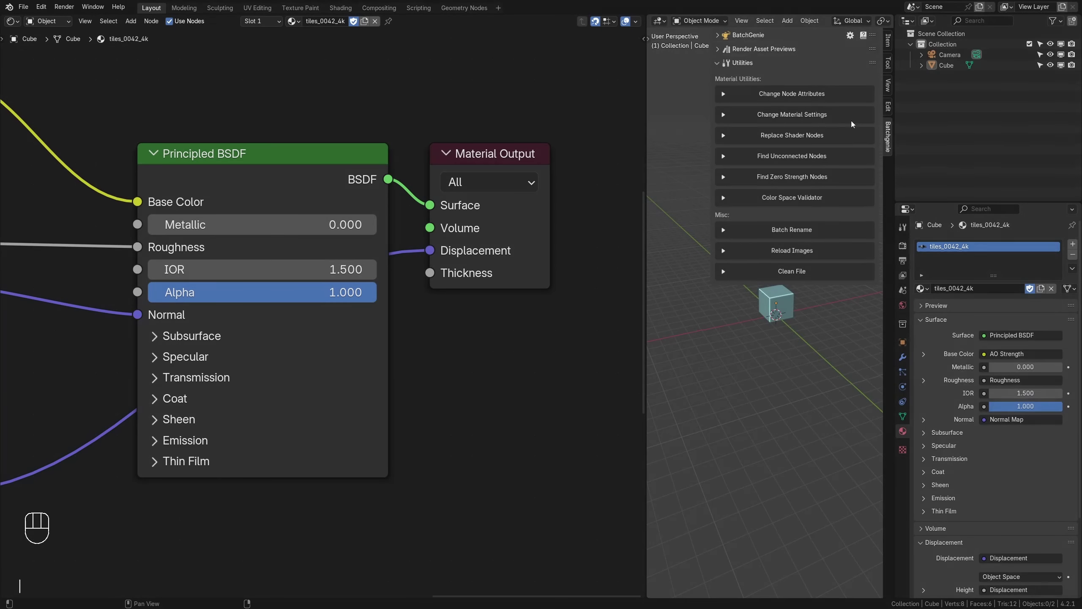
Expand Change Material Settings, review the available settings, and show the Shader Editor's material options.
click(850, 122)
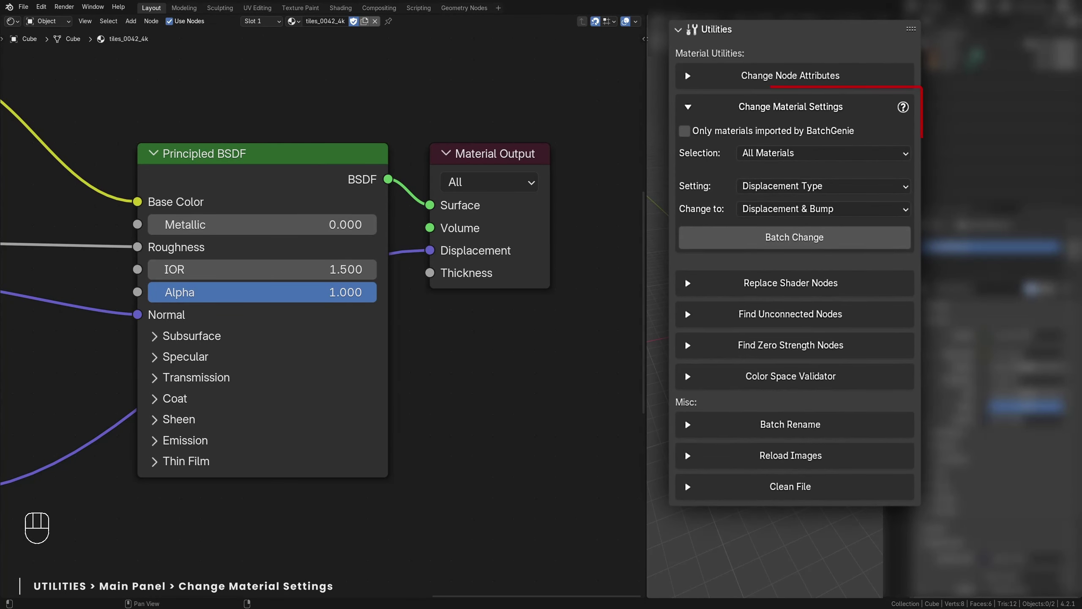
click(906, 187)
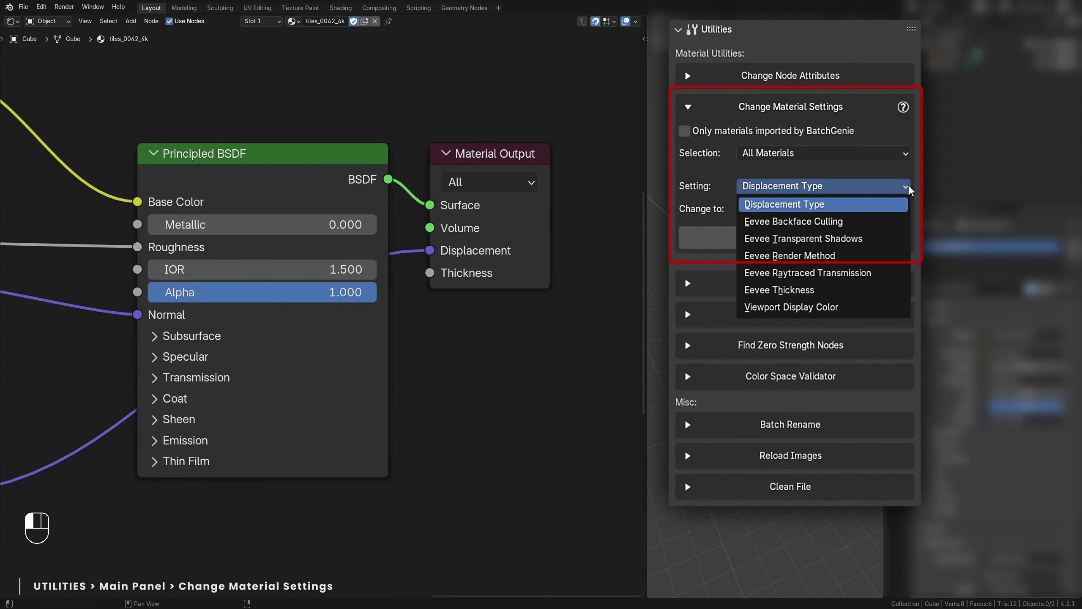
click(910, 190)
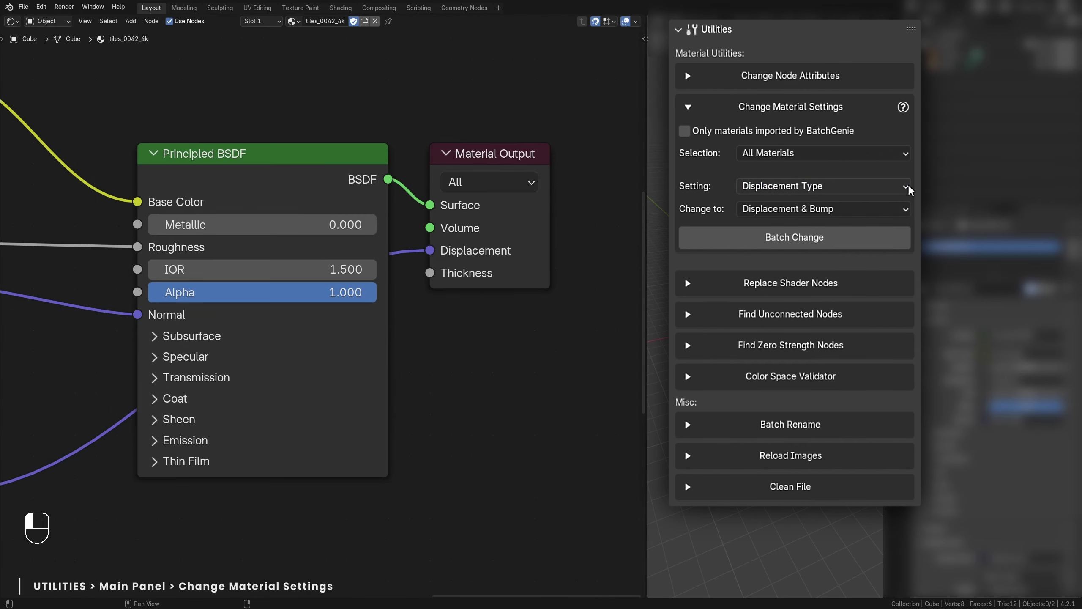
key(n)
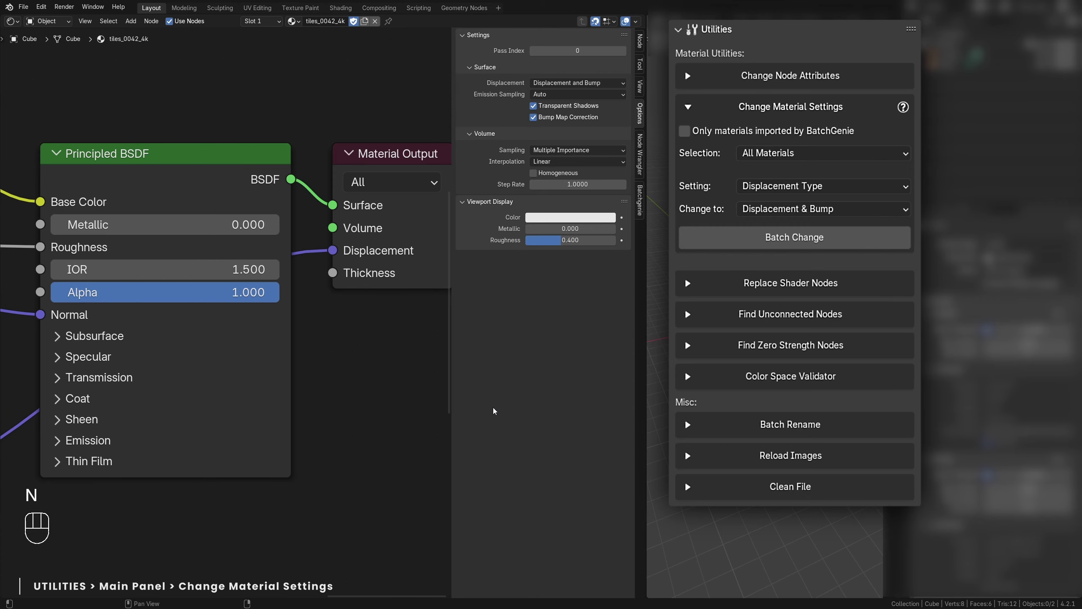
Batch change the displacement type of all materials to Bump Only.
click(907, 210)
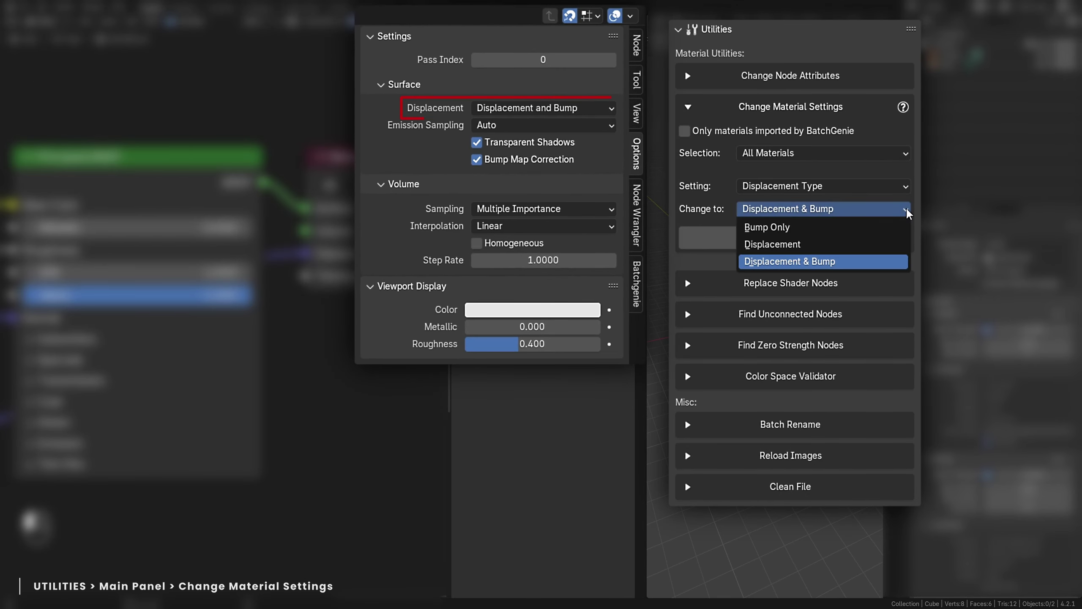
click(789, 227)
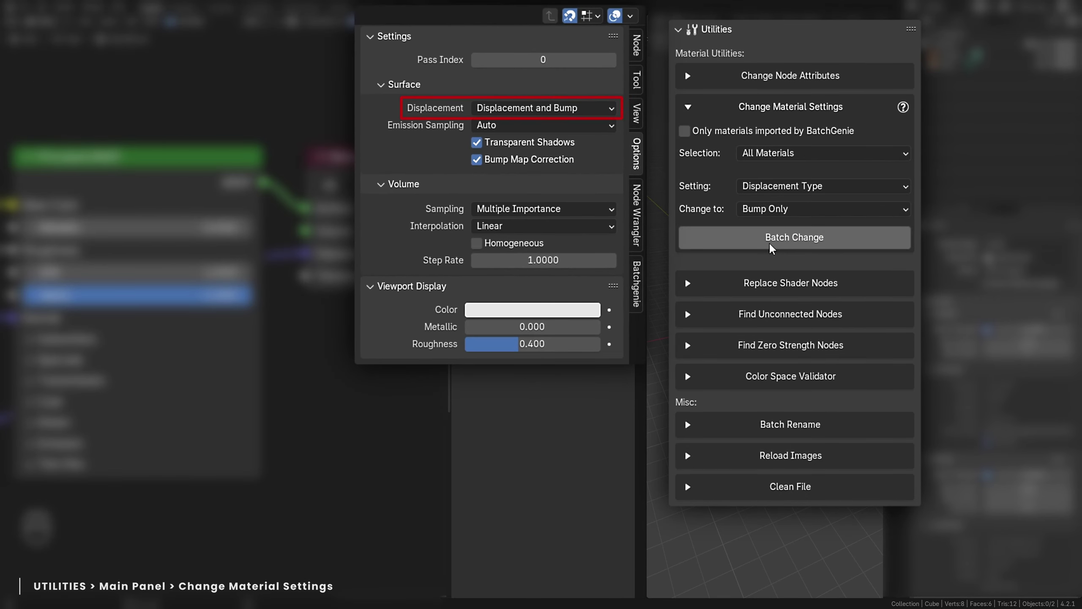
click(789, 230)
click(743, 246)
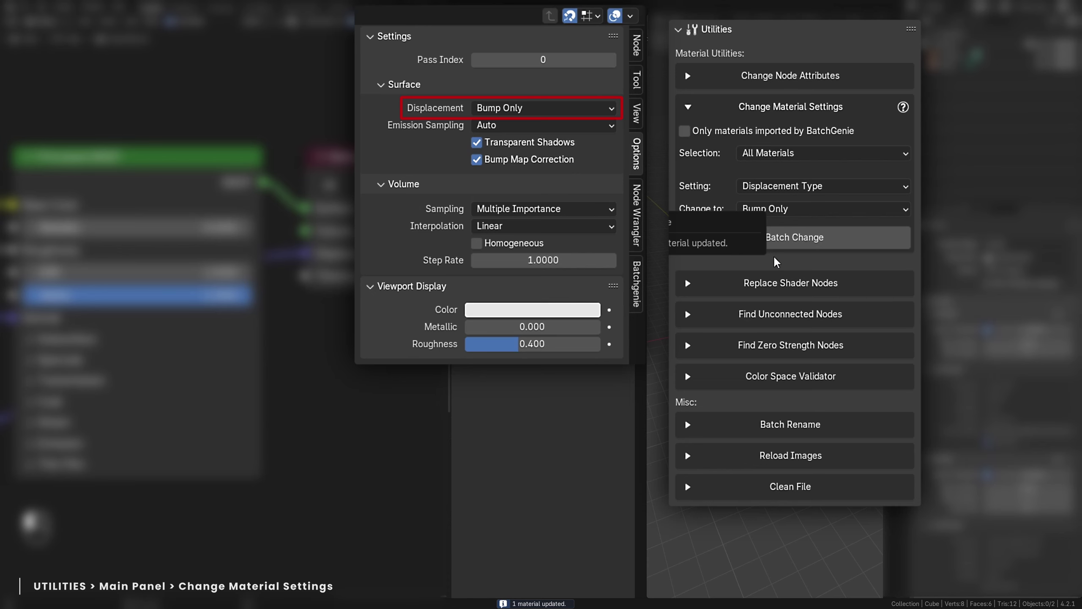
Set the material setting for batch changing to Viewport Display Color and widen the 3D viewport to show the cubes.
click(905, 192)
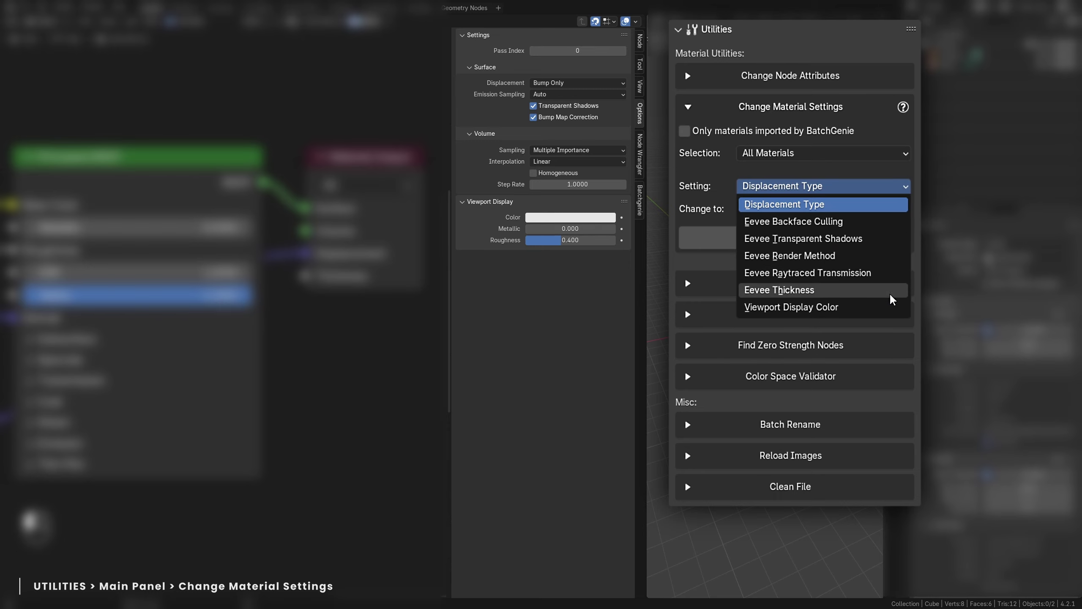
click(889, 307)
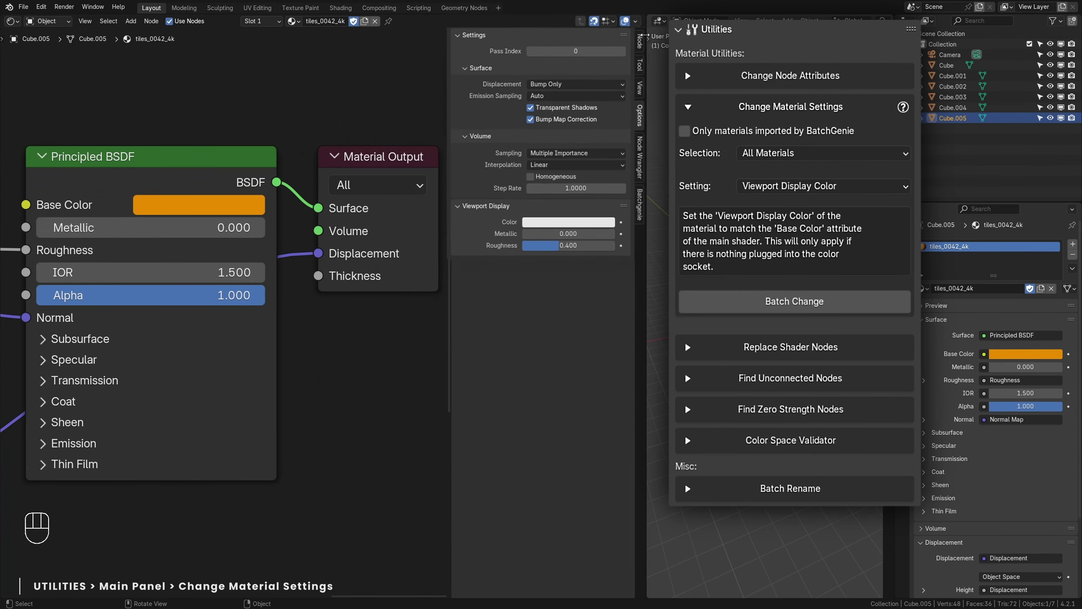
drag(645, 59, 356, 59)
key(KP_Decimal)
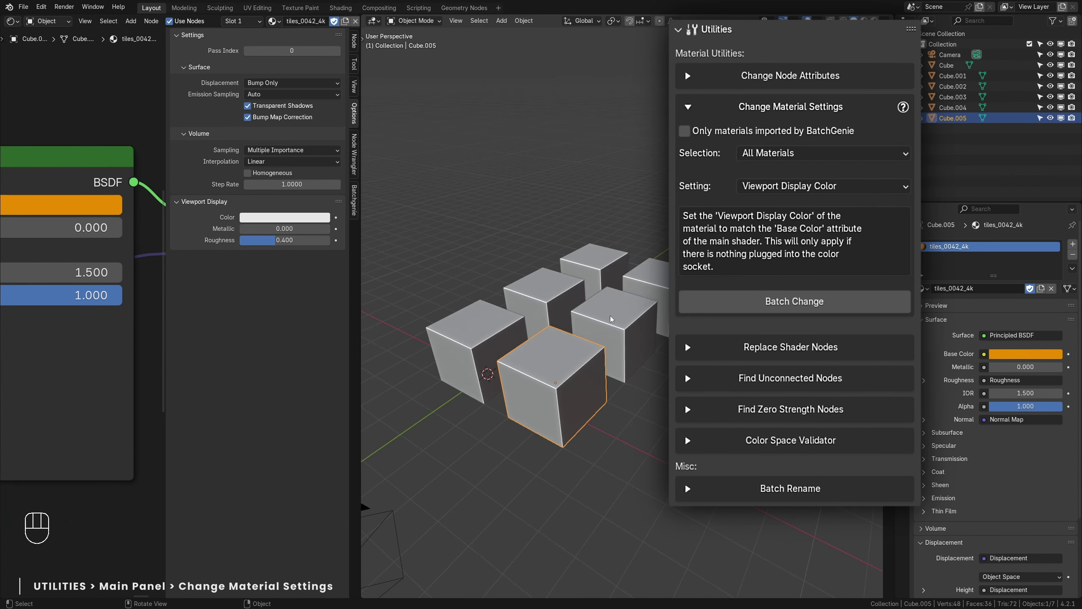
Select several cubes one by one and compare each material's Base Color with its viewport display color.
click(613, 333)
middle_drag(47, 178, 67, 266)
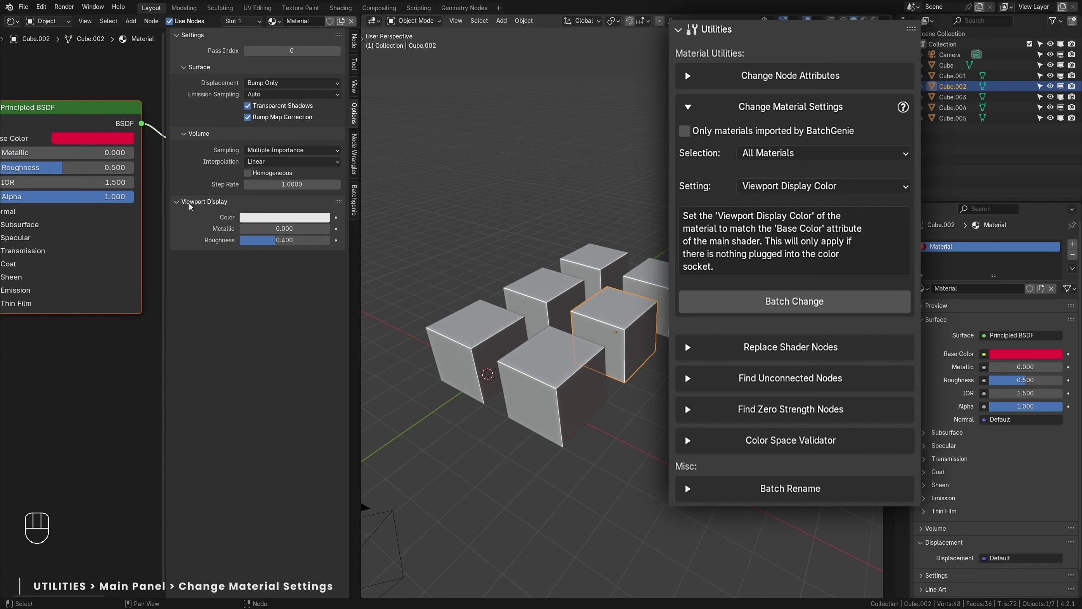
click(520, 296)
click(596, 265)
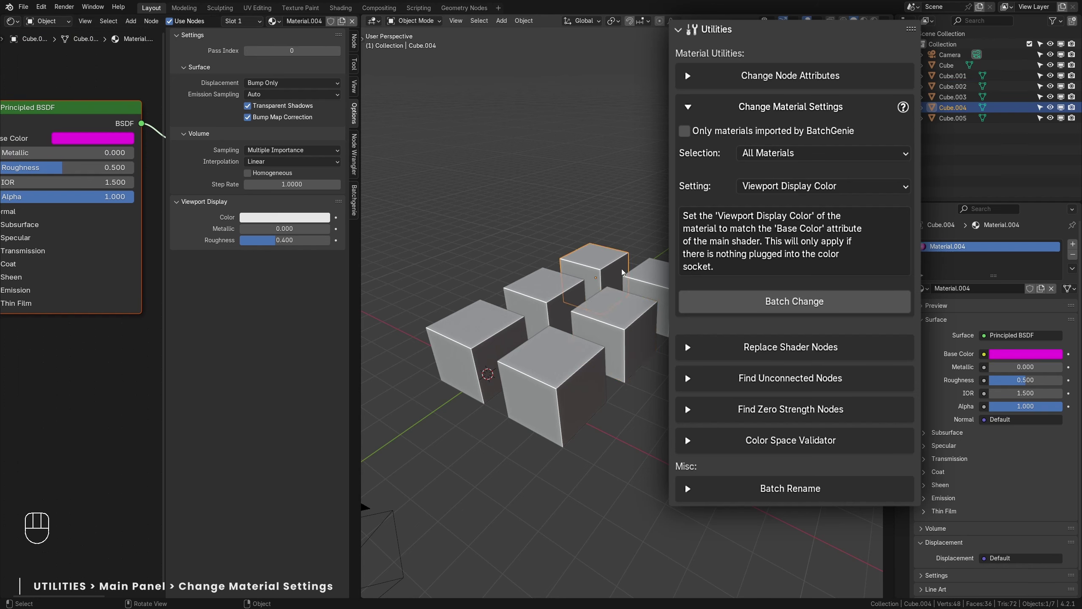
click(642, 285)
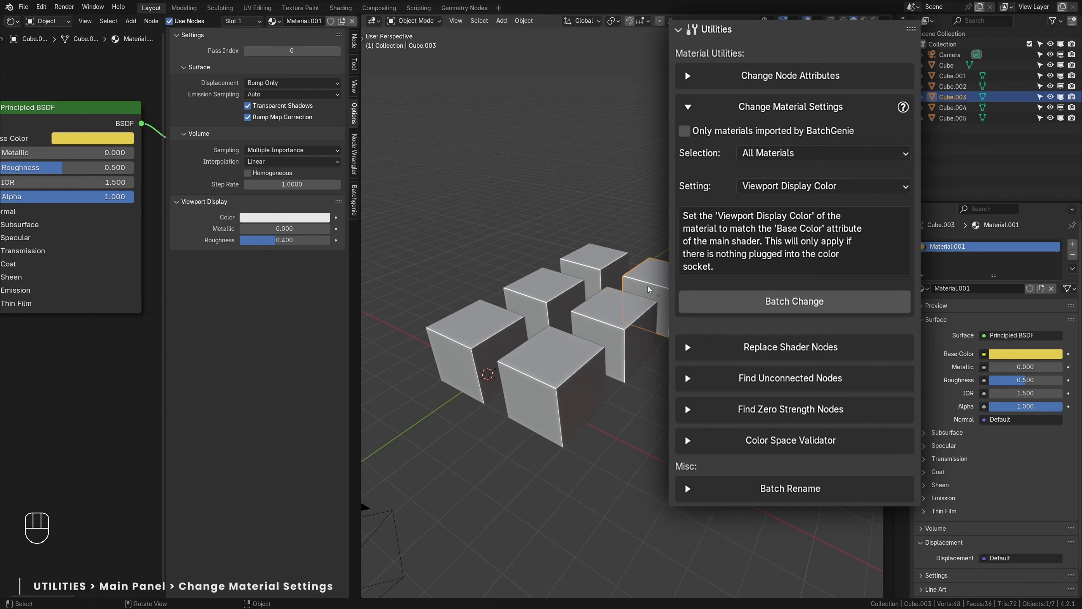
Batch change the viewport display color of all materials to match their Base Color.
click(742, 301)
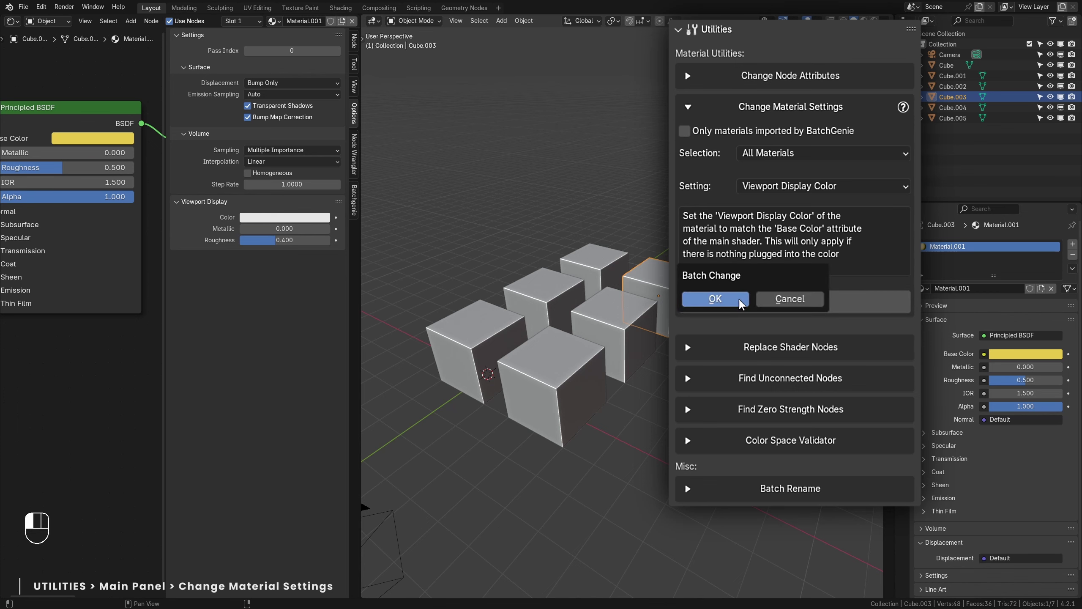
click(716, 299)
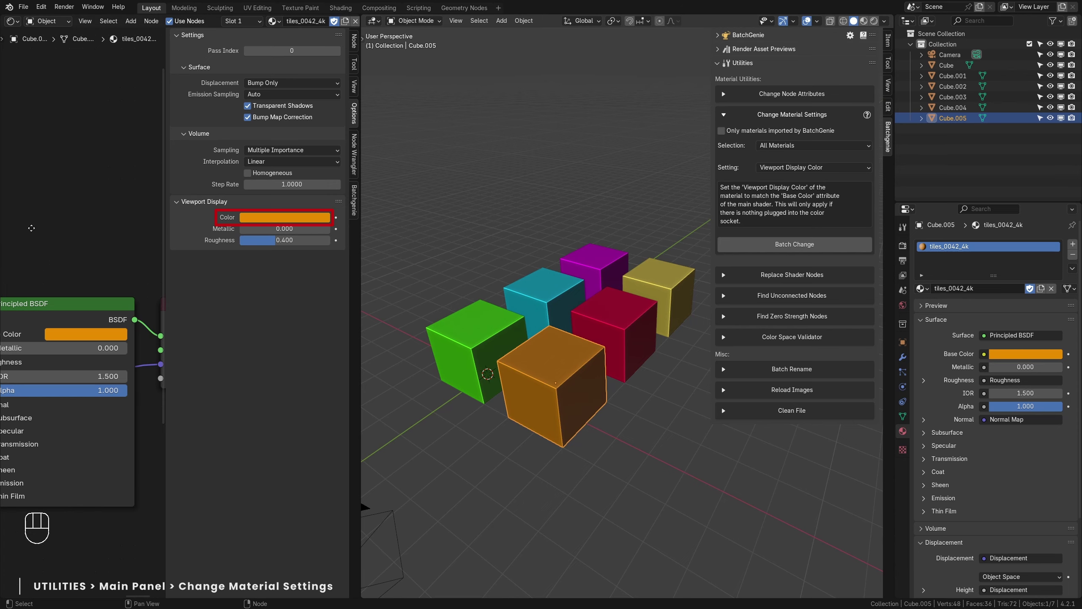
middle_drag(32, 228, 57, 186)
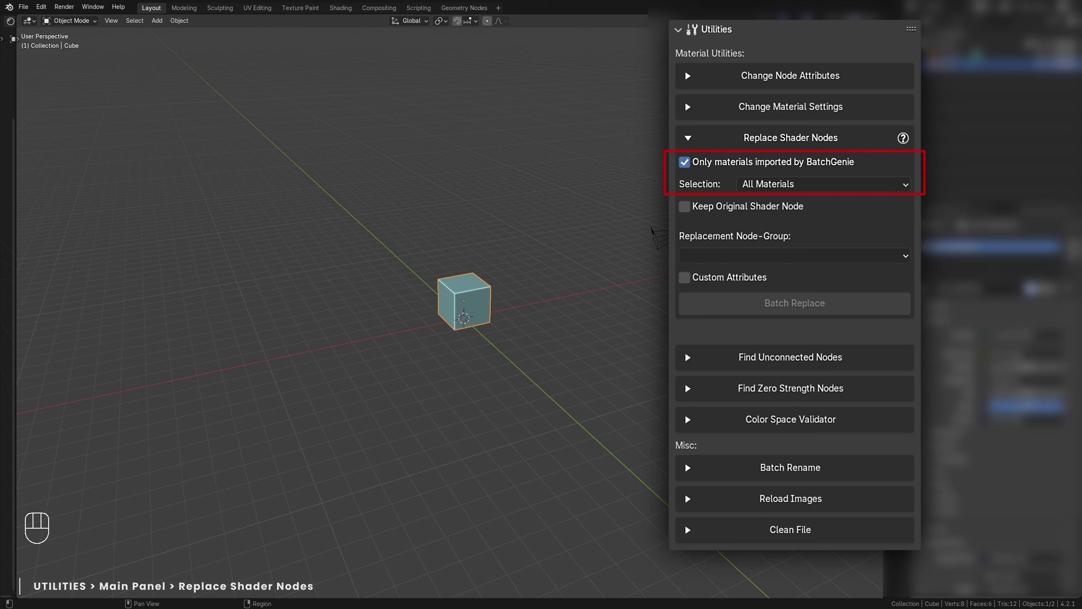
Choose All Materials for Replace Shader Nodes and move the My Awesome Group node closer above the Principled BSDF.
click(907, 185)
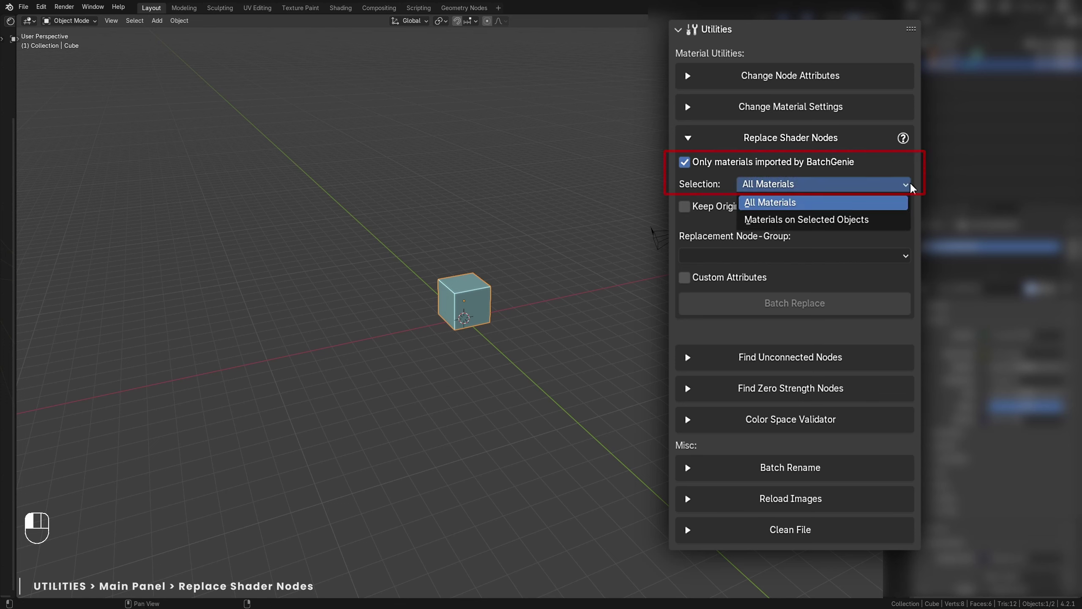
click(771, 202)
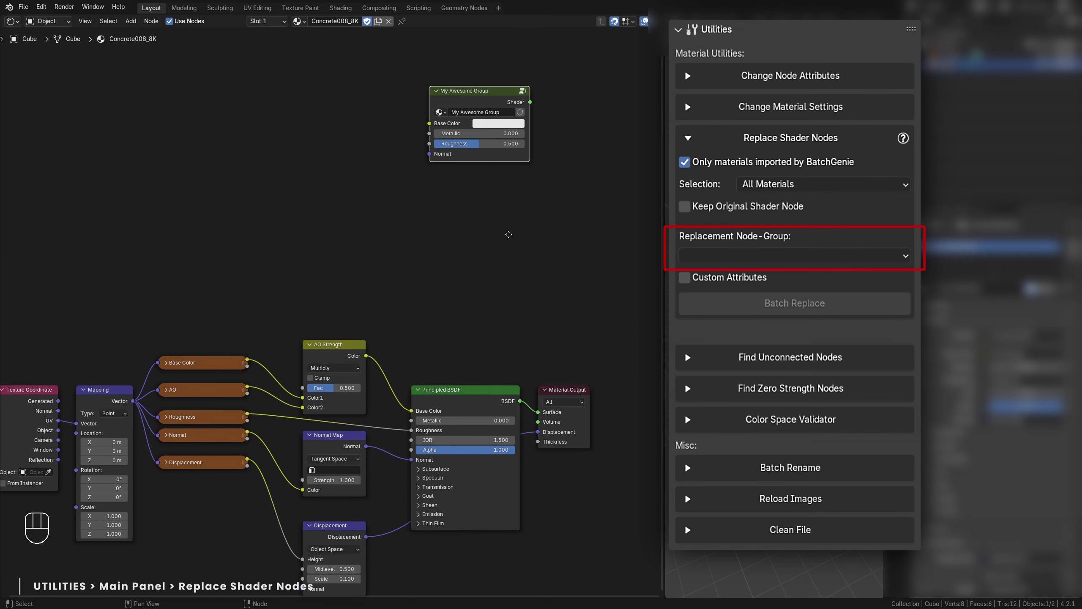
drag(467, 96, 453, 224)
scroll(486, 187, up, 3)
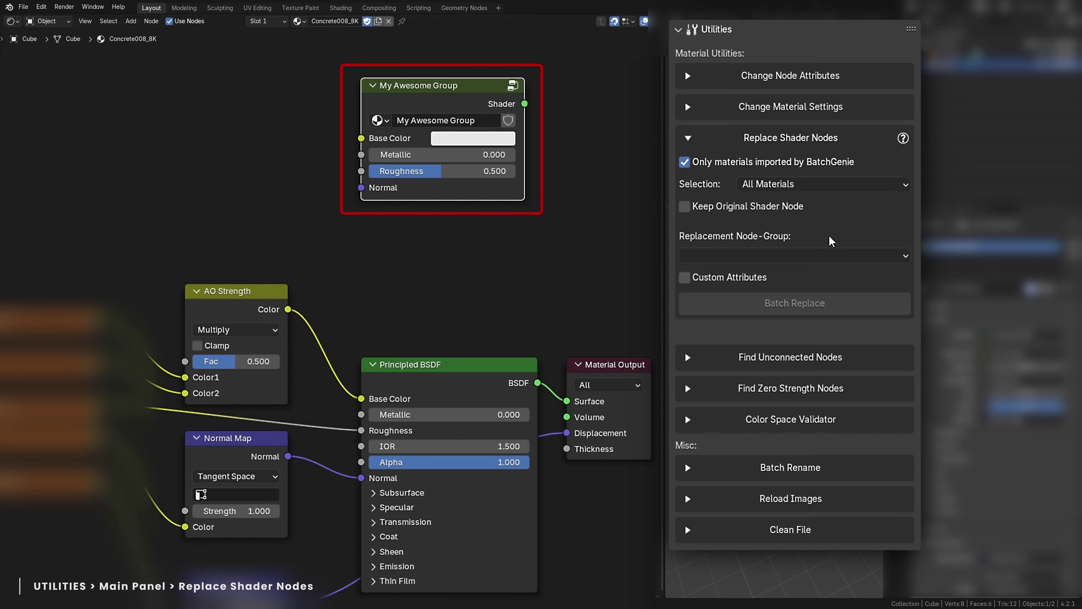
Choose My Awesome Group as the replacement node group and enable Custom Attributes with Metallic as Attribute 1's socket.
click(907, 257)
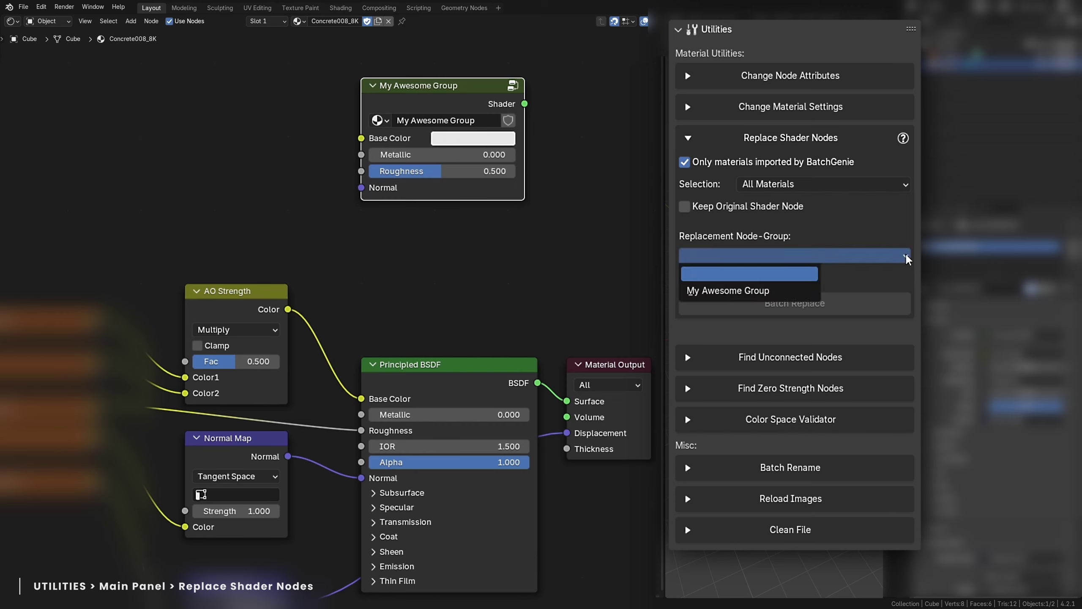
click(755, 292)
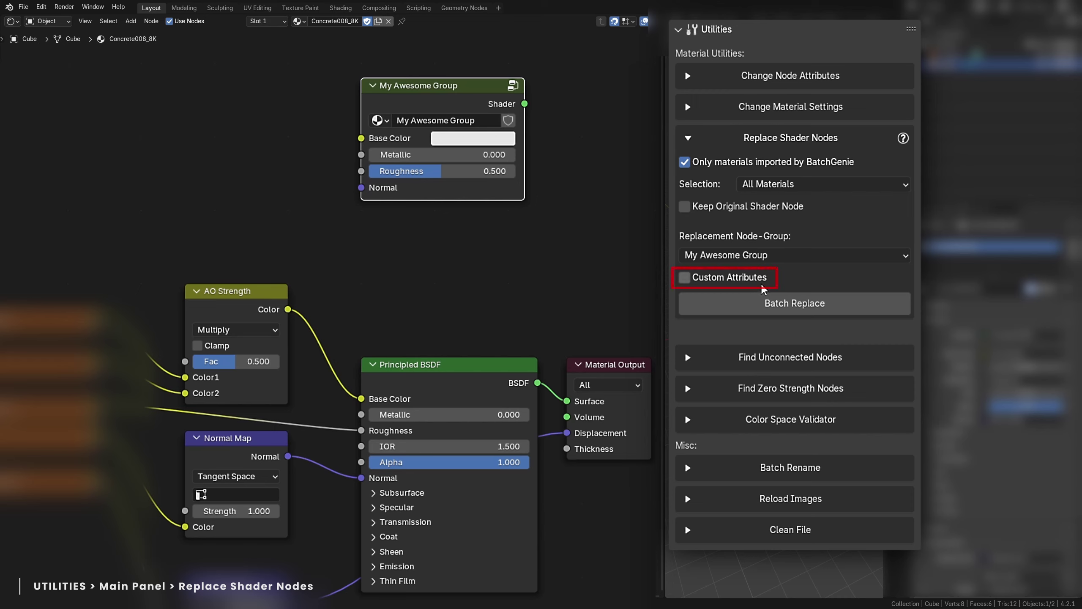
click(737, 278)
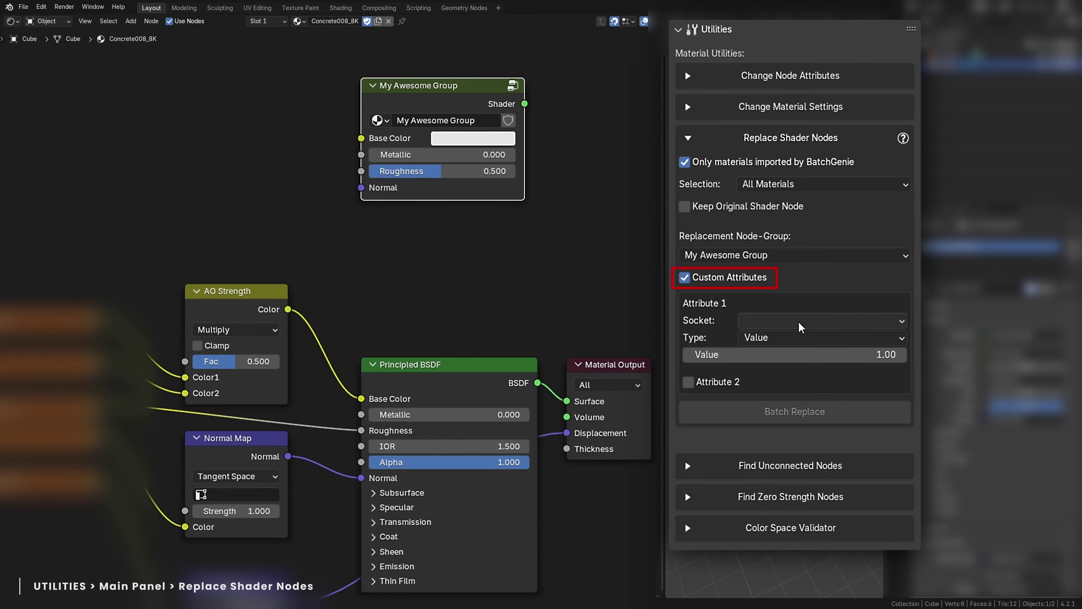
click(799, 320)
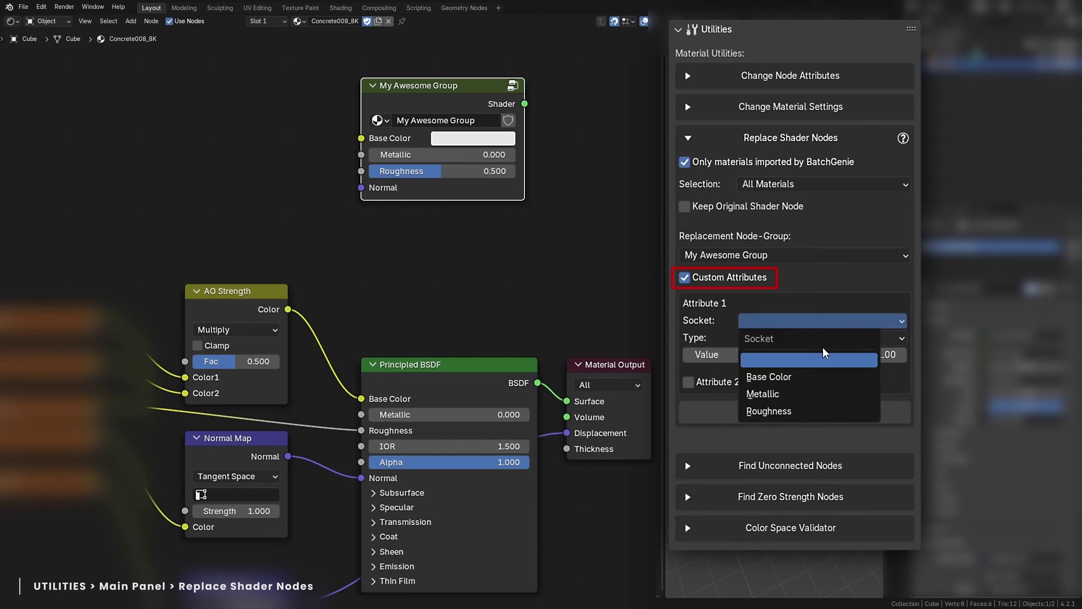
click(791, 395)
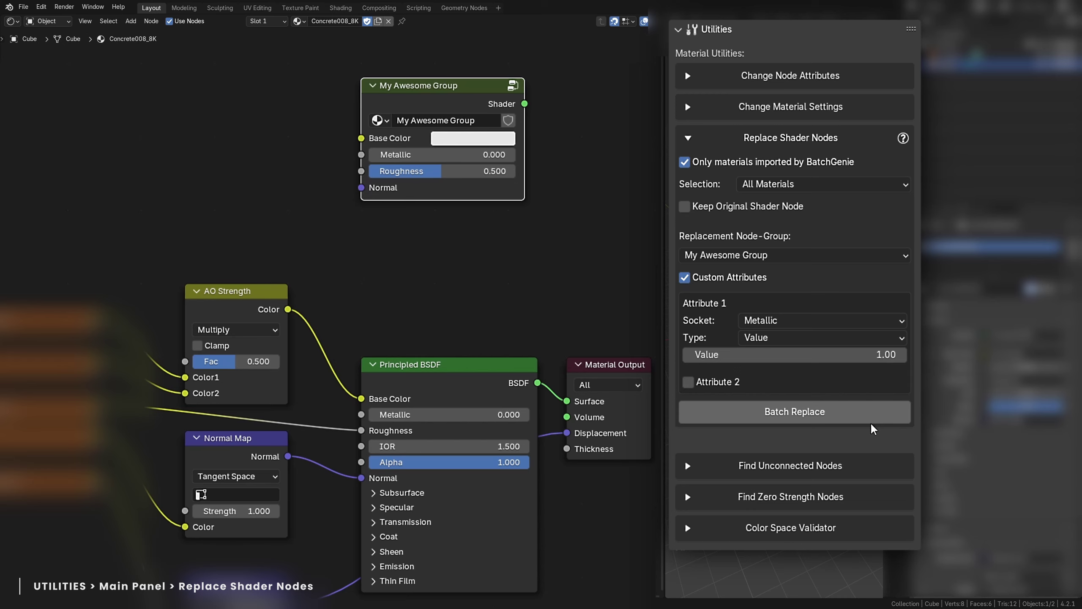
Start the batch replacement of the shader nodes in all materials with My Awesome Group.
click(786, 411)
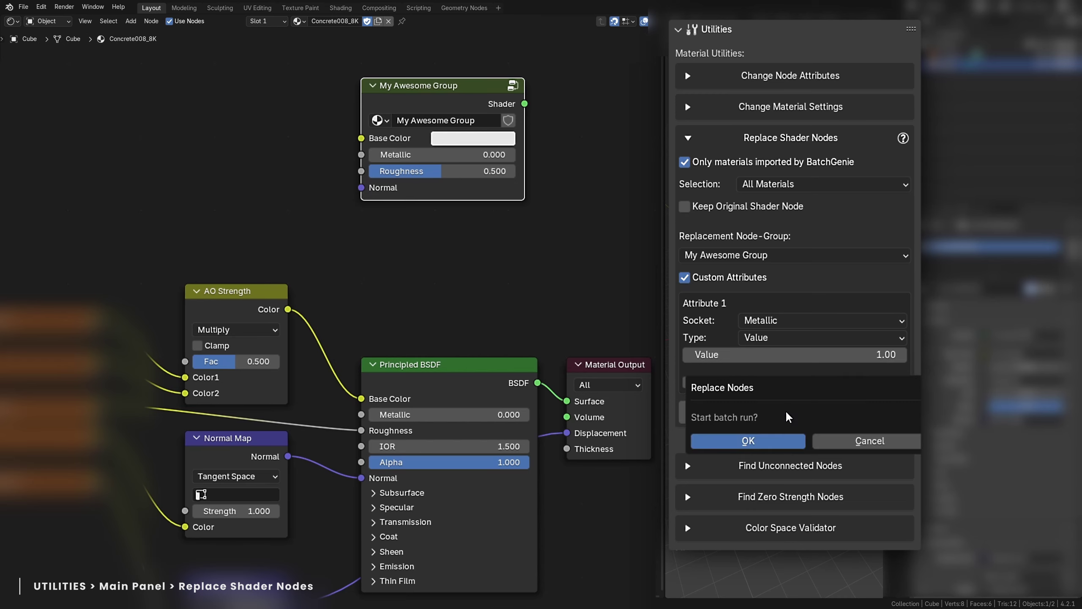
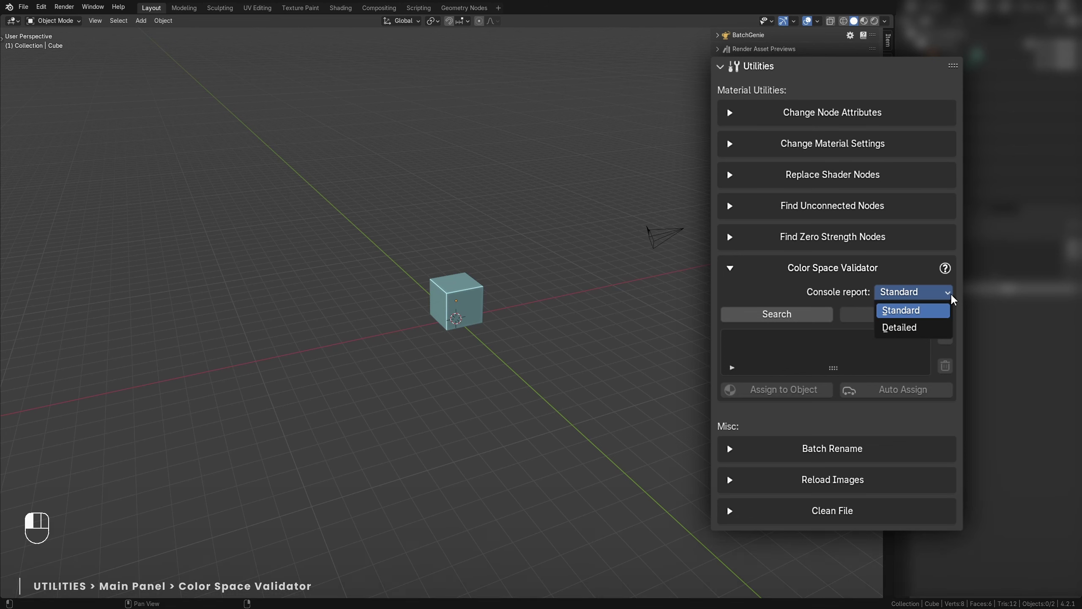
Review the Color Space Validator's console report options and keep Standard.
click(952, 295)
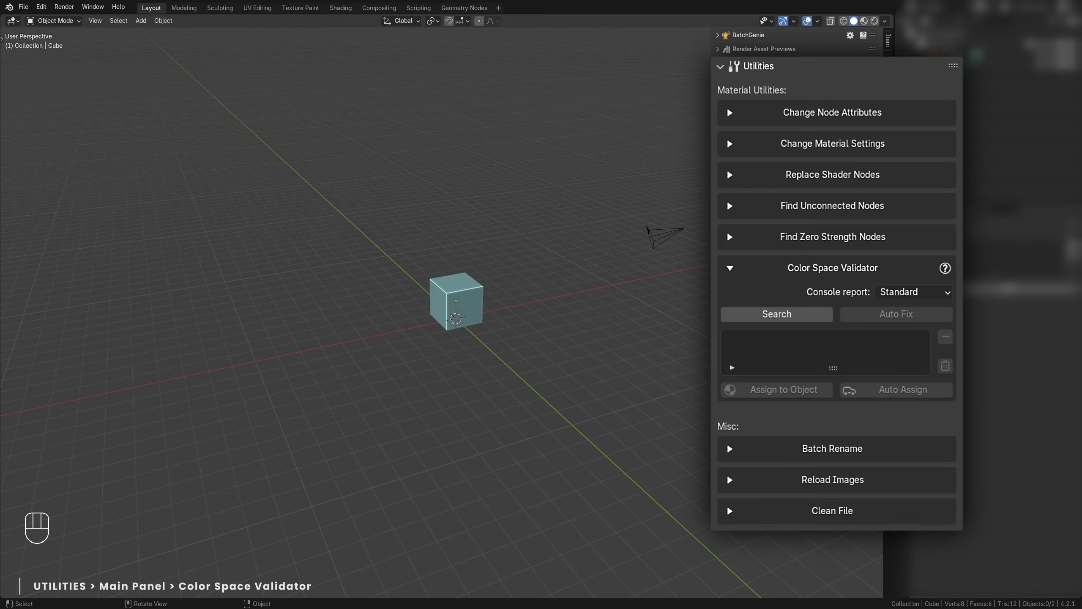
Expand Concrete020's texture nodes and set the color space to AgX Base Rec.2020 for Displacement and Linear CIE-XYZ E for Roughness.
key(n)
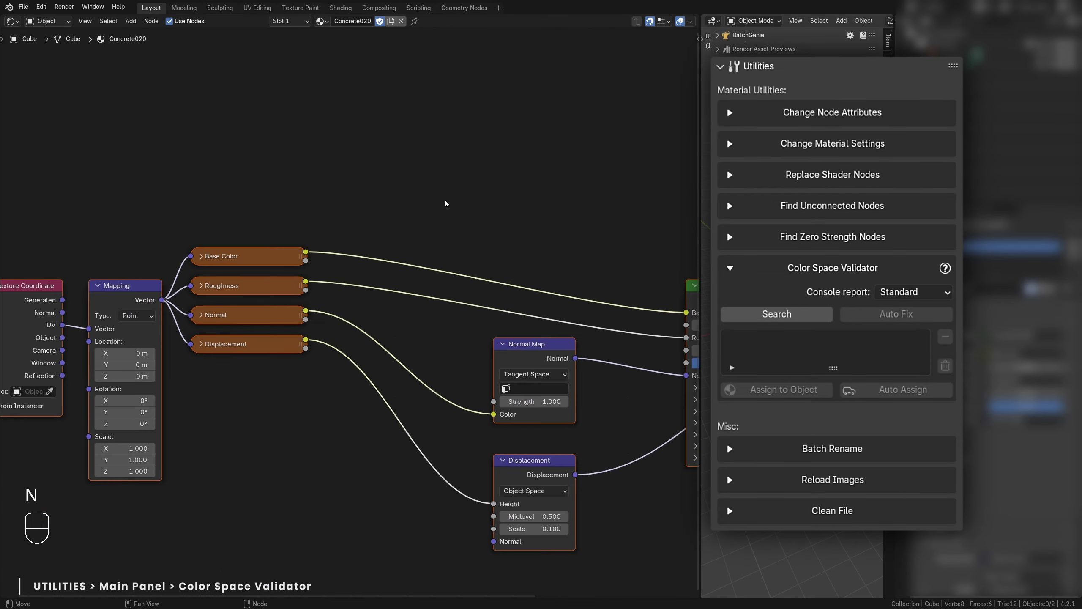
scroll(423, 193, up, 2)
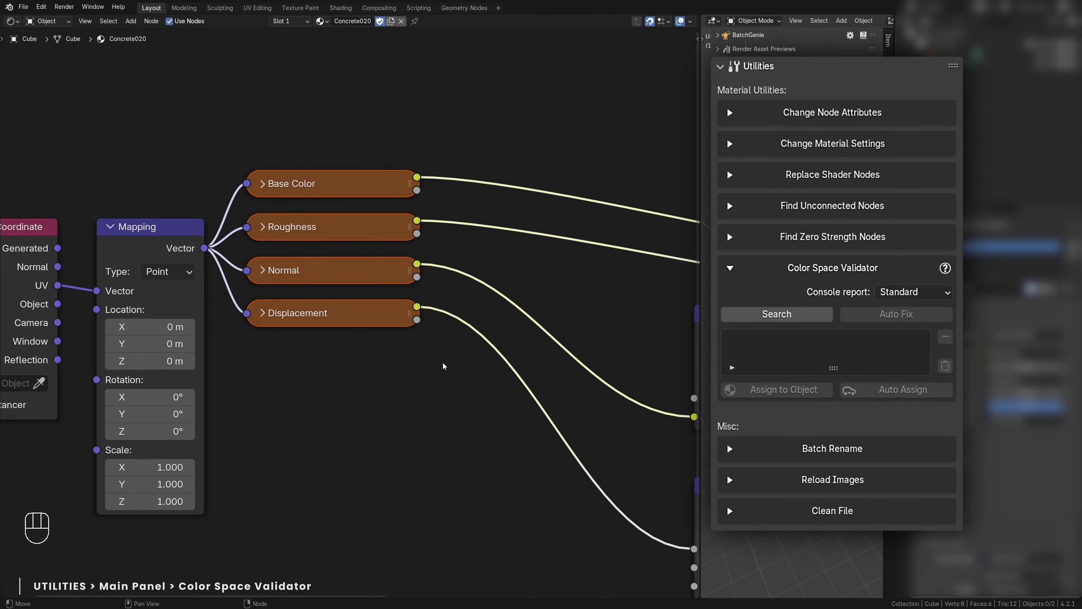
key(h)
key(s)
click(77, 96)
scroll(470, 354, down, 6)
middle_drag(470, 354, 477, 313)
click(479, 274)
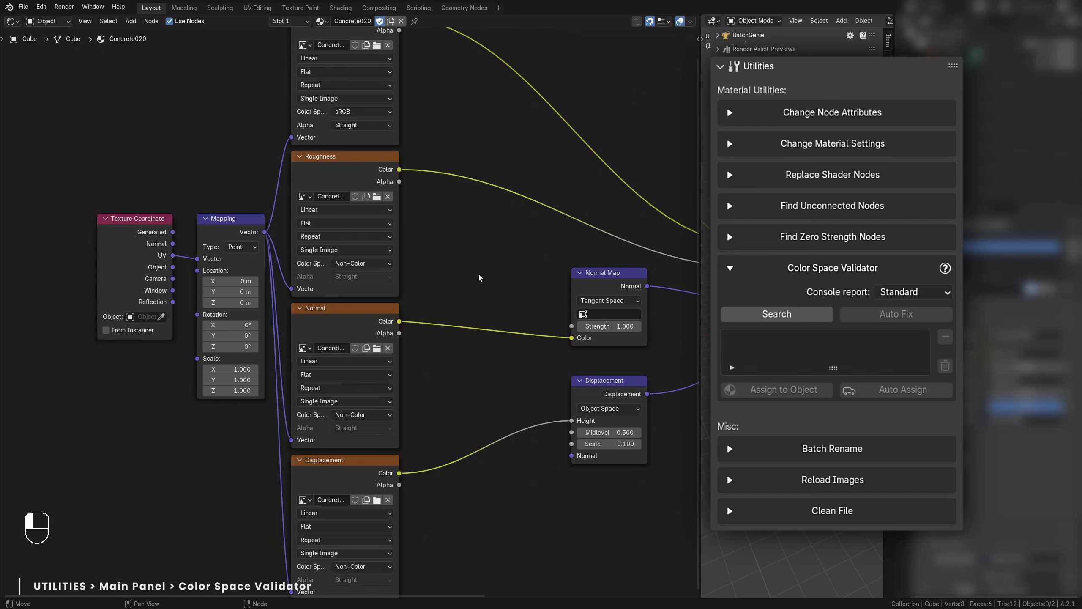
click(371, 566)
click(386, 486)
click(369, 265)
click(489, 290)
In PX_Construction_Waste_01_8K, set the Displacement texture's color space to ACEScg and give the Base Color texture an incorrect color space.
click(321, 21)
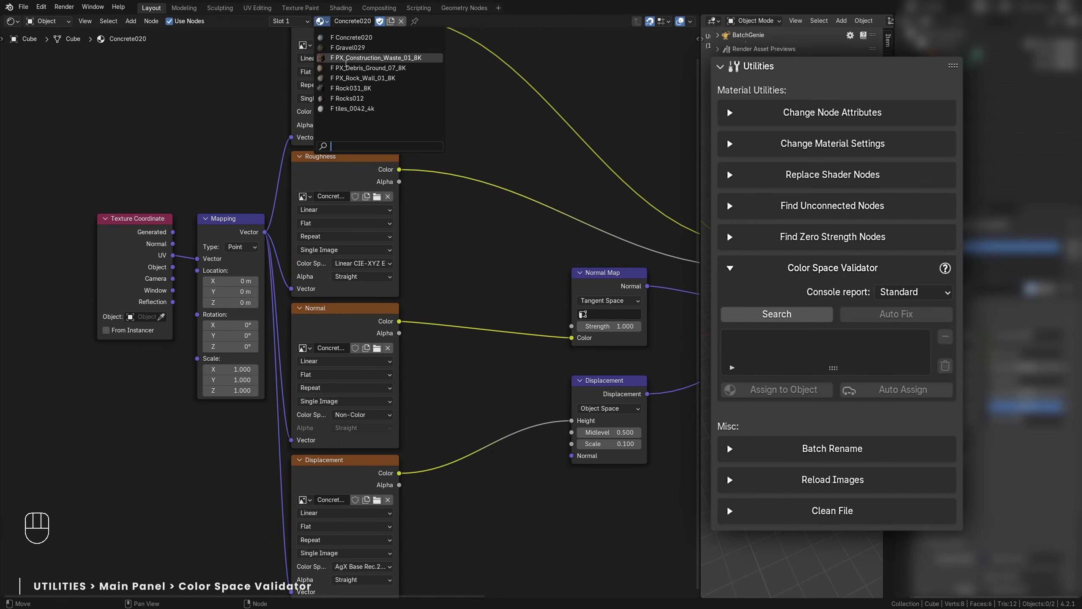
click(345, 58)
click(301, 353)
click(359, 460)
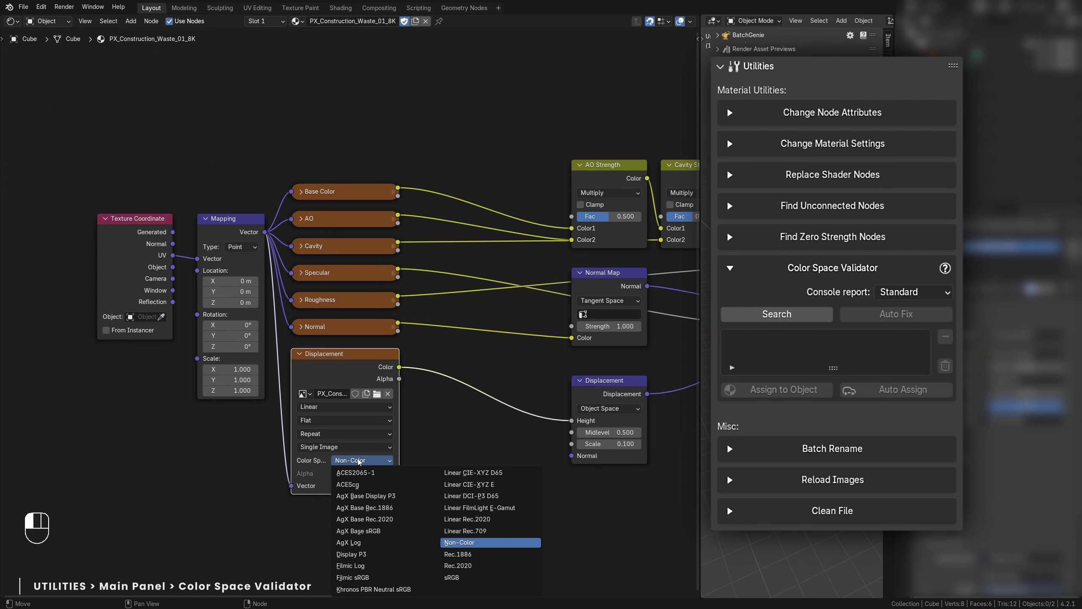
click(348, 484)
click(301, 191)
key(g)
click(369, 169)
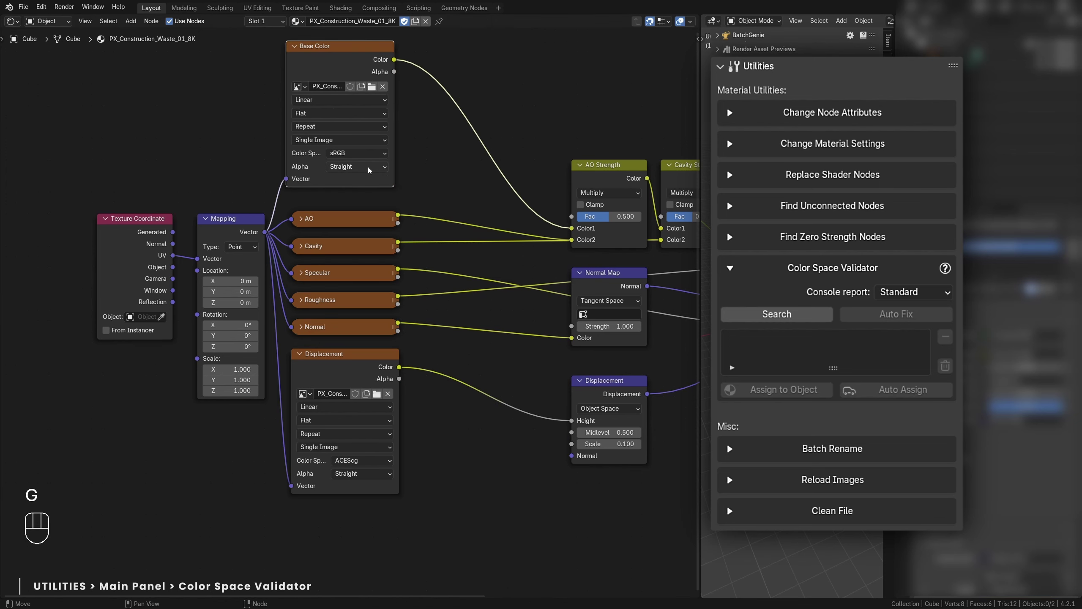
click(357, 152)
click(383, 272)
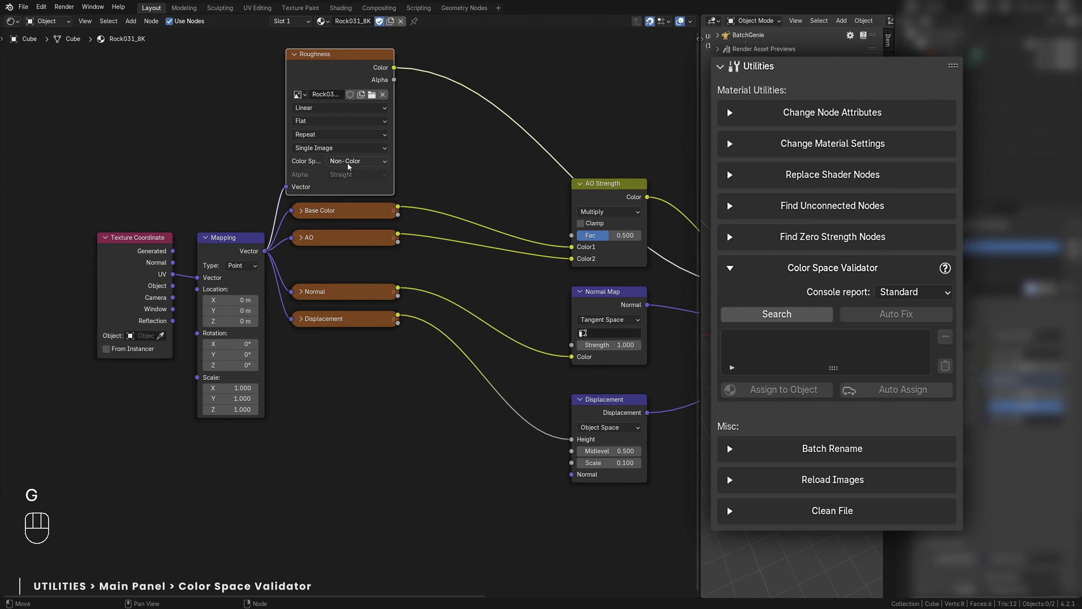
Assign incorrect color spaces to the Roughness and Displacement textures of Rock031_8K.
click(357, 161)
click(384, 287)
click(301, 319)
click(362, 425)
click(490, 507)
Switch to the Rocks012 material and search the file for textures with incorrect color spaces.
click(323, 21)
click(348, 98)
click(767, 315)
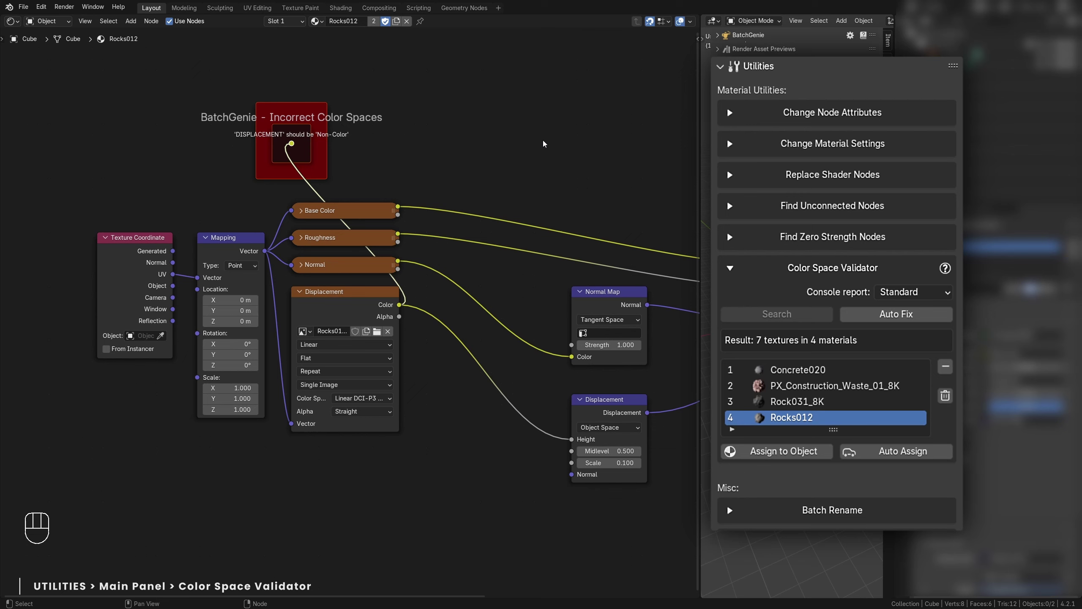
Move the Incorrect Color Spaces frame clear of Rocks012's texture nodes and display the Concrete020 material.
key(g)
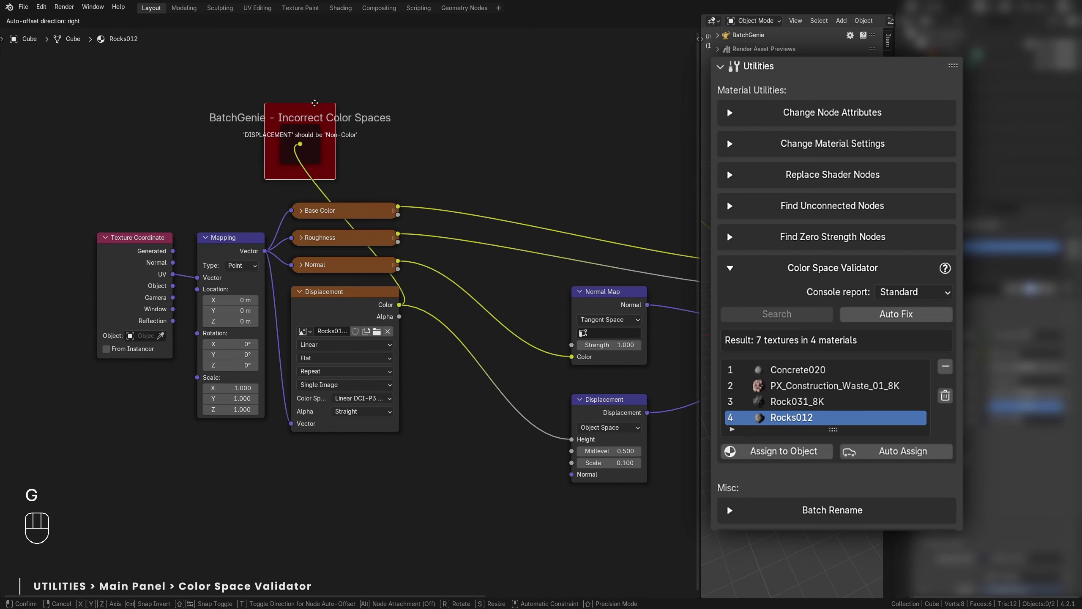
click(578, 114)
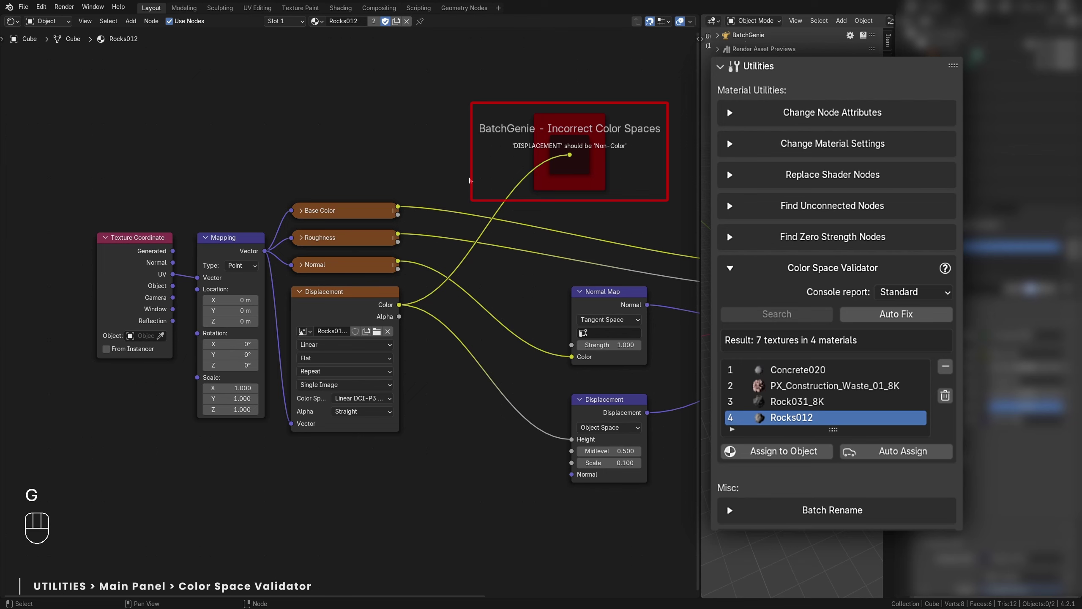
click(315, 21)
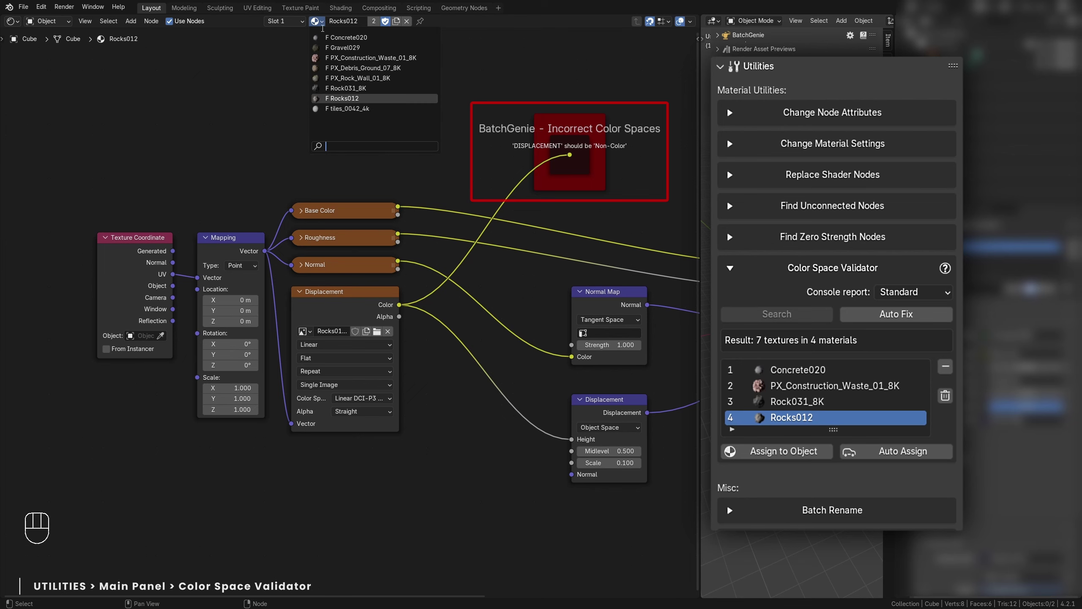
click(341, 34)
scroll(490, 174, up, 3)
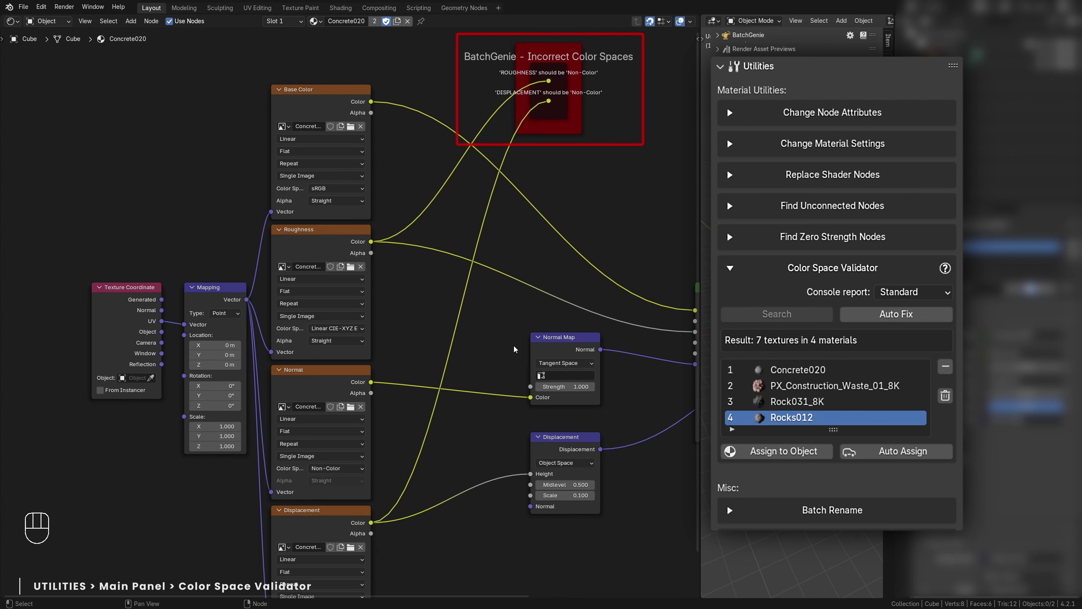
Automatically fix the incorrect texture color spaces in all listed materials.
click(914, 317)
click(875, 343)
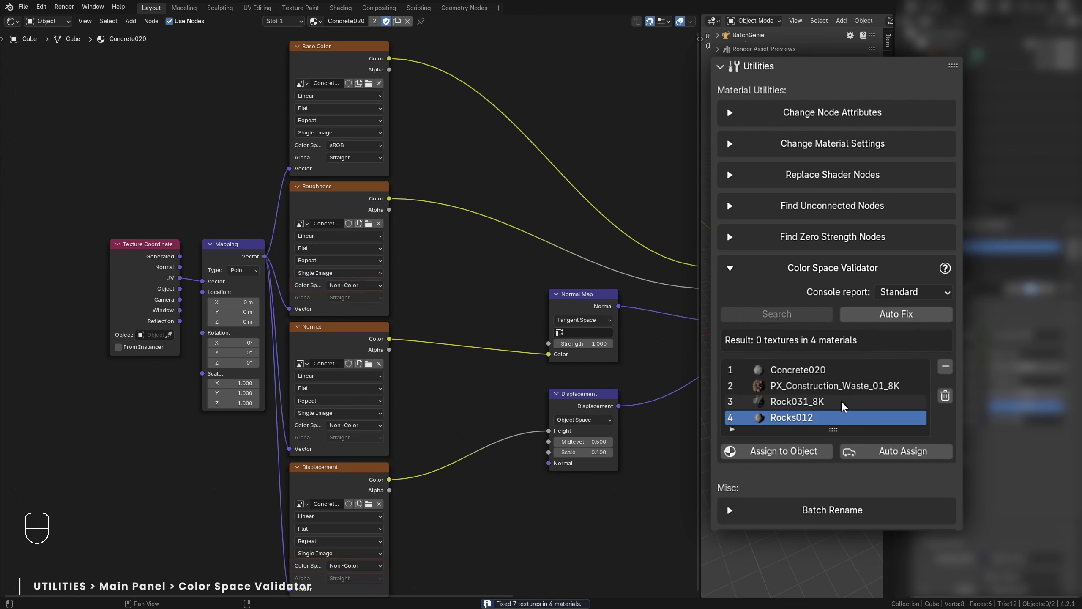
Clear the Color Space Validator's result list and search for incorrect color spaces again.
click(944, 400)
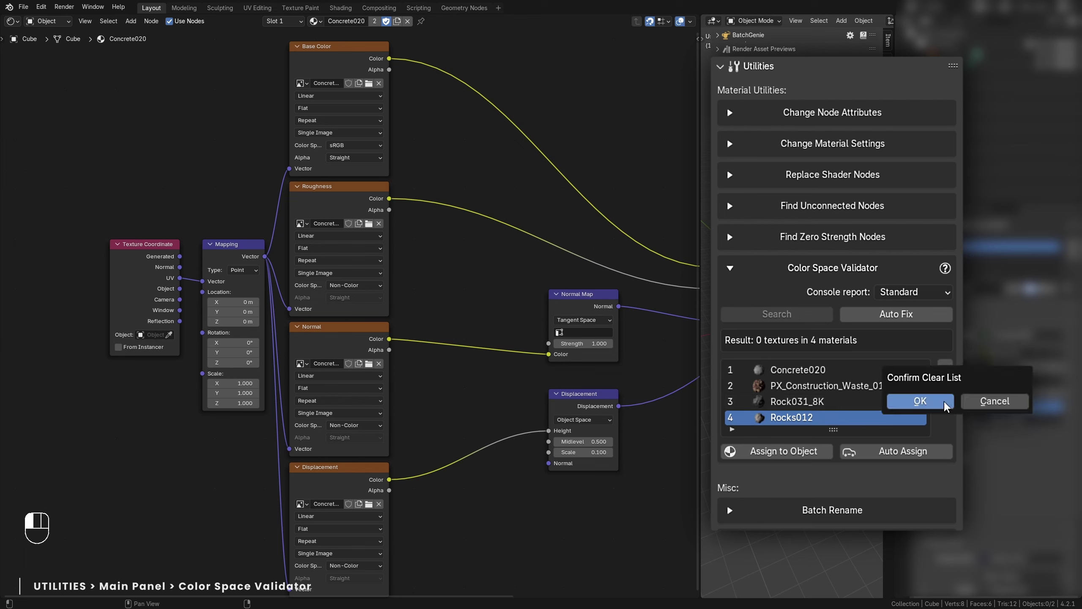
click(943, 403)
click(793, 316)
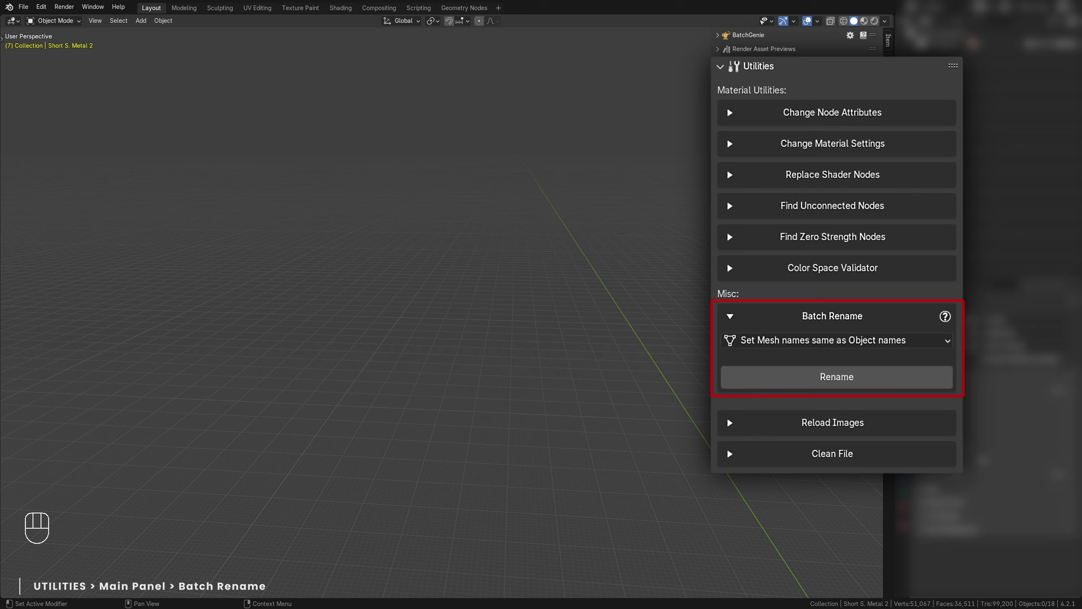
Review the Batch Rename options, then expand White With Box and Short S. Metal 3 to compare their mesh and object names.
click(949, 341)
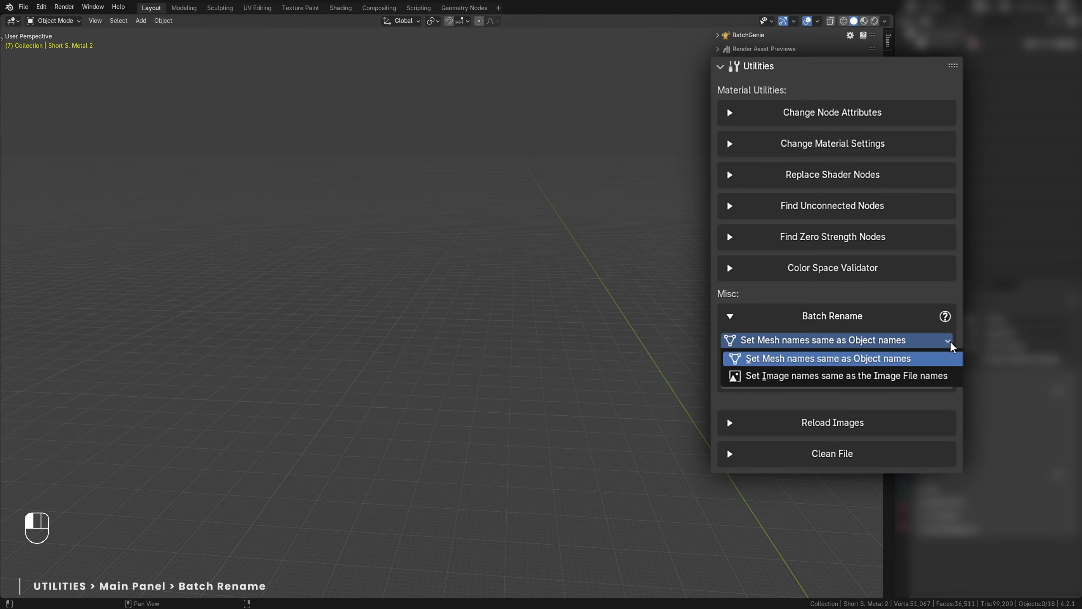
click(950, 340)
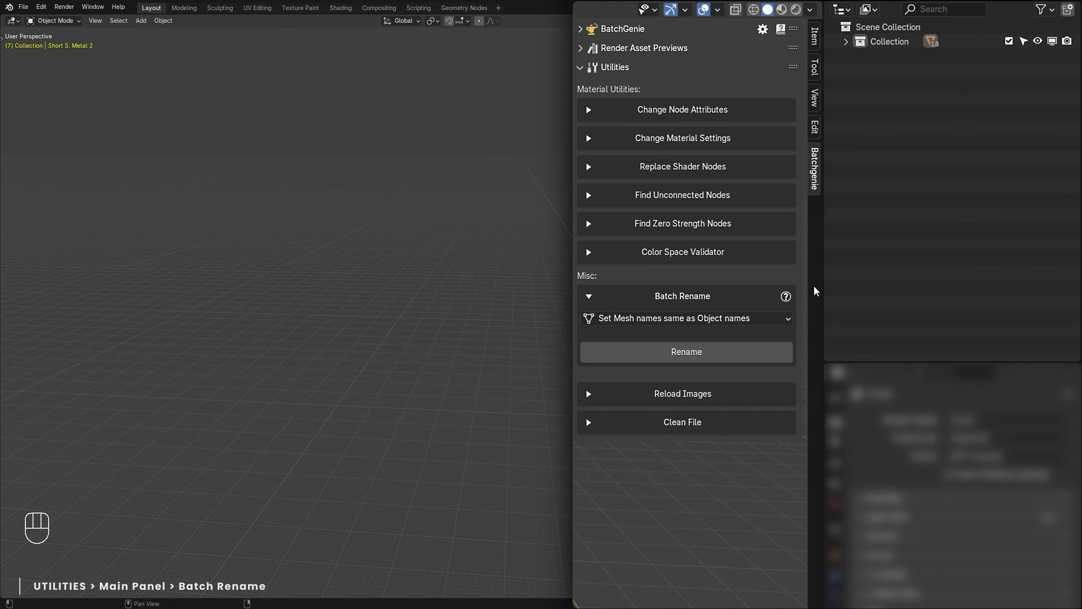
key(KP_Decimal)
key(KP_Decimal)
click(860, 303)
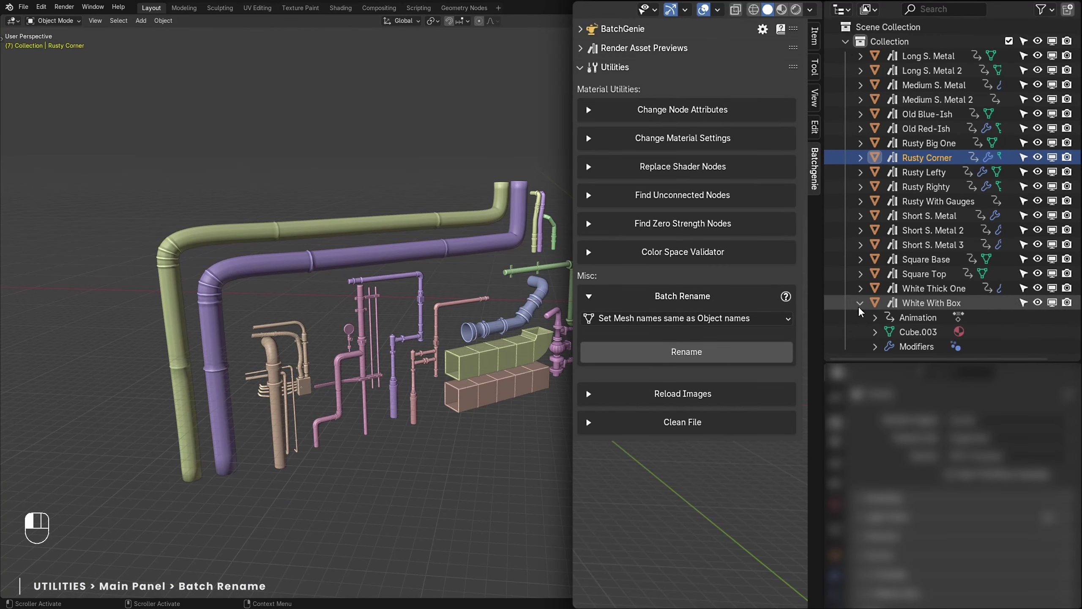
click(860, 245)
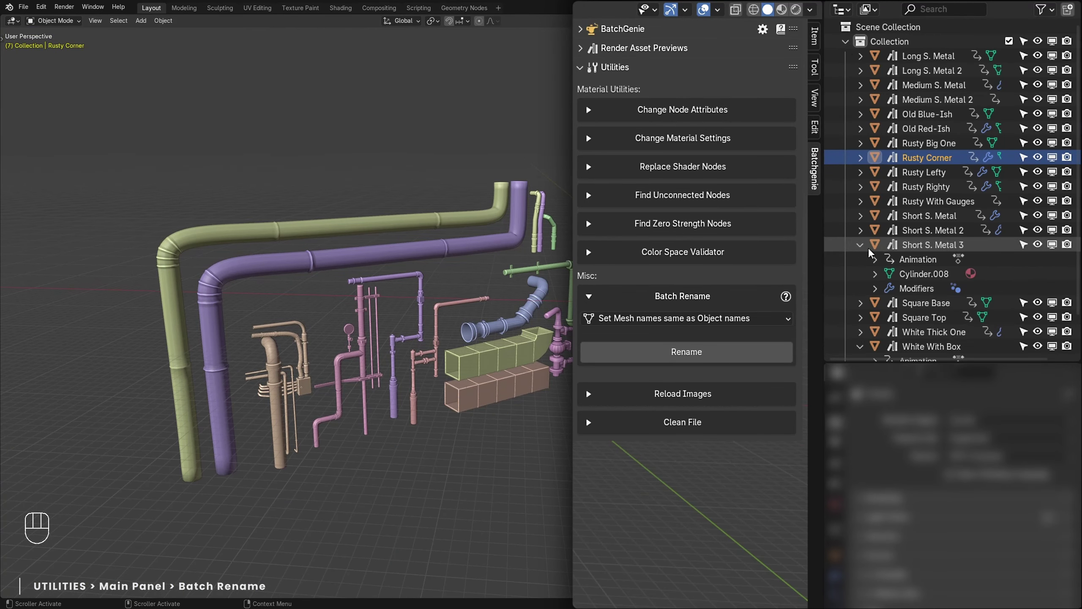
click(1012, 274)
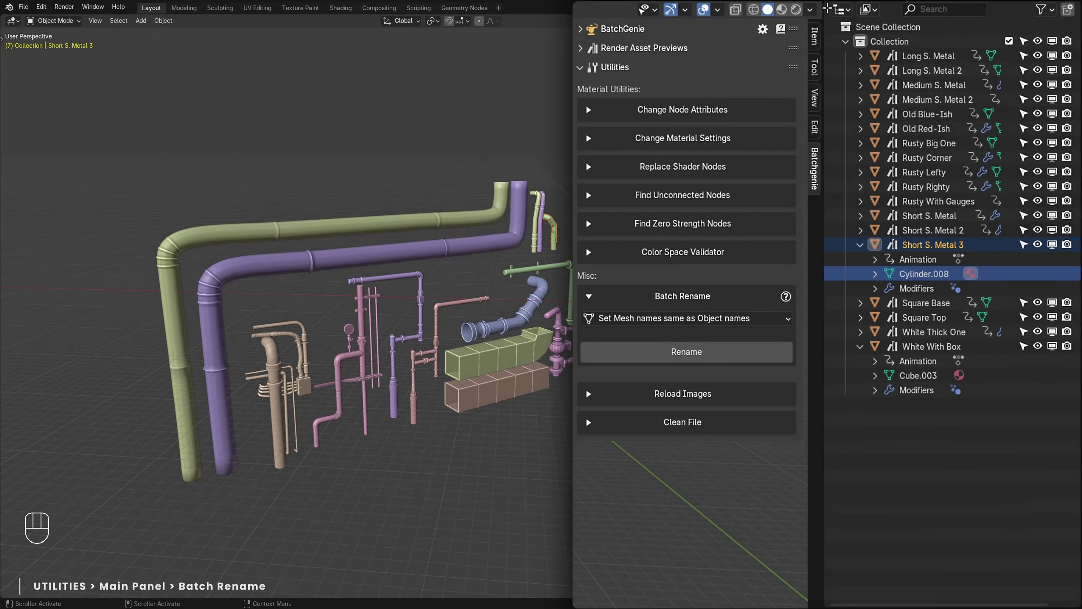
Set the lower Outliner's display mode to Blender File and show the Meshes list.
click(868, 364)
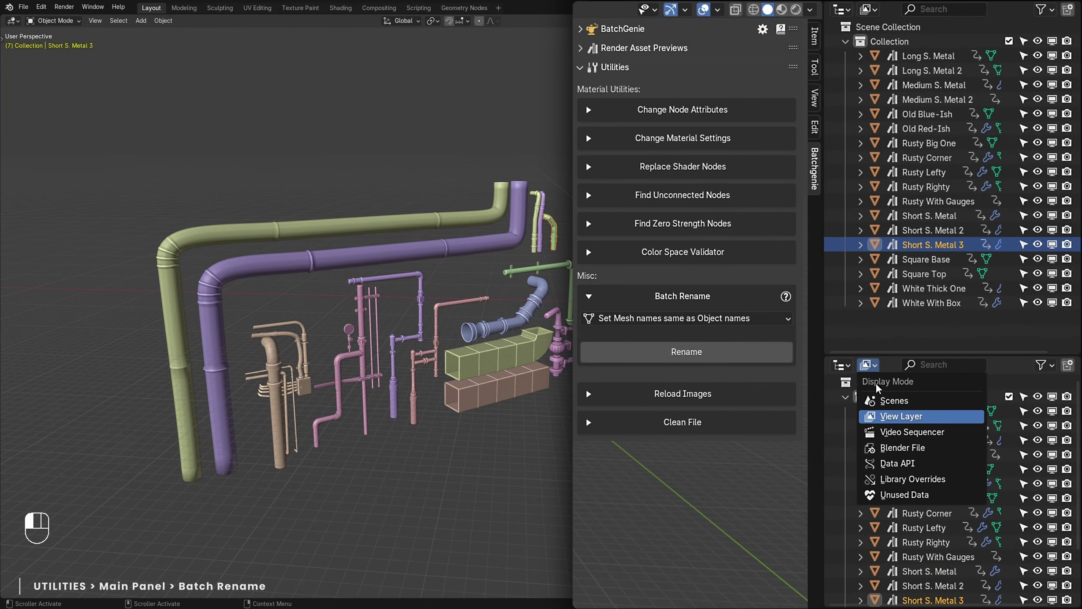
click(903, 447)
click(835, 399)
scroll(852, 399, down, 2)
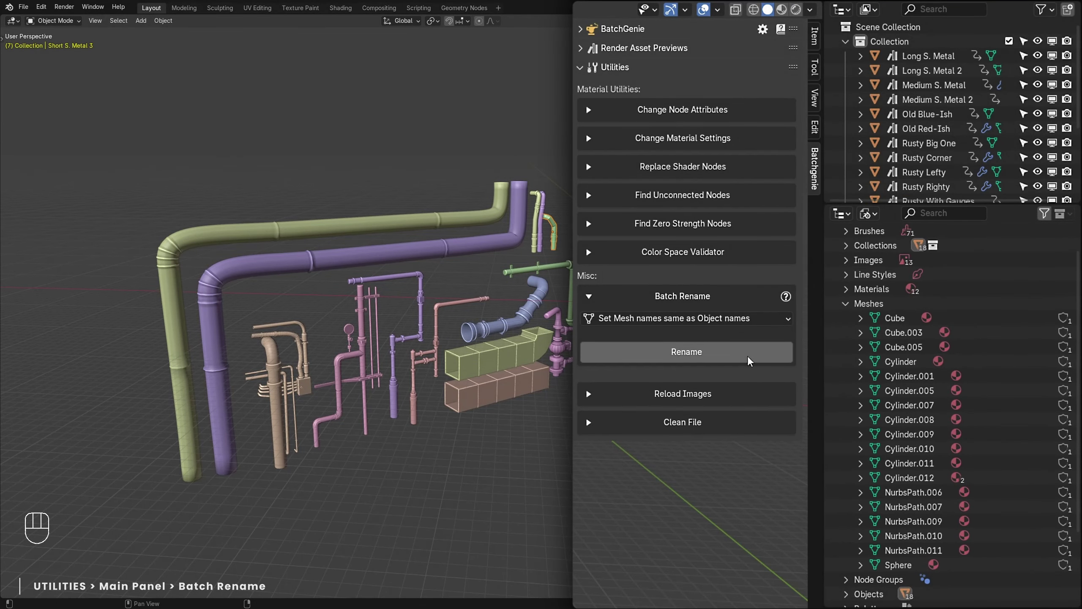
Batch rename all meshes to match their object names and expand Old Red-Ish to check its mesh.
click(749, 357)
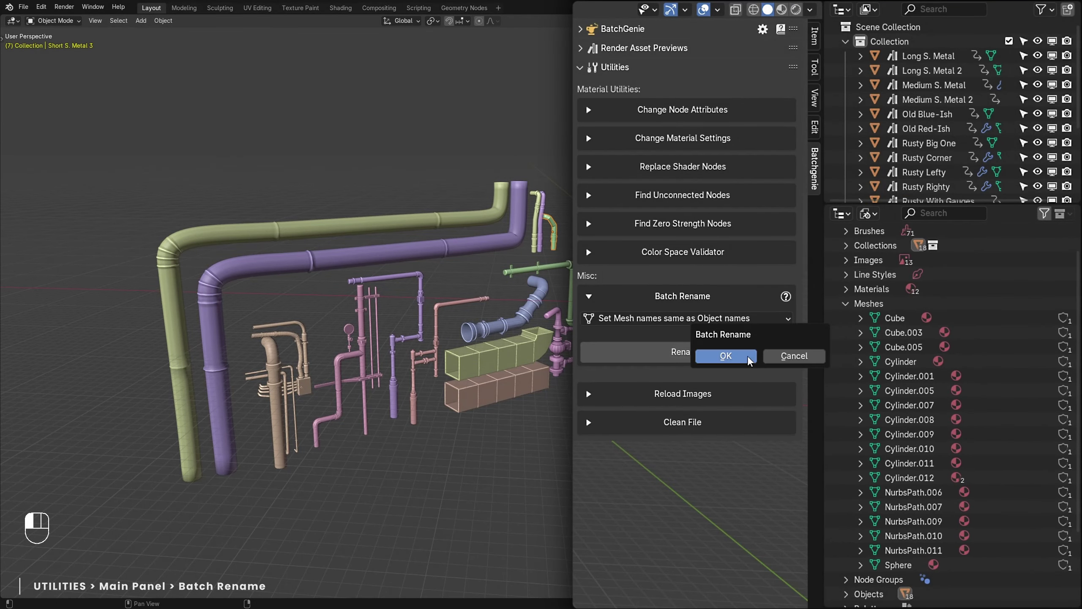
click(726, 356)
click(860, 129)
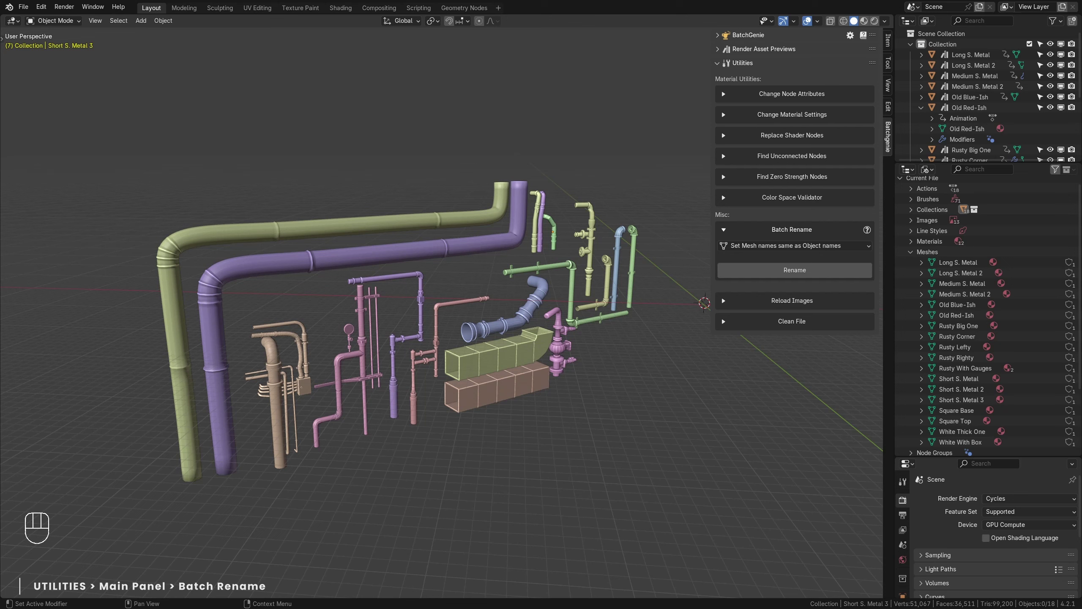
Start a new file and set Batch Rename to Set Image names same as the Image File names.
key(ctrl+n)
click(705, 443)
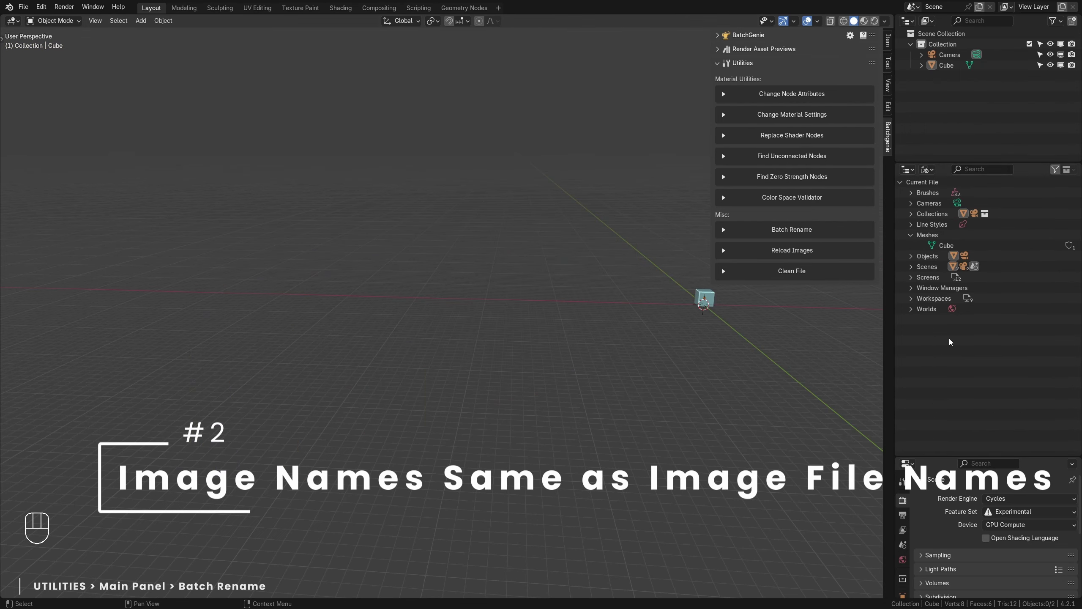
click(836, 233)
click(869, 246)
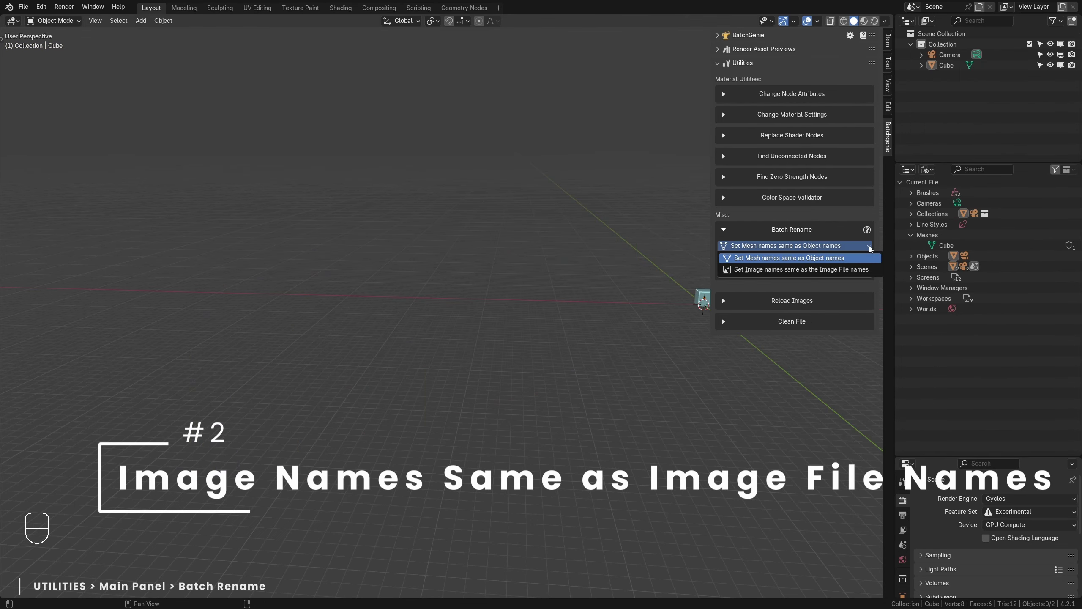
click(869, 269)
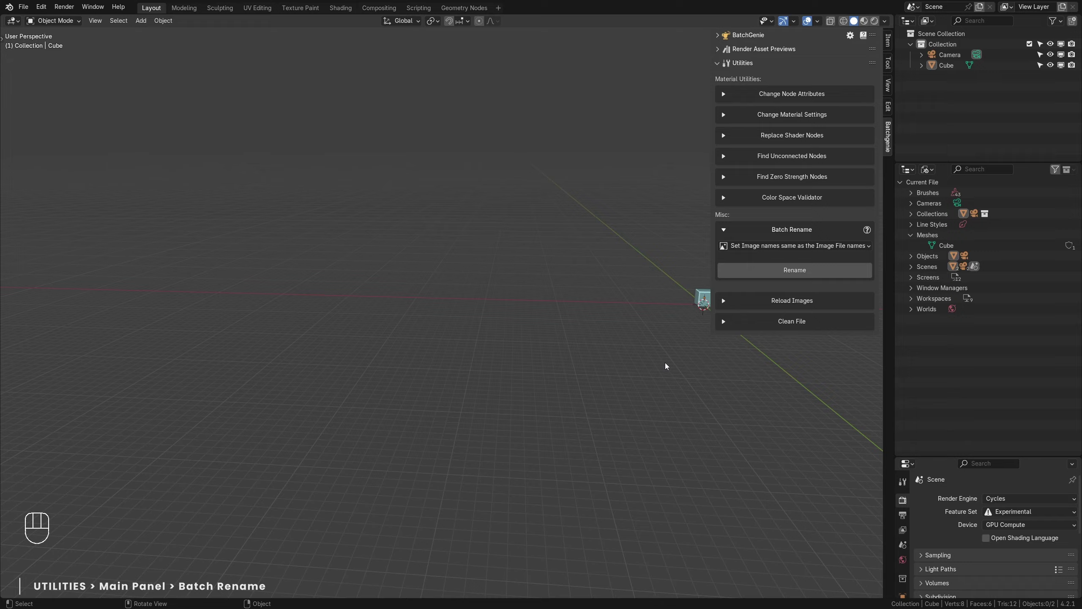
Import the Picea_abies_HD and Salix_alba_HD tree models from their FBX files.
click(23, 7)
mouse_move(86, 158)
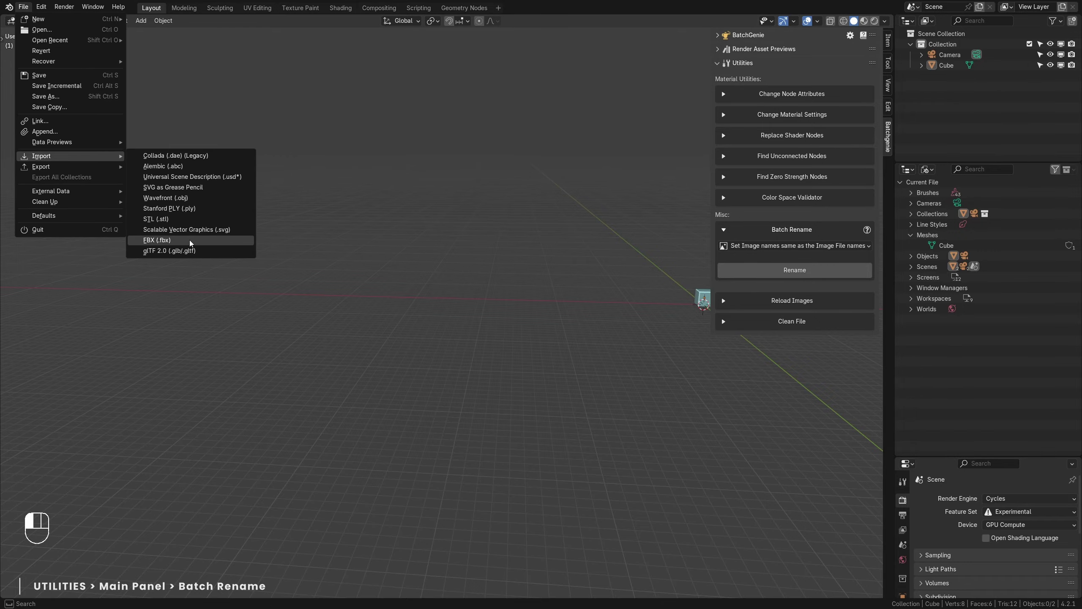
click(157, 240)
drag(539, 320, 765, 231)
click(909, 481)
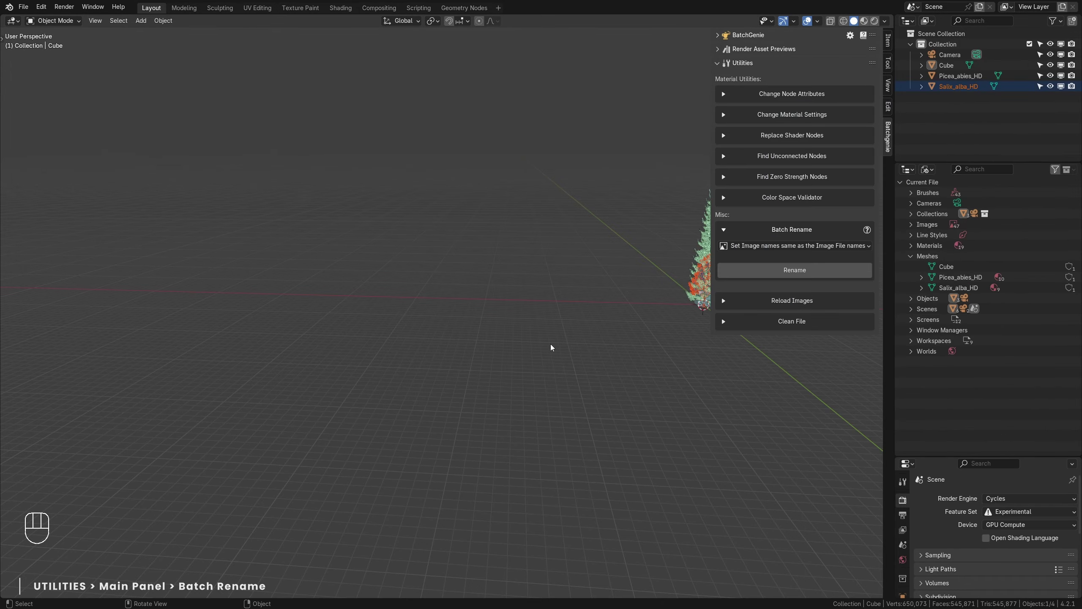
Delete the default Cube, Camera and Collection from the scene.
click(945, 65)
key(Delete)
click(949, 55)
key(Delete)
key(Delete)
Move the Picea_abies_HD tree along the X axis, clear of the Salix_alba_HD tree.
click(483, 256)
key(g)
key(x)
click(476, 412)
middle_drag(476, 413, 769, 462)
click(771, 462)
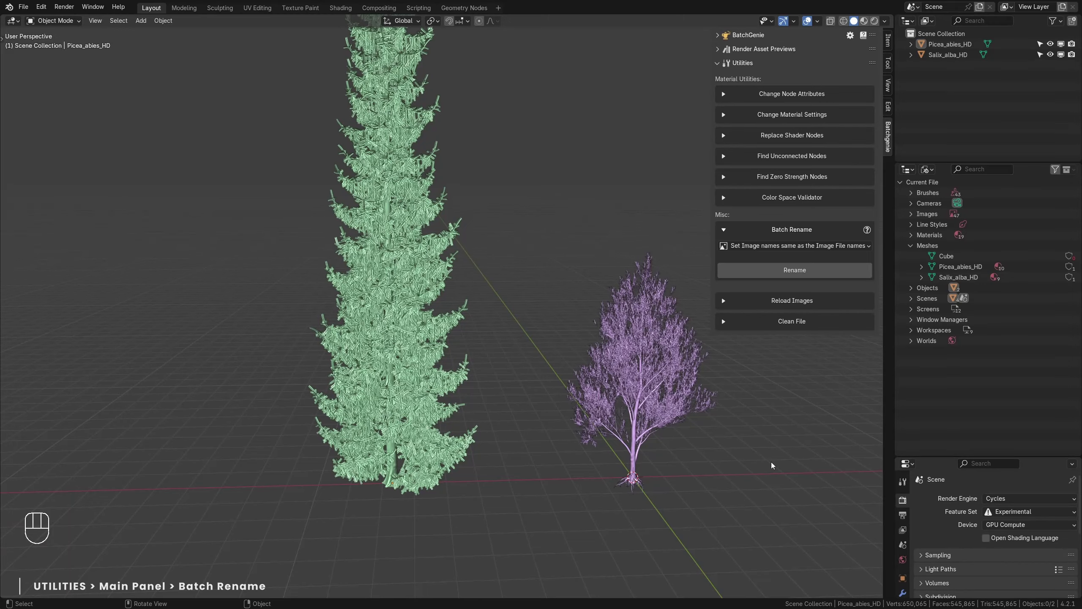
Display the image alpha map.004 in the Image Editor and check its source file path.
click(911, 214)
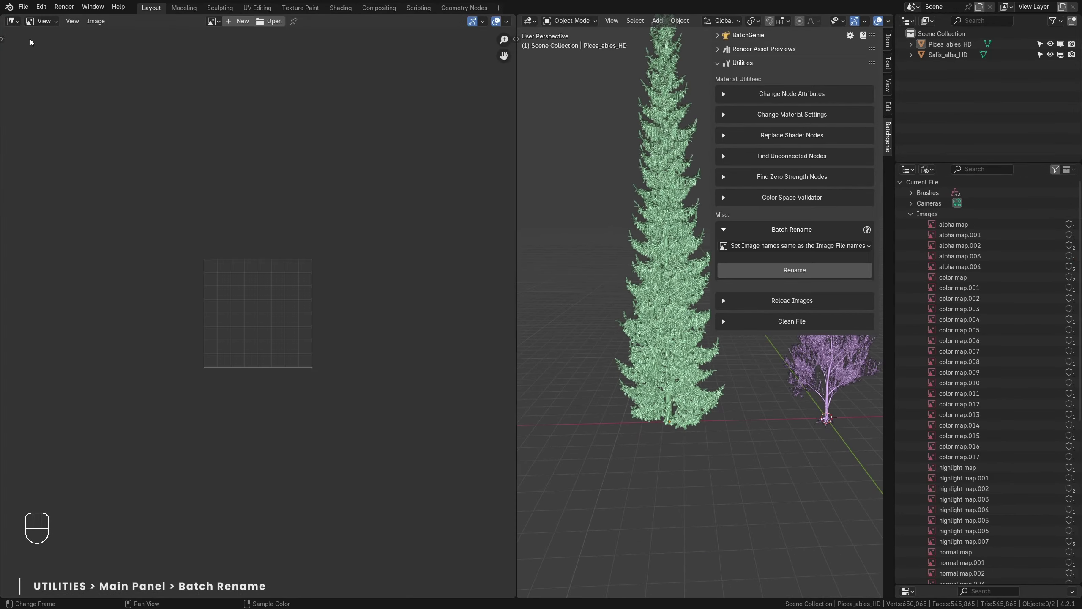
click(215, 24)
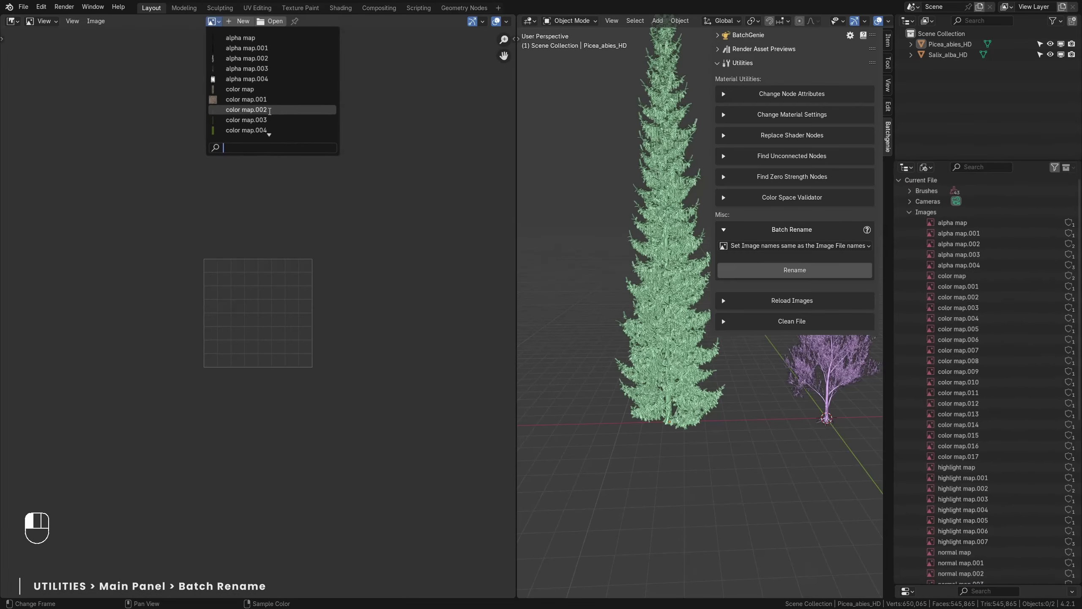
click(277, 80)
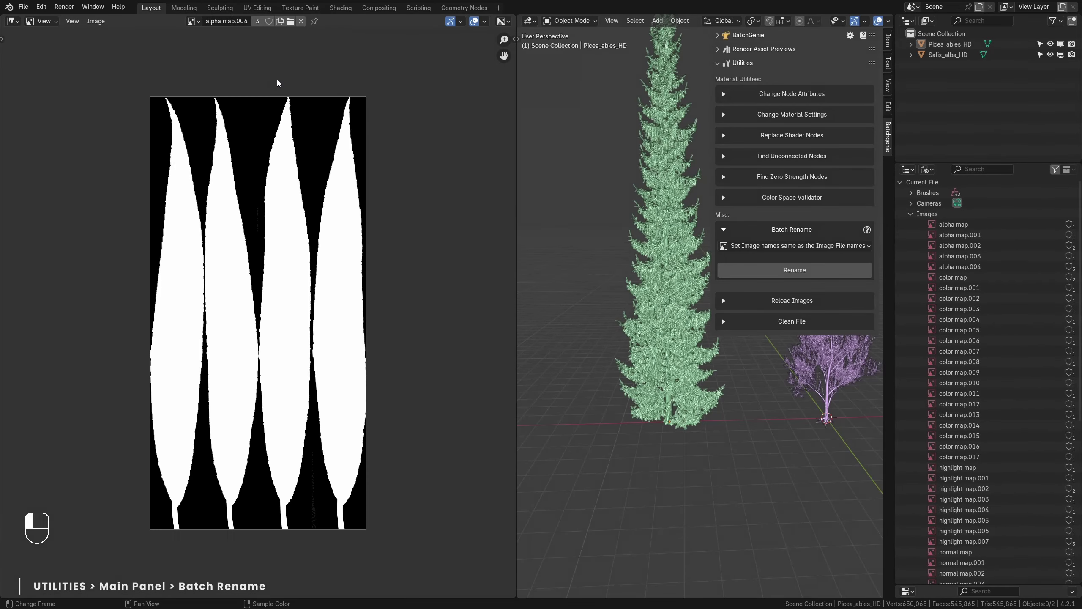
key(n)
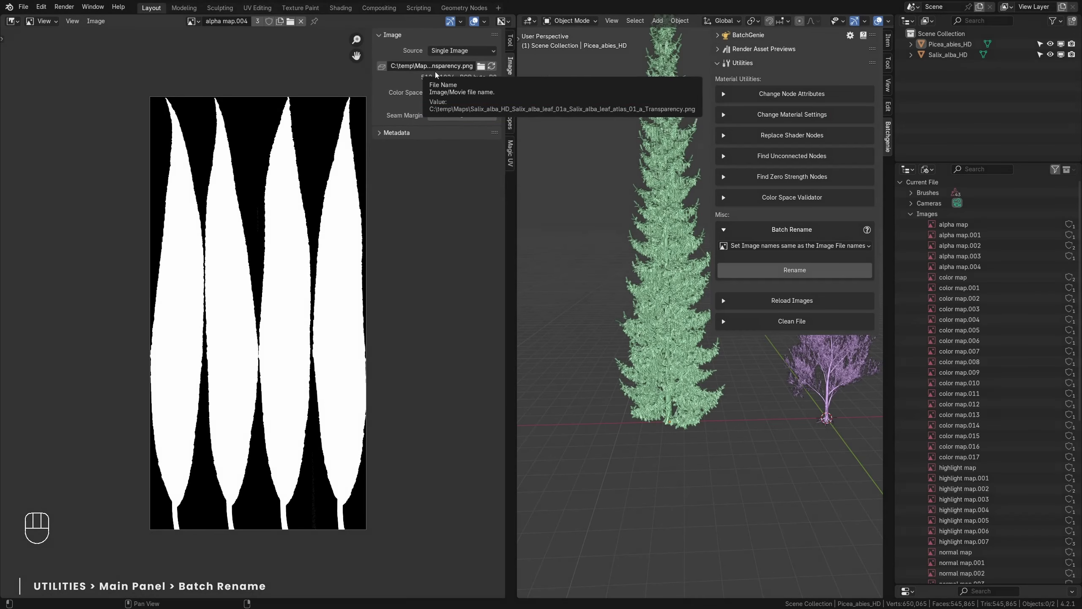
key(n)
Run Batch Rename to name all images after their image files and review the new names in the image list.
click(741, 270)
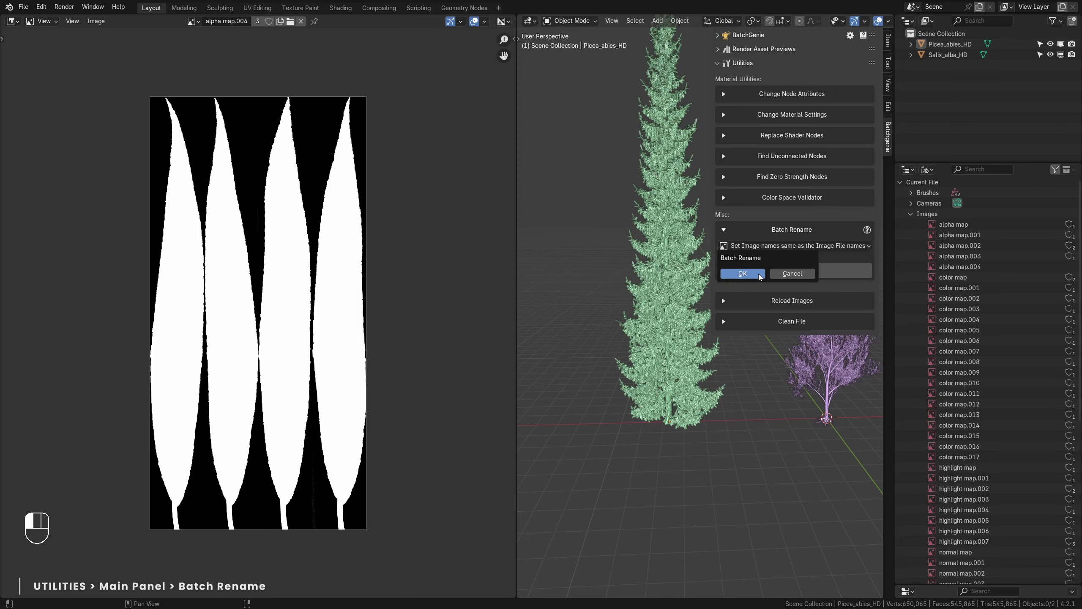
click(740, 271)
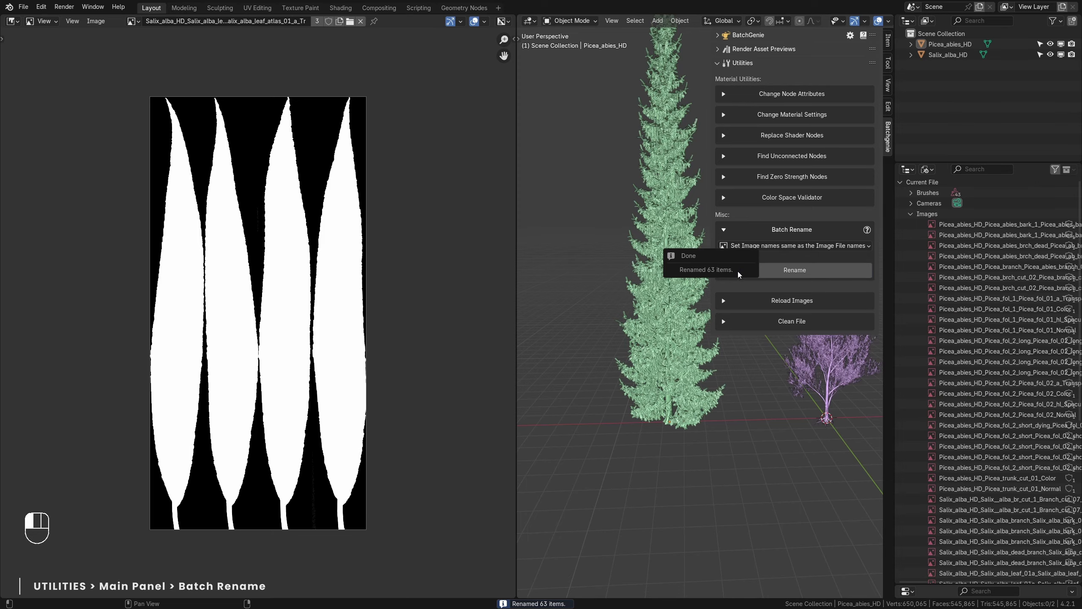
drag(894, 273, 847, 273)
click(134, 21)
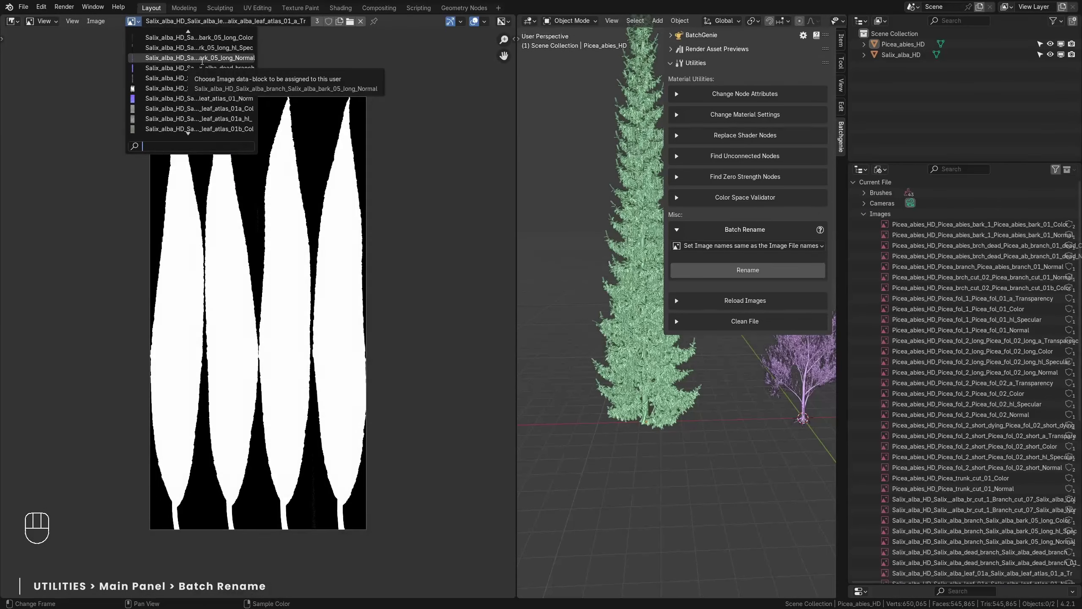
click(234, 80)
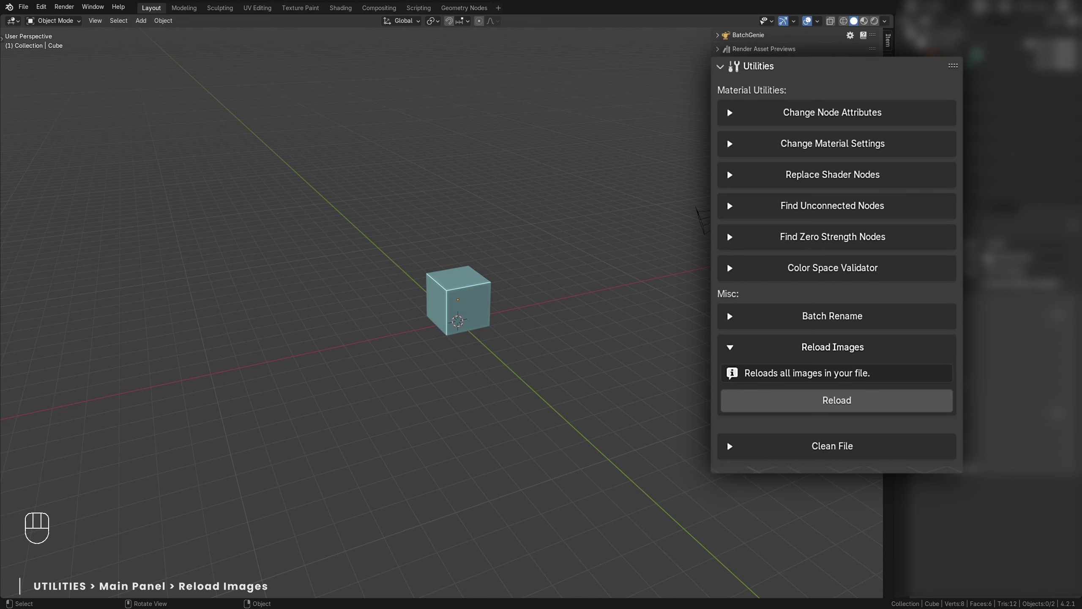
Reload all images in the file and run Clean File to clear BatchGenie's temporary render data.
click(833, 407)
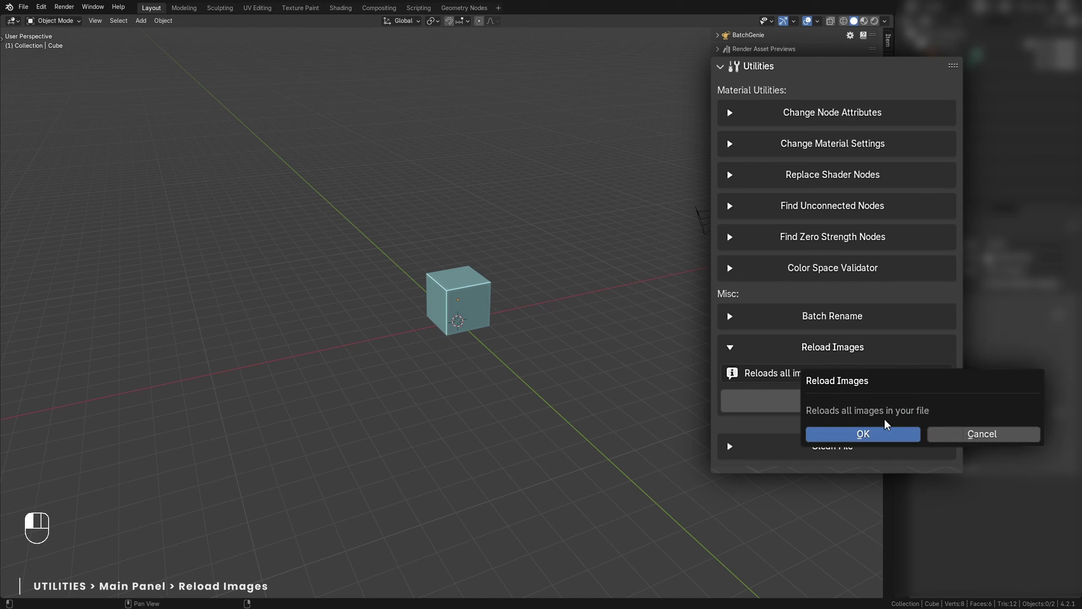
click(854, 435)
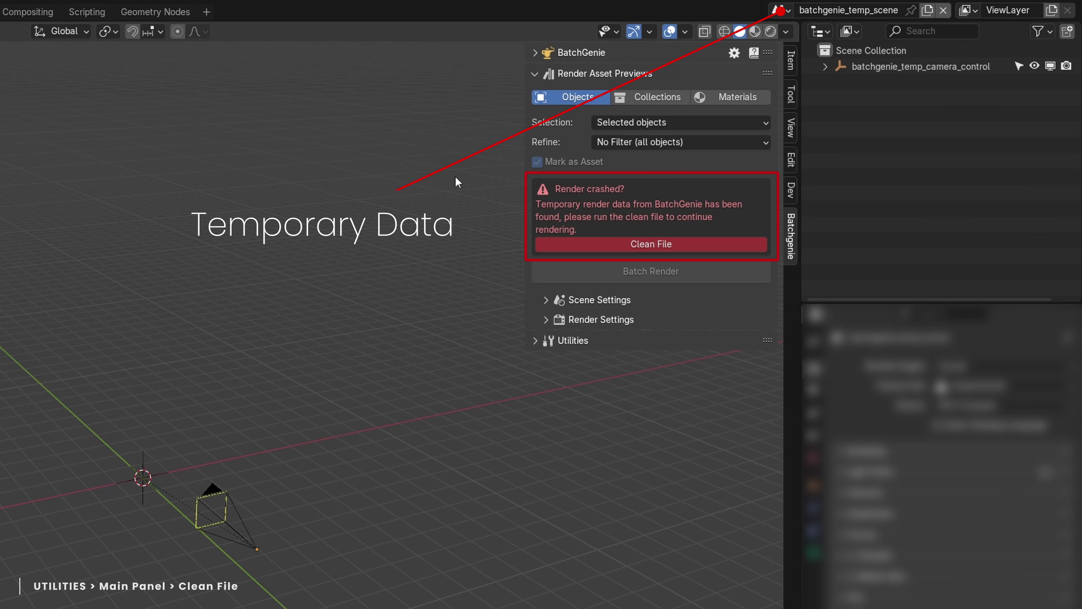
click(671, 243)
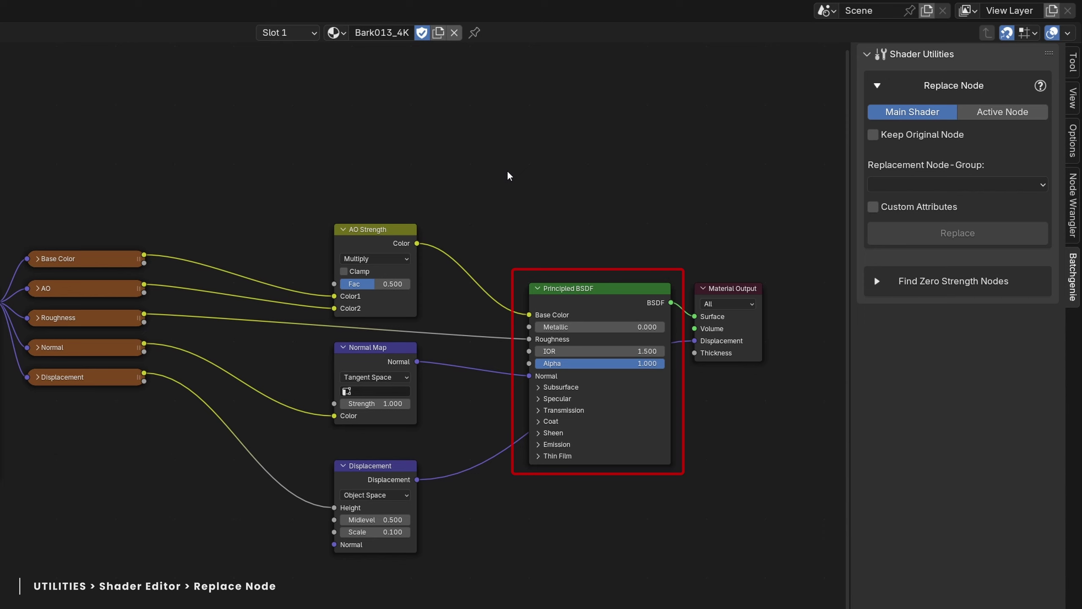
Add the My Shader Group node above the Principled BSDF and choose My Shader Group as the replacement node-group.
key(shift+a)
mouse_move(430, 206)
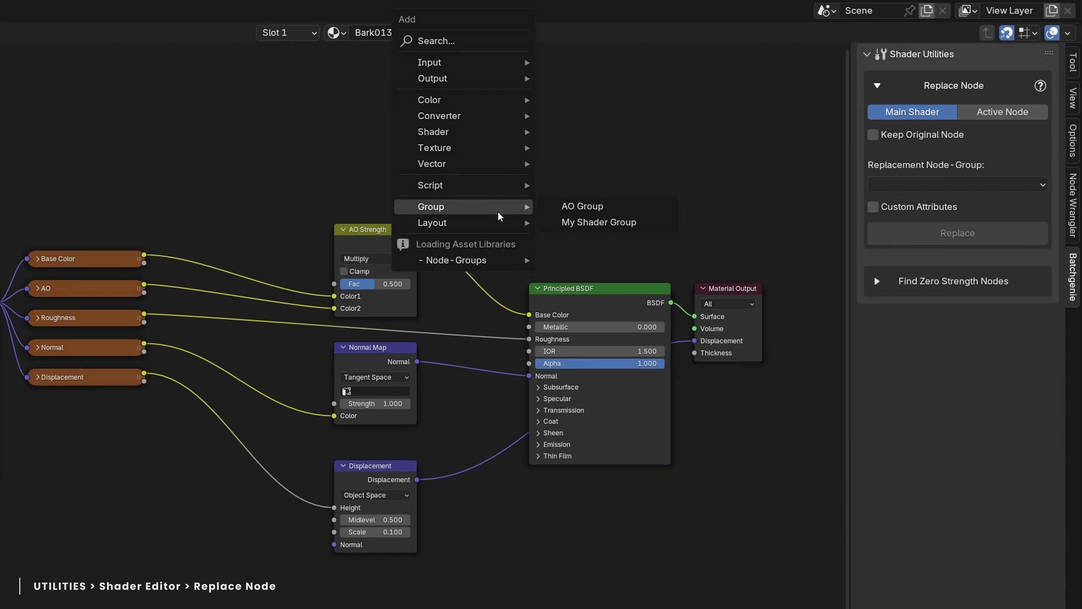
click(586, 222)
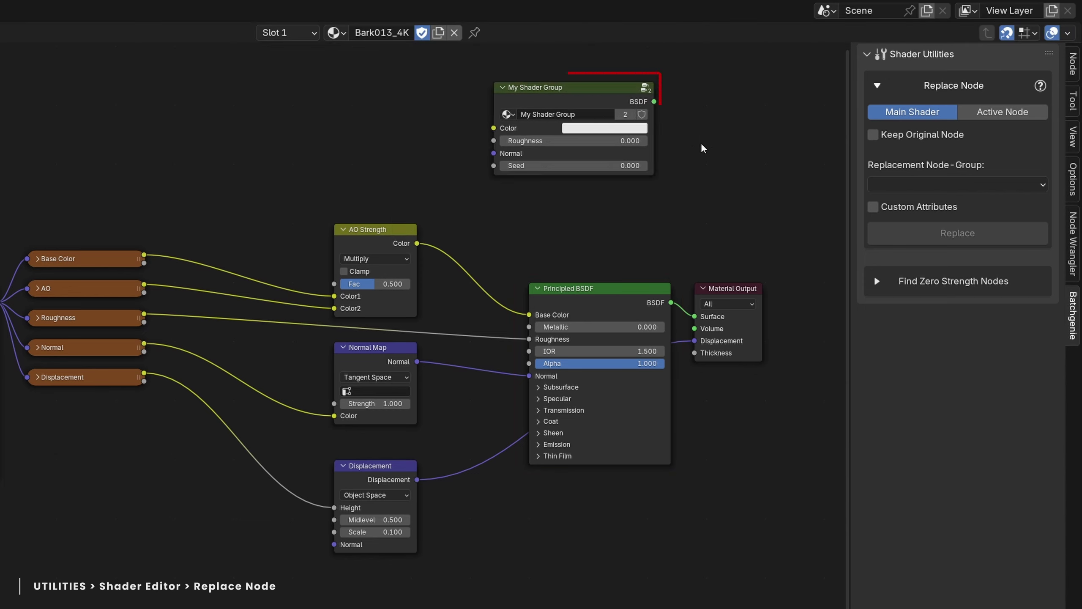
click(890, 185)
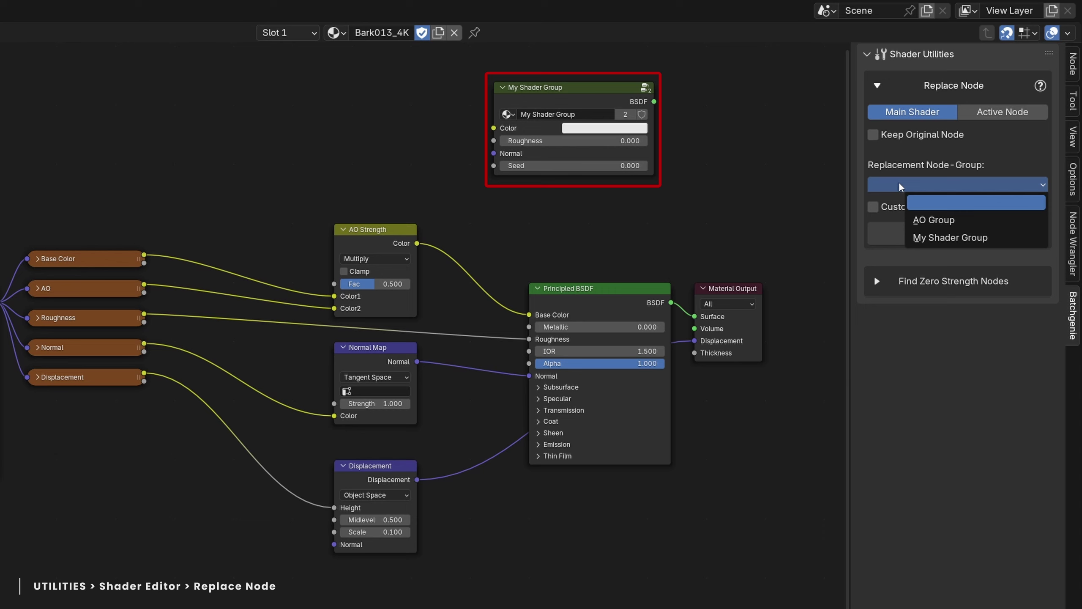
click(943, 237)
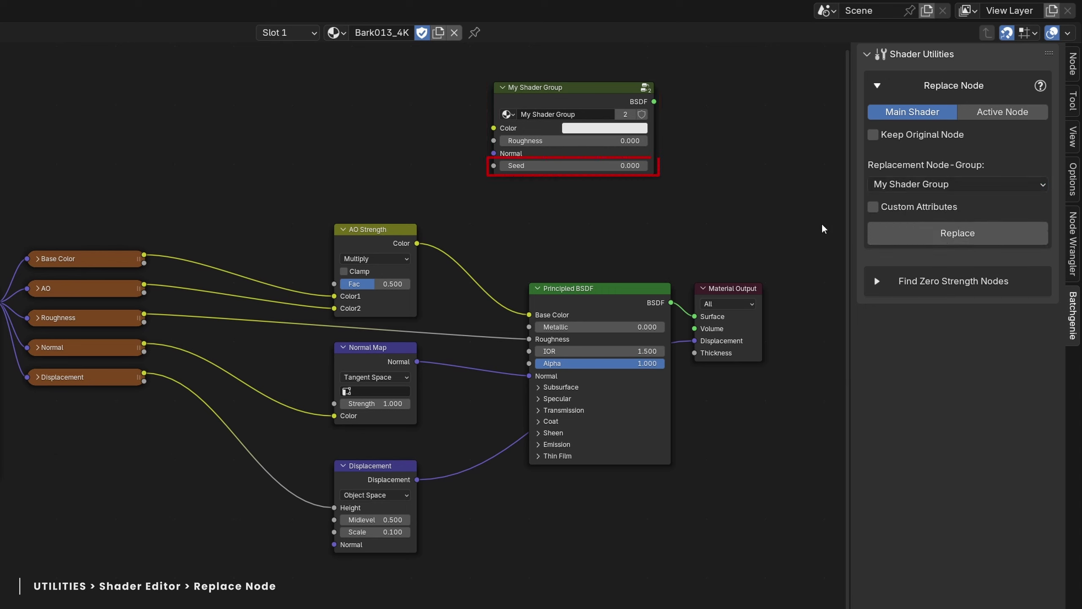
Enable a custom attribute for the Seed socket with type Random Float and replace the main shader.
click(874, 207)
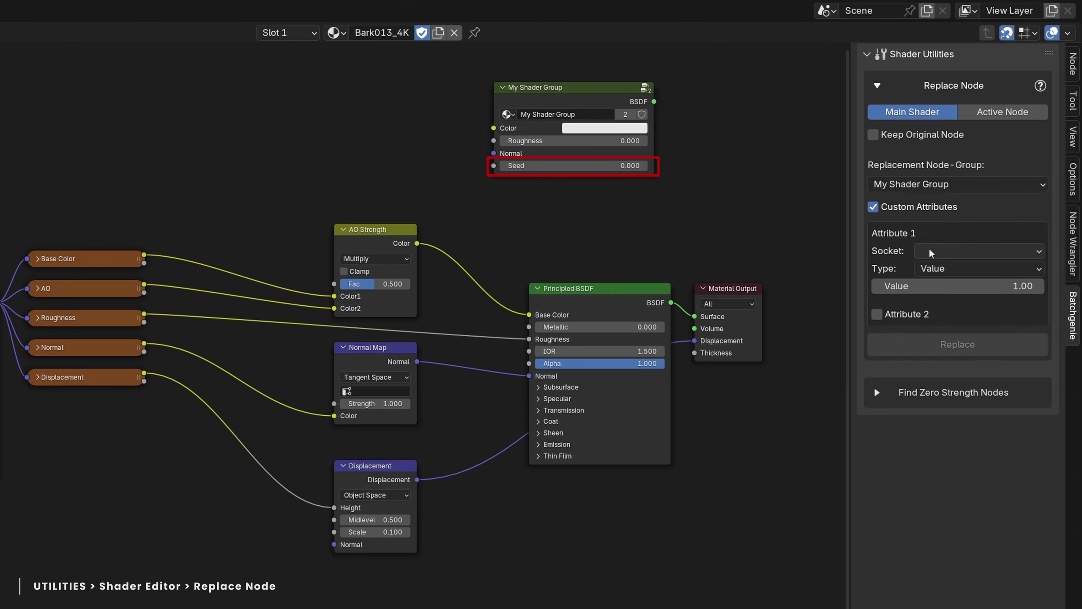
click(943, 251)
click(923, 343)
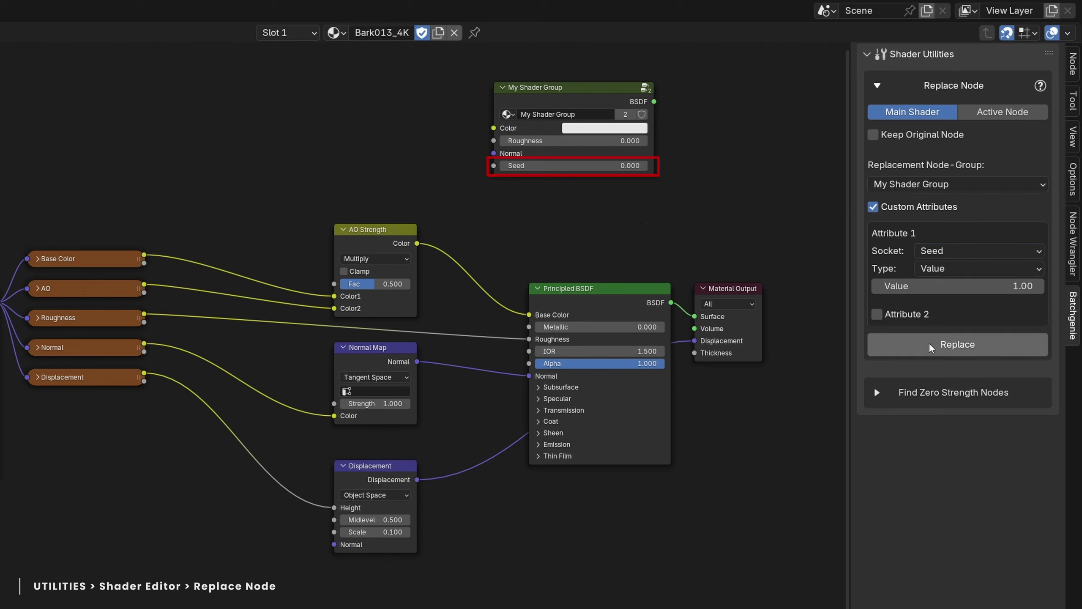
click(952, 272)
click(976, 305)
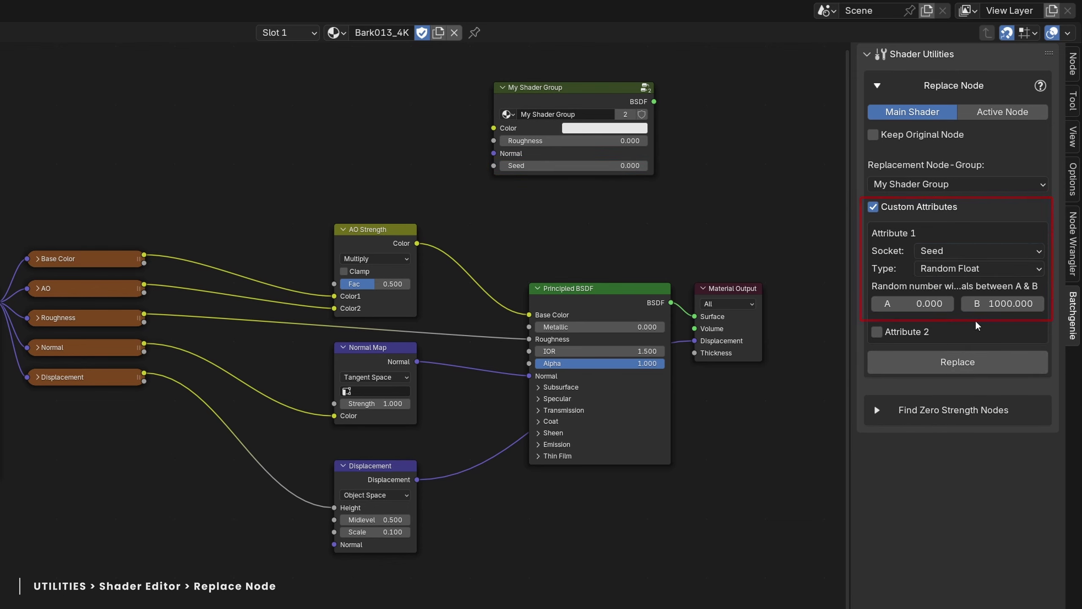
click(953, 369)
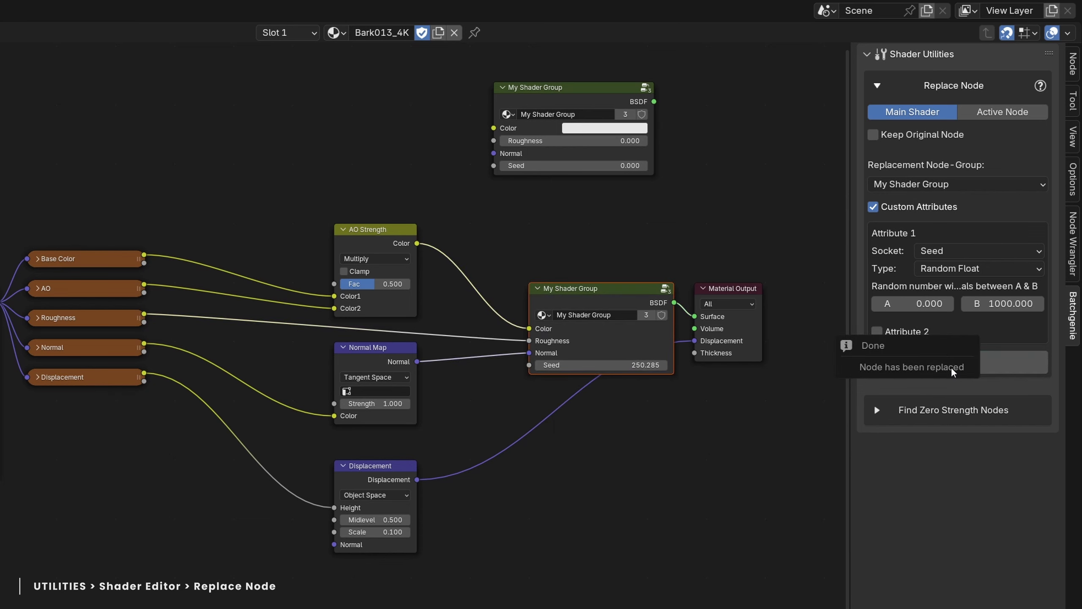
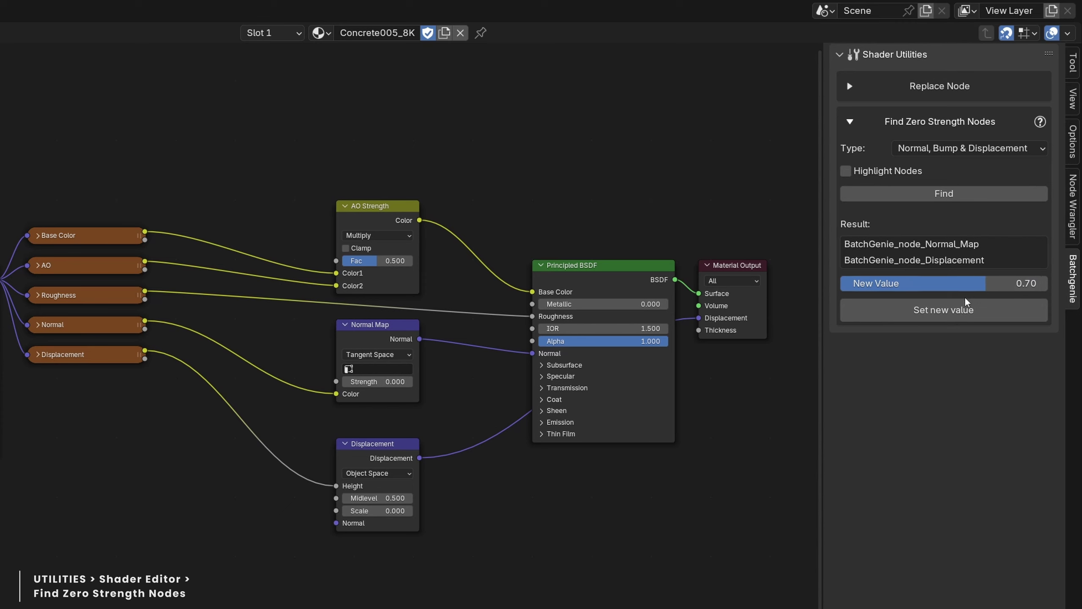
Apply the new value 0.70 to the zero-strength Normal Map and Displacement nodes and repeat the search.
click(918, 311)
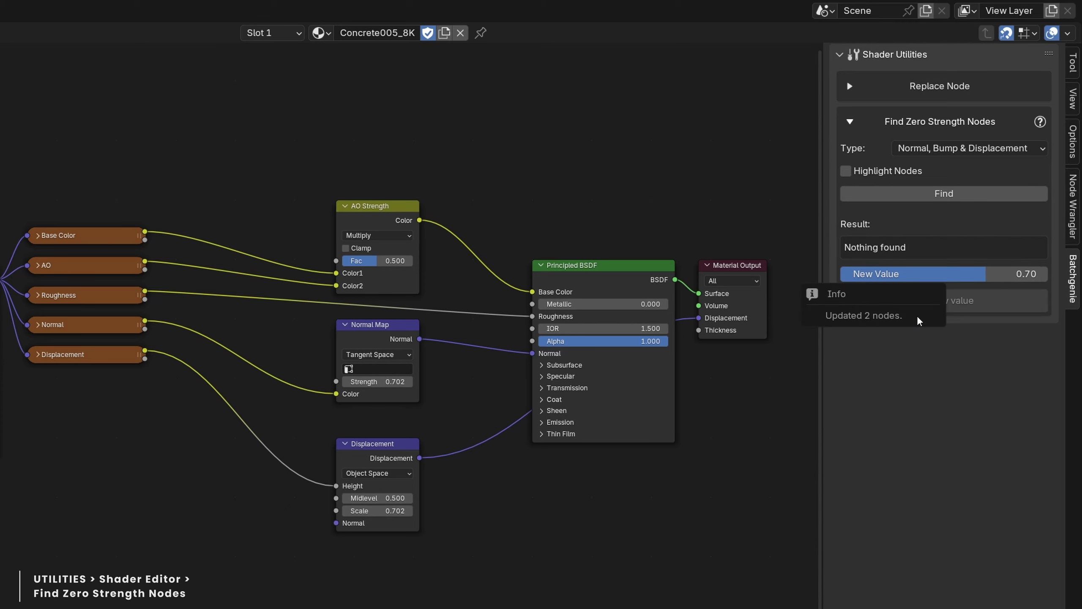
click(941, 200)
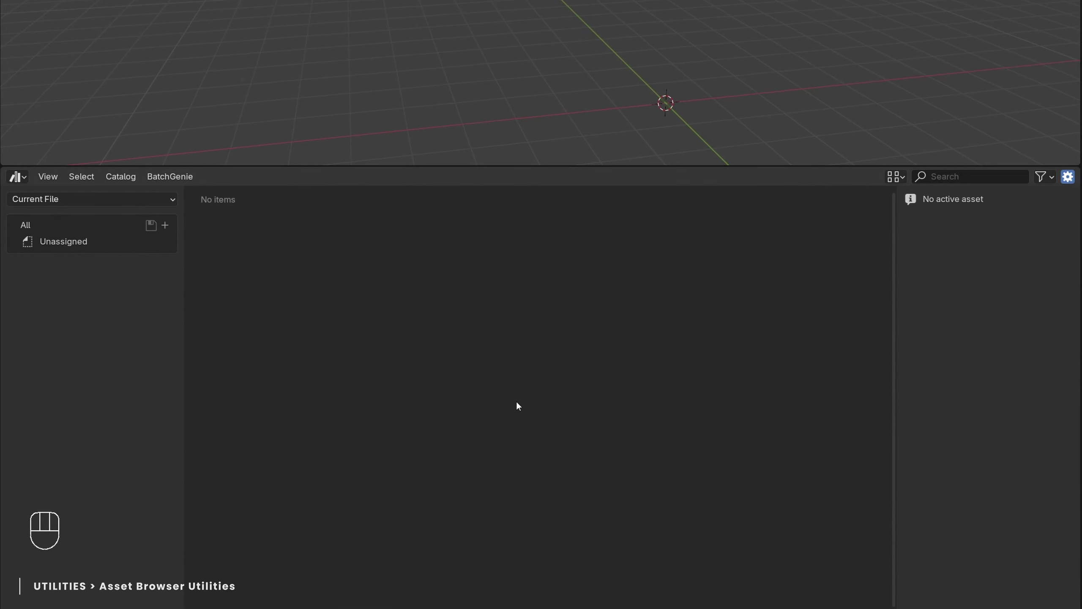
click(183, 177)
mouse_move(211, 193)
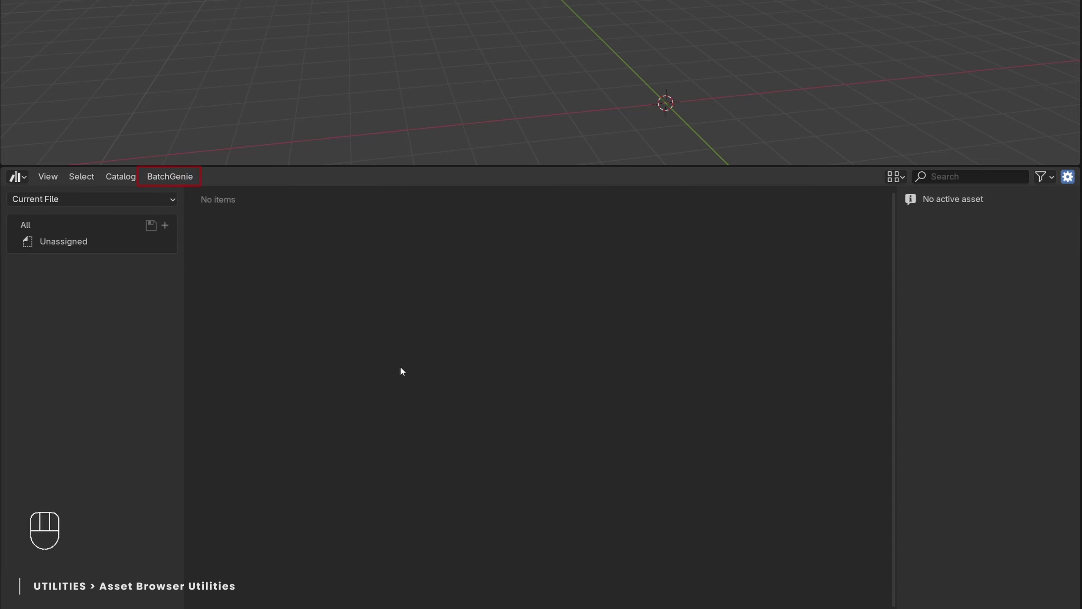
right_click(358, 268)
mouse_move(361, 364)
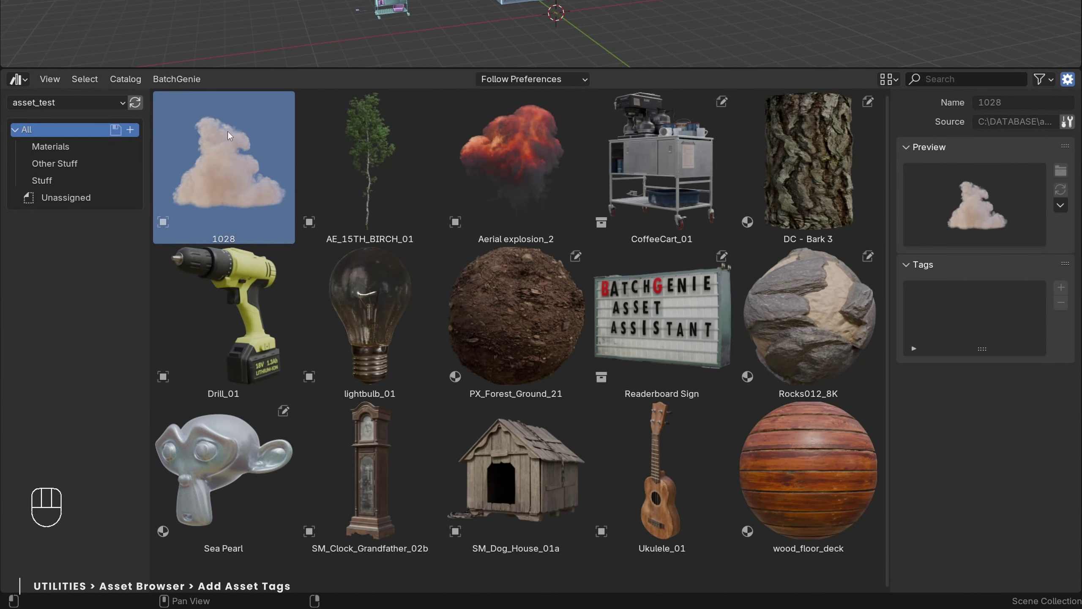
Add the new default tag Nature to the assets 1028 and AE_15TH_BIRCH_01 and check the tags of 1028.
shift+click(396, 166)
right_click(400, 164)
mouse_move(396, 260)
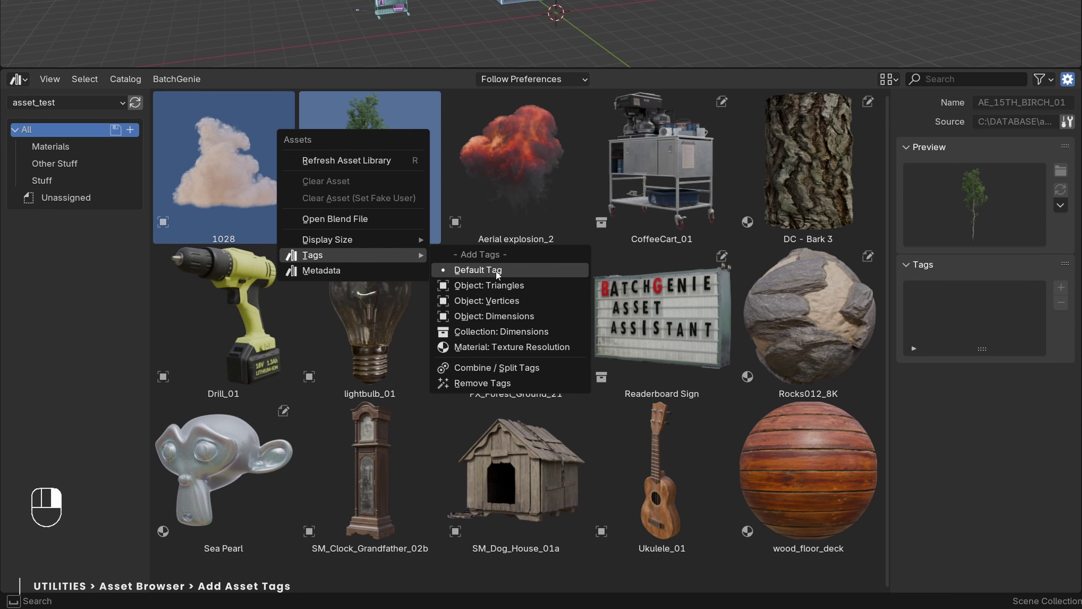
click(498, 271)
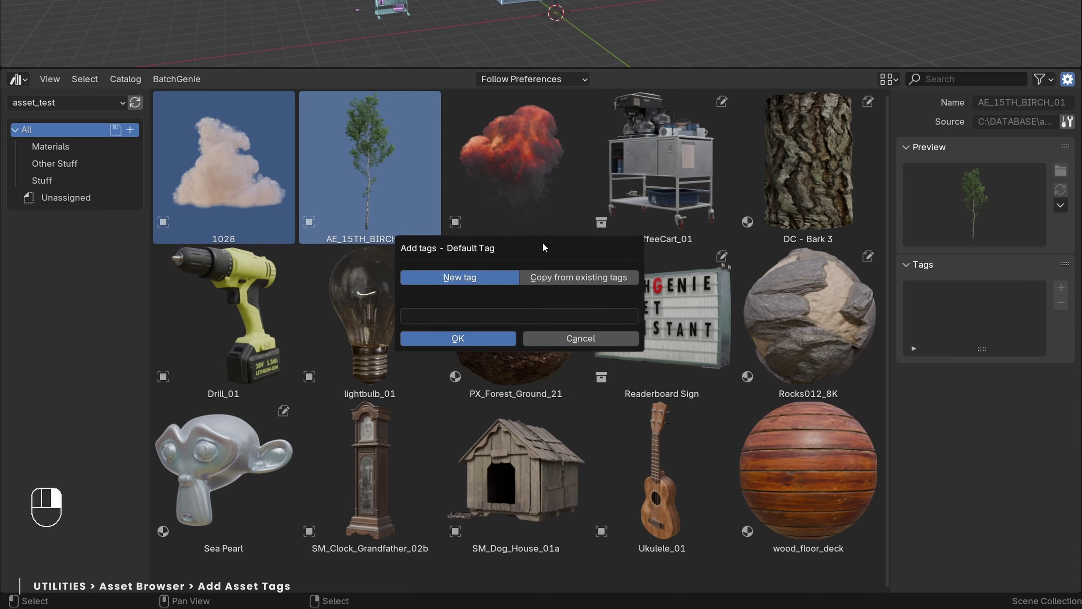
click(565, 280)
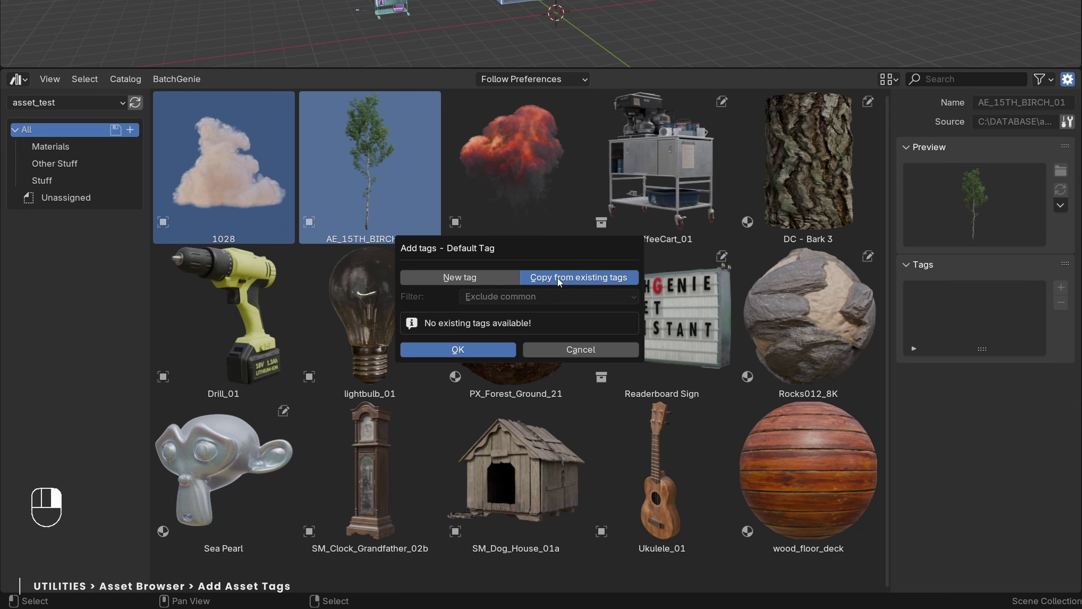
click(478, 285)
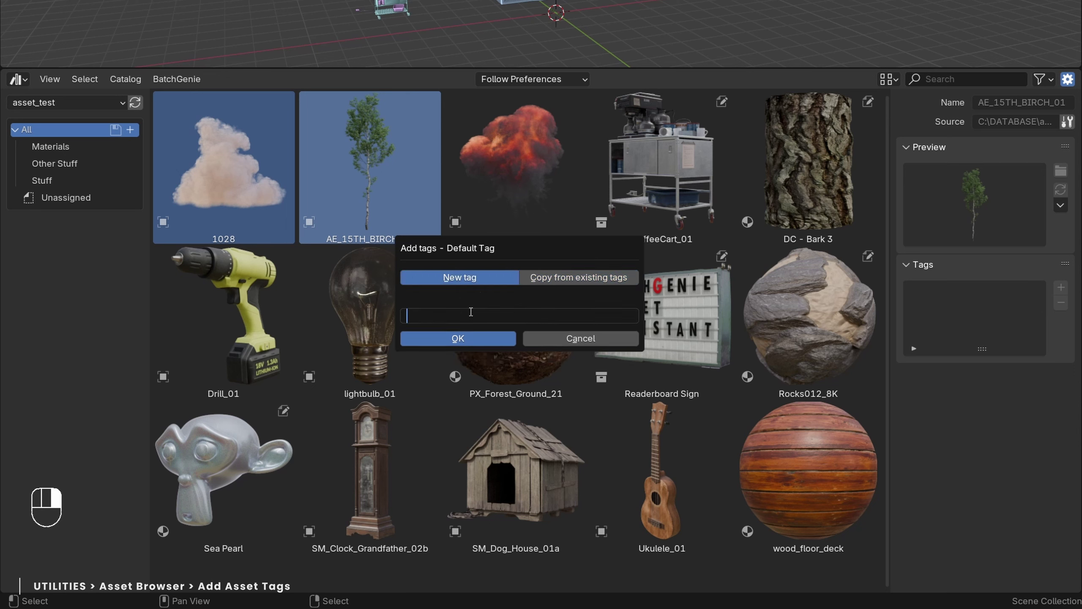
click(471, 312)
text(Nature)
click(459, 339)
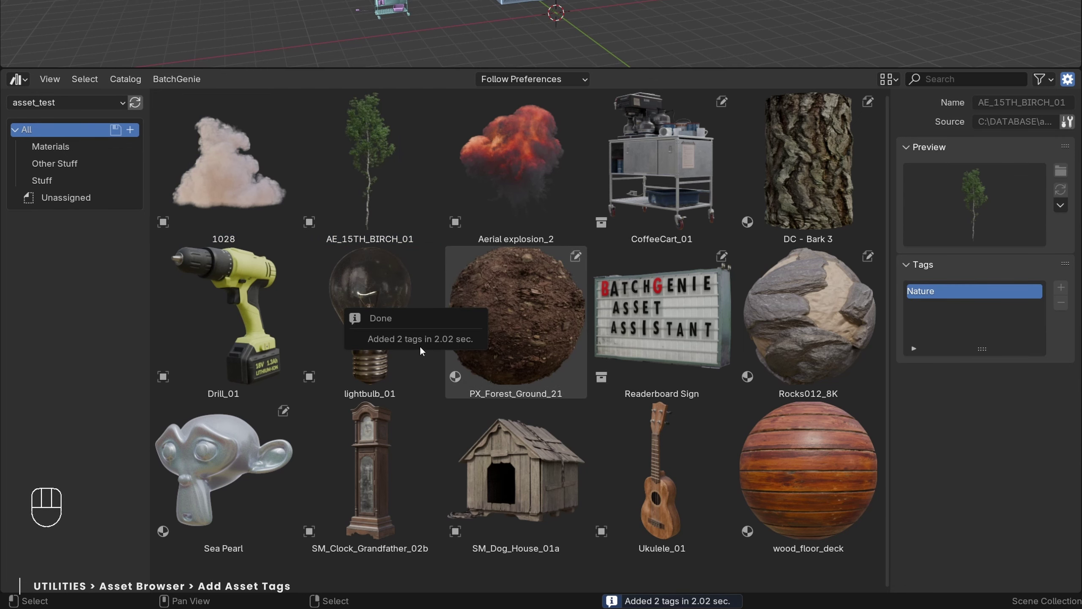
click(264, 167)
Add a tag to the PX_Forest_Ground_21, Rocks012_8K and DC - Bark 3 materials.
click(518, 311)
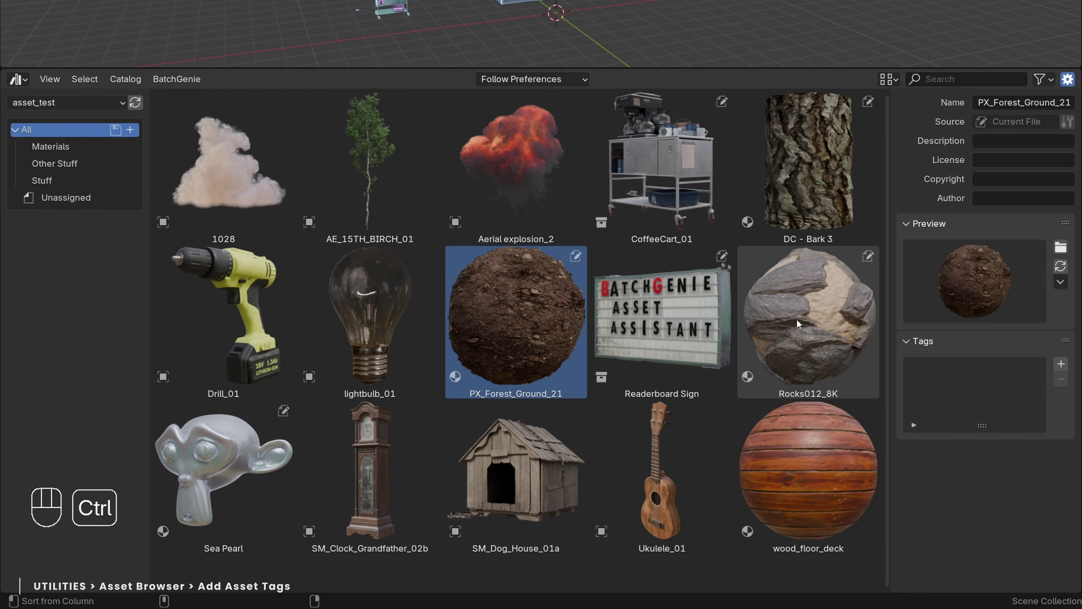
ctrl+click(798, 321)
ctrl+click(798, 213)
right_click(798, 218)
click(793, 260)
click(796, 291)
click(223, 316)
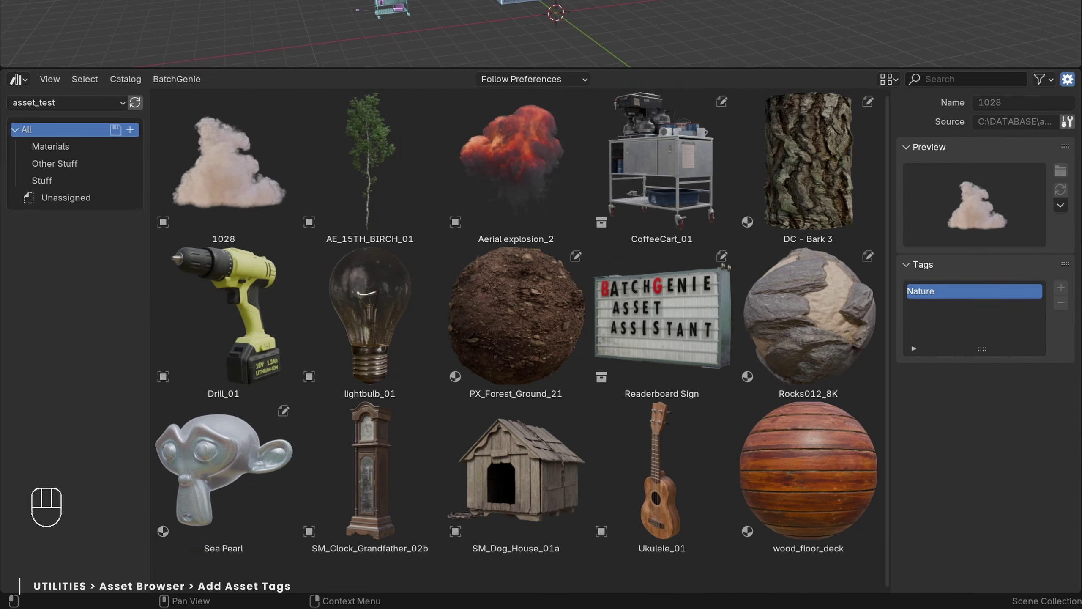
Copy the existing tag Indoor to wood_floor_deck, CoffeeCart_01, SM_Clock_Grandfather_02b, Ukulele_01 and lightbulb_01 as a default tag.
click(808, 473)
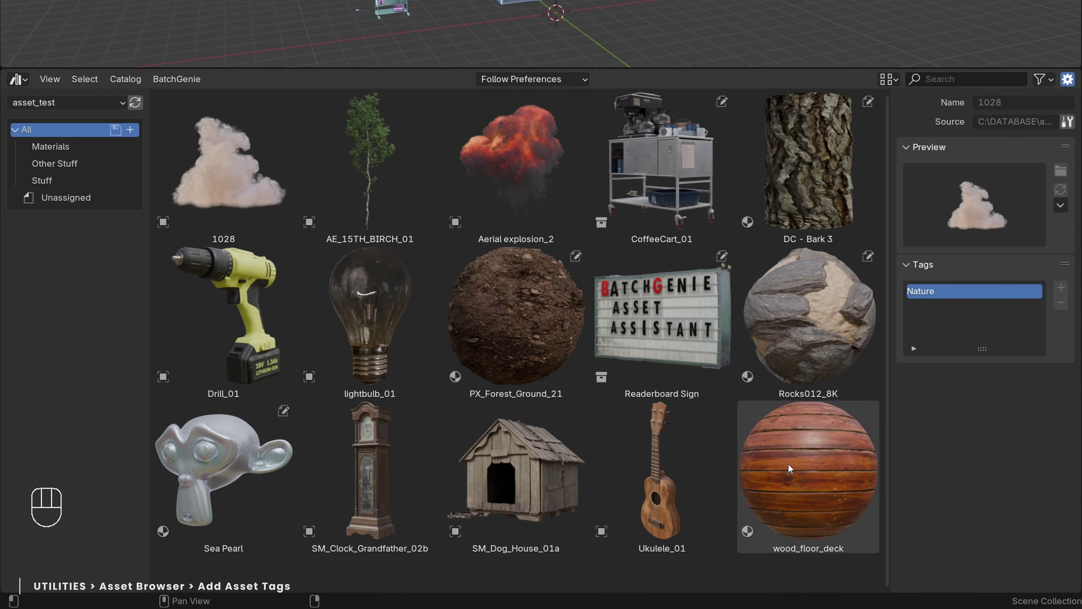
ctrl+click(650, 171)
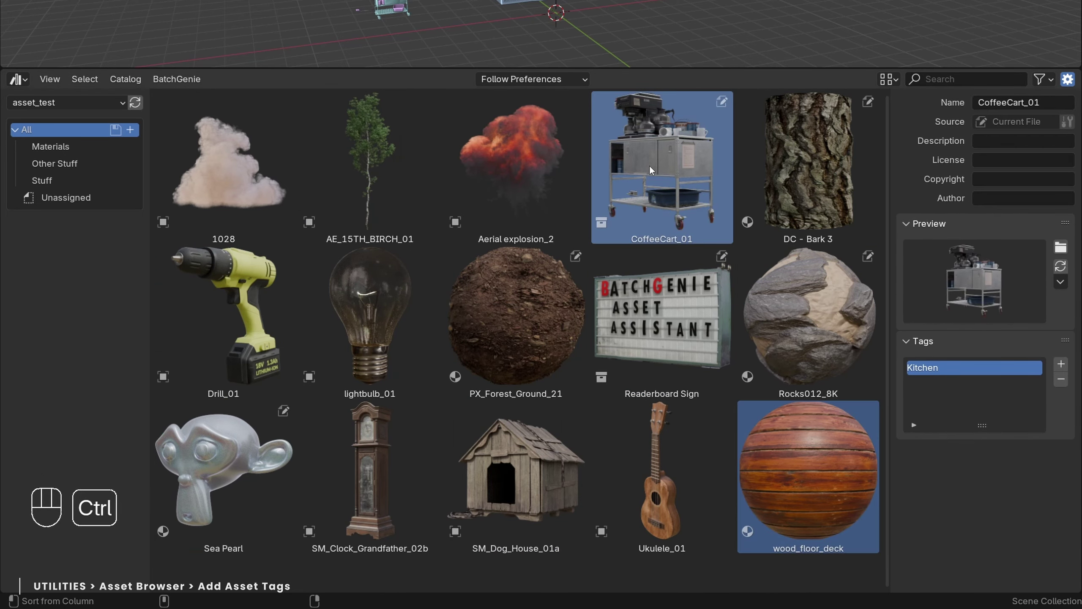
ctrl+click(377, 454)
ctrl+click(682, 452)
ctrl+click(438, 315)
right_click(597, 182)
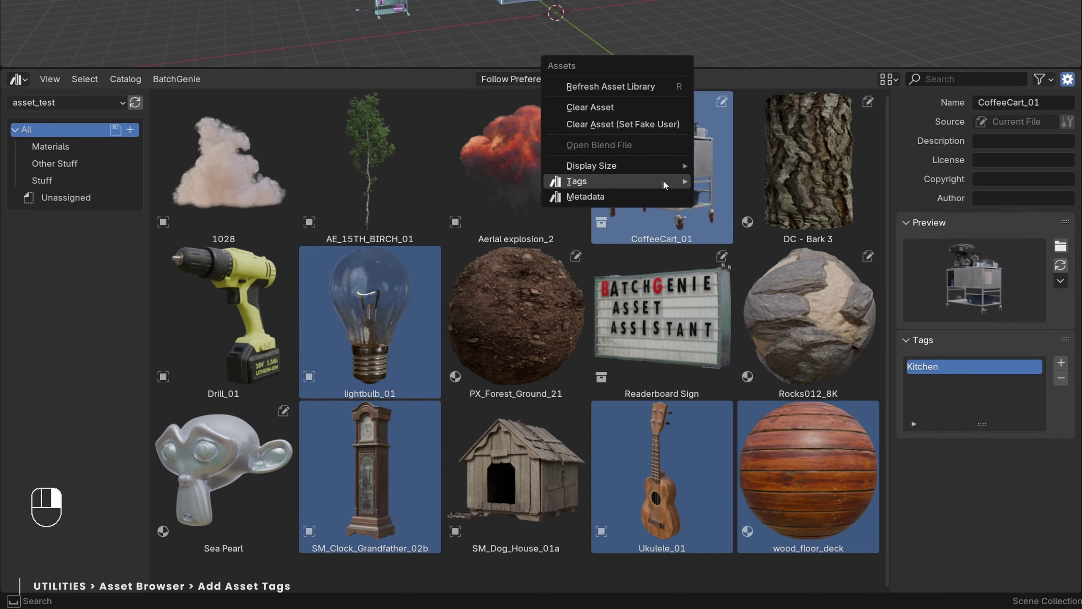
mouse_move(618, 182)
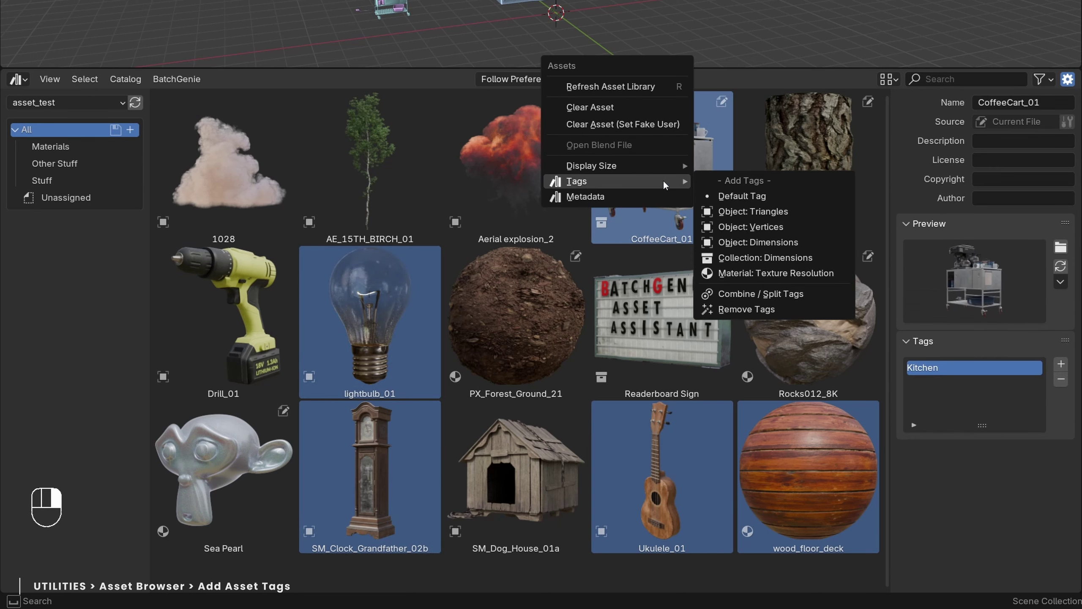
click(736, 197)
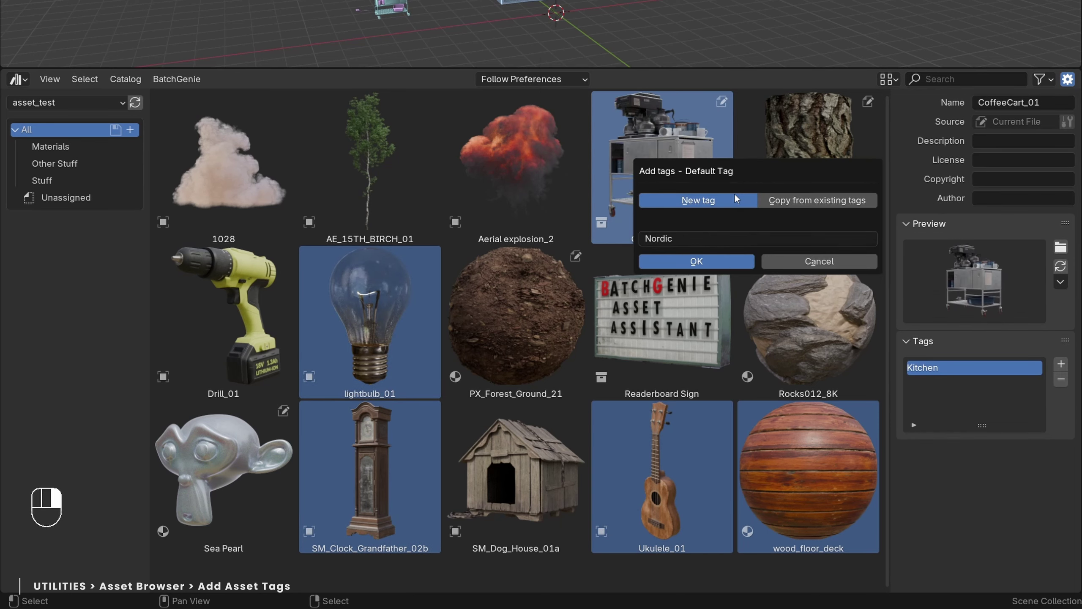
click(829, 201)
click(829, 240)
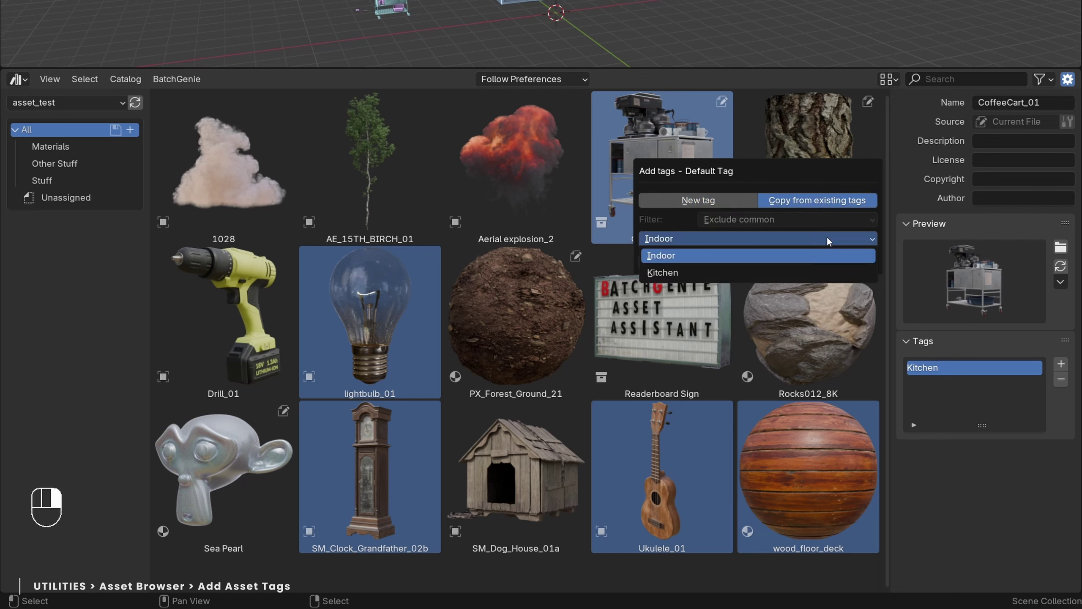
click(829, 241)
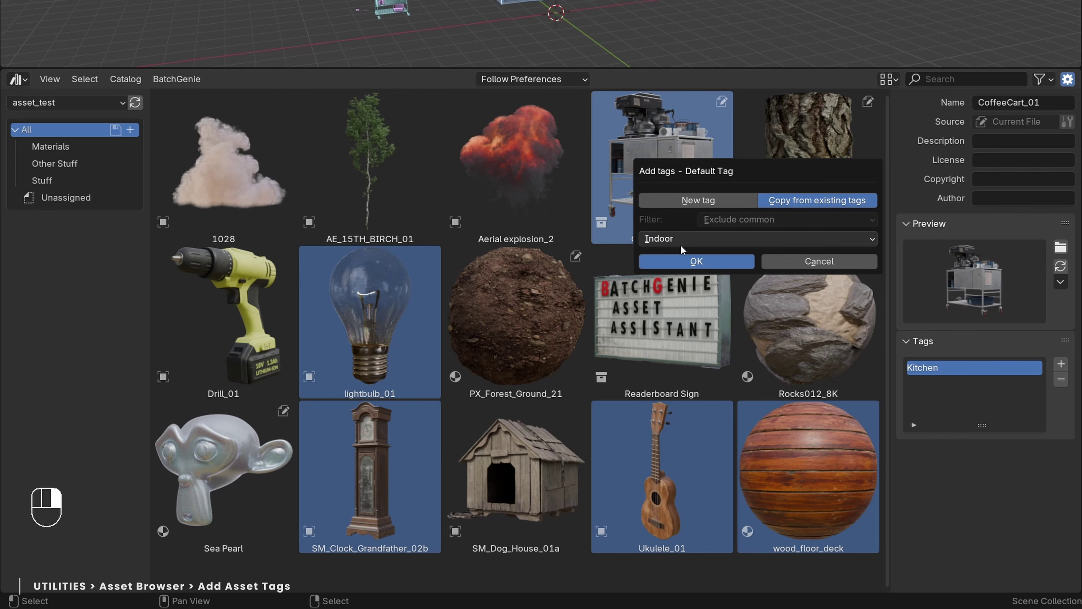
click(678, 266)
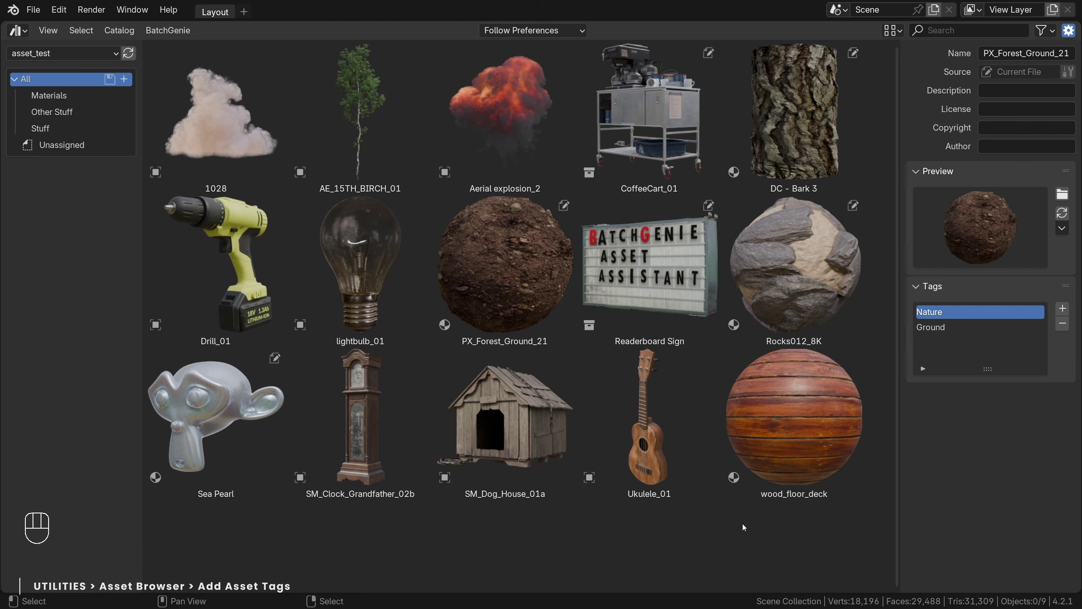
Add Object: Triangles tags to all assets in the library, using the N tris format and Abbreviate rounding.
key(a)
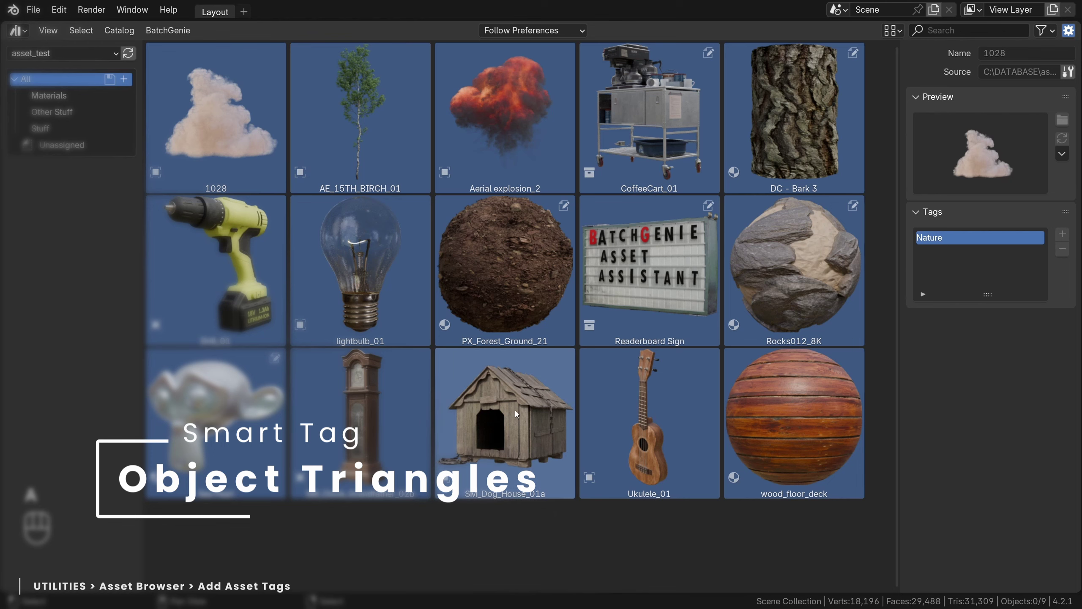
right_click(516, 414)
mouse_move(516, 410)
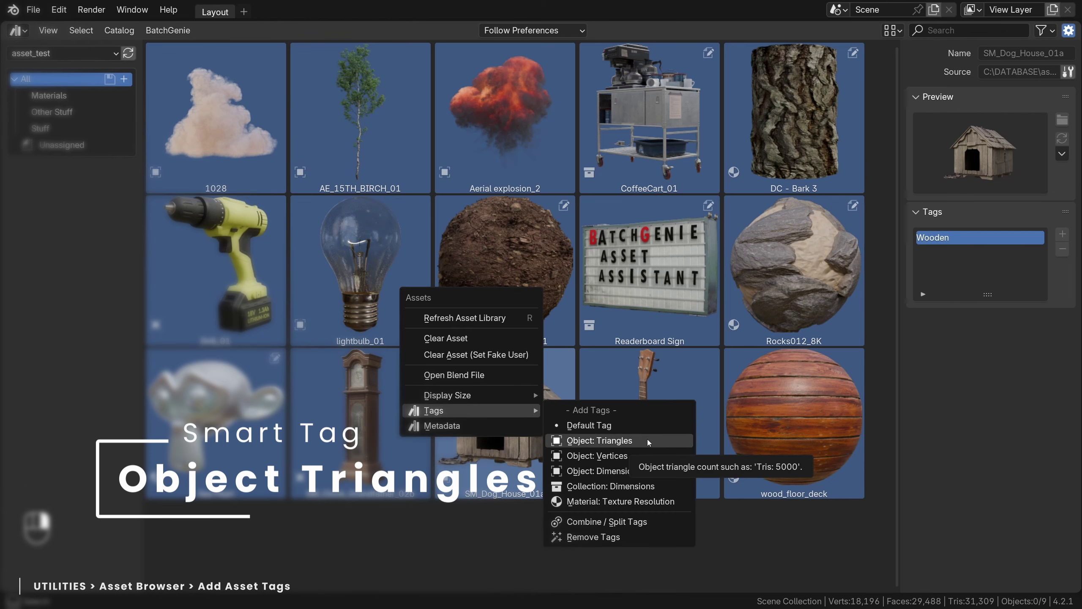
click(666, 441)
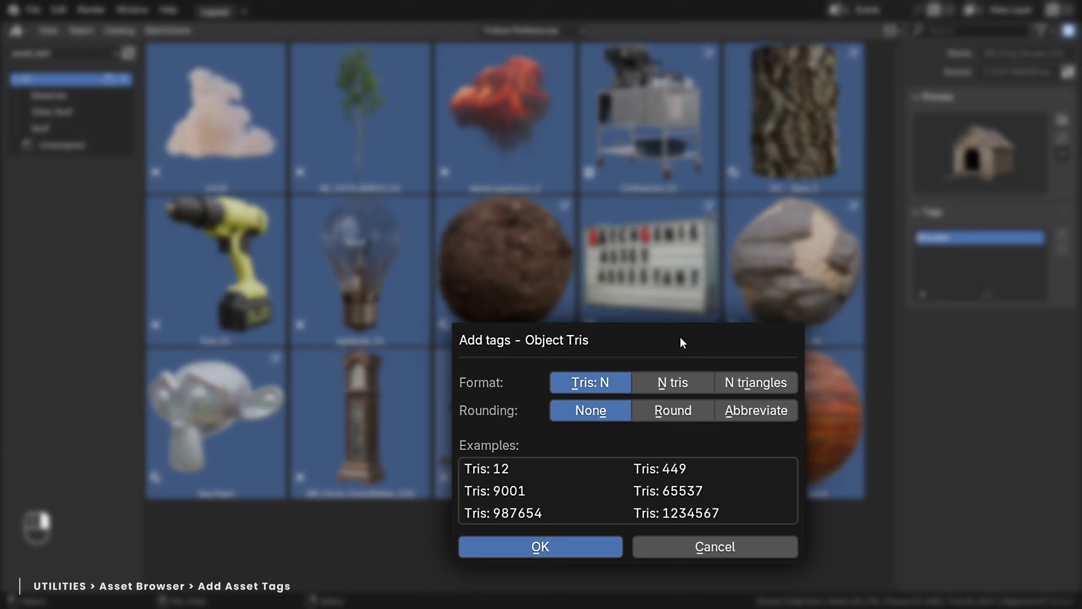
click(694, 379)
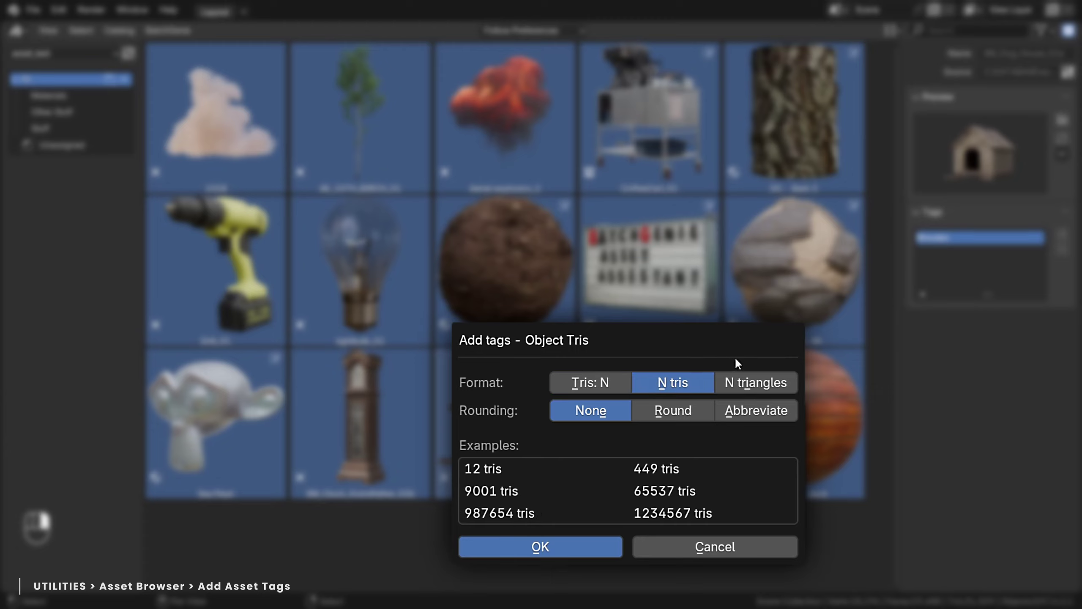
click(756, 382)
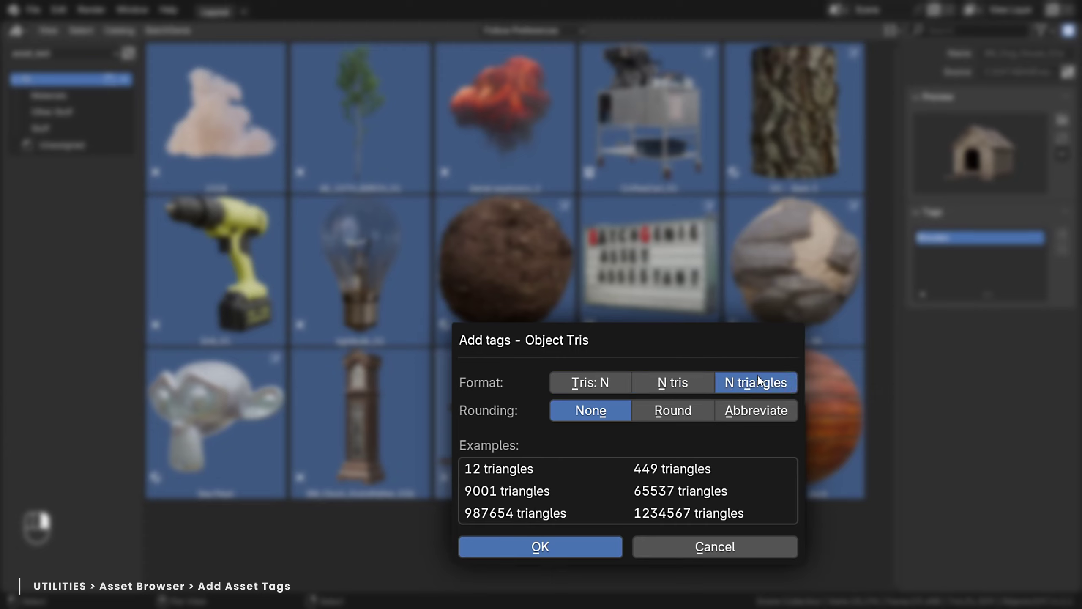
click(698, 413)
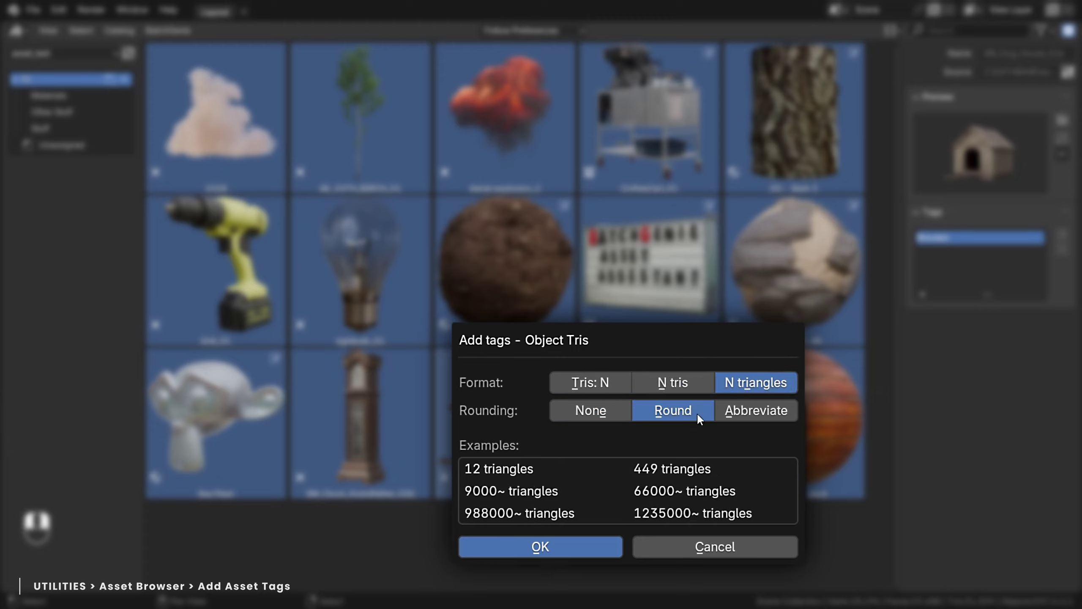
click(748, 414)
click(668, 387)
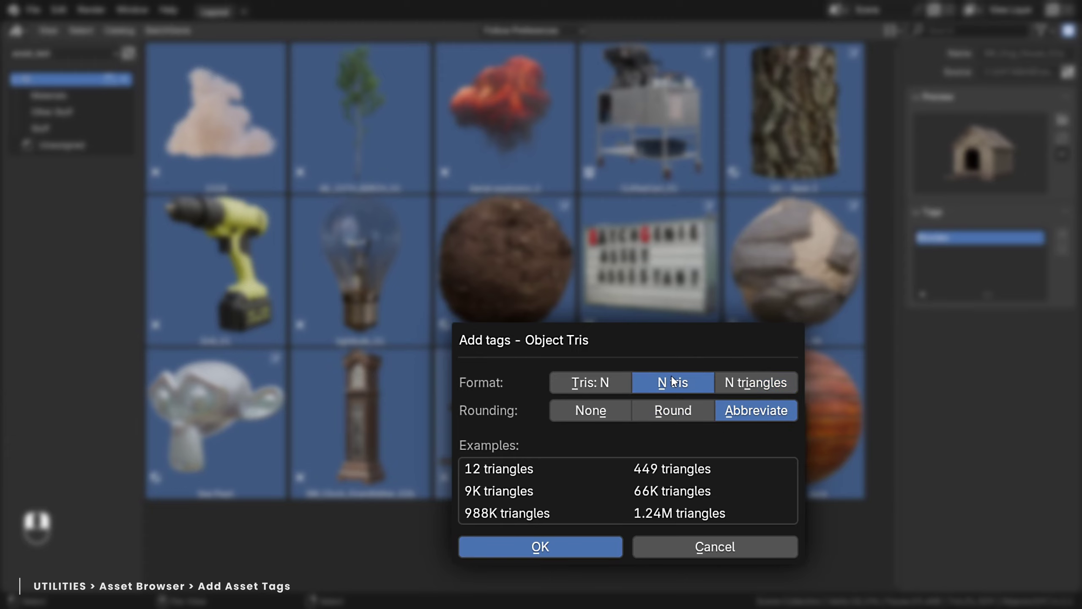
click(538, 547)
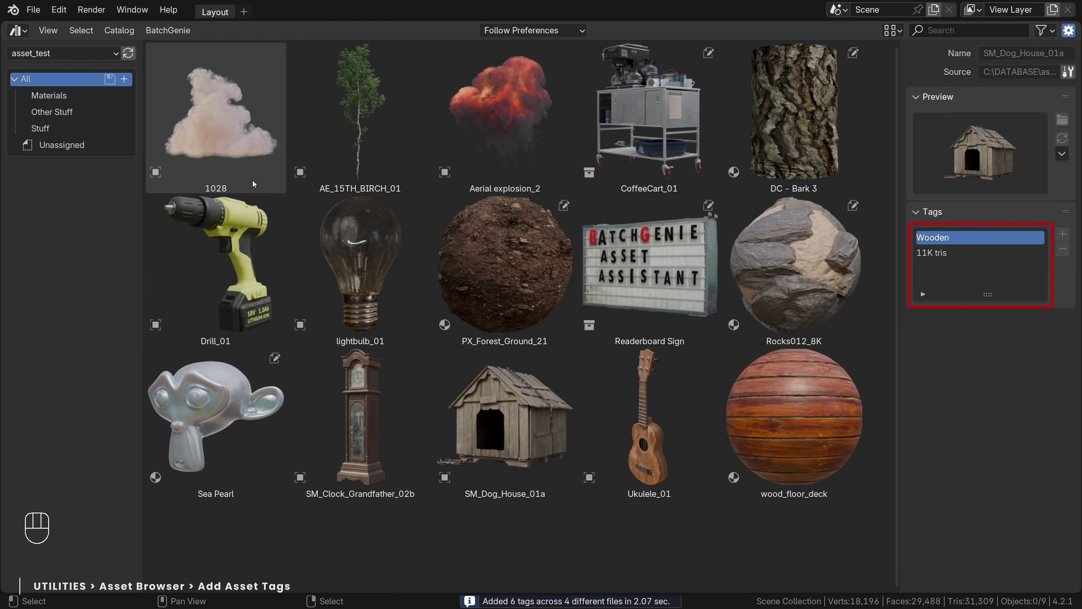
Check the triangle tags asset by asset, including AE_15TH_BIRCH_01, CoffeeCart_01, SM_Dog_House_01a, Ukulele_01 and the grandfather clock.
click(358, 117)
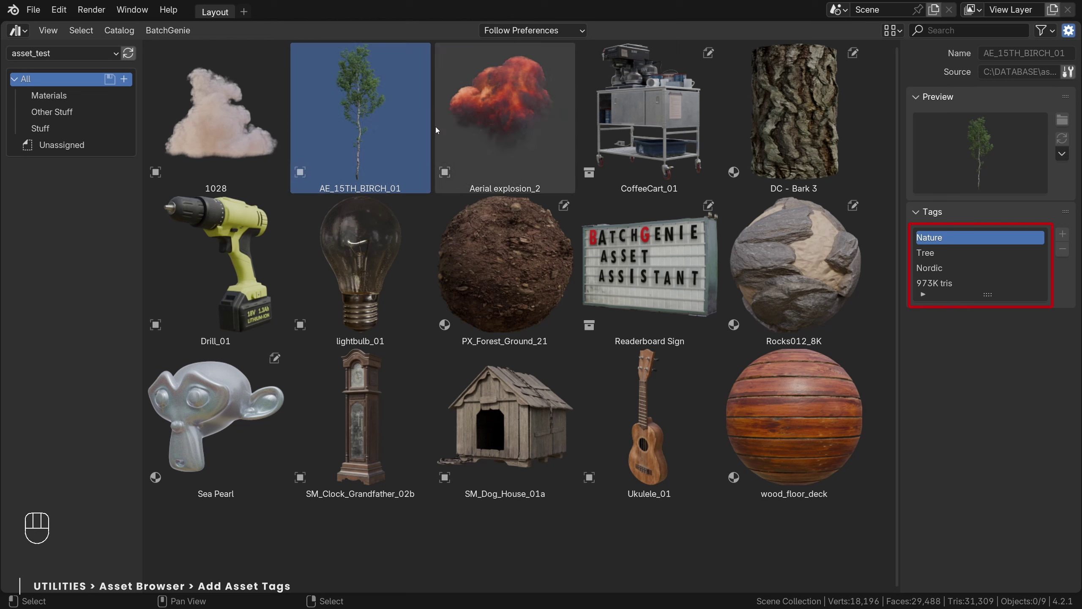
click(524, 125)
click(654, 141)
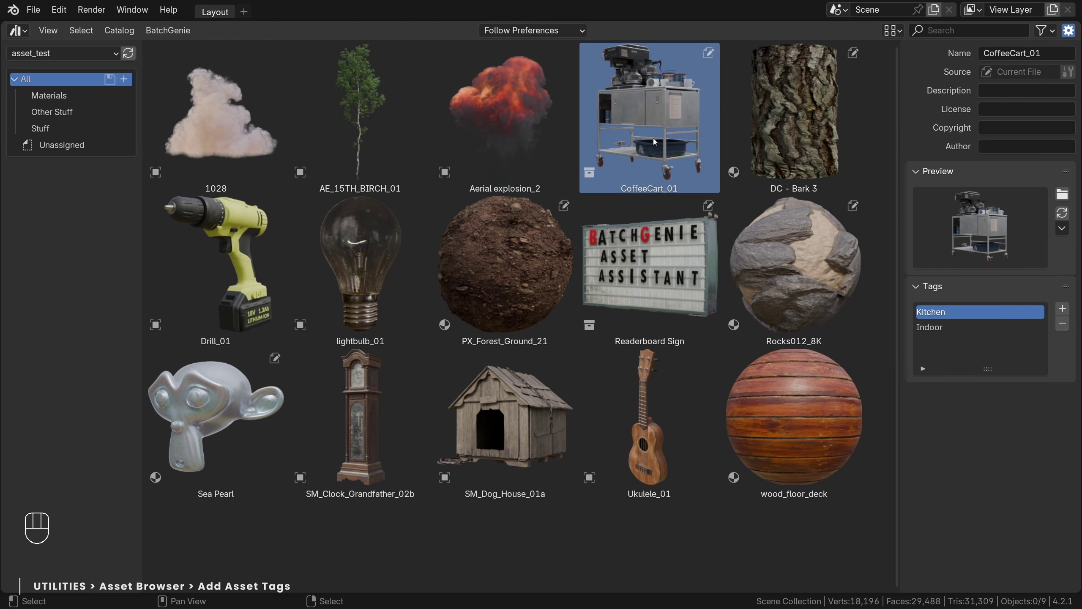
click(602, 274)
click(537, 393)
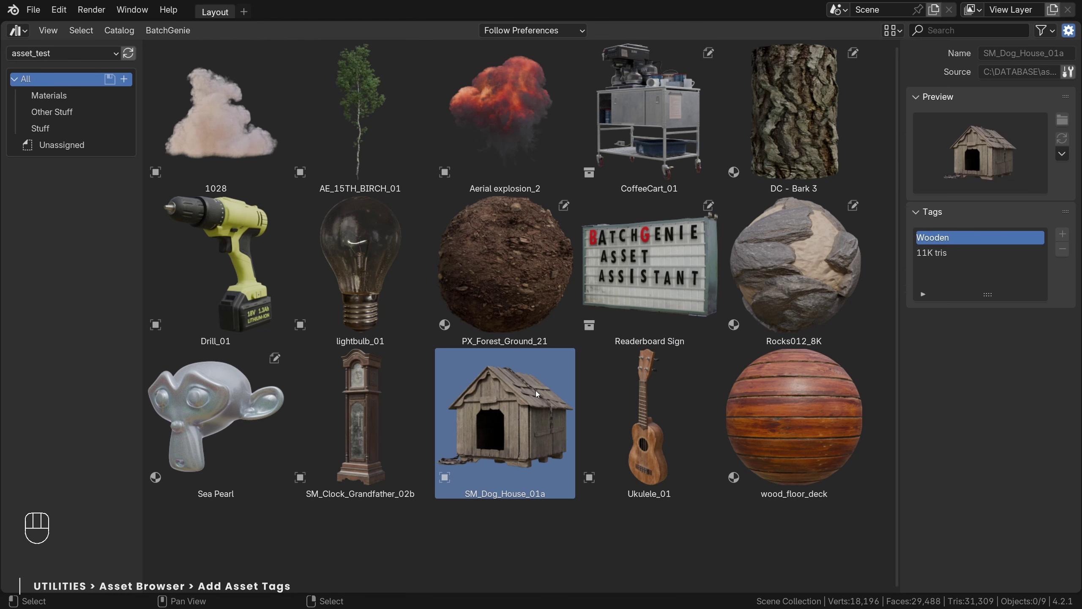
click(635, 415)
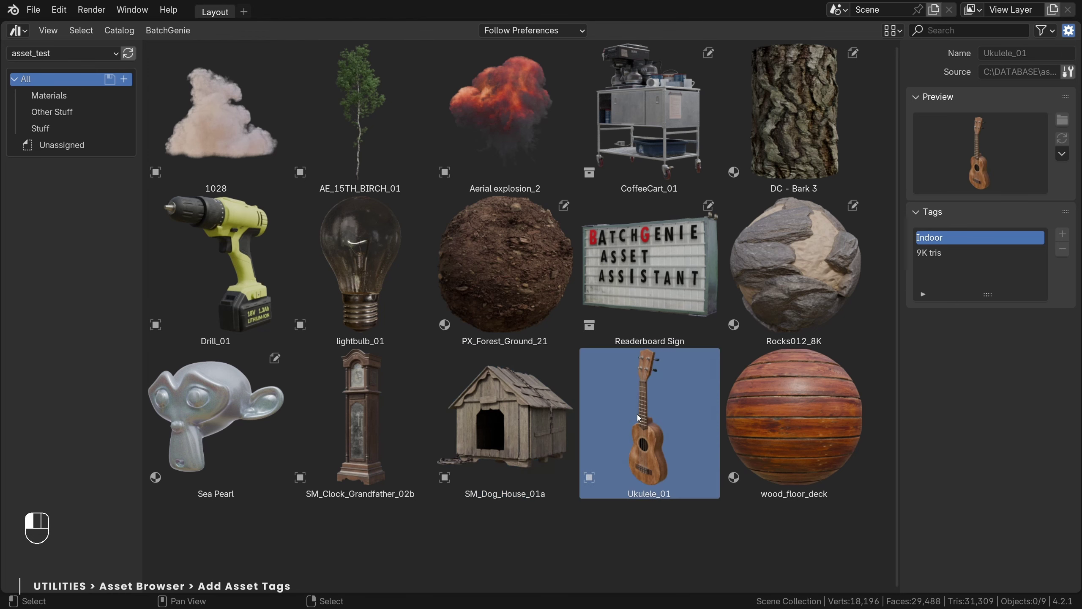
click(387, 428)
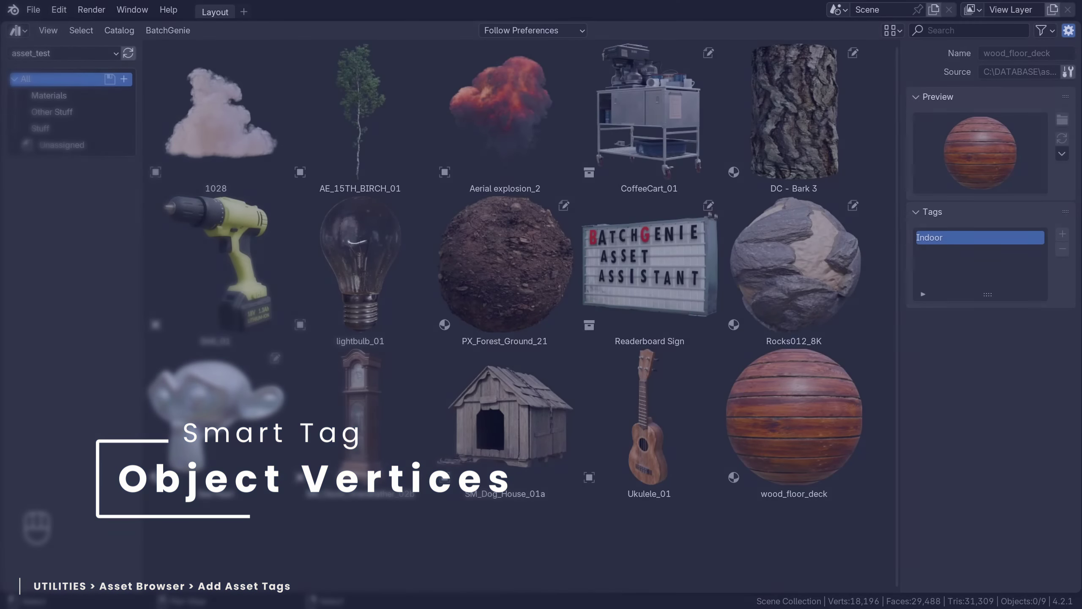
Add Object: Vertices tags to lightbulb_01, Drill_01 and AE_15TH_BIRCH_01, using the N vertices format and Abbreviate rounding.
click(363, 271)
ctrl+click(215, 260)
ctrl+click(345, 150)
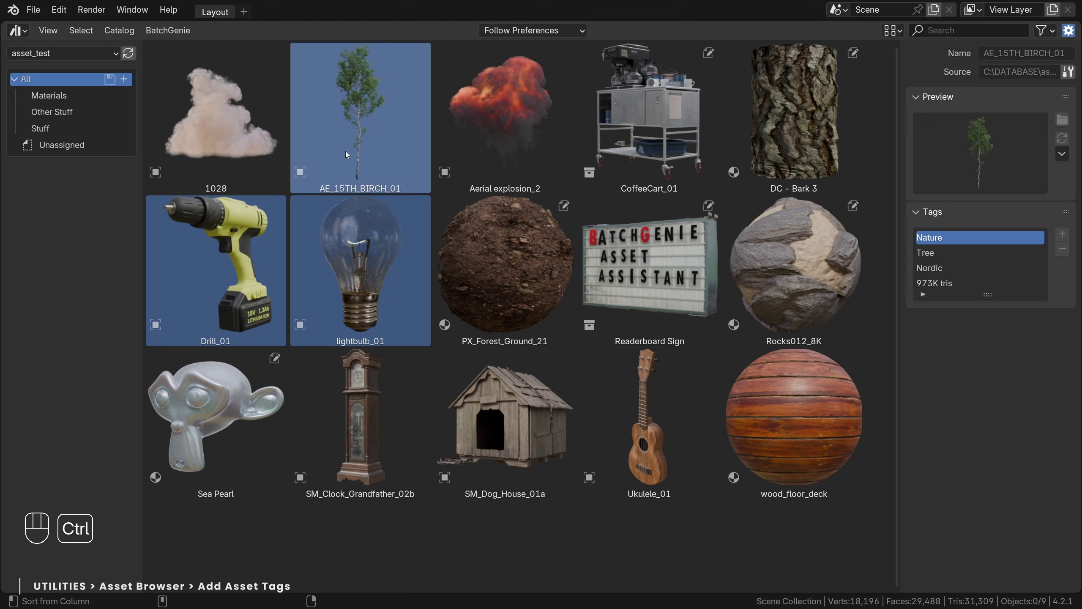
right_click(345, 151)
click(346, 152)
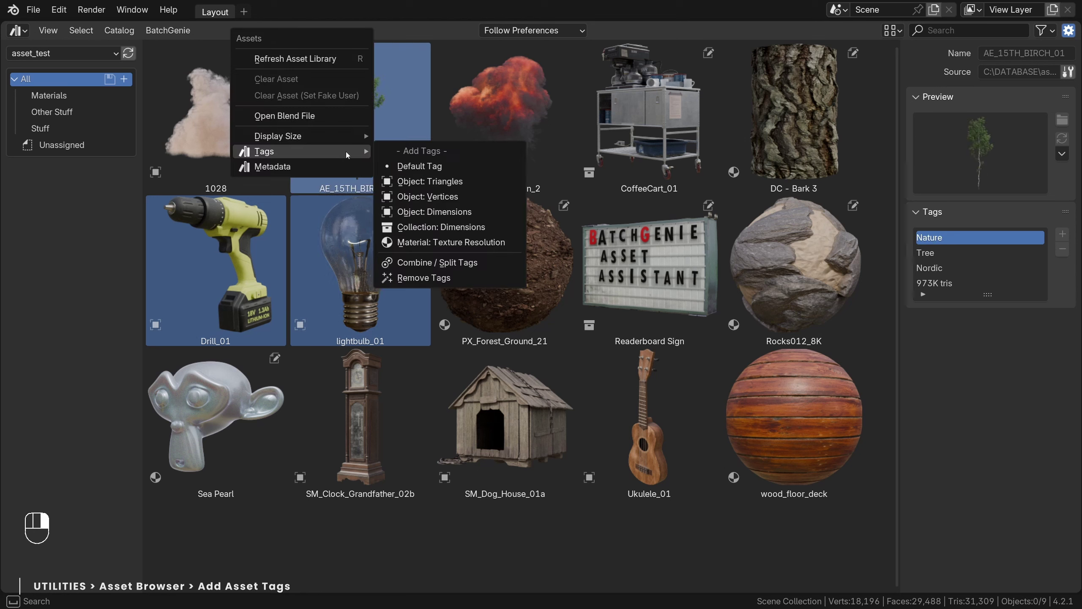
click(514, 197)
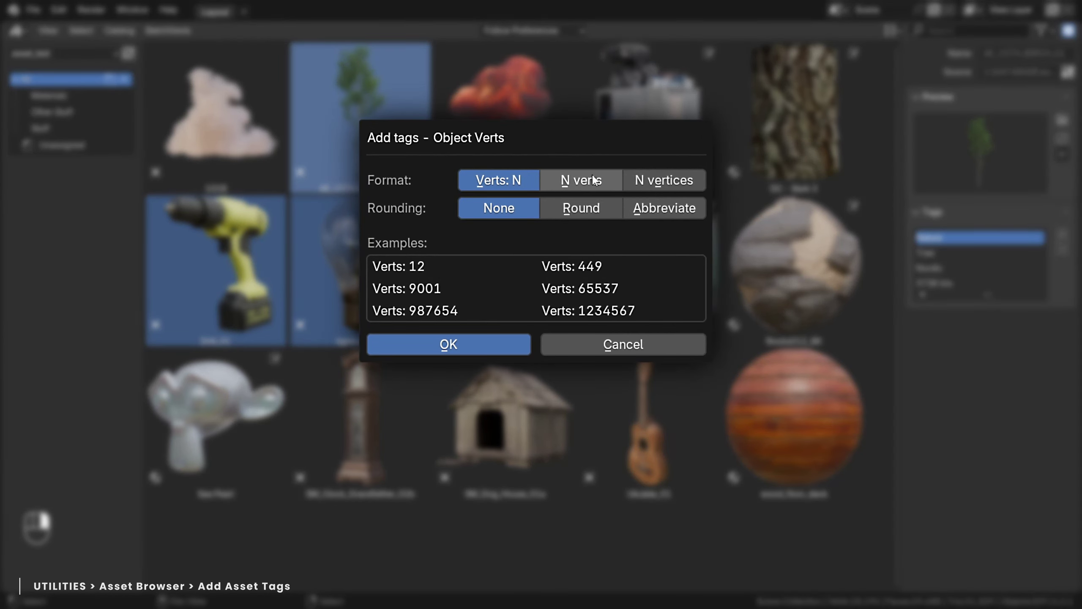
click(607, 175)
click(668, 175)
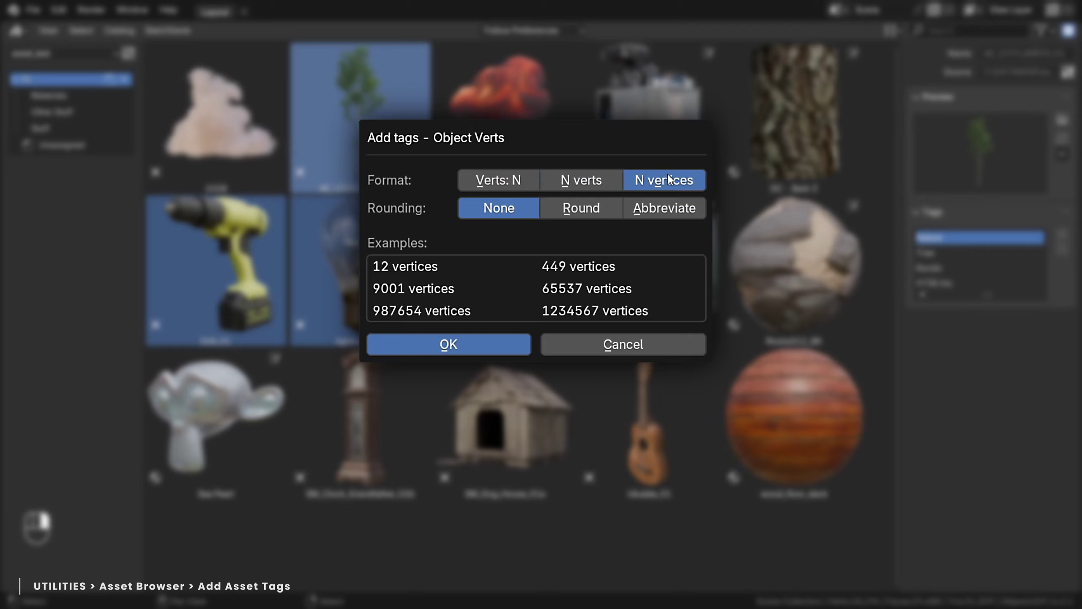
click(680, 209)
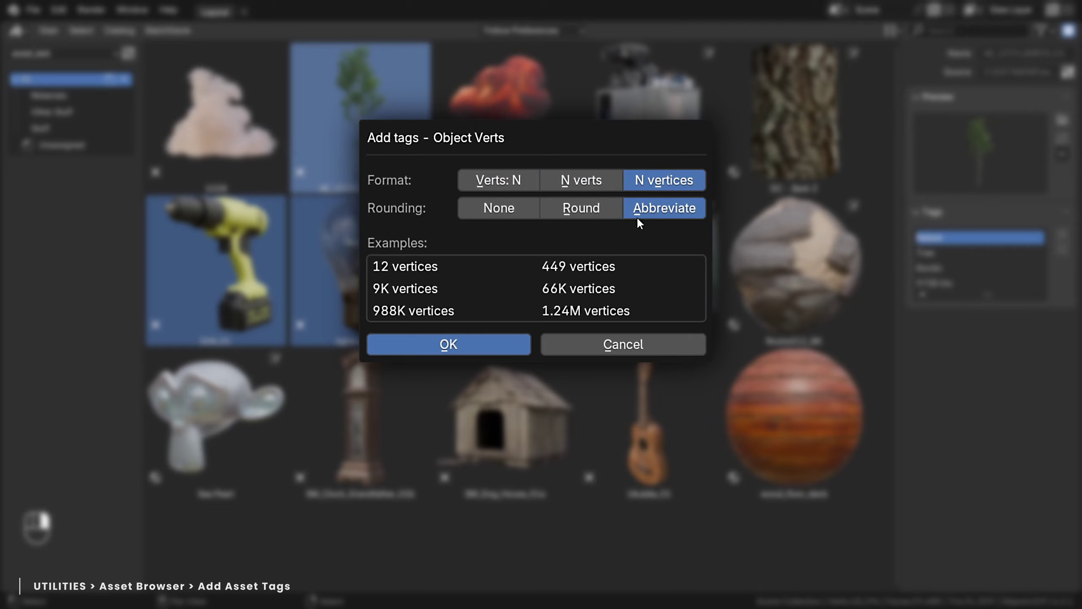
click(586, 210)
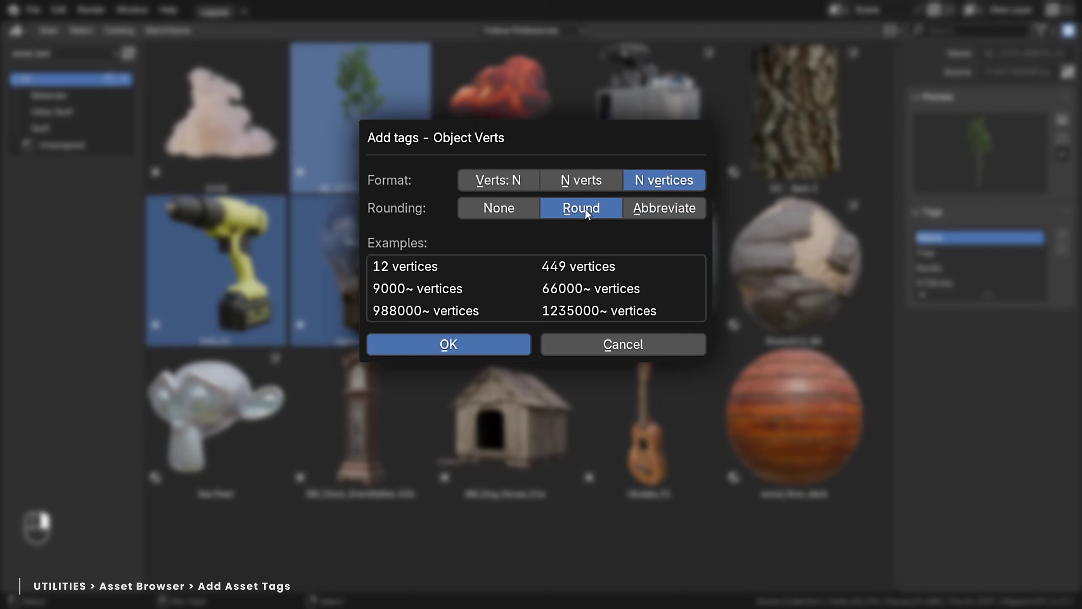
click(655, 213)
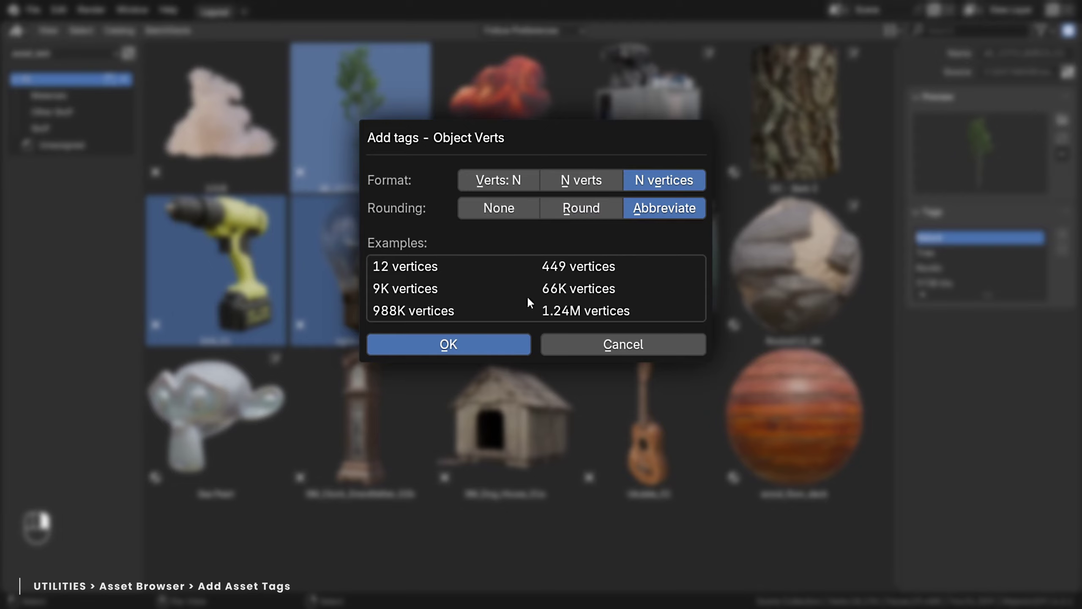
click(486, 340)
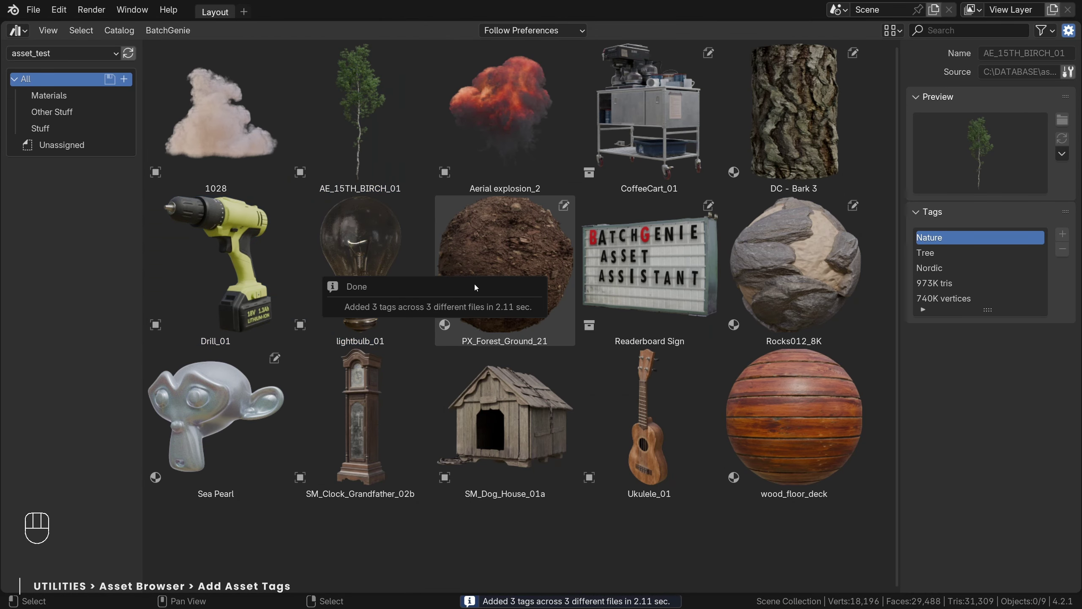
Check the vertex tags of AE_15TH_BIRCH_01, lightbulb_01 and Drill_01.
click(365, 136)
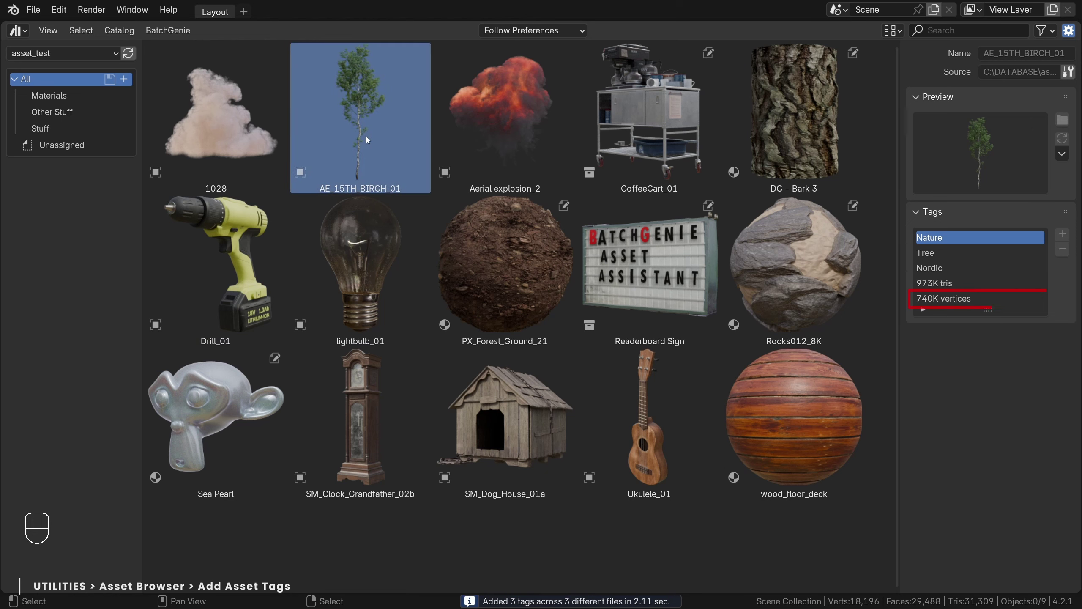
click(385, 255)
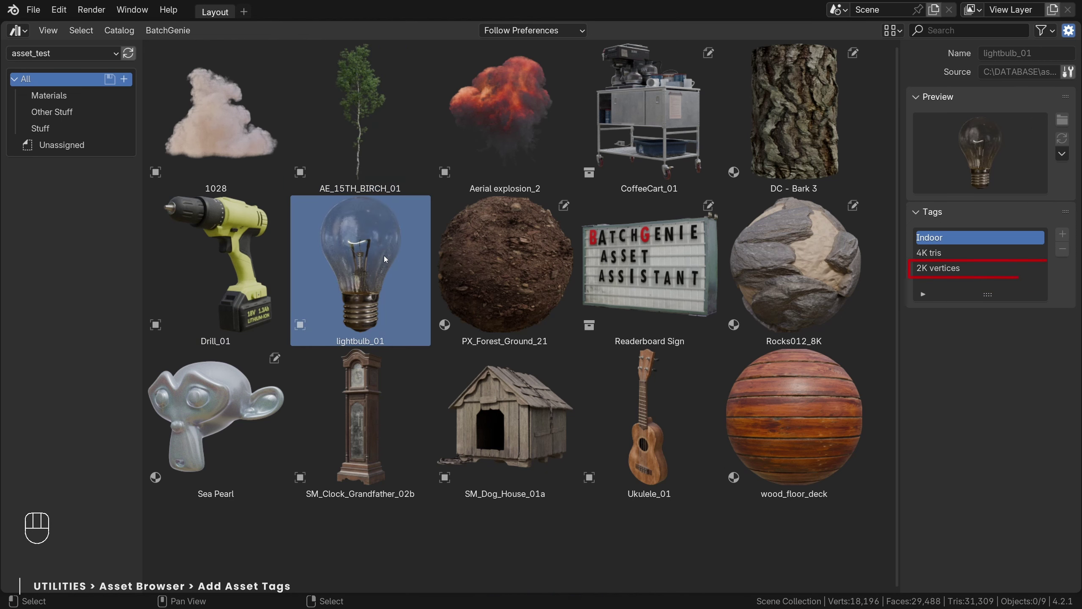
click(249, 257)
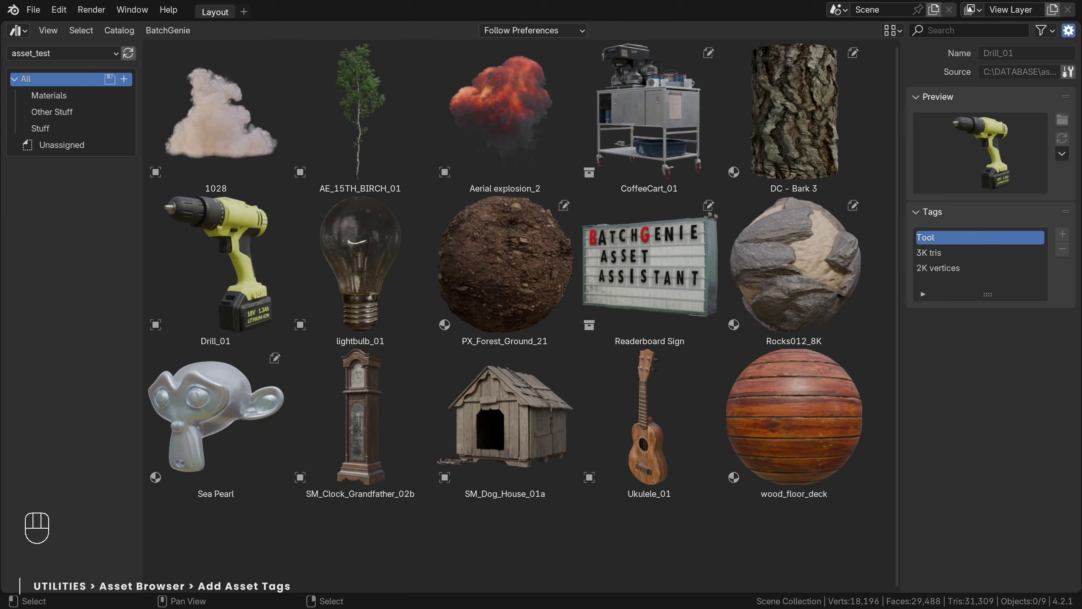
Open dimension tagging for Readerboard Sign, Drill_01, lightbulb_01, SM_Clock_Grandfather_02b, SM_Dog_House_01a and Ukulele_01, targeting both objects and collections.
ctrl+click(217, 264)
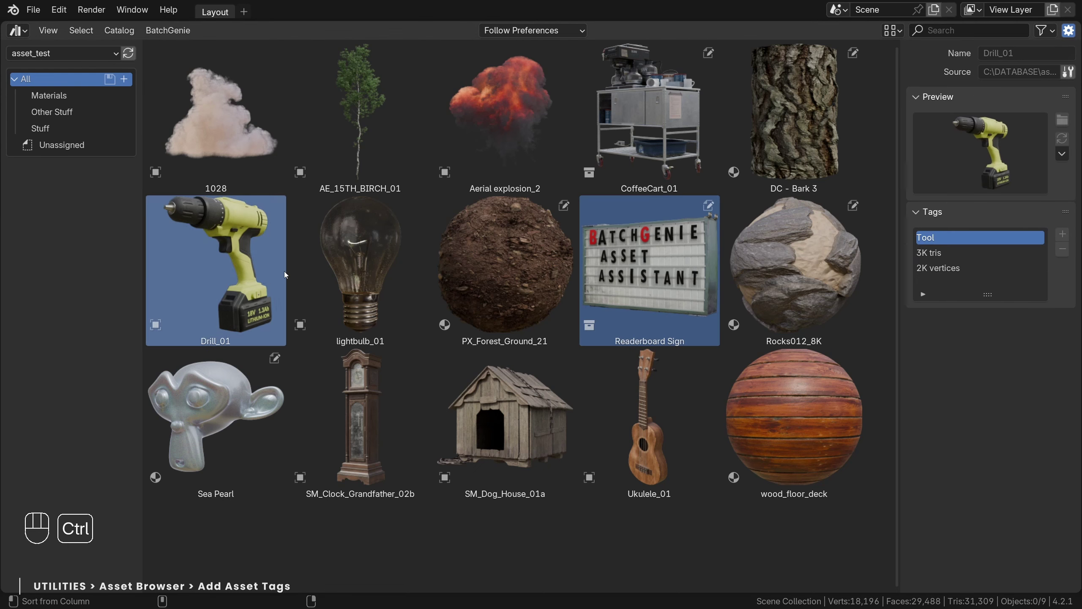
ctrl+click(361, 273)
ctrl+click(360, 418)
ctrl+click(505, 418)
ctrl+click(615, 423)
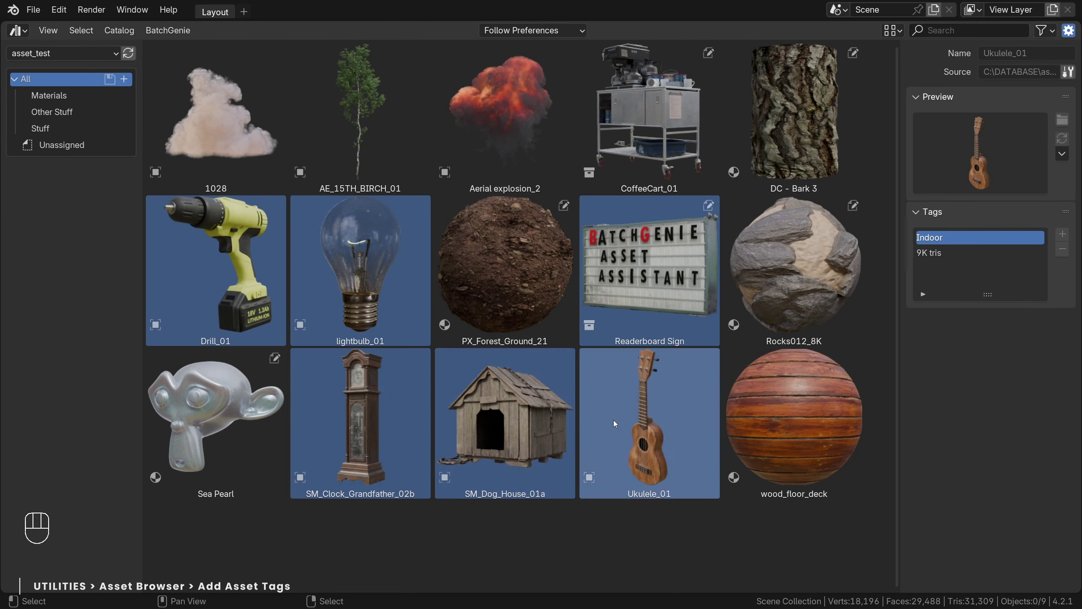
right_click(599, 321)
mouse_move(600, 321)
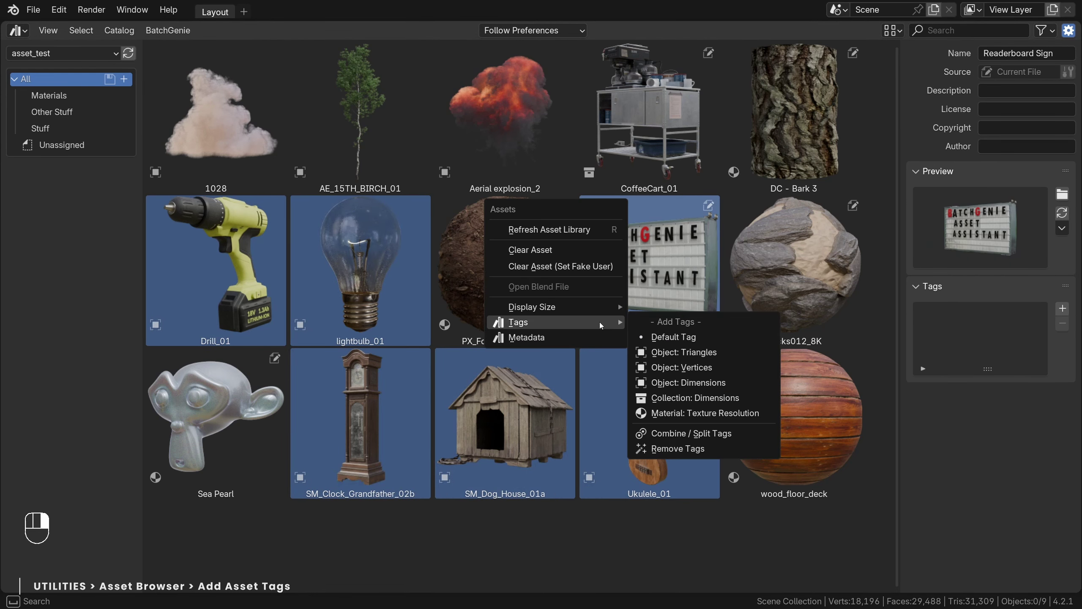
click(728, 383)
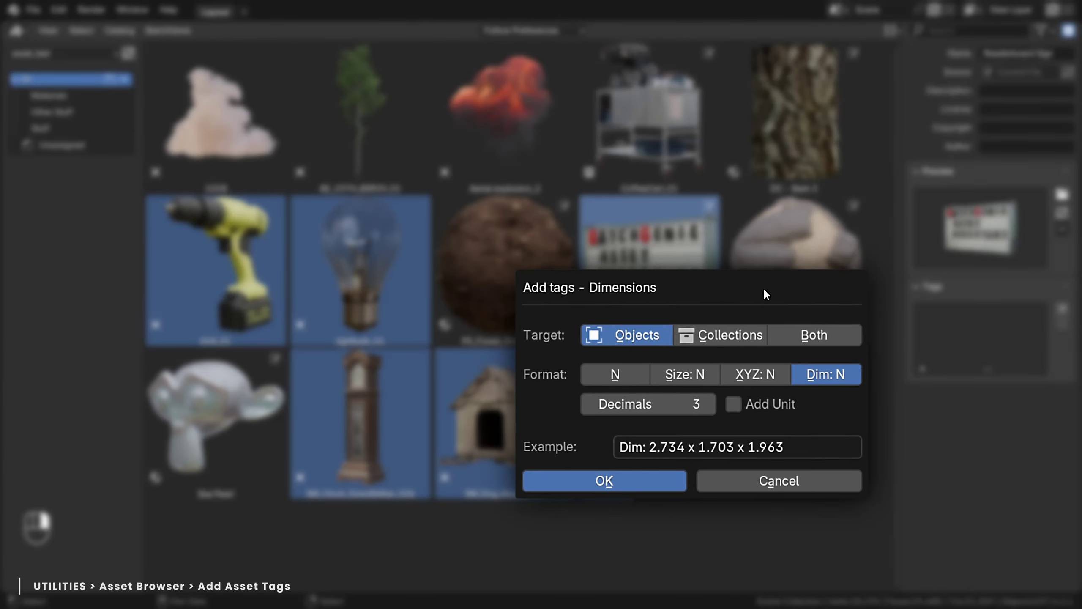
click(816, 334)
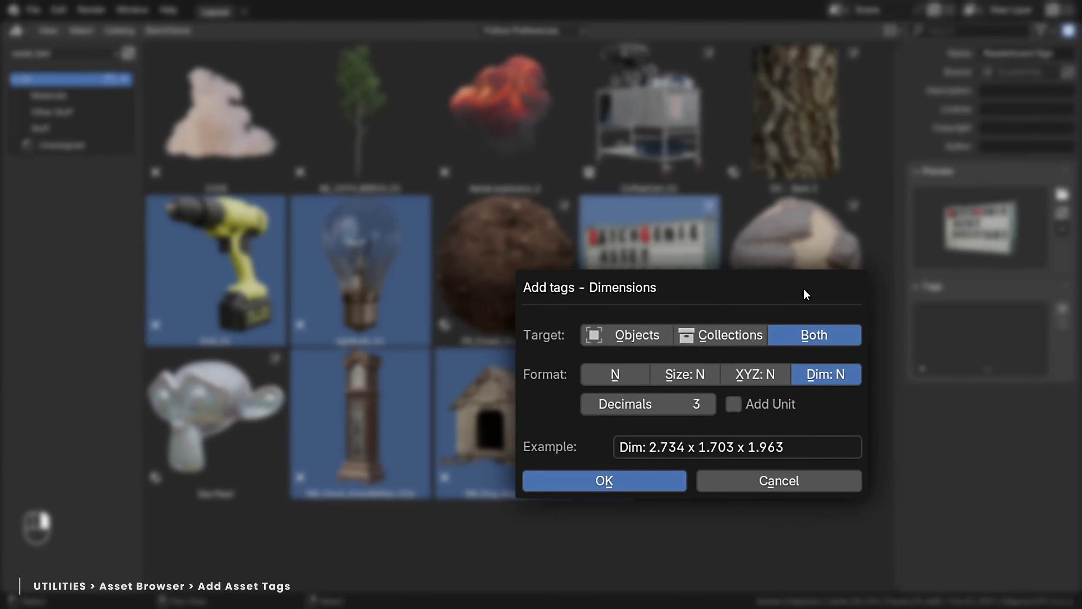
Add the dimension tags in the plain N format with 3 decimals and the unit included.
click(630, 374)
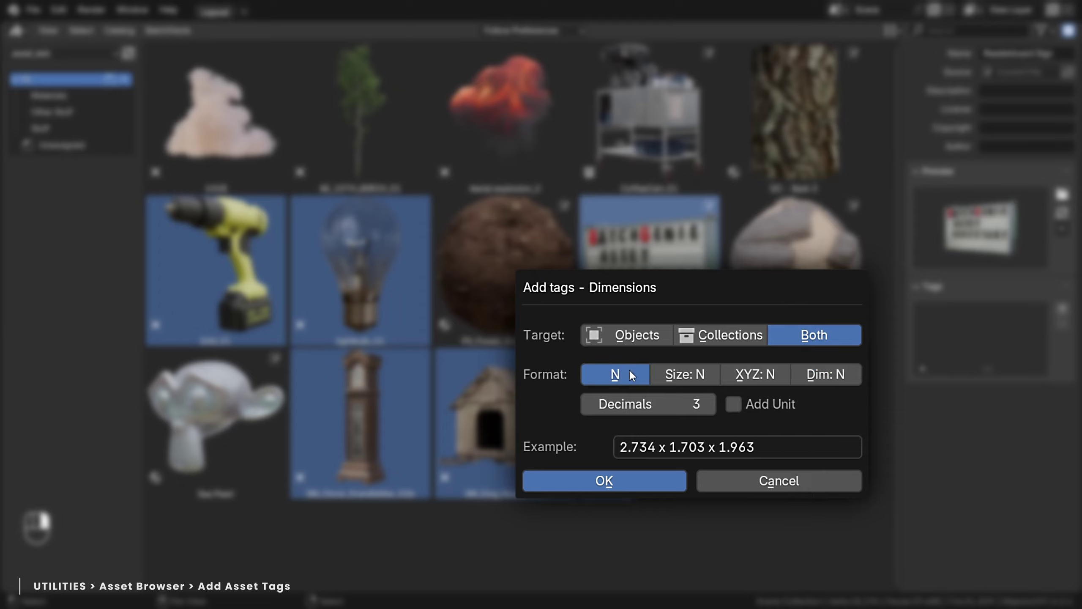
click(682, 374)
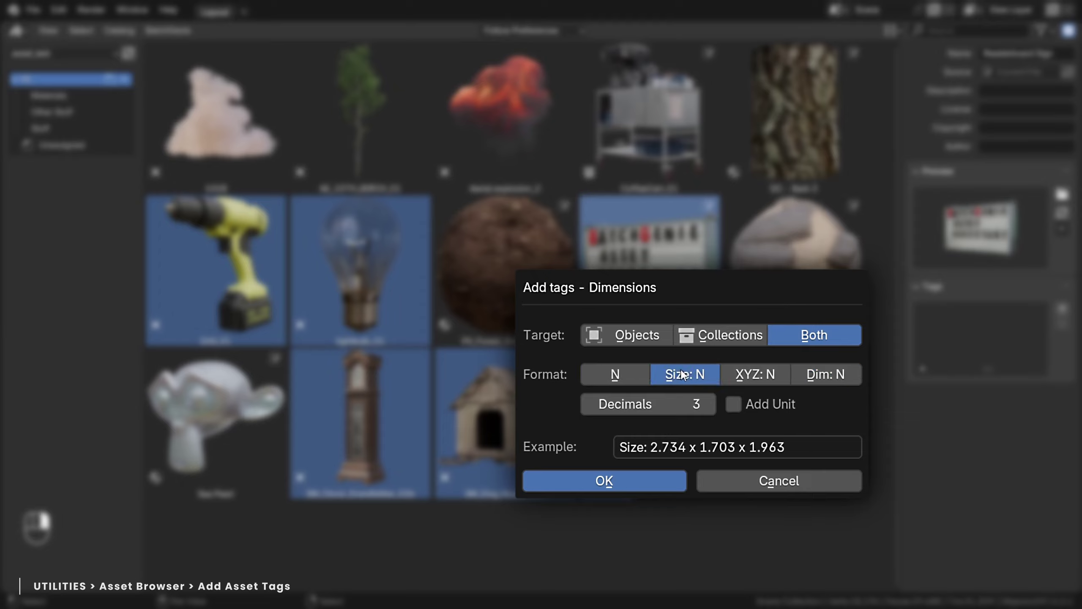
click(736, 378)
click(825, 379)
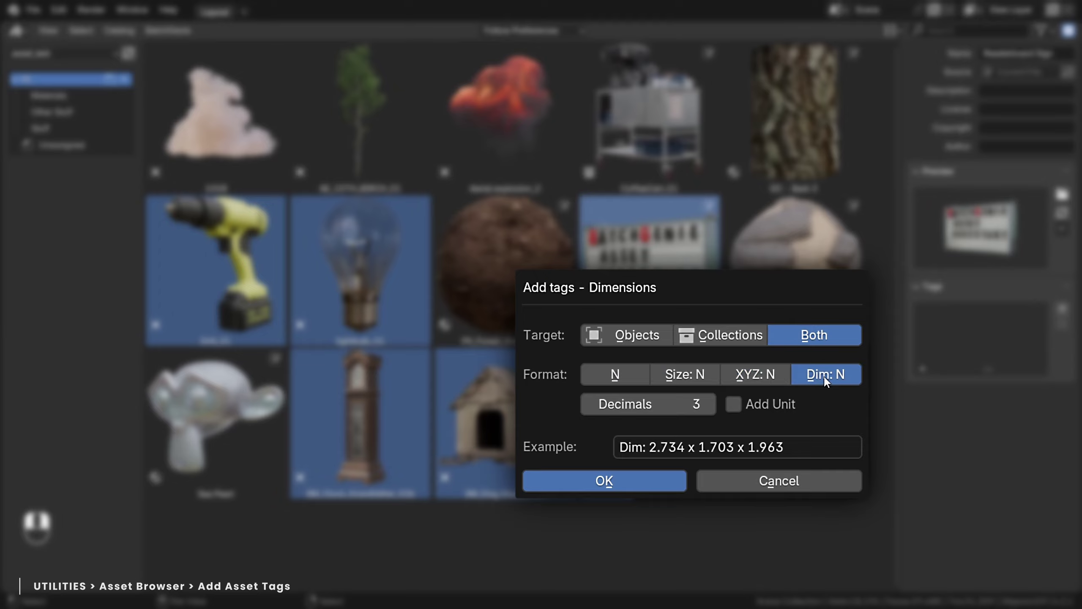
click(622, 374)
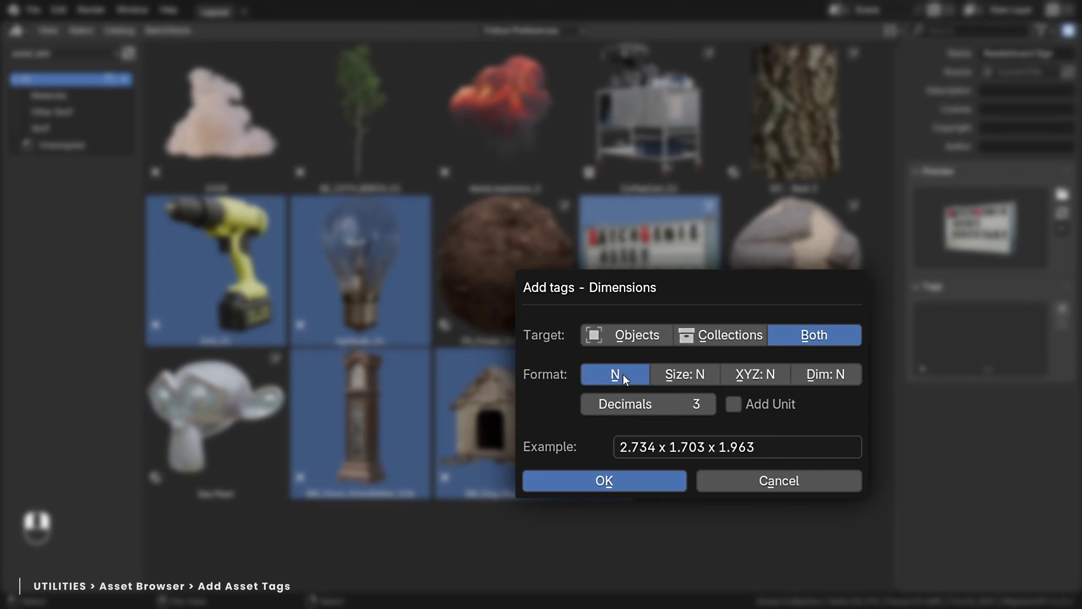
click(588, 404)
click(588, 404)
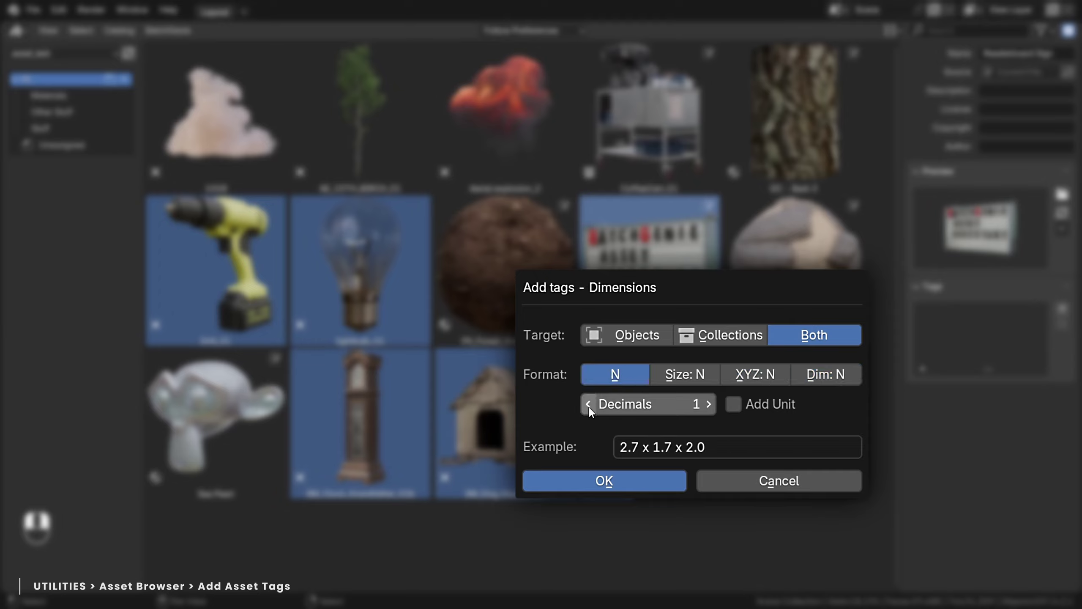
click(708, 403)
click(708, 404)
click(708, 403)
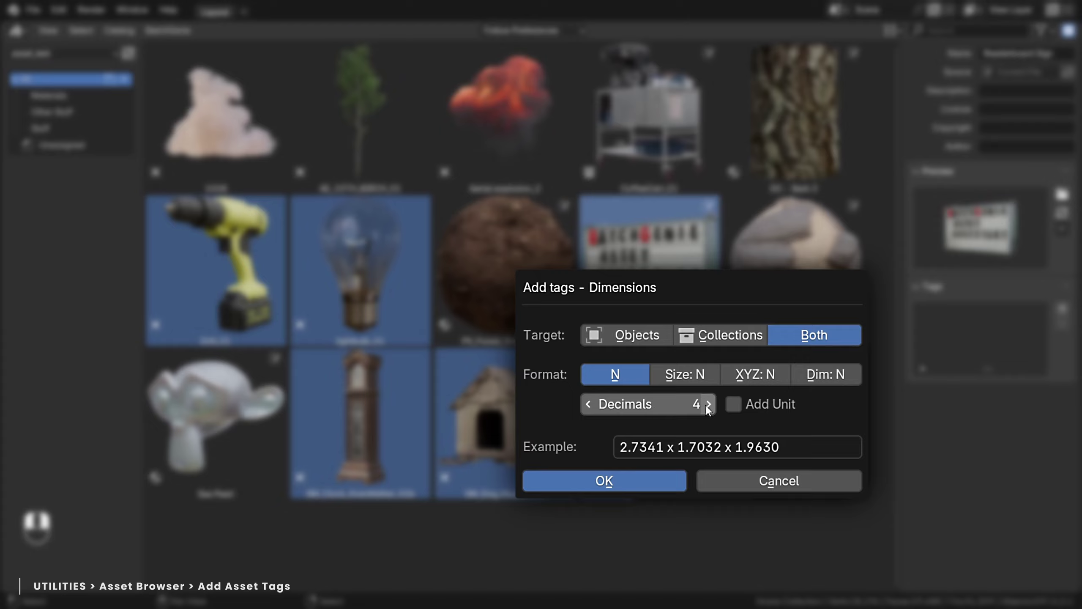
click(589, 404)
click(733, 404)
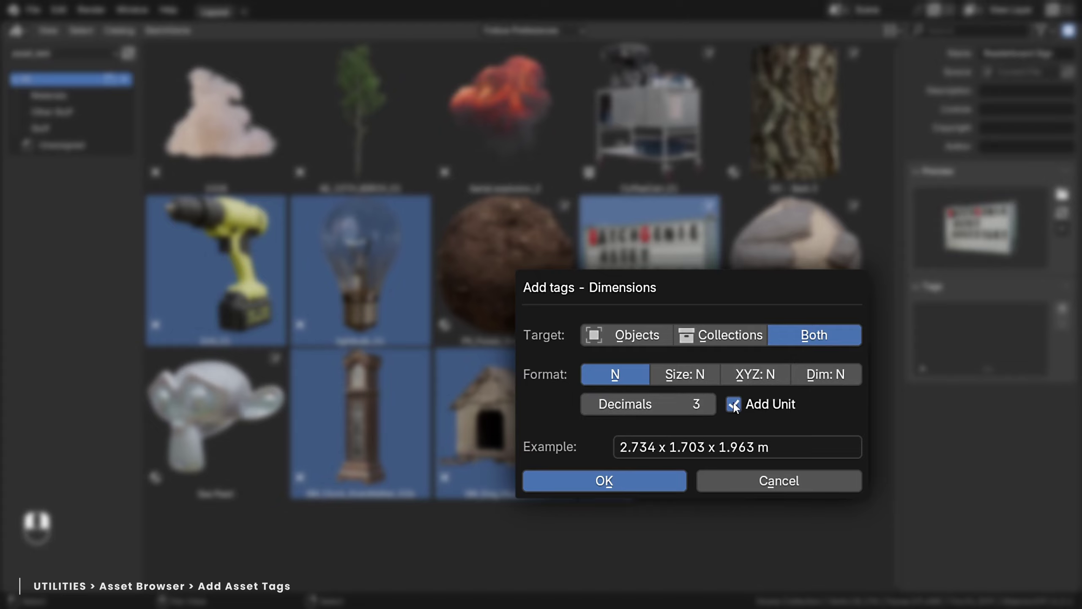
click(604, 481)
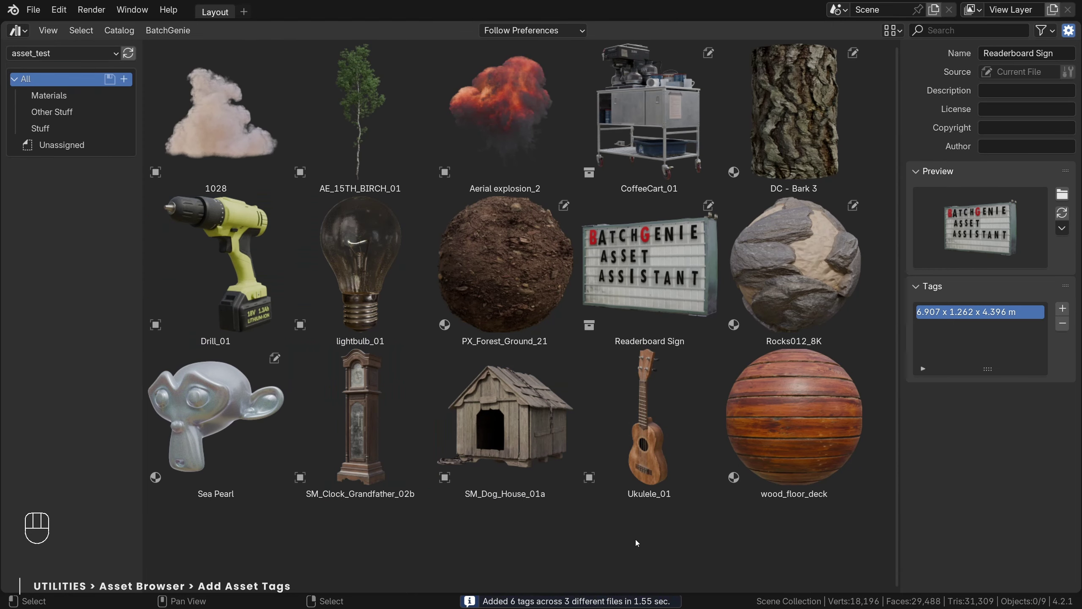
Check the dimension tags of Readerboard Sign, Ukulele_01, SM_Dog_House_01a and SM_Clock_Grandfather_02b.
click(663, 333)
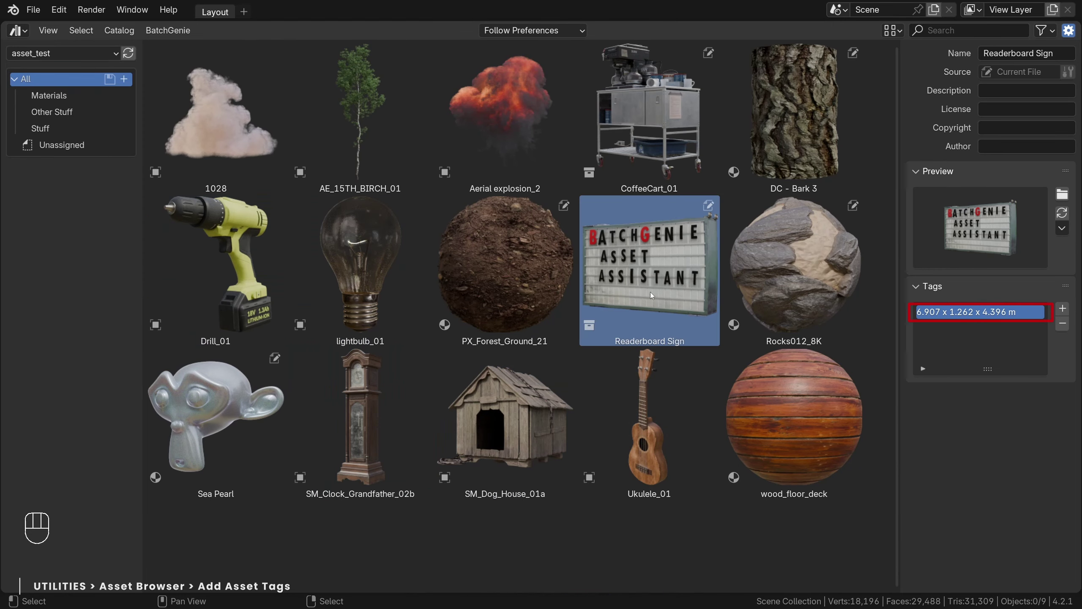
click(656, 405)
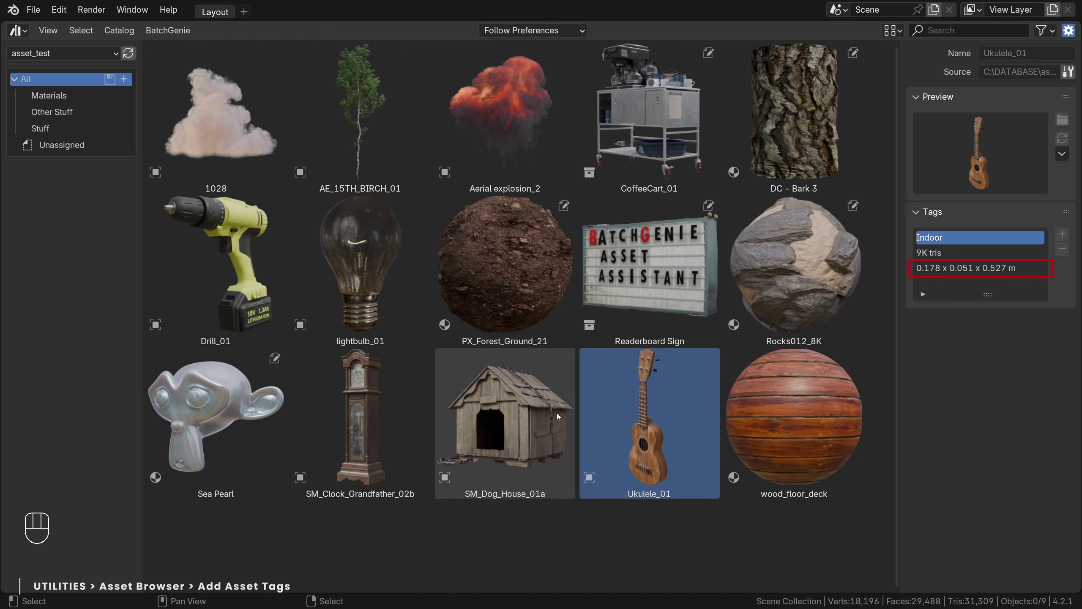
click(517, 415)
click(381, 423)
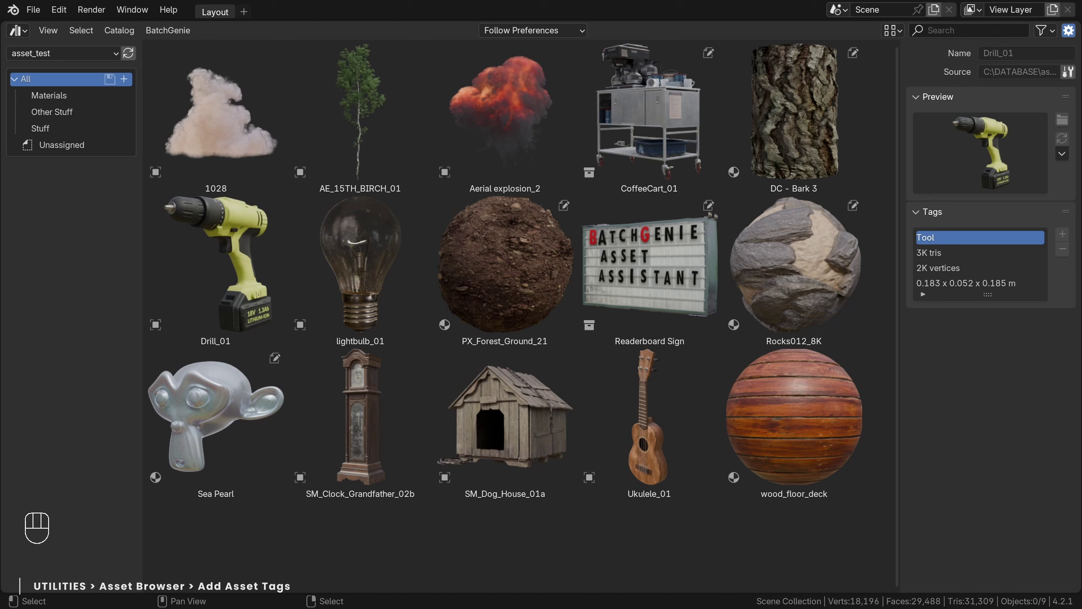
Add Material: Texture Resolution tags to wood_floor_deck, Rocks012_8K and PX_Forest_Ground_21.
click(800, 430)
ctrl+click(794, 272)
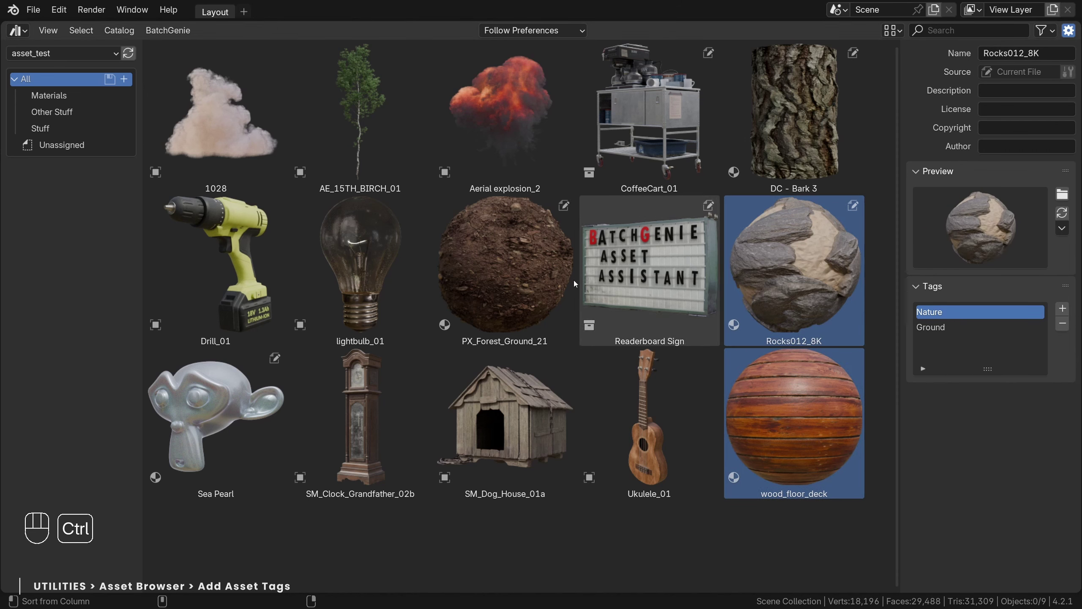
ctrl+click(533, 277)
click(168, 30)
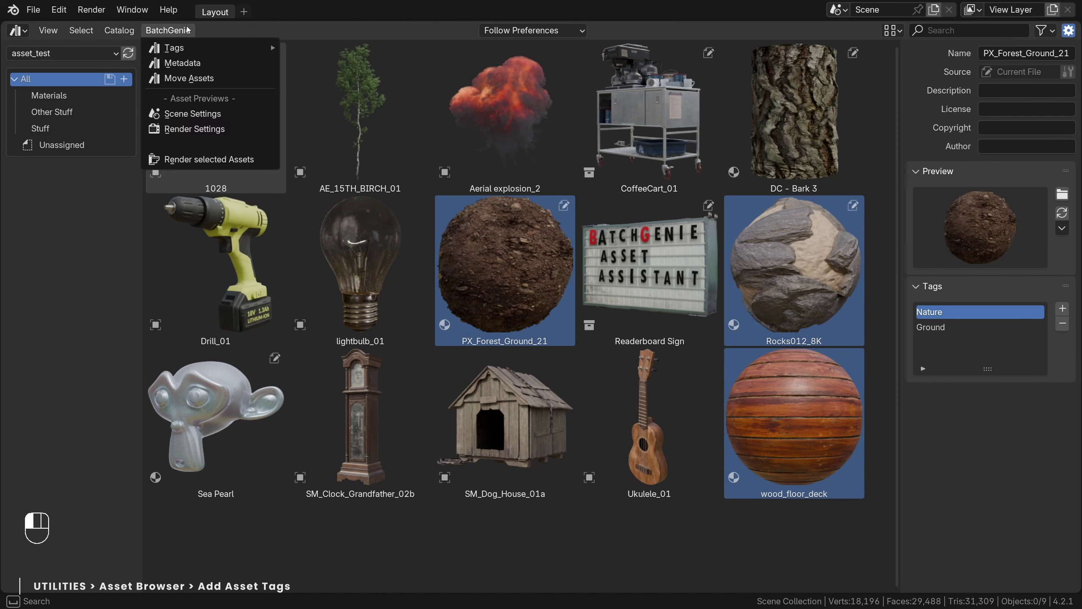
mouse_move(260, 47)
click(387, 138)
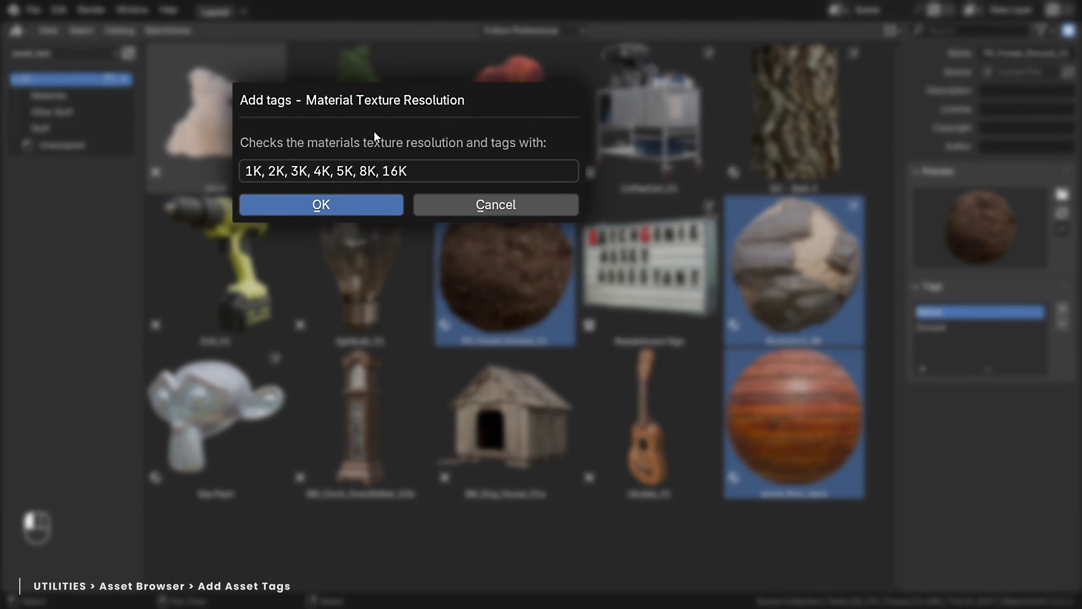
click(301, 207)
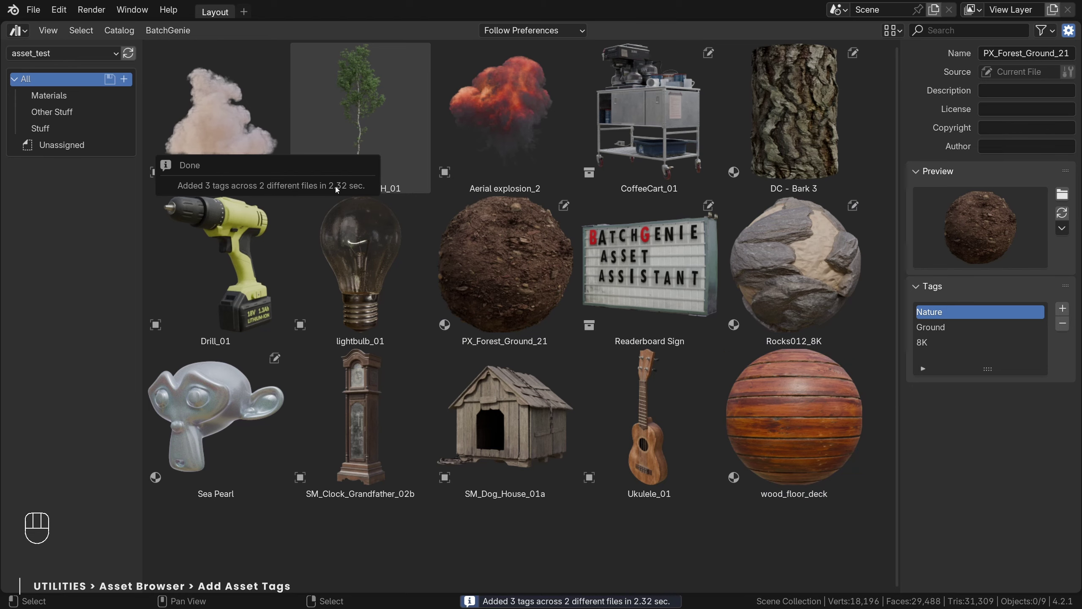
Check the resolution tags of PX_Forest_Ground_21, Rocks012_8K and wood_floor_deck.
click(518, 285)
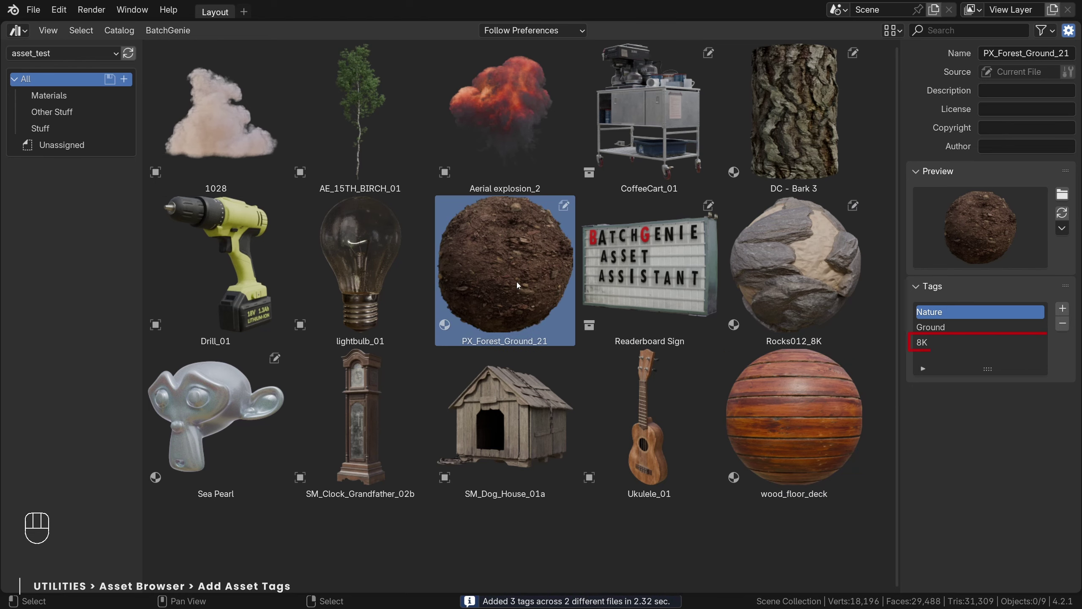
click(792, 299)
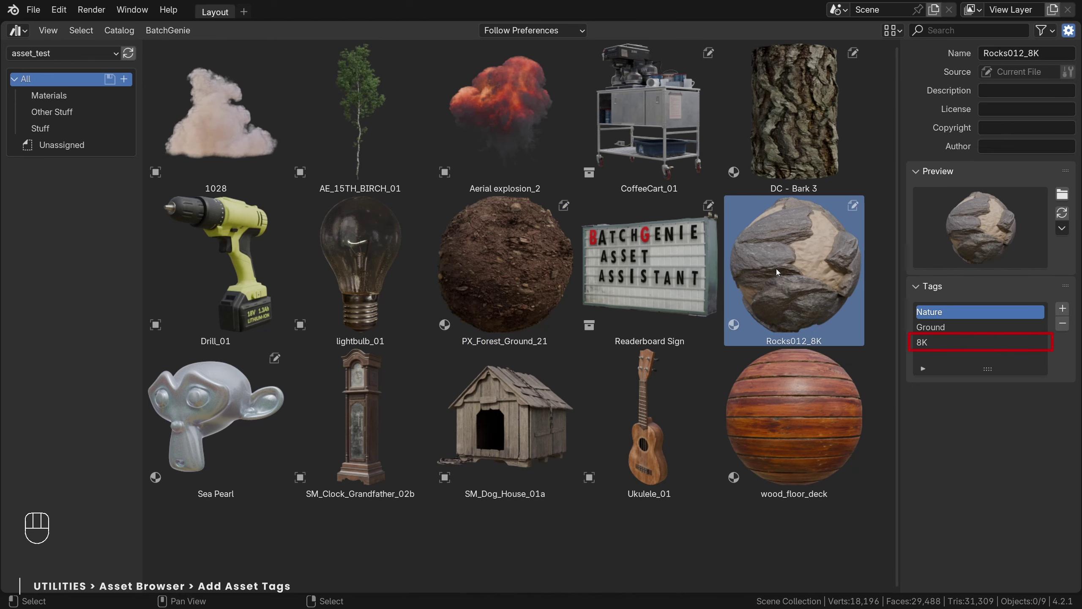
click(796, 381)
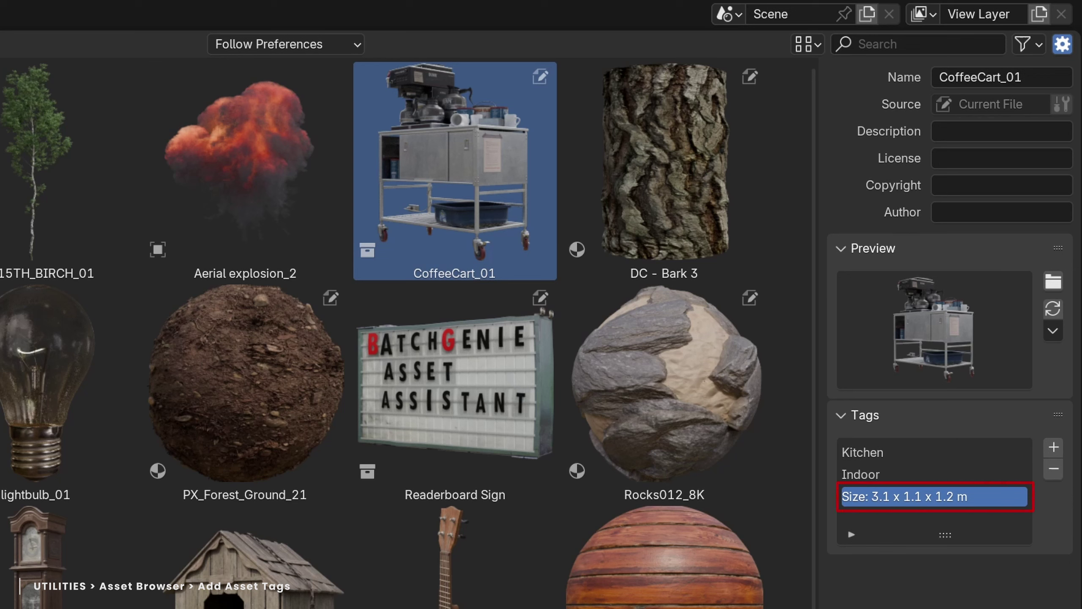
Update CoffeeCart_01's Collection: Dimensions tag using the Size: N format with 2 decimals and the unit.
right_click(418, 192)
mouse_move(419, 191)
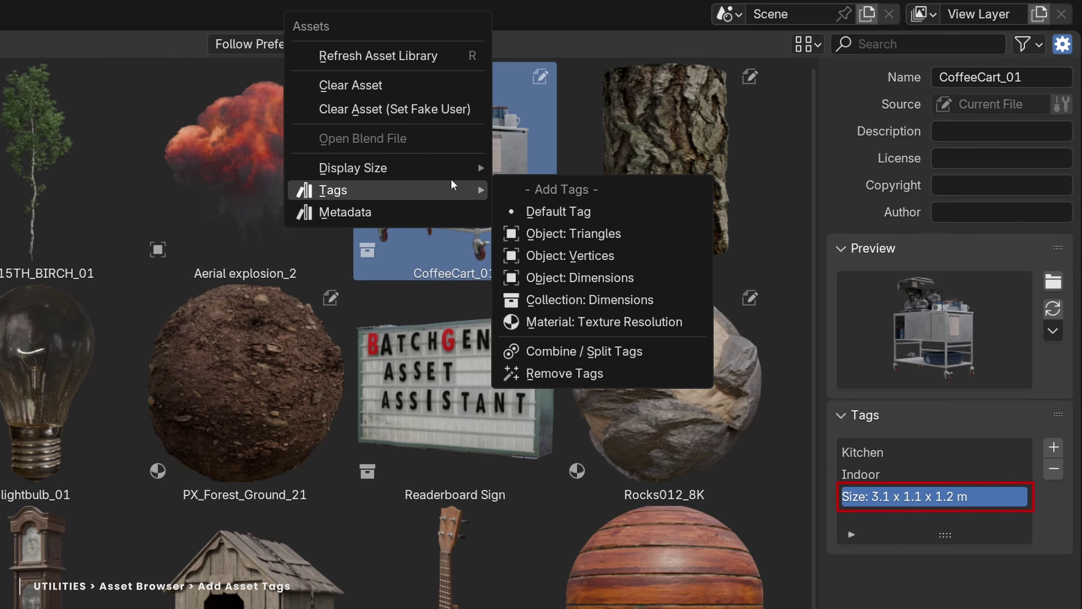
click(636, 299)
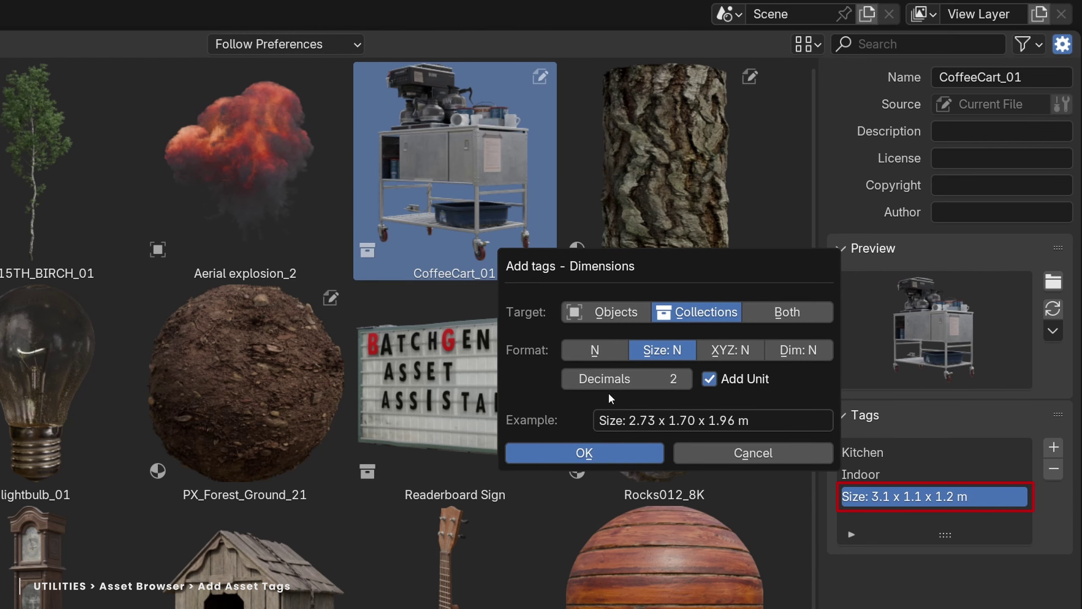
click(586, 453)
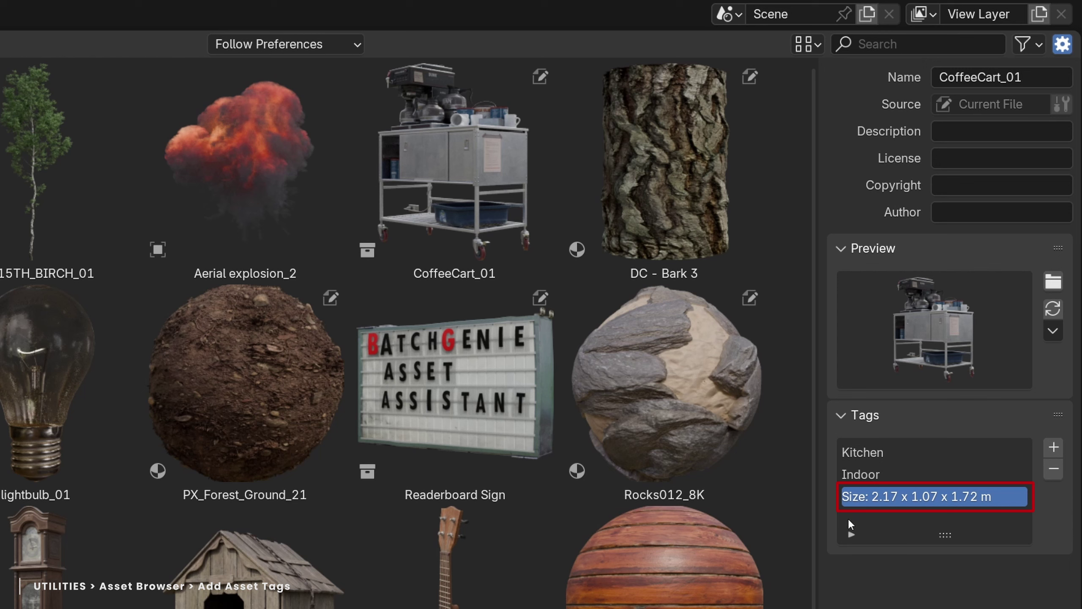
Retag CoffeeCart_01 with Collection: Dimensions in the plain N format, using 1 decimal and the unit.
right_click(469, 216)
mouse_move(468, 214)
click(604, 325)
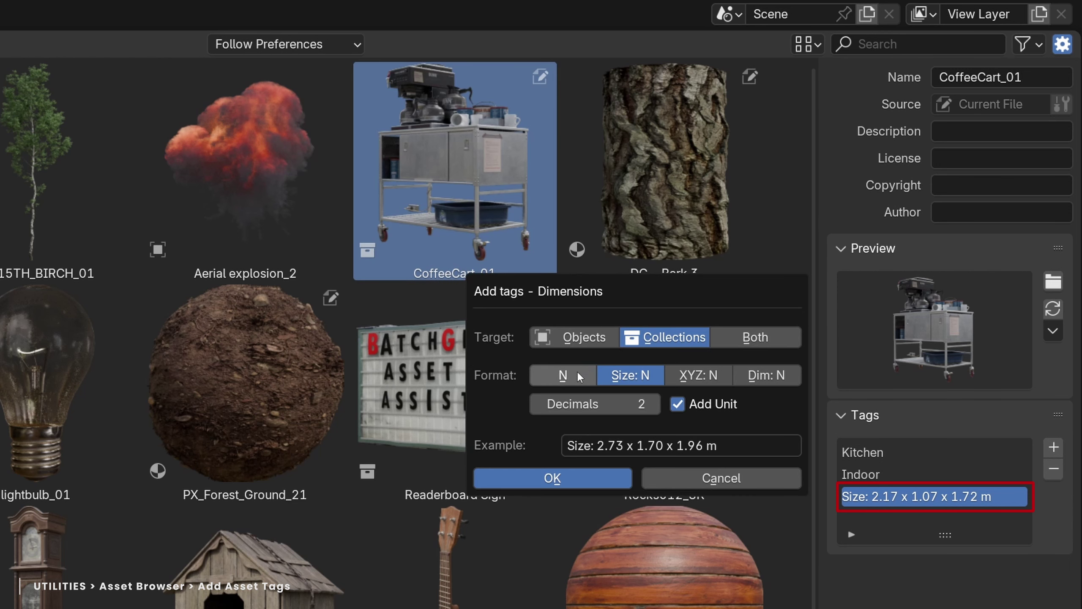
click(564, 377)
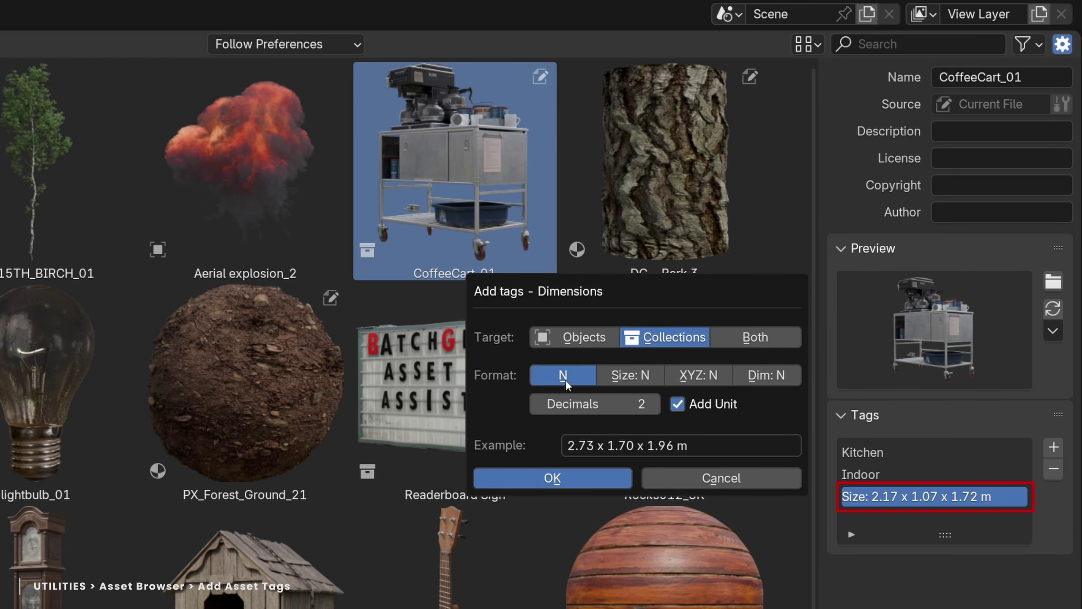
click(537, 405)
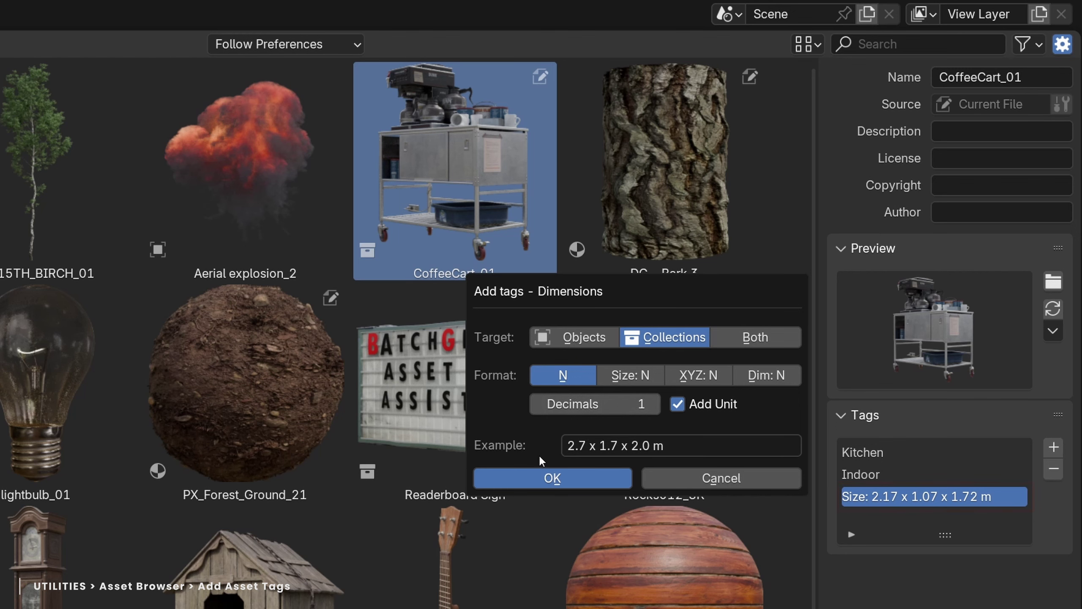
click(548, 478)
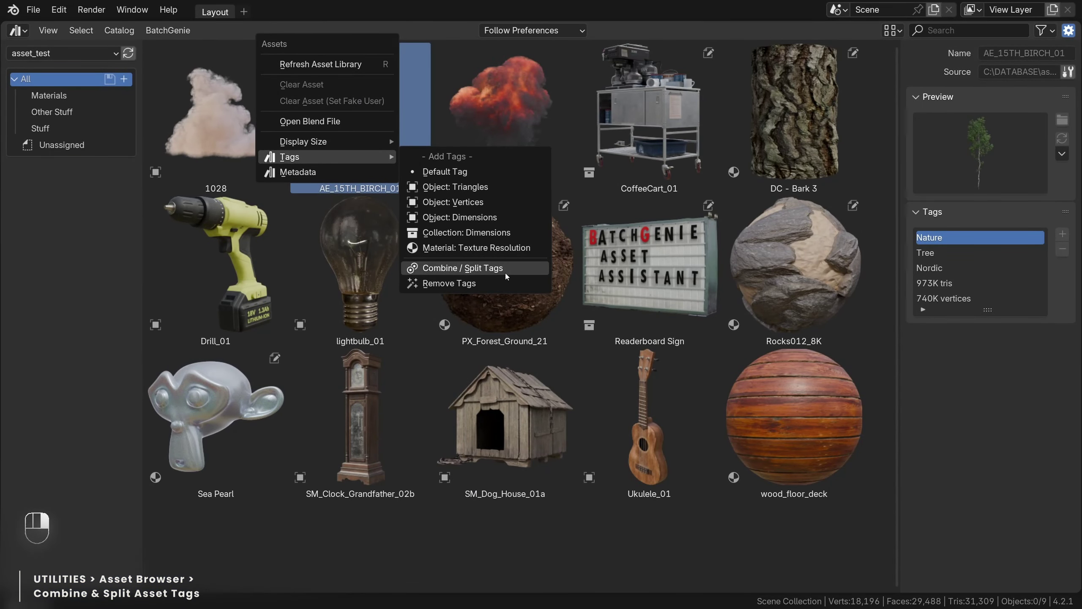
Preview the Split option for AE_15TH_BIRCH_01's tags, and combine its Nature, Tree and Nordic tags into one.
click(506, 267)
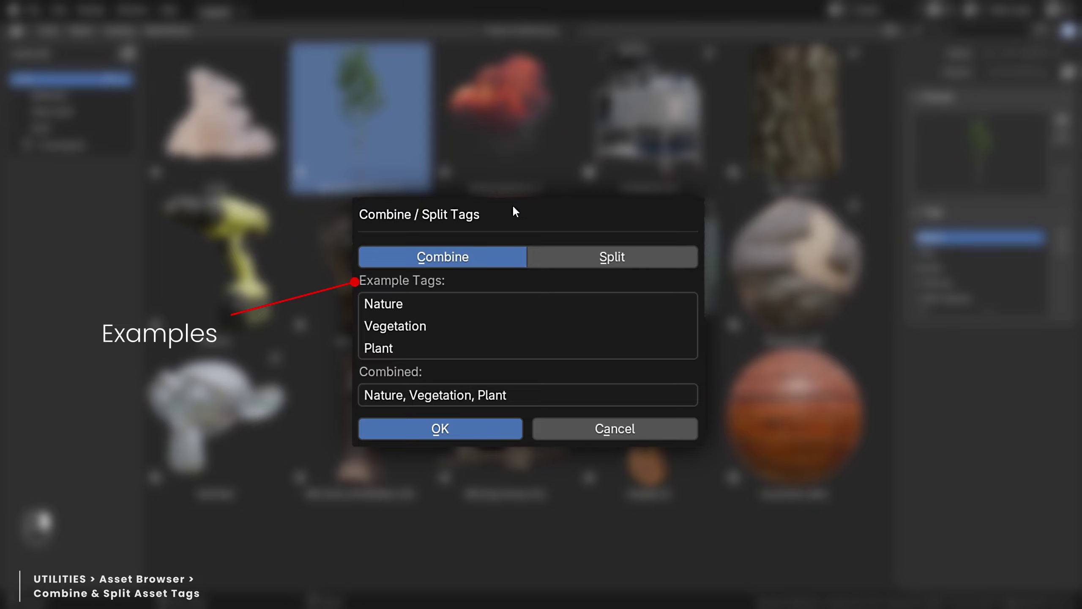
click(579, 256)
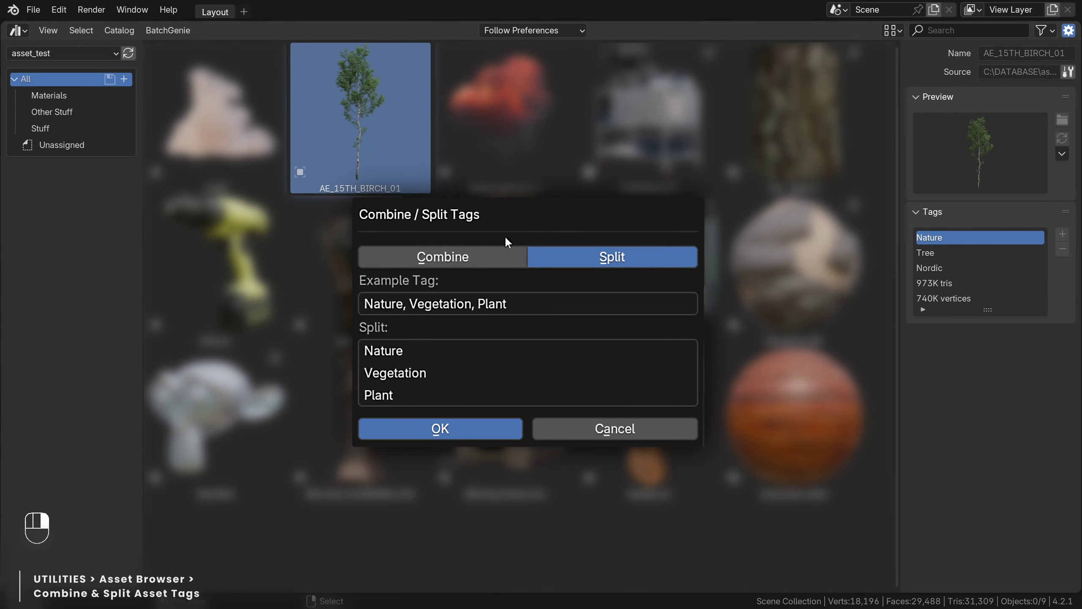
click(468, 258)
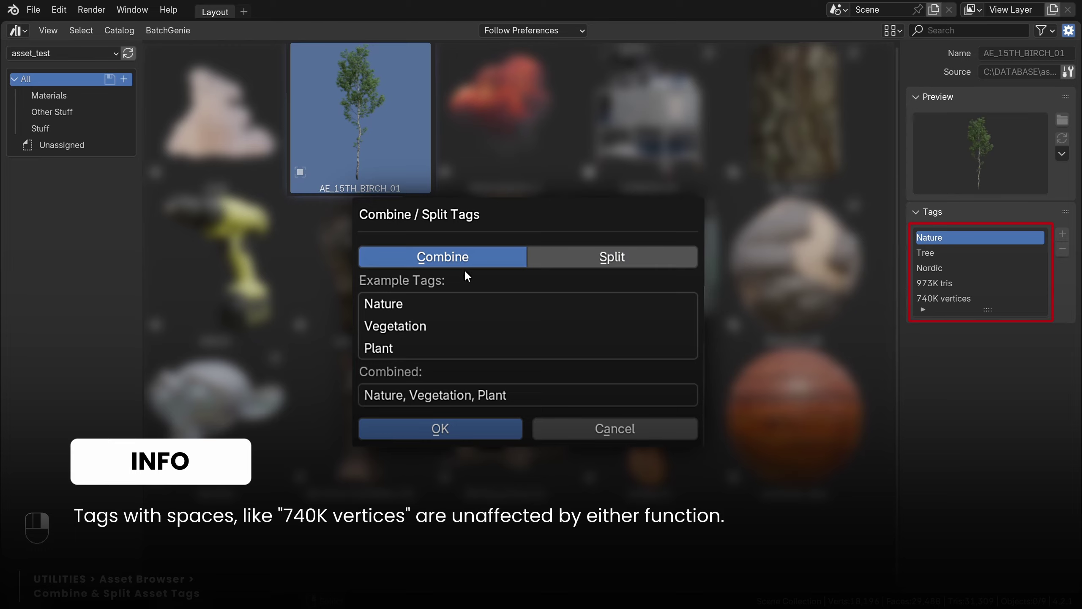
click(442, 428)
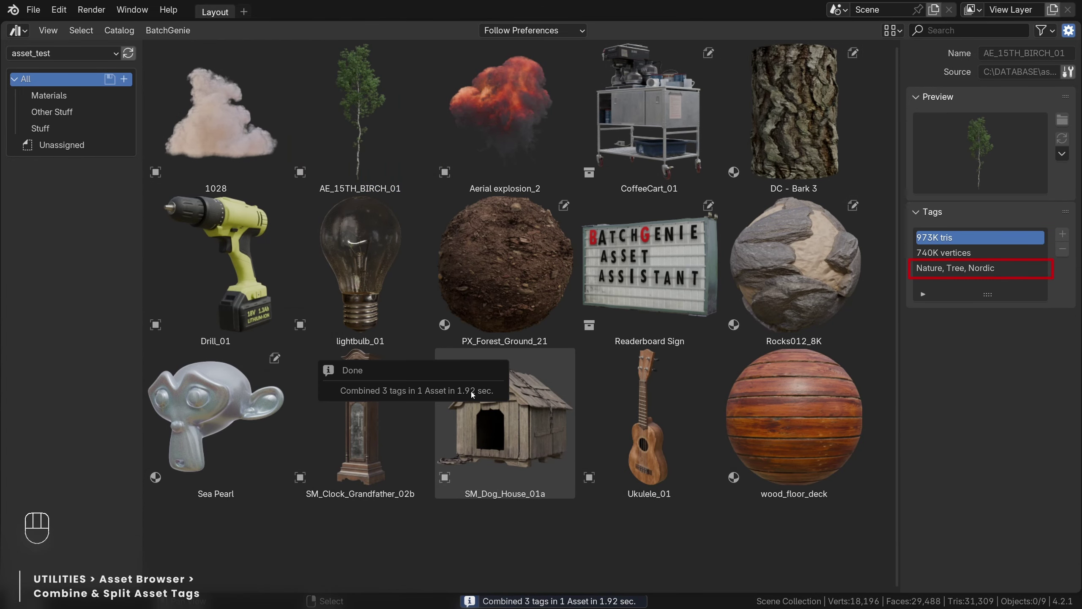
Combine the Nature, Ground and 8K tags of PX_Forest_Ground_21 into a single tag.
click(425, 294)
click(482, 283)
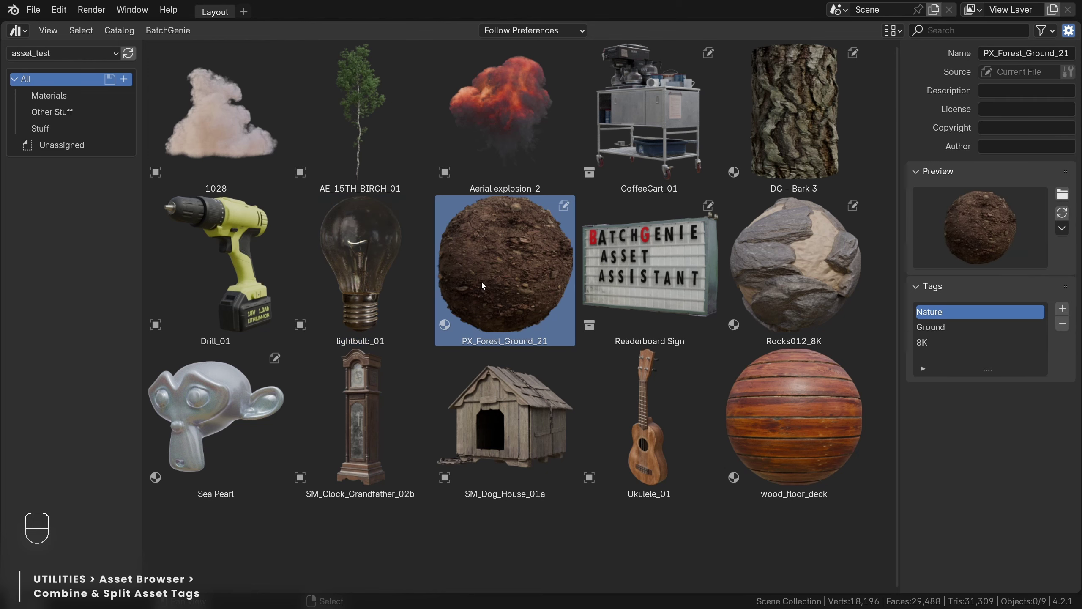
right_click(482, 283)
mouse_move(497, 272)
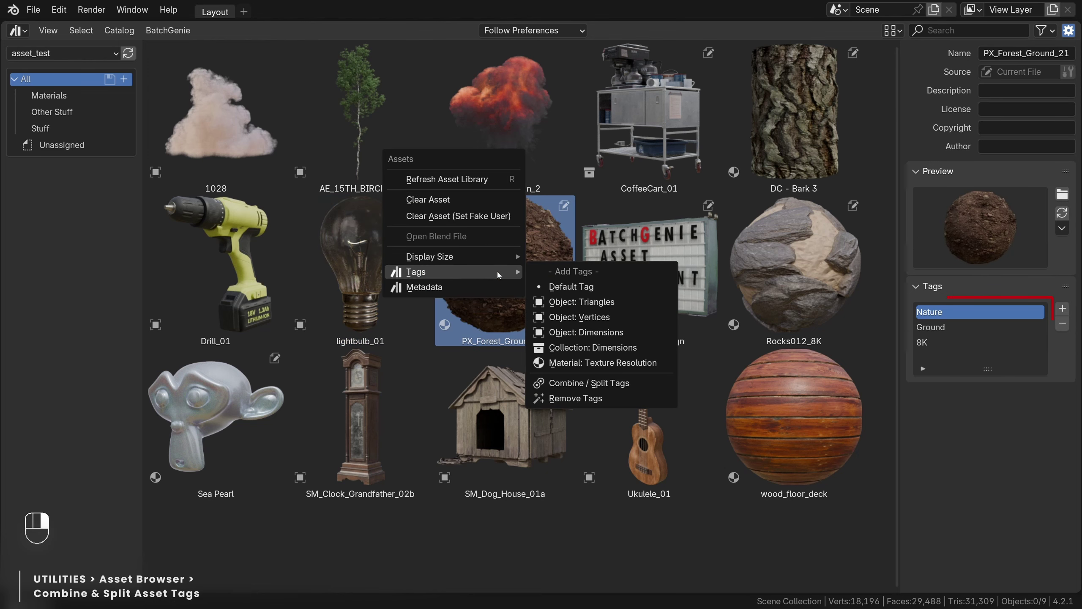
click(597, 387)
click(549, 509)
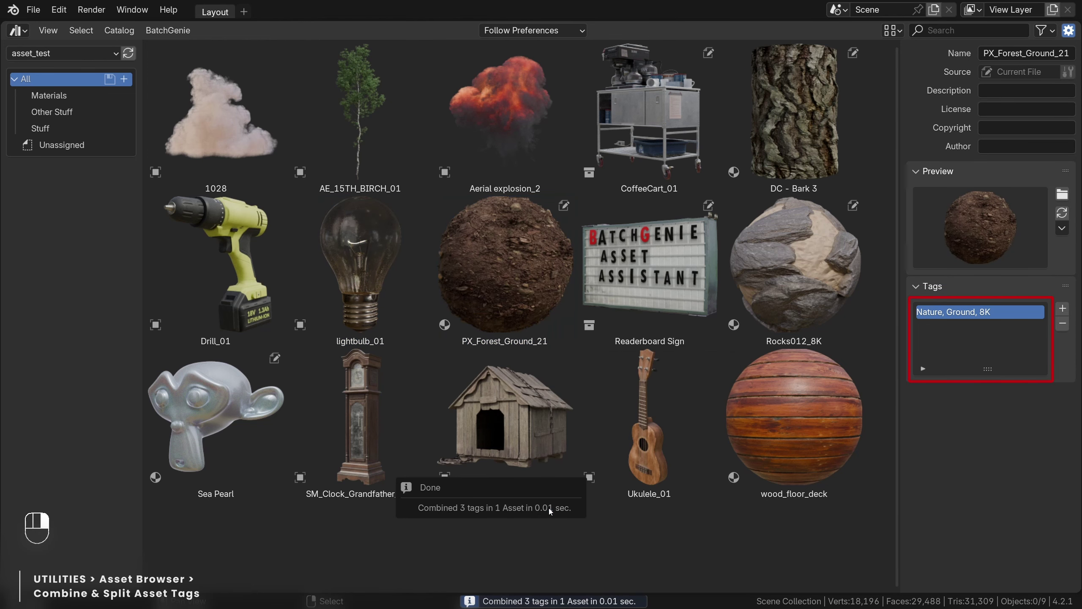
Split the combined tags of PX_Forest_Ground_21 and AE_15TH_BIRCH_01 back into separate tags.
click(513, 304)
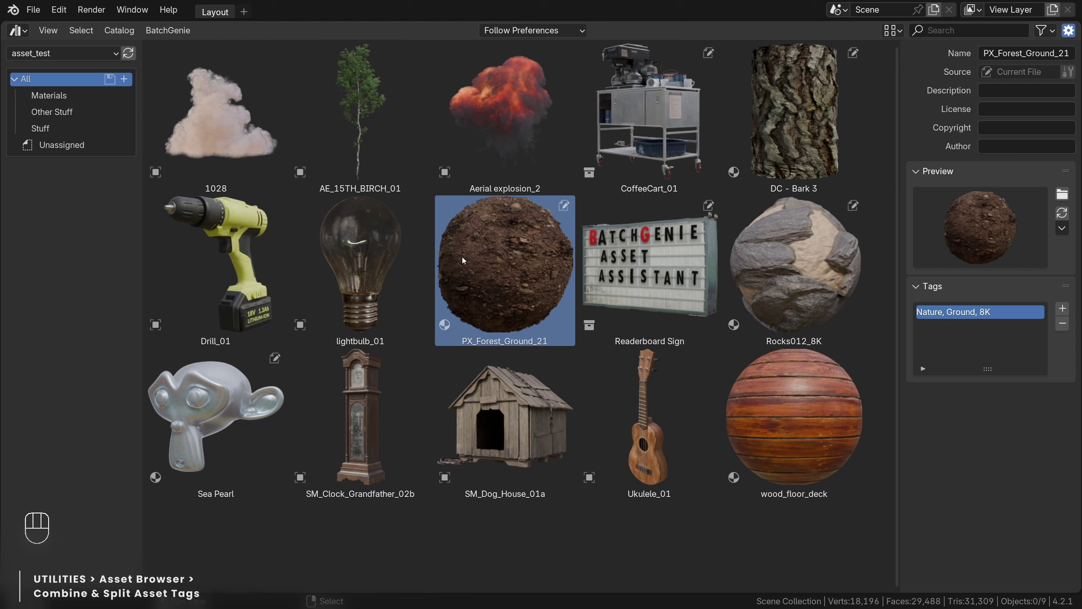
ctrl+click(381, 159)
right_click(379, 151)
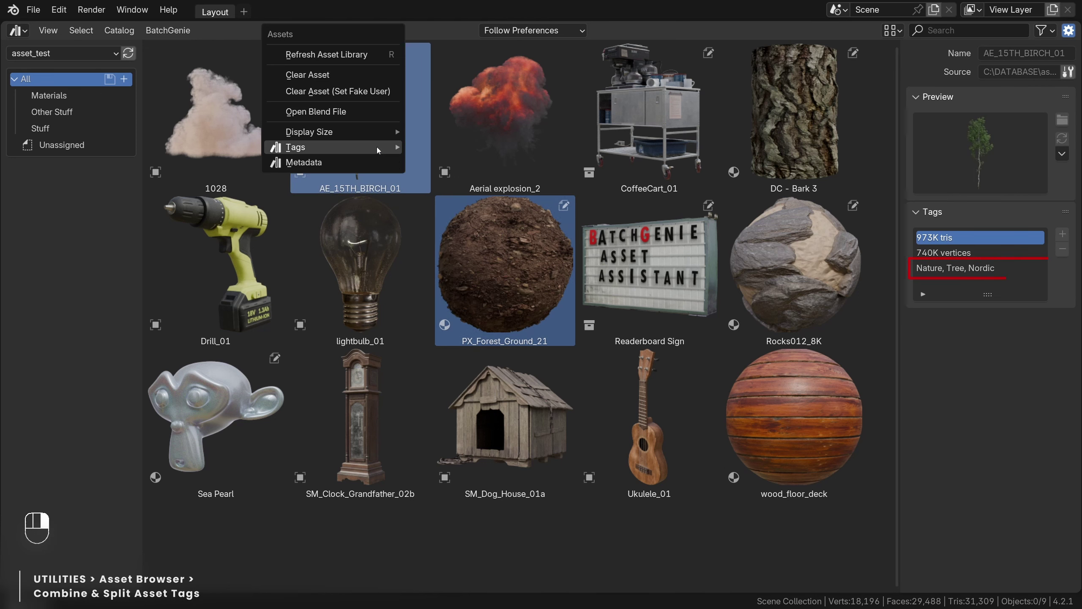
mouse_move(378, 151)
click(482, 258)
click(535, 263)
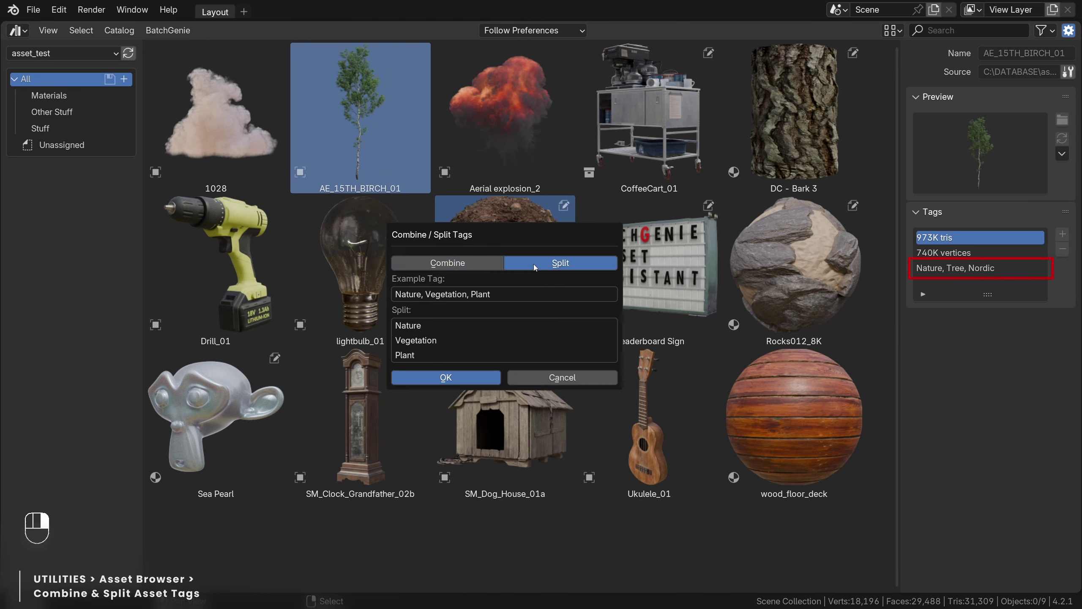
click(446, 377)
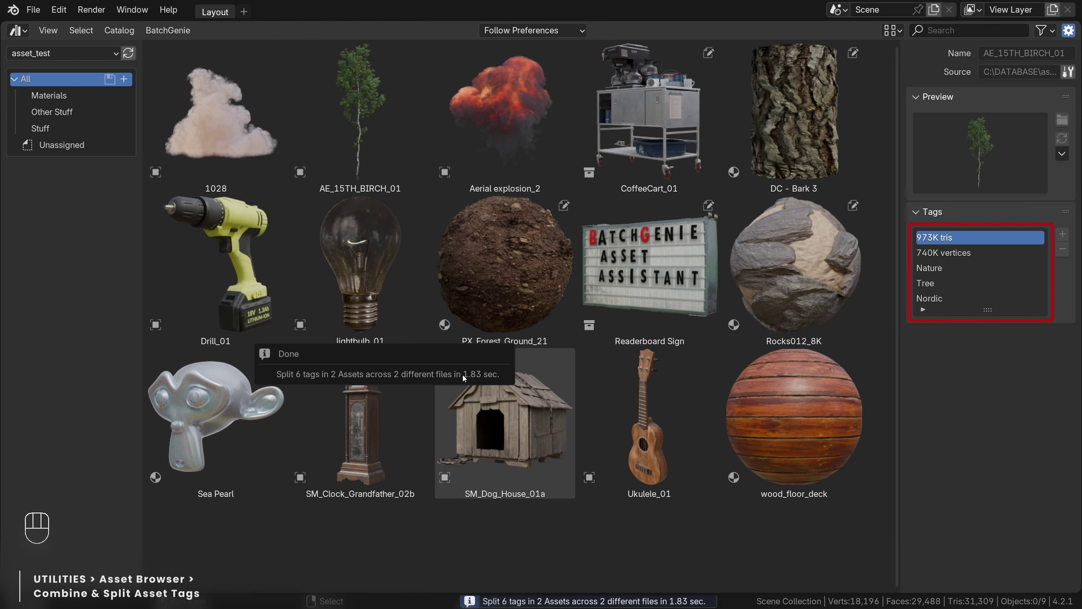
click(506, 263)
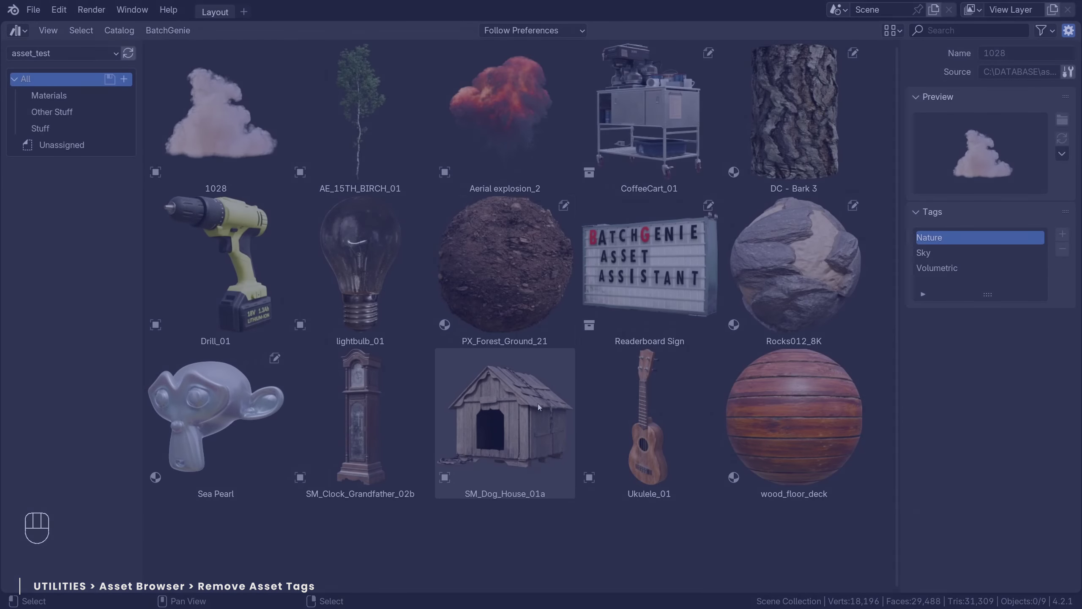
Open tag removal for PX_Forest_Ground_21, AE_15TH_BIRCH_01 and 1028, and review their existing tags without filtering.
click(503, 273)
ctrl+click(373, 137)
ctrl+click(226, 125)
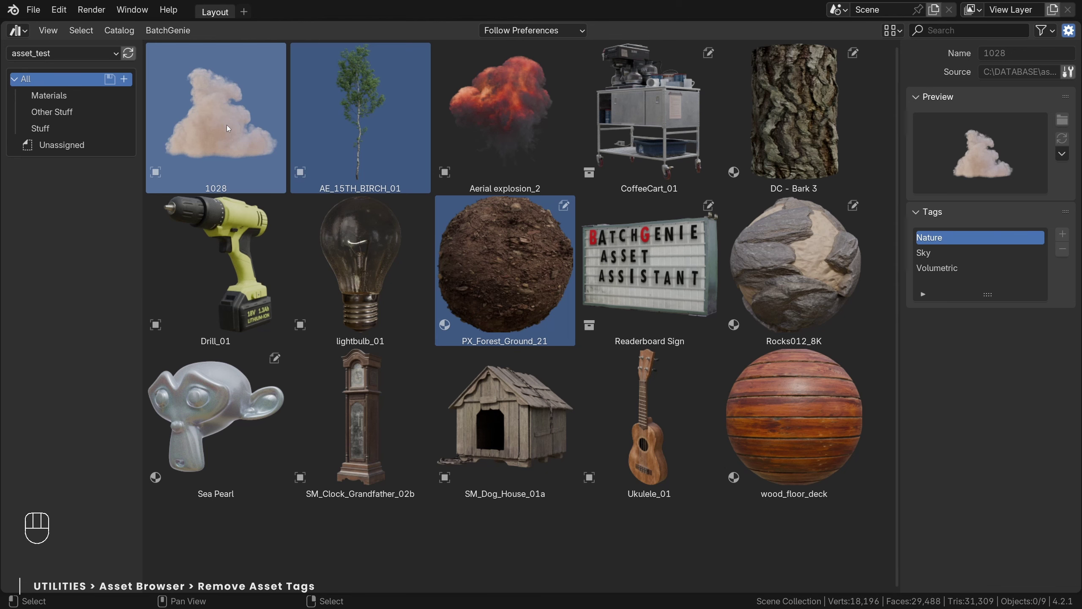
right_click(227, 125)
mouse_move(232, 128)
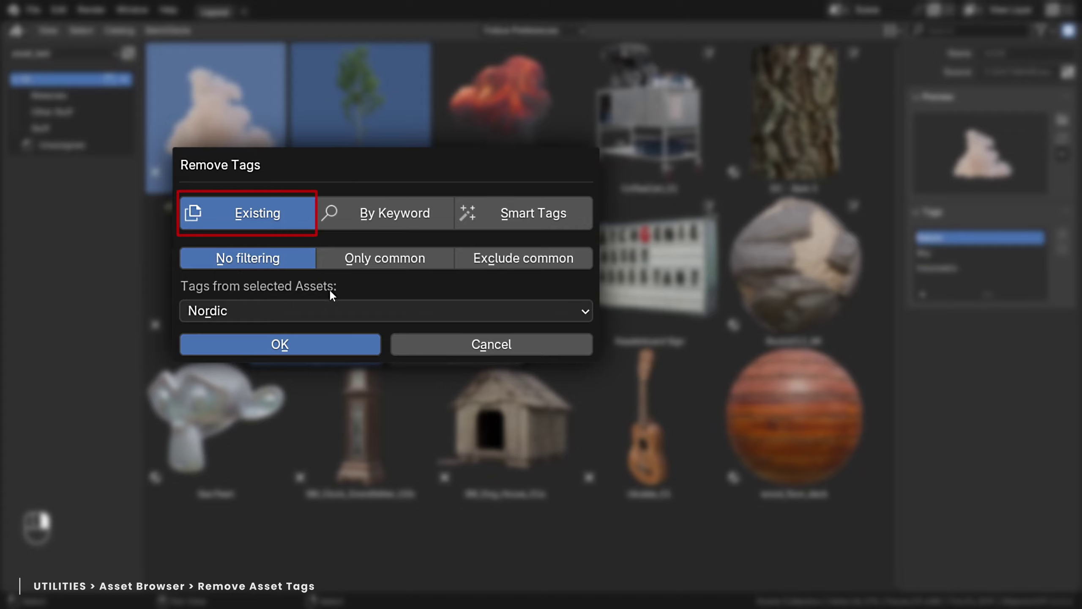
click(334, 313)
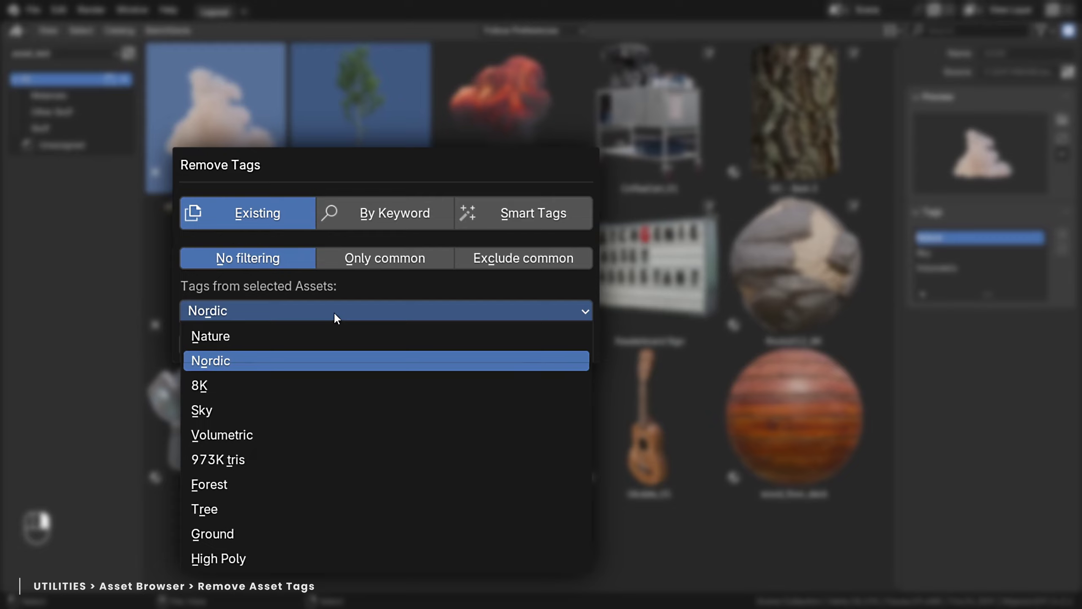
click(334, 311)
Compare the Only common and Exclude common filters, and remove the existing Nature tag from the three selected assets using No filtering.
click(360, 258)
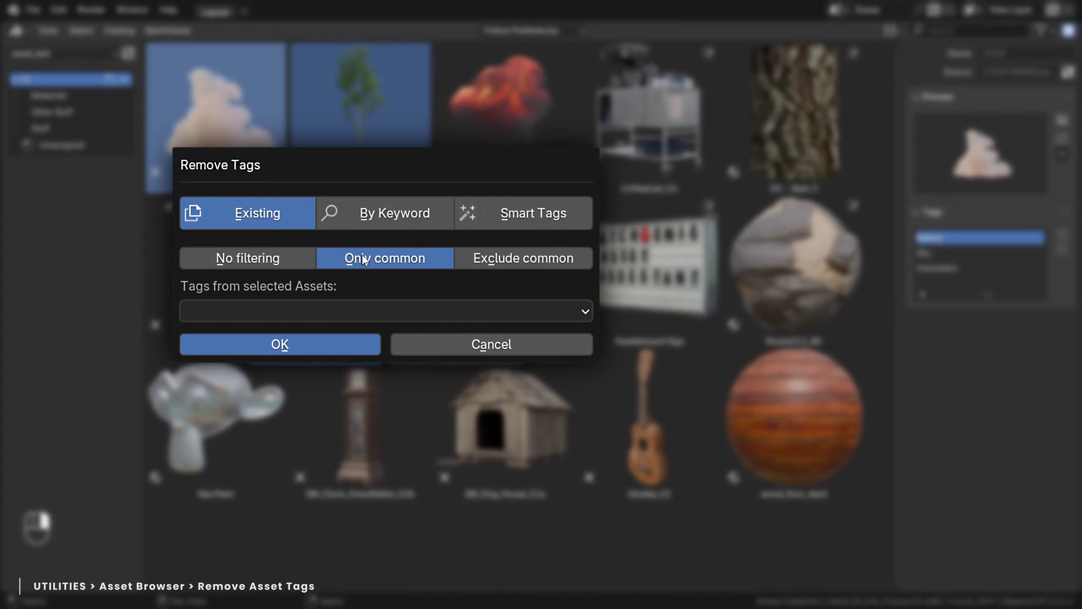
click(353, 313)
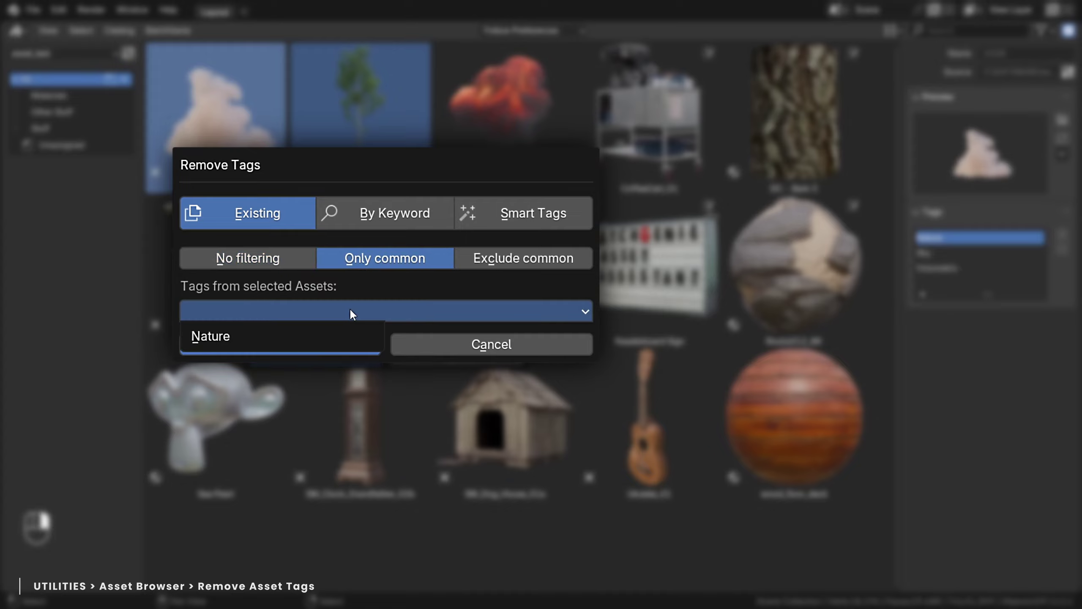
click(311, 335)
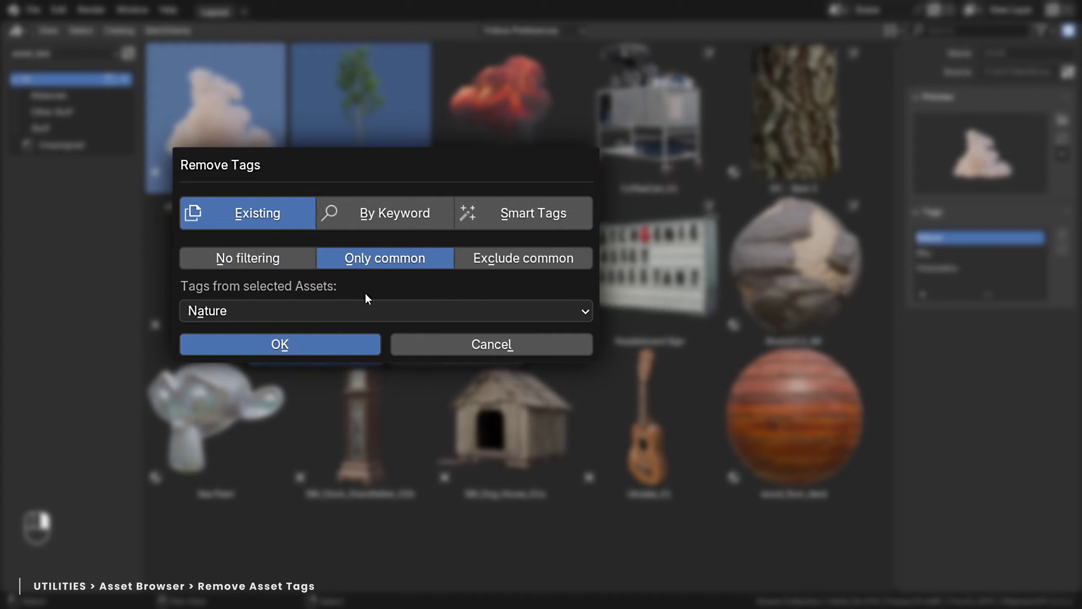
click(534, 258)
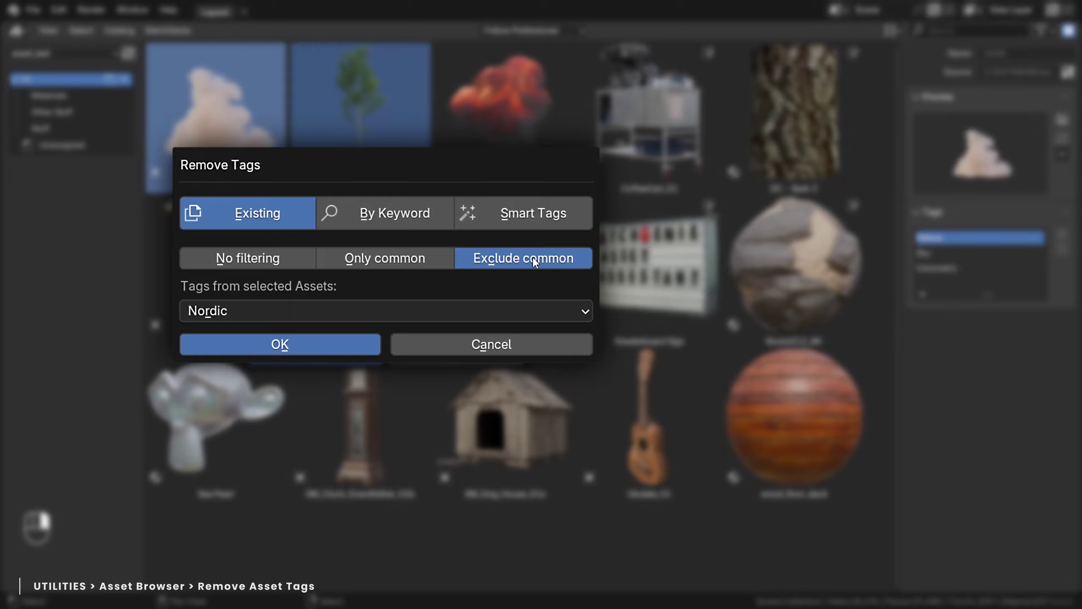
click(436, 313)
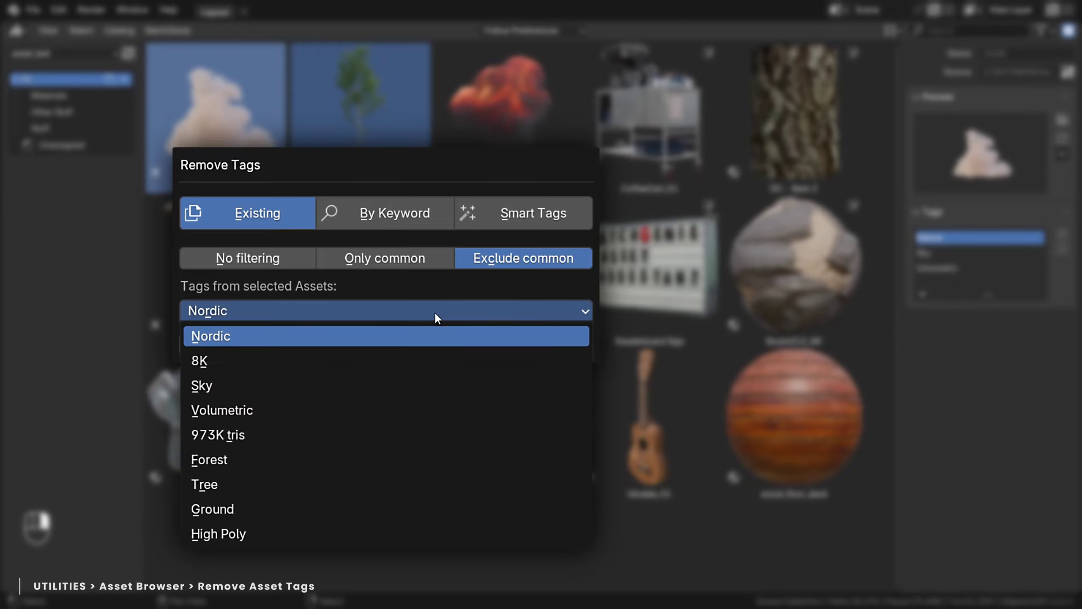
click(435, 311)
click(274, 264)
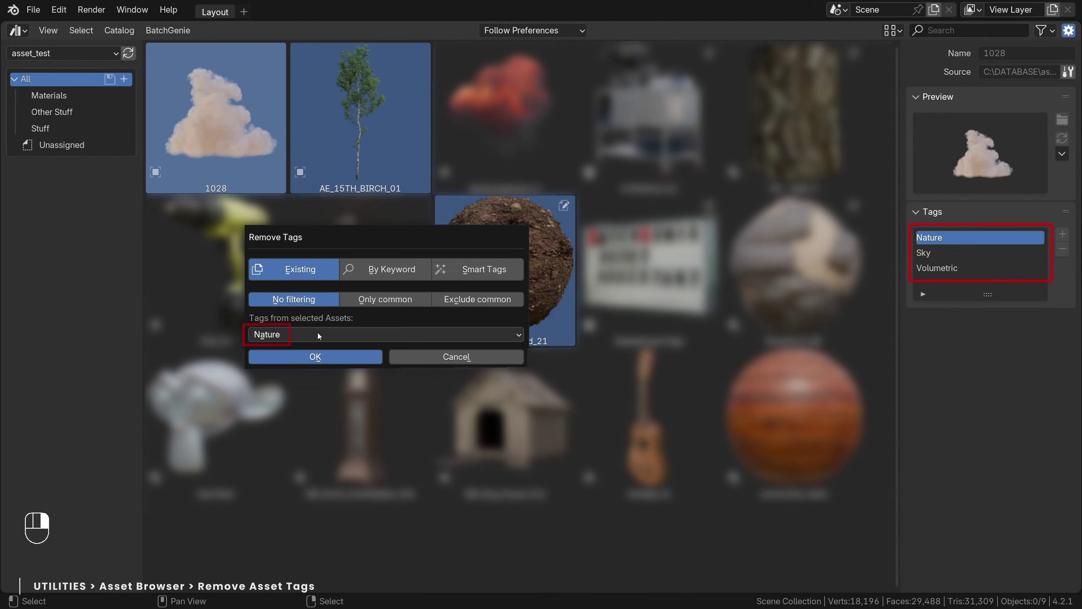
click(323, 356)
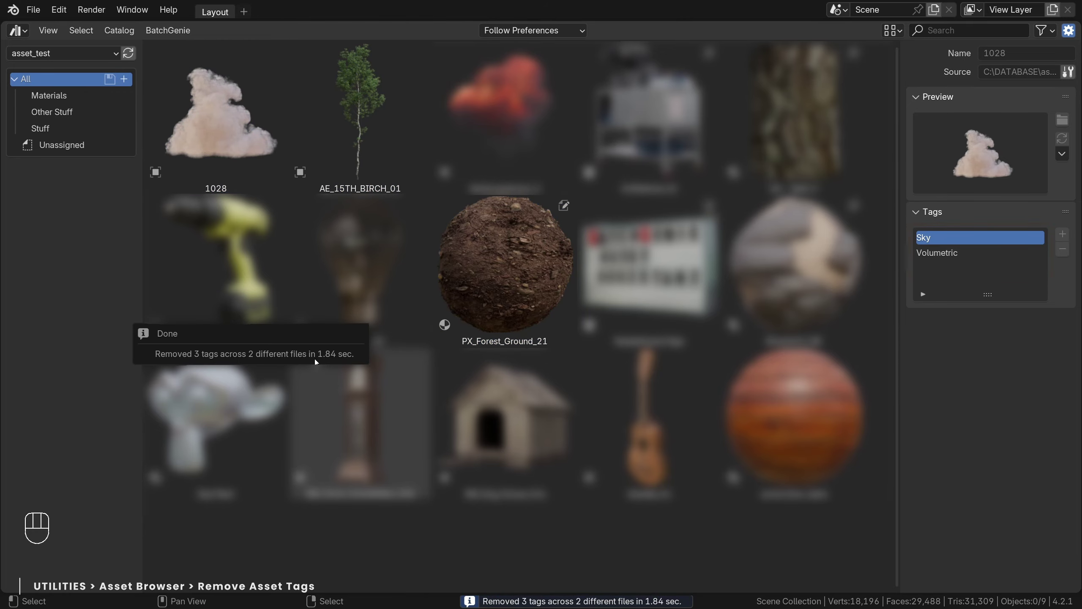
Remove tags from AE_15TH_BIRCH_01 by keyword, matching those that contain "poly".
right_click(369, 166)
mouse_move(370, 165)
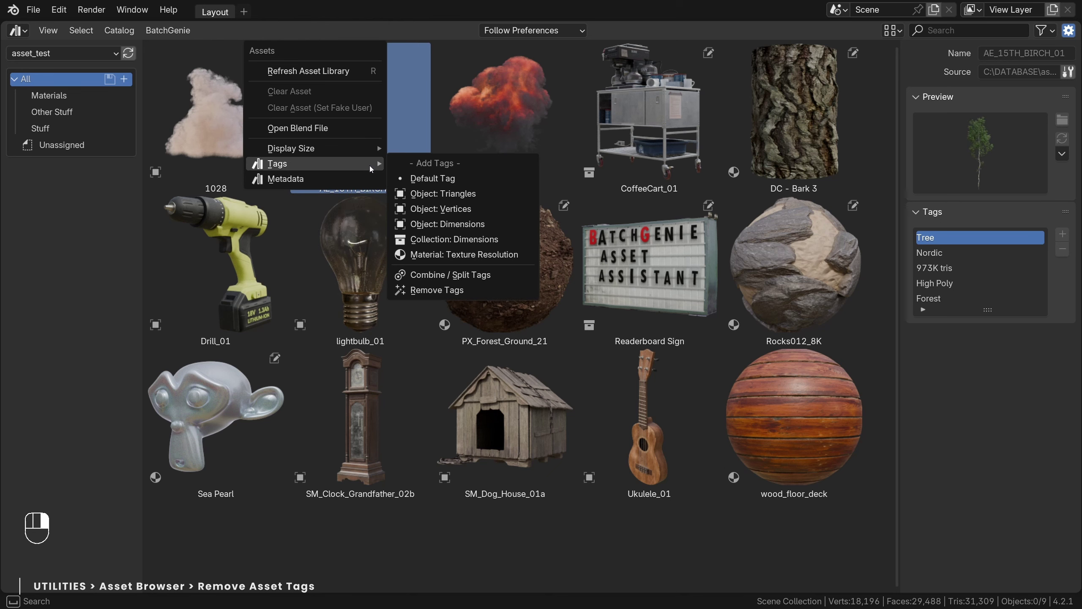
click(431, 290)
click(500, 280)
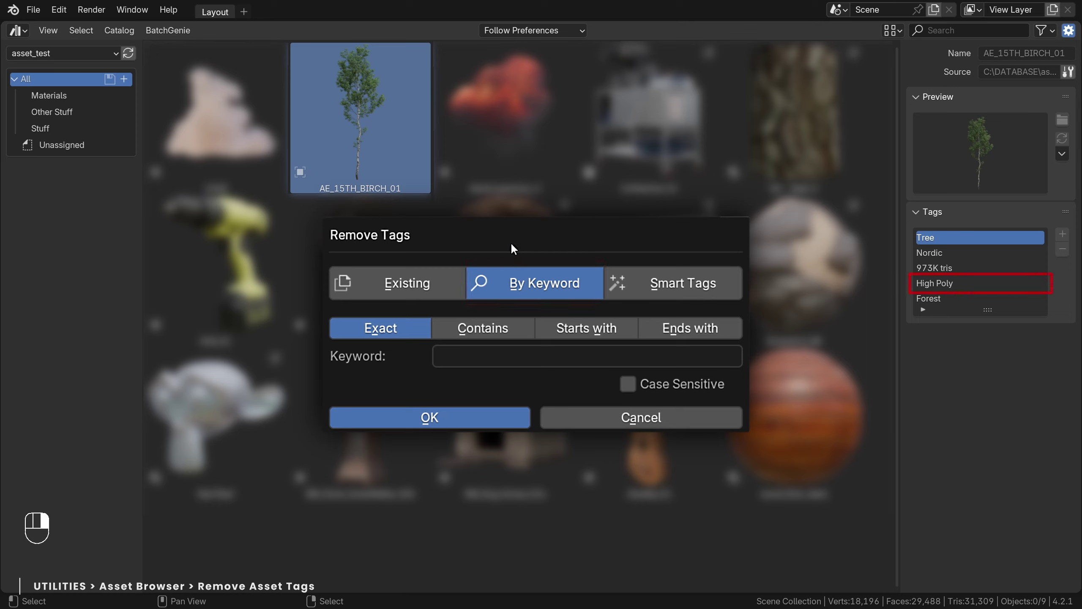
click(482, 328)
click(476, 357)
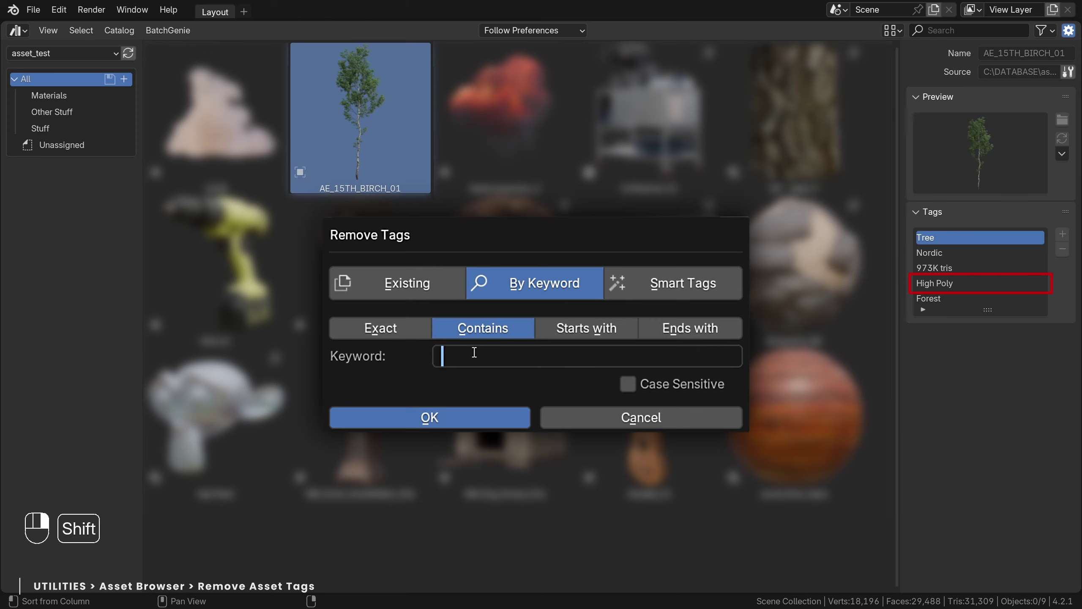
text(poly)
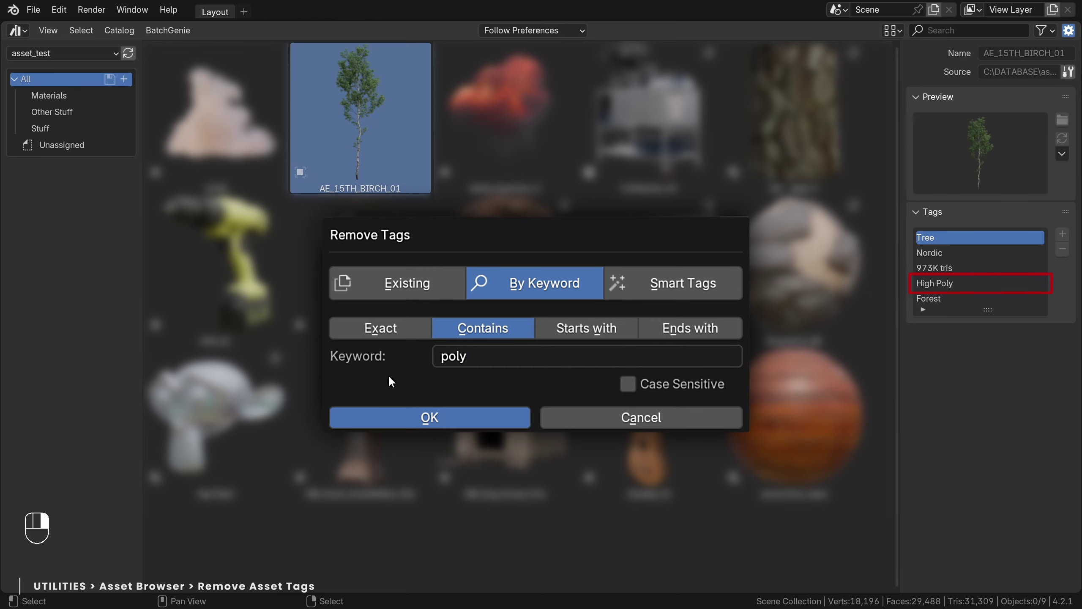
click(416, 415)
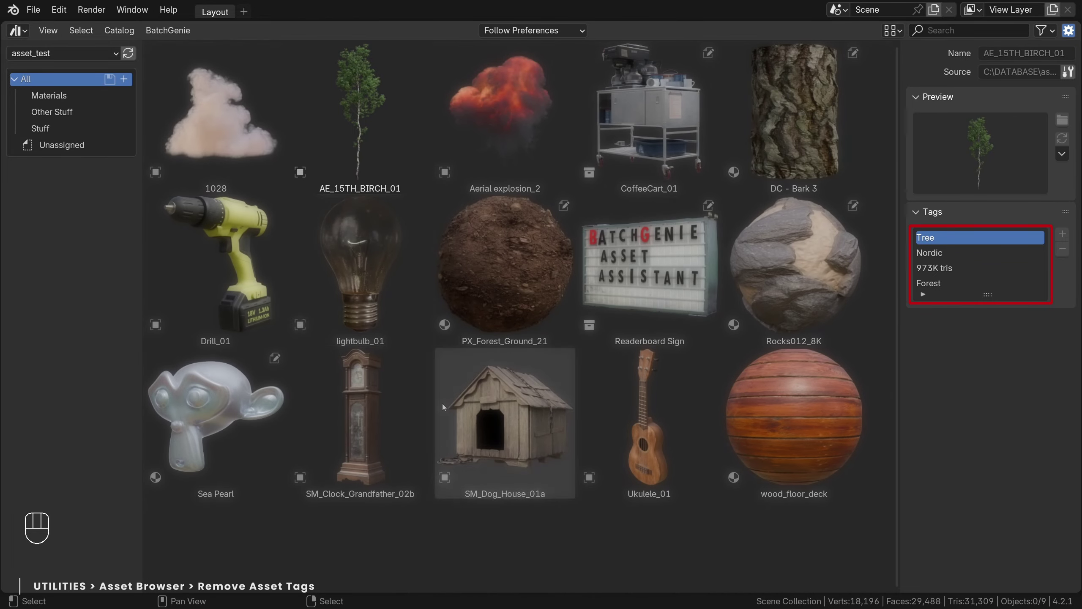
Review the Smart Tags removal types for AE_15TH_BIRCH_01, and remove its Object Triangles tag.
click(375, 154)
right_click(377, 154)
mouse_move(377, 152)
click(458, 280)
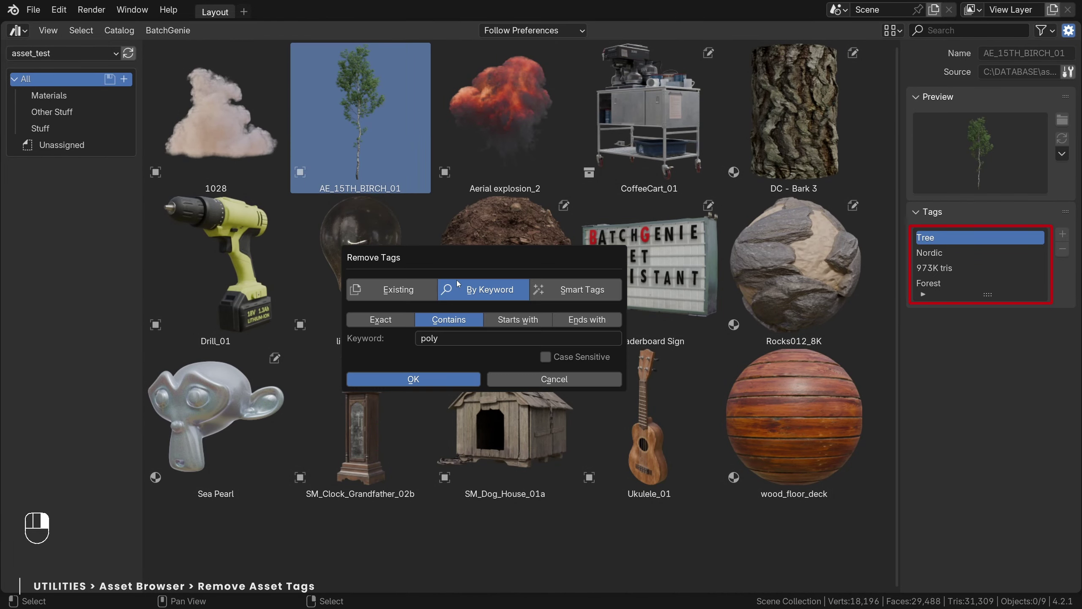
click(554, 290)
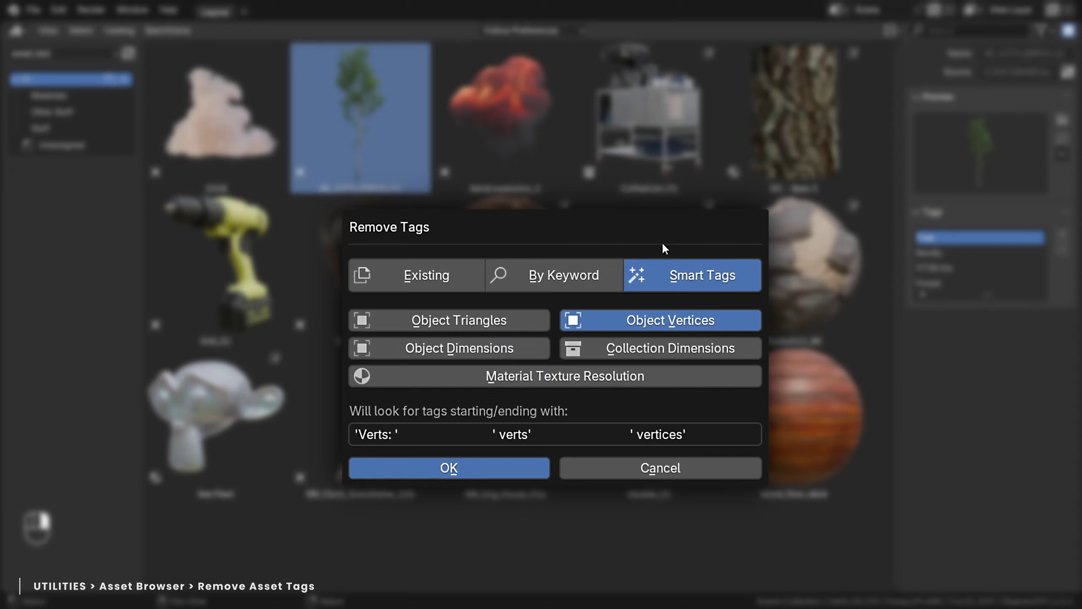
click(526, 318)
click(518, 347)
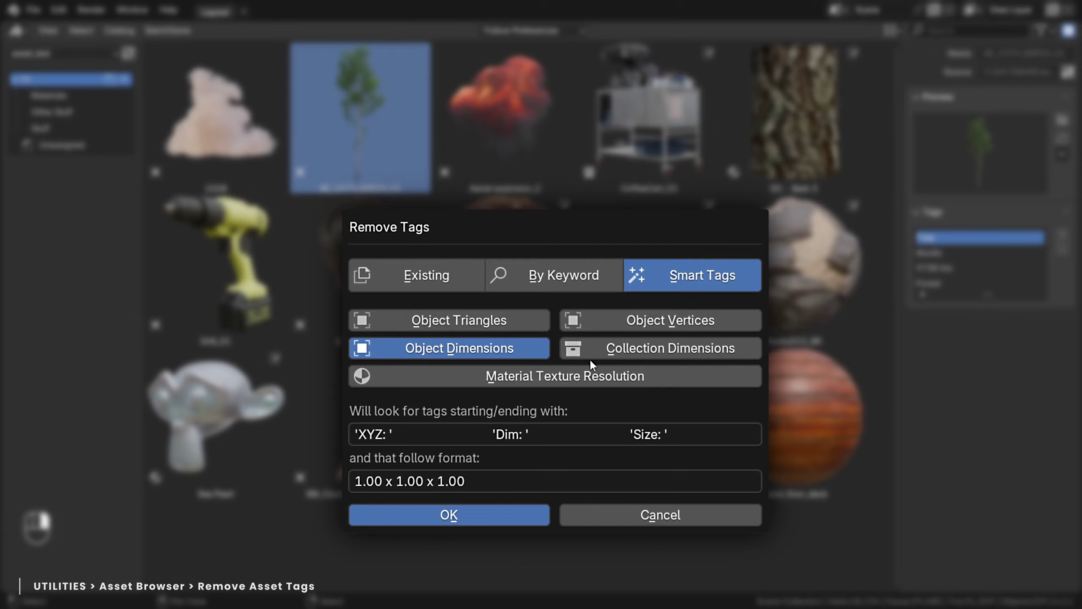
click(584, 376)
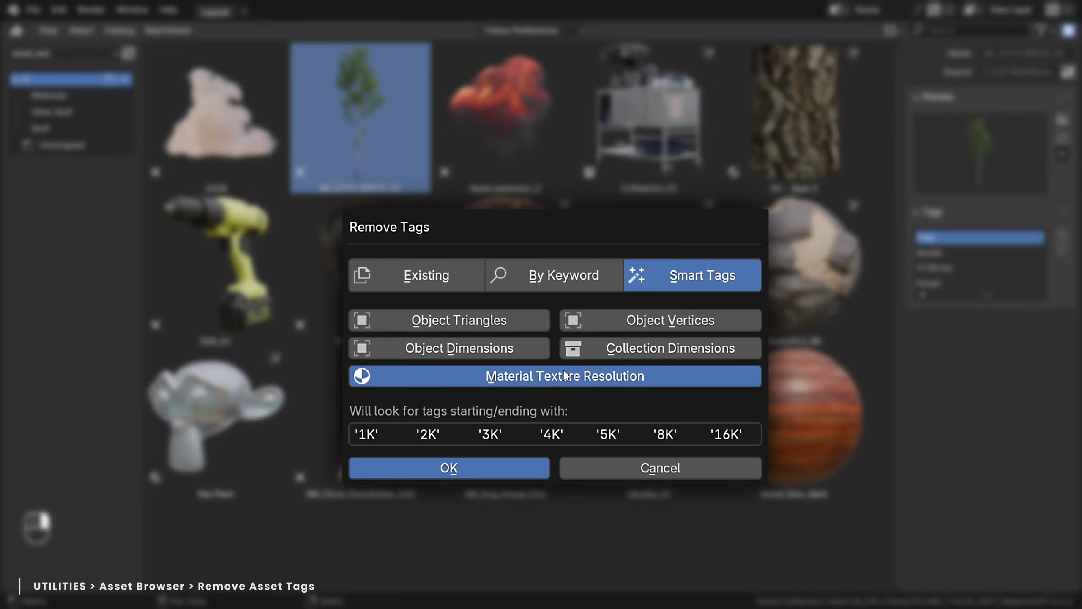
click(528, 318)
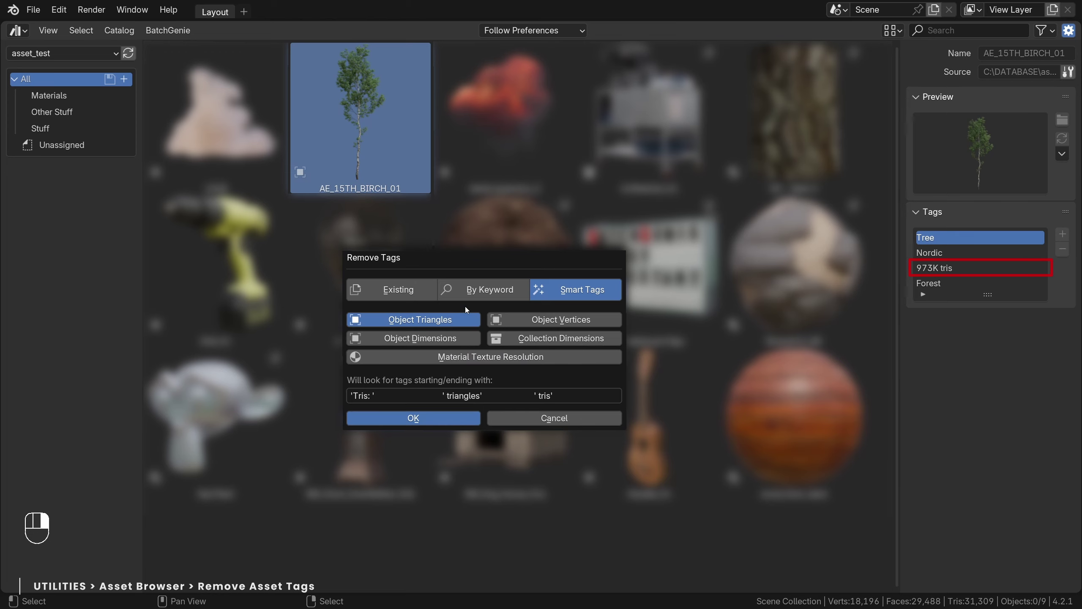
click(414, 418)
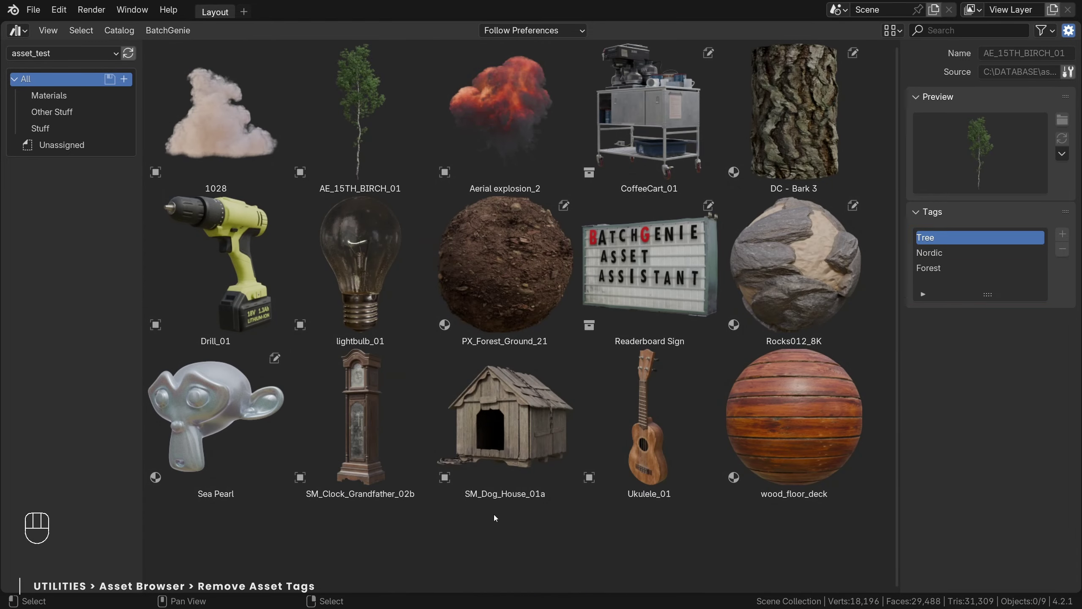
Remove the Object Dimensions smart tags from all assets in the asset_test library.
key(a)
right_click(507, 281)
mouse_move(507, 281)
click(566, 408)
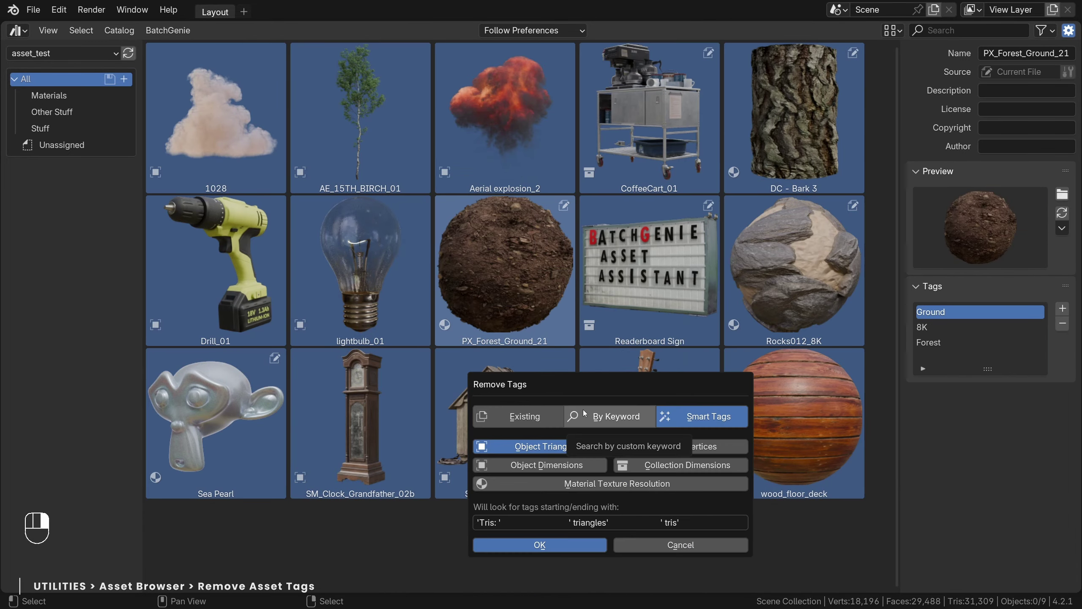
click(569, 466)
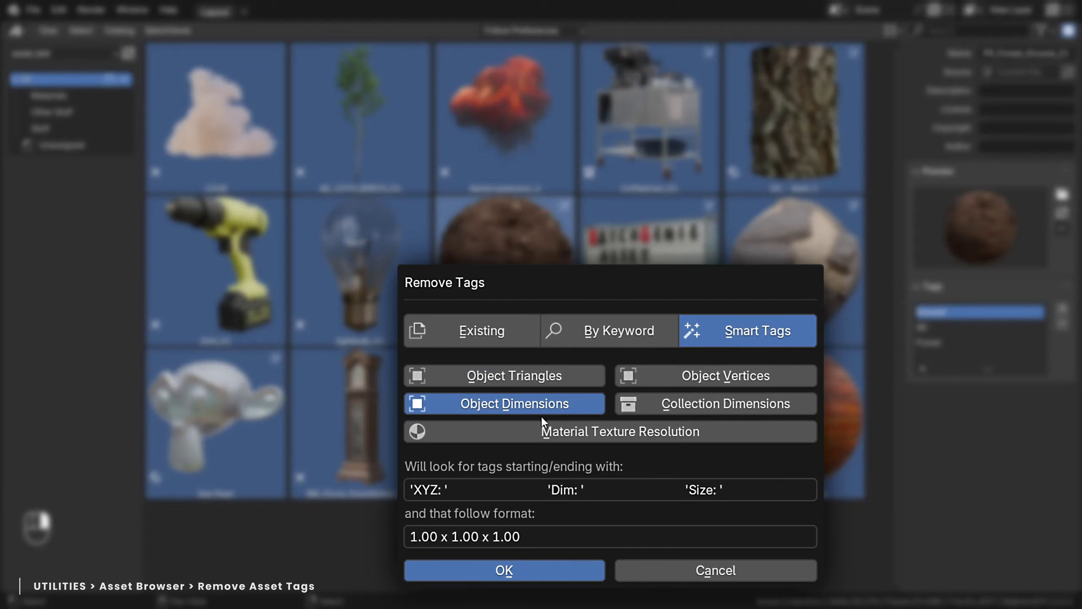
click(489, 568)
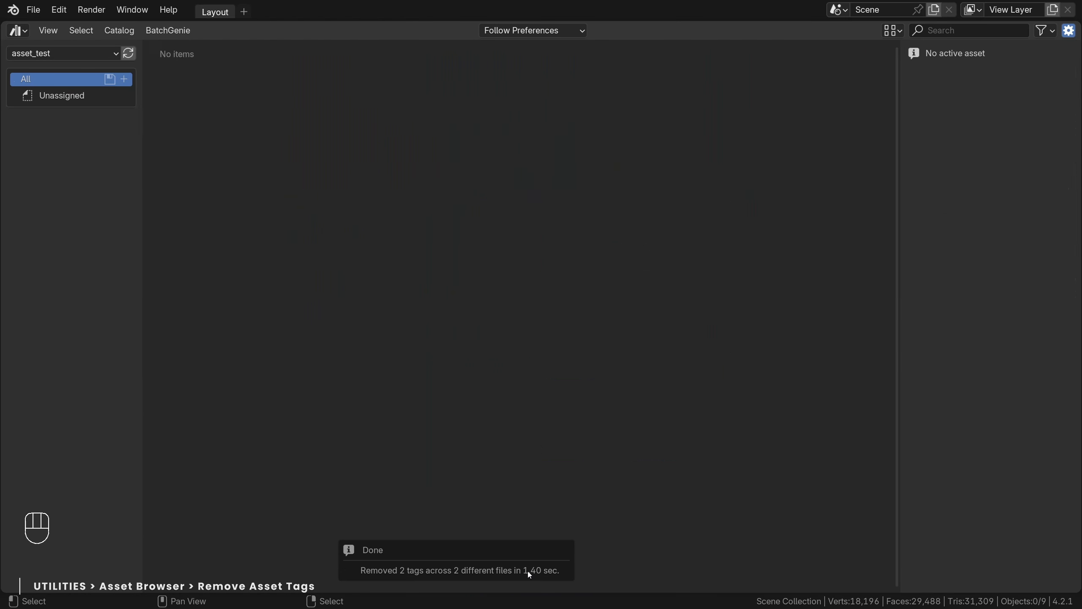
click(500, 445)
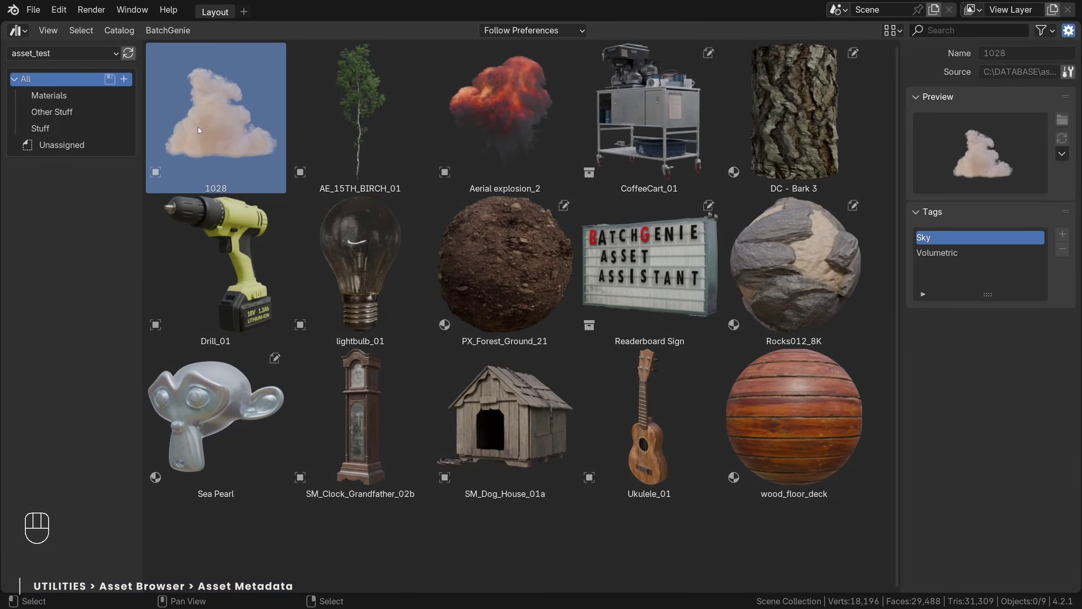
Add metadata to asset 1028 with the description "Awesome cloud" and the author "Somebody".
right_click(200, 147)
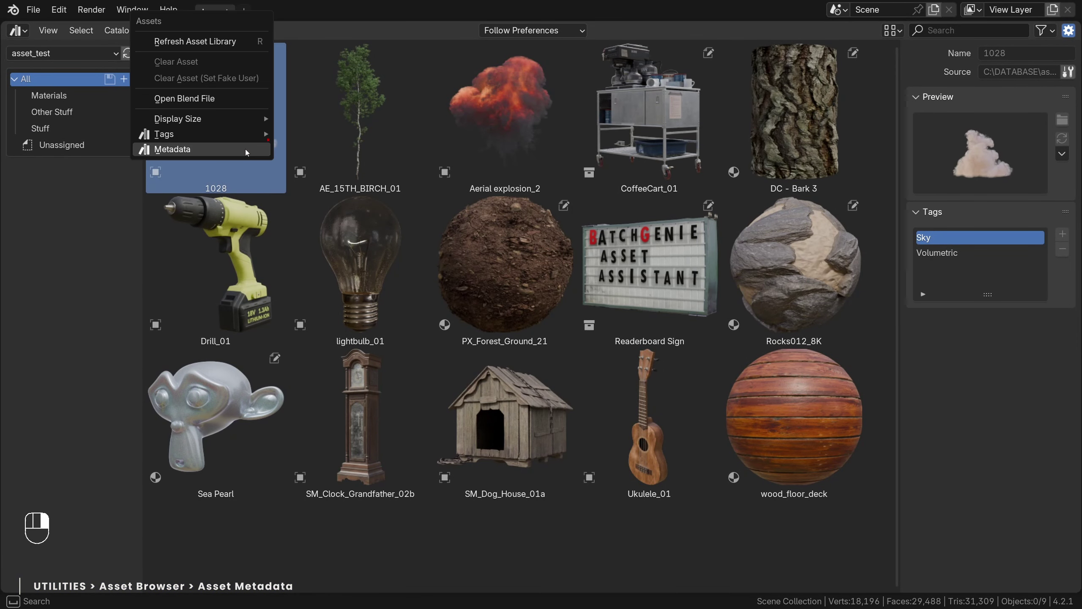
click(205, 154)
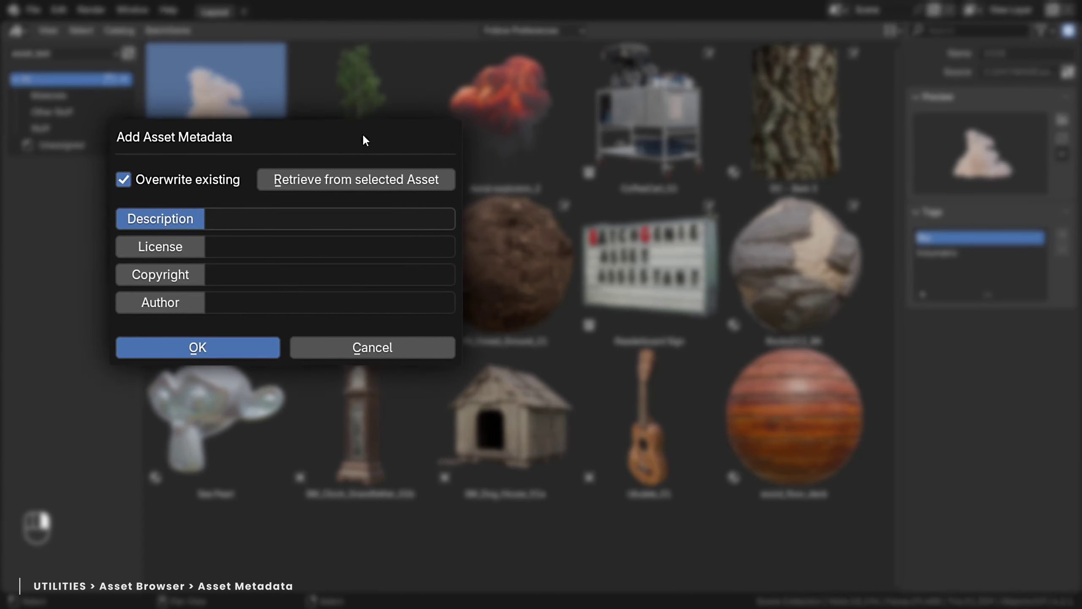
click(233, 220)
text(A)
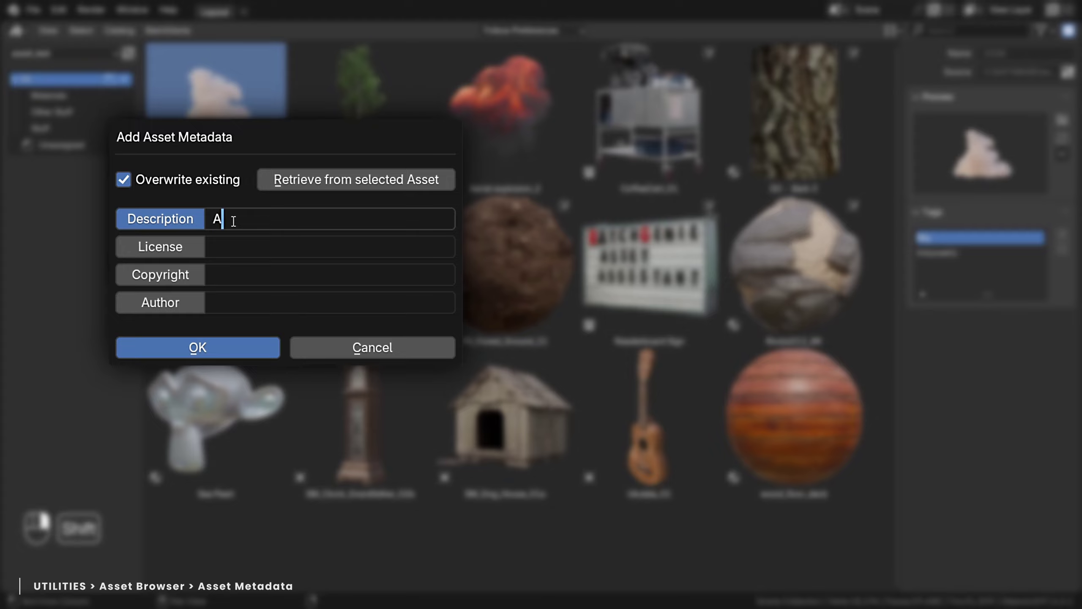
text(wesome cloud)
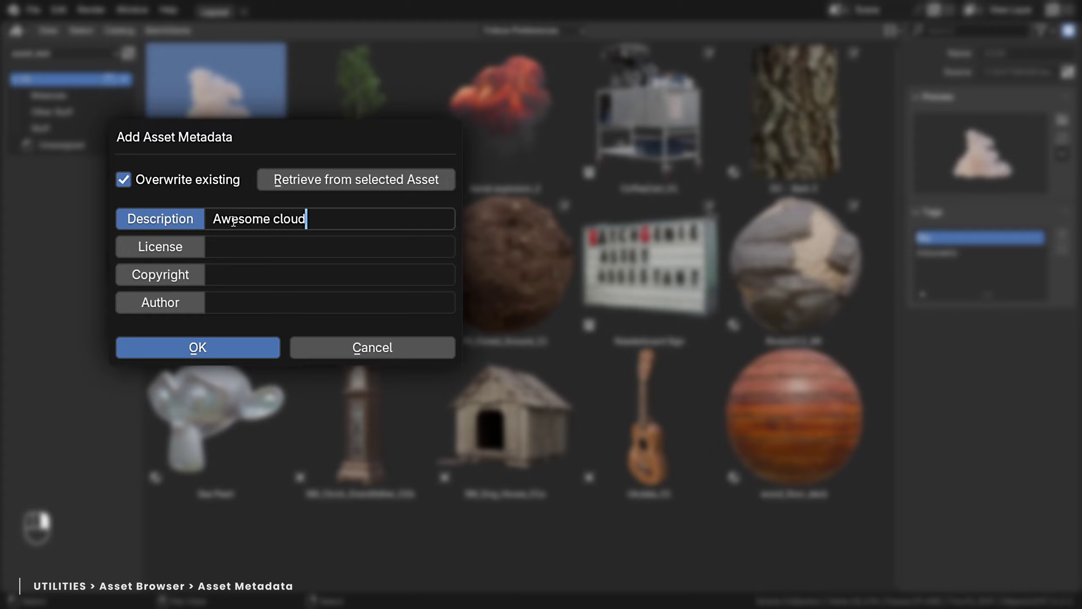
click(192, 303)
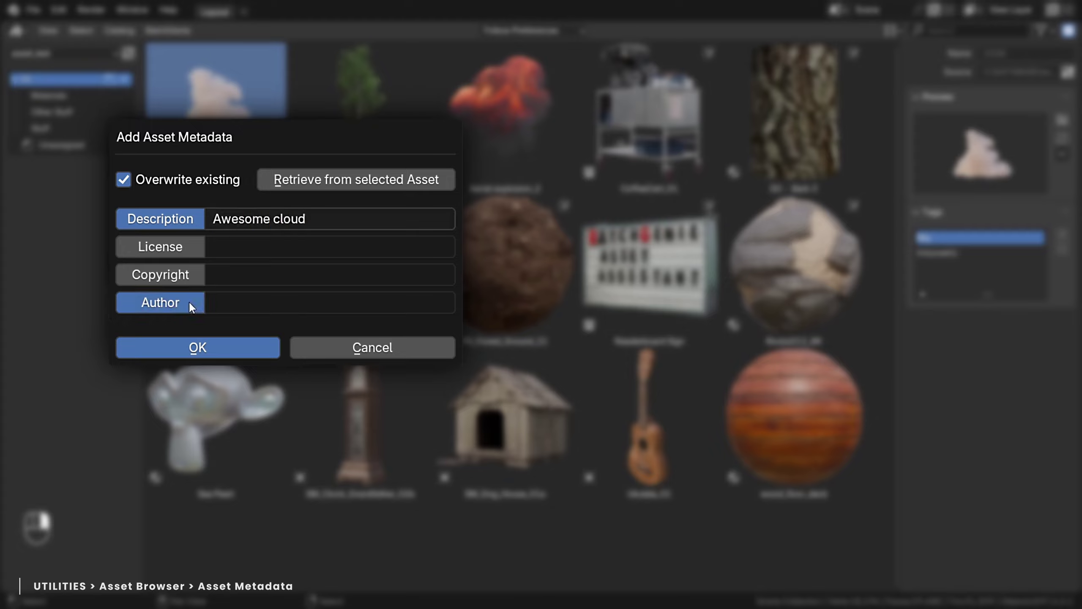
text(Somebody)
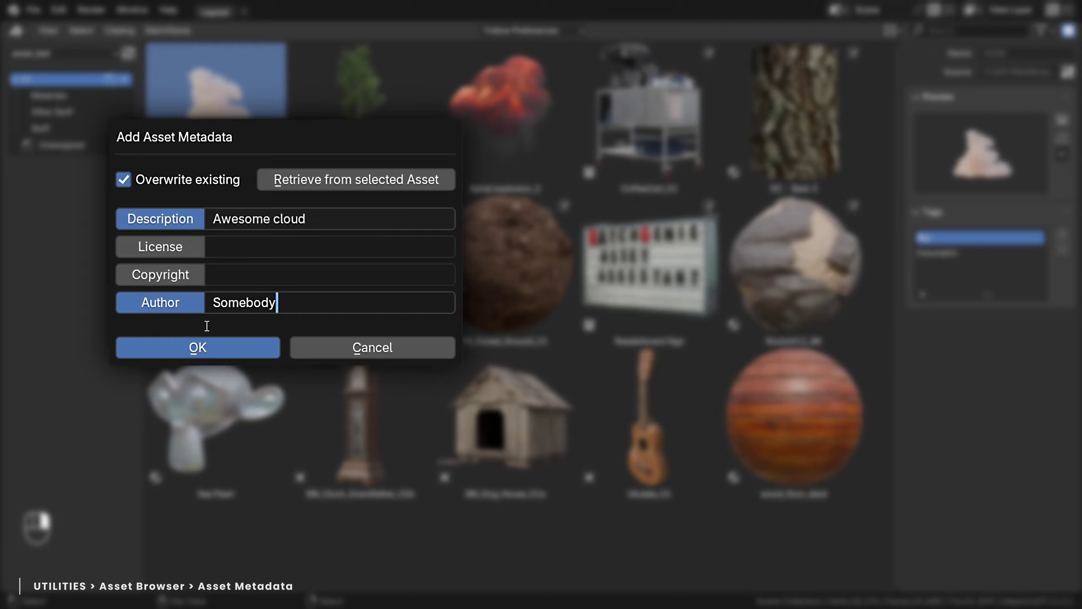
click(179, 350)
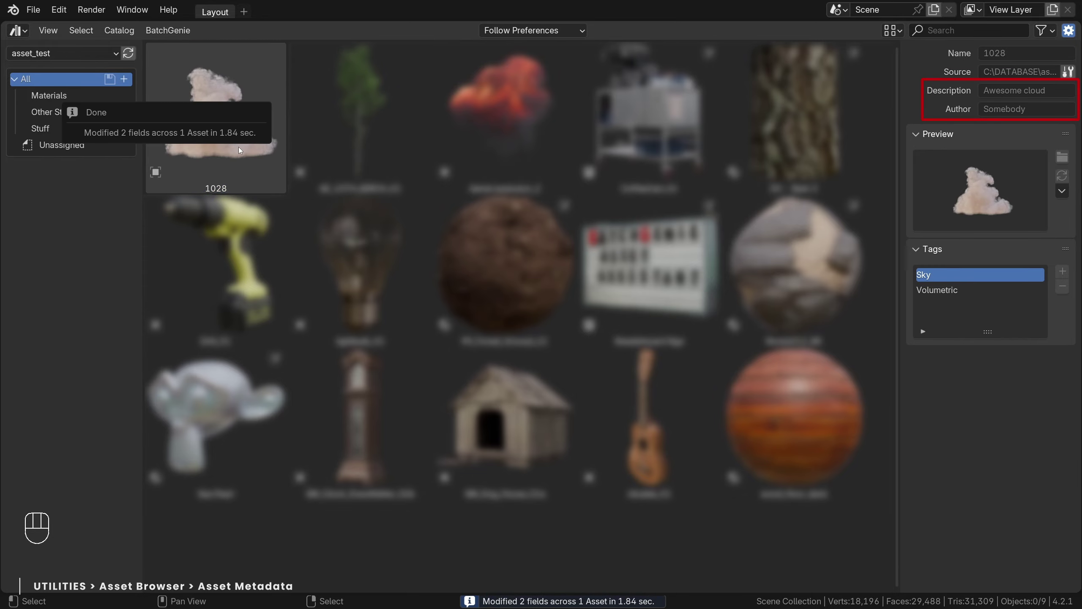
Set the description of 1028, AE_15TH_BIRCH_01, Aerial explosion_2, PX_Forest_Ground_21 and Rocks012_8K to "Nature collection", and review the metadata on the individual assets.
click(228, 133)
ctrl+click(360, 115)
ctrl+click(505, 115)
ctrl+click(505, 268)
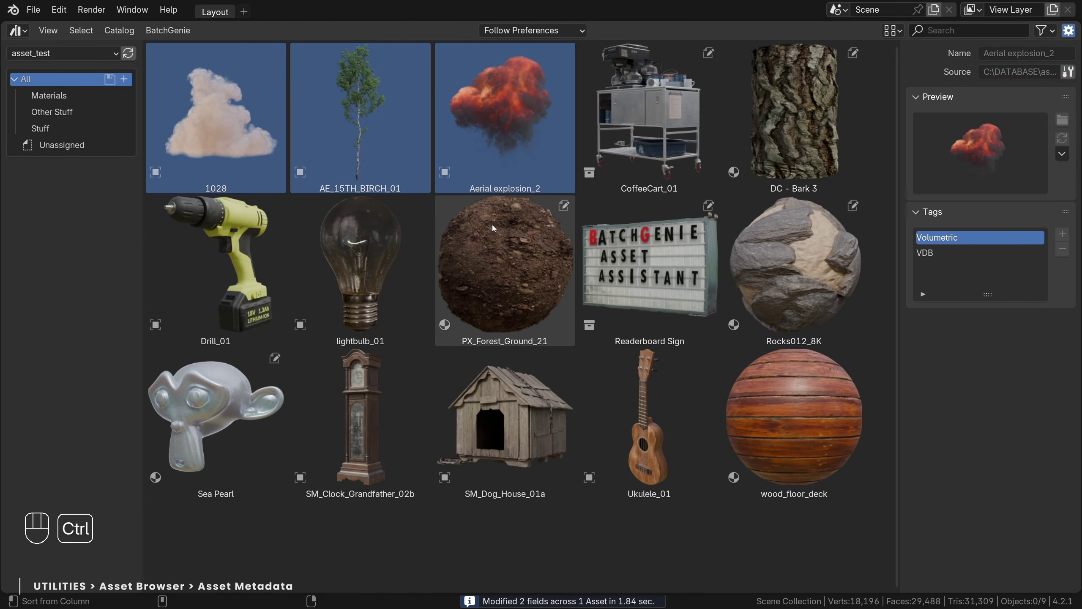
ctrl+click(795, 269)
right_click(502, 235)
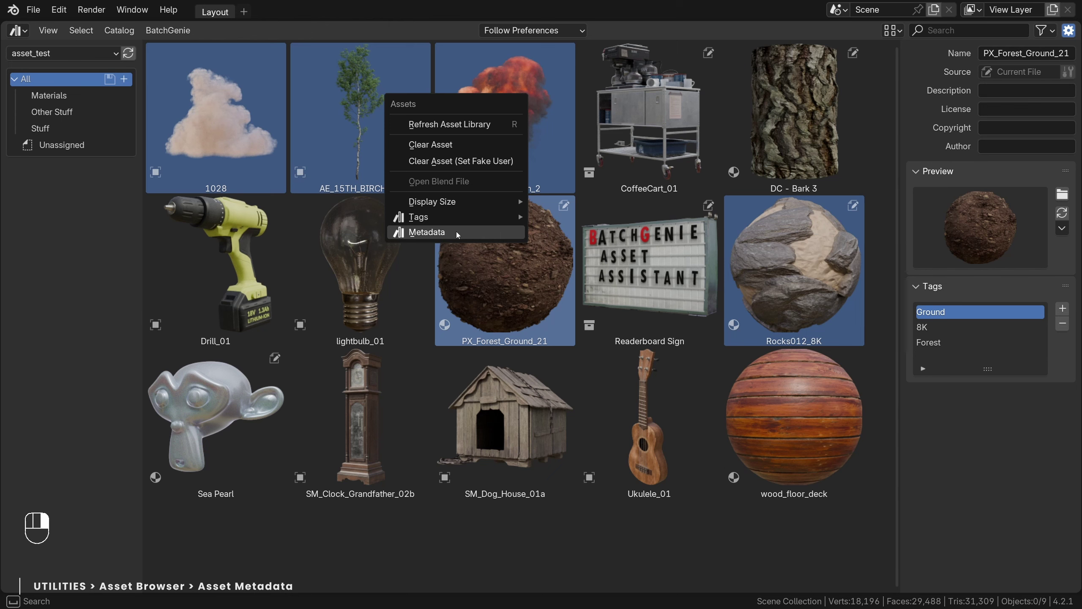
click(500, 233)
click(486, 264)
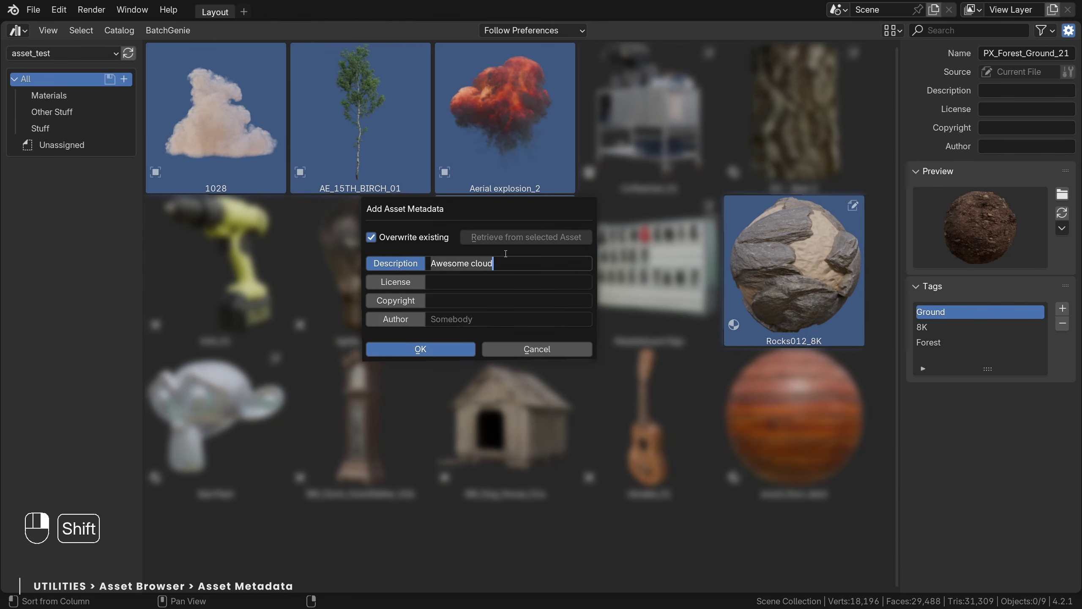
text(Nature collection)
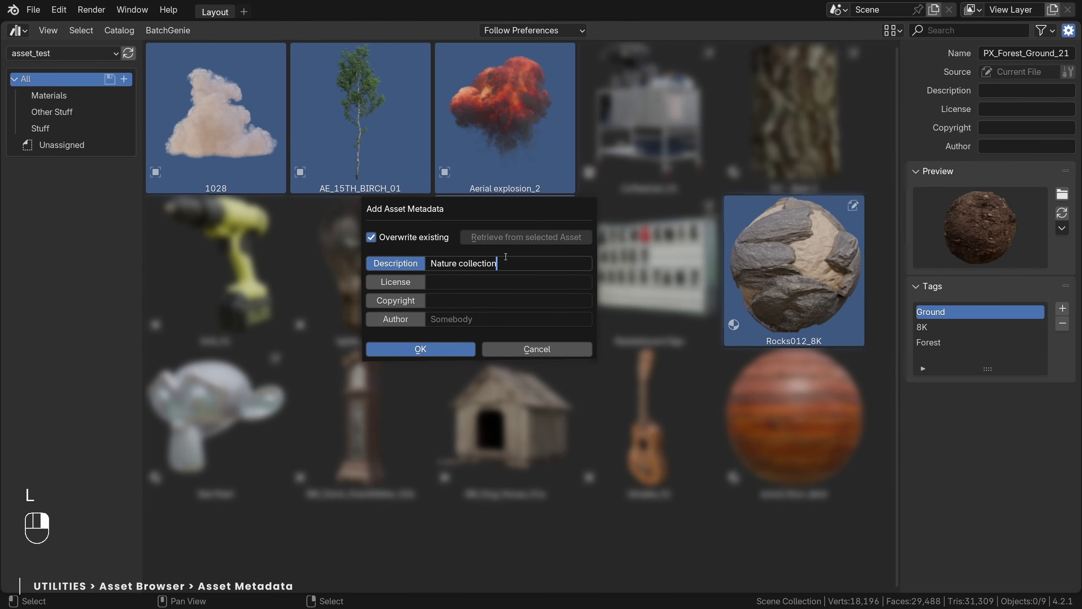
click(452, 346)
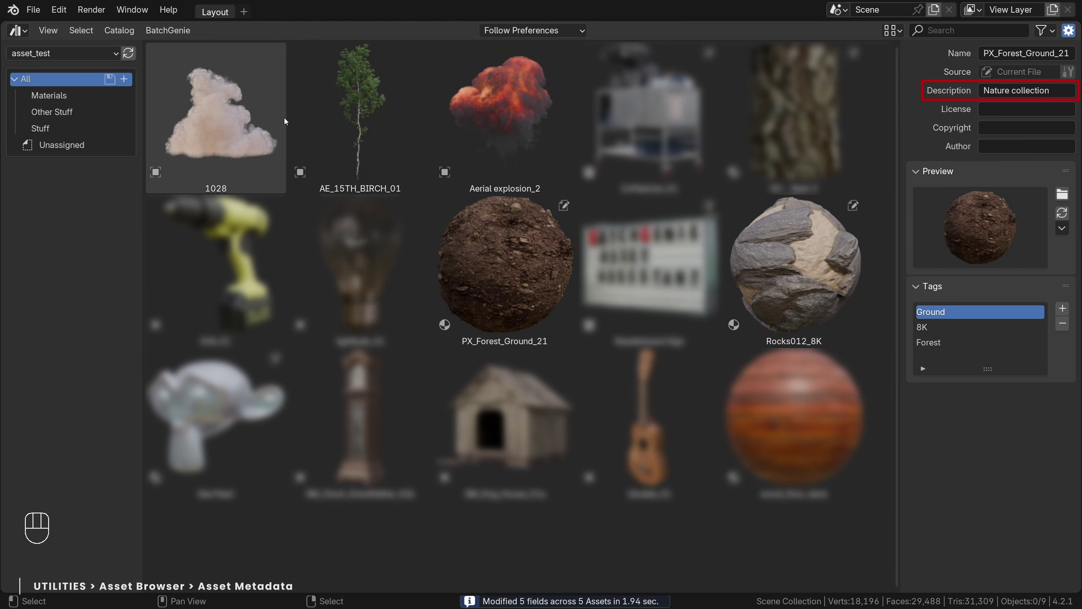
click(260, 116)
click(347, 117)
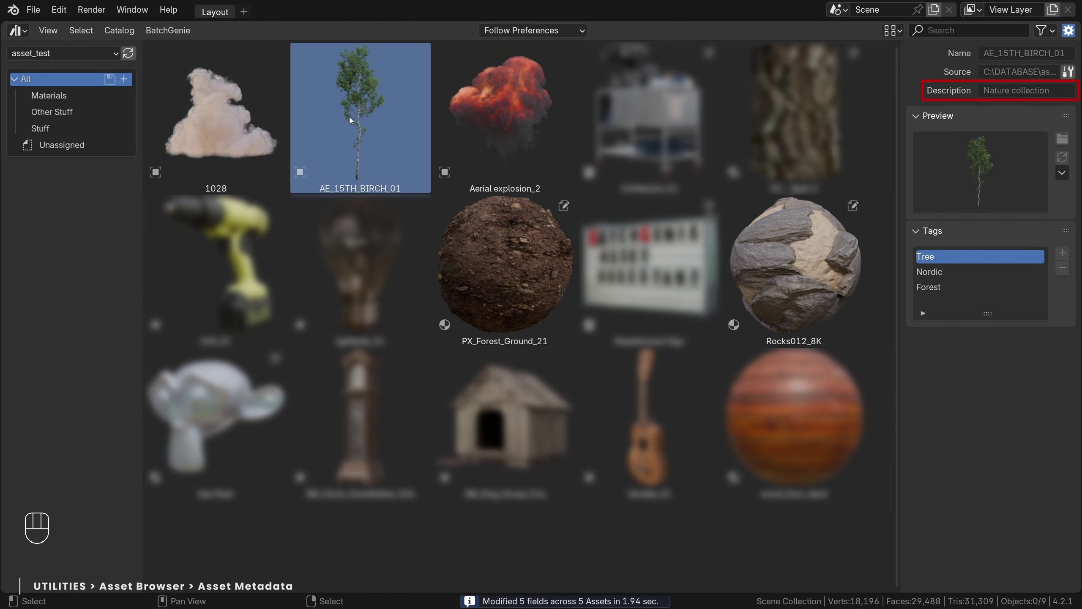
click(472, 116)
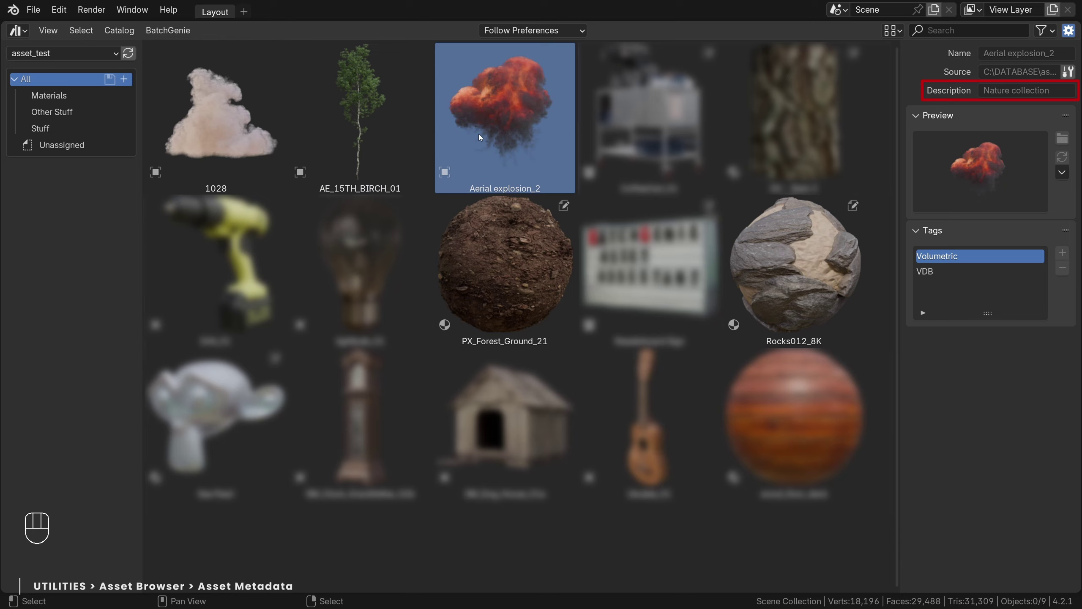
click(507, 220)
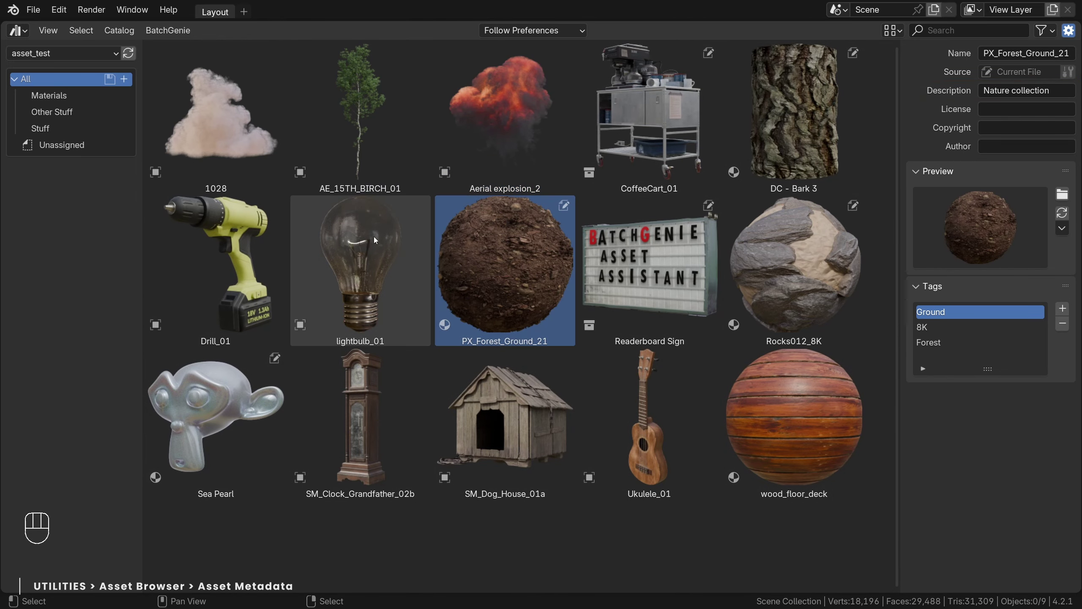
Retrieve the existing metadata of lightbulb_01, then set its copyright to "Something" and its description to "Awesome lightbulb 9001".
click(371, 247)
right_click(370, 247)
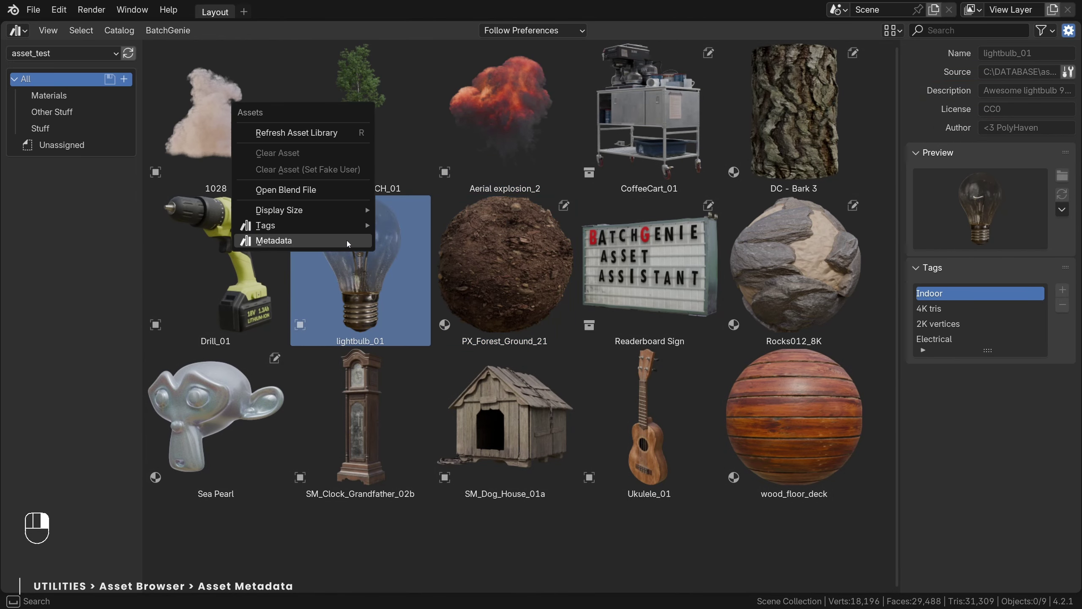
click(323, 242)
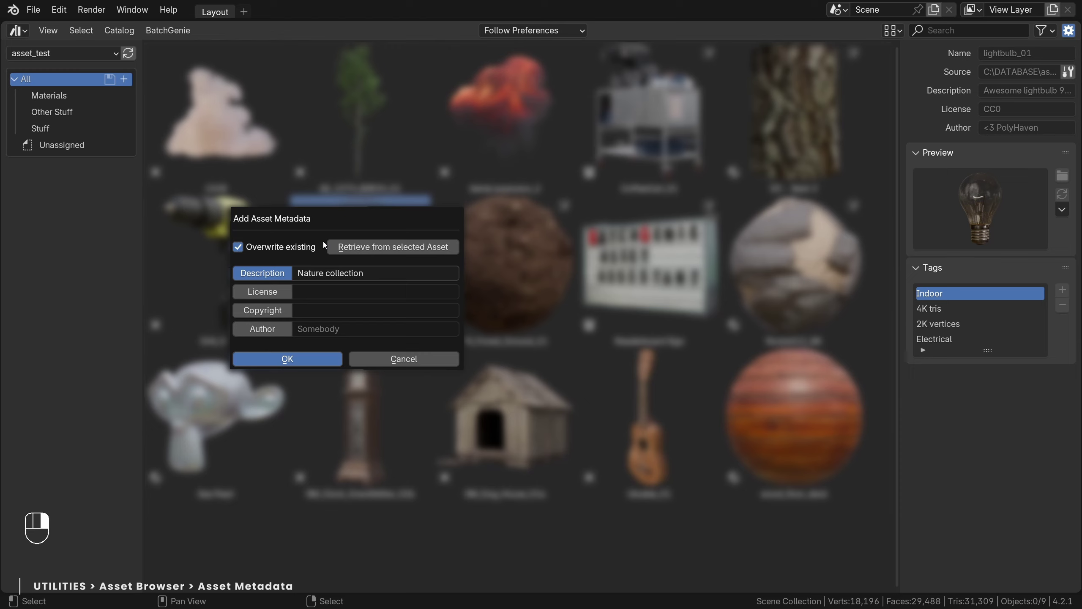
click(418, 249)
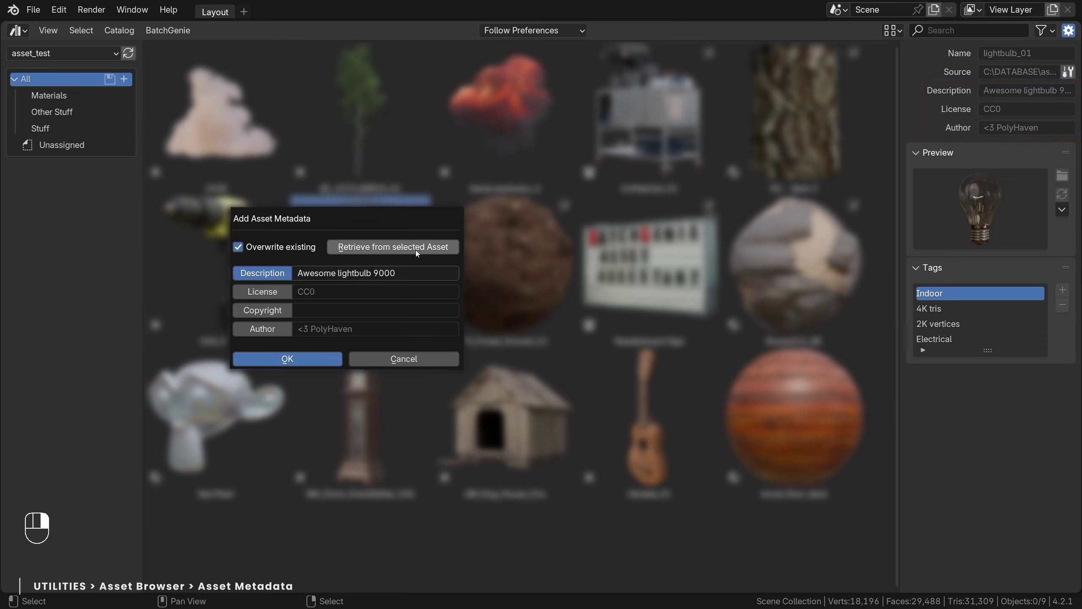
click(299, 310)
text(S)
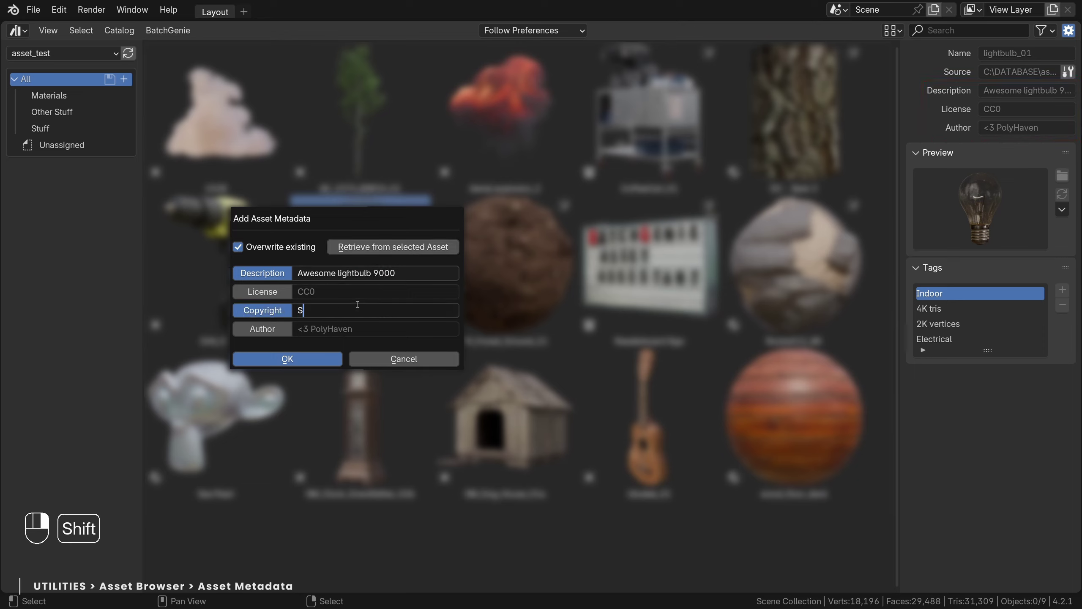
text(omething)
key(shift+Tab)
key(End)
key(BackSpace)
text(1)
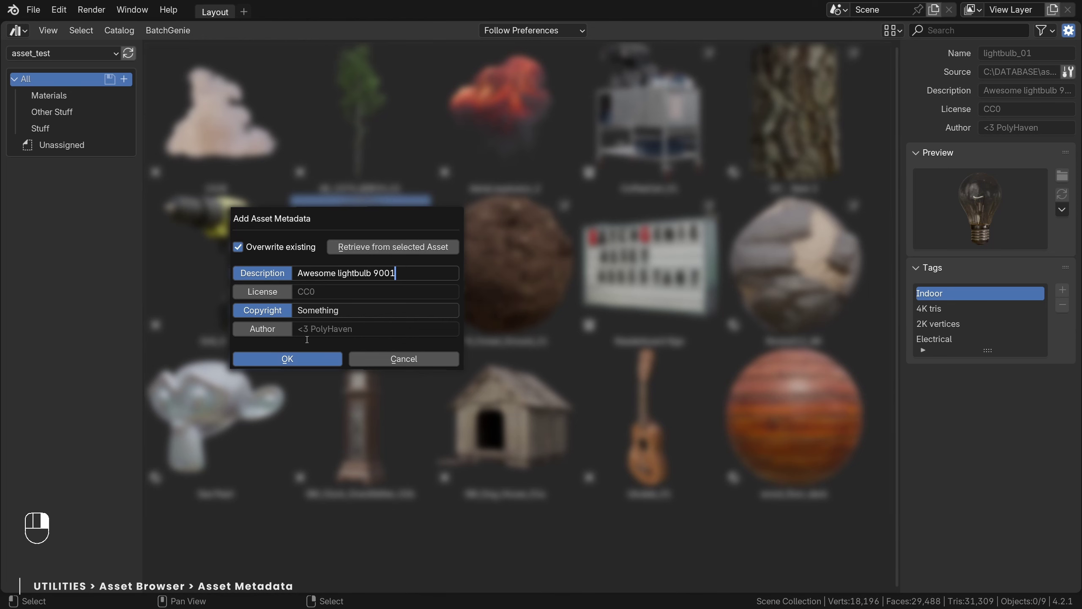
click(293, 360)
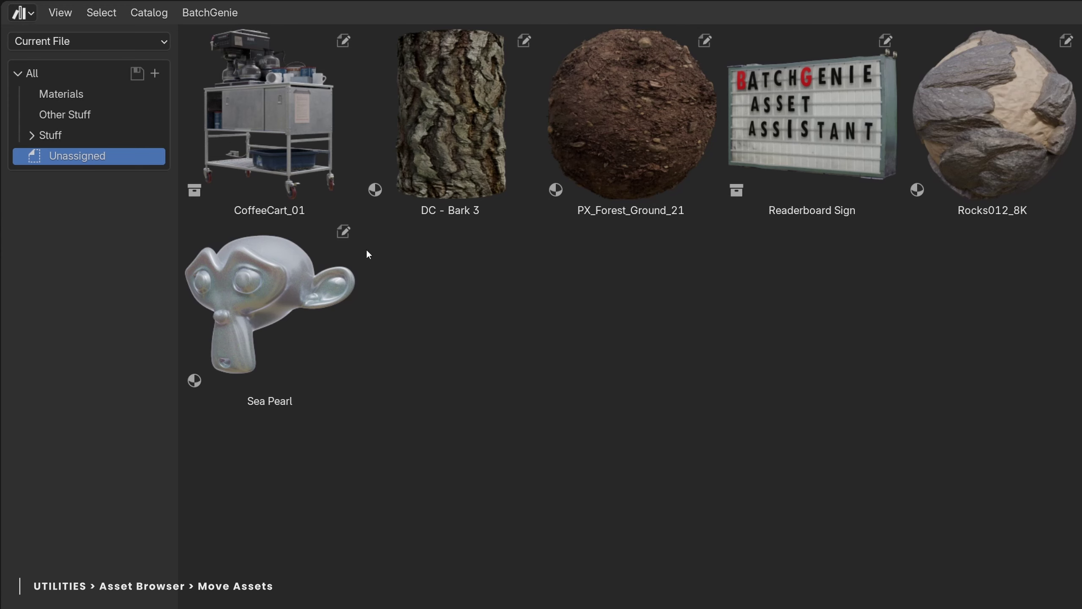
In the asset_test library, move CoffeeCart_01 to the Other Stuff catalog and try to move Aerial explosion_2 there as well.
click(153, 41)
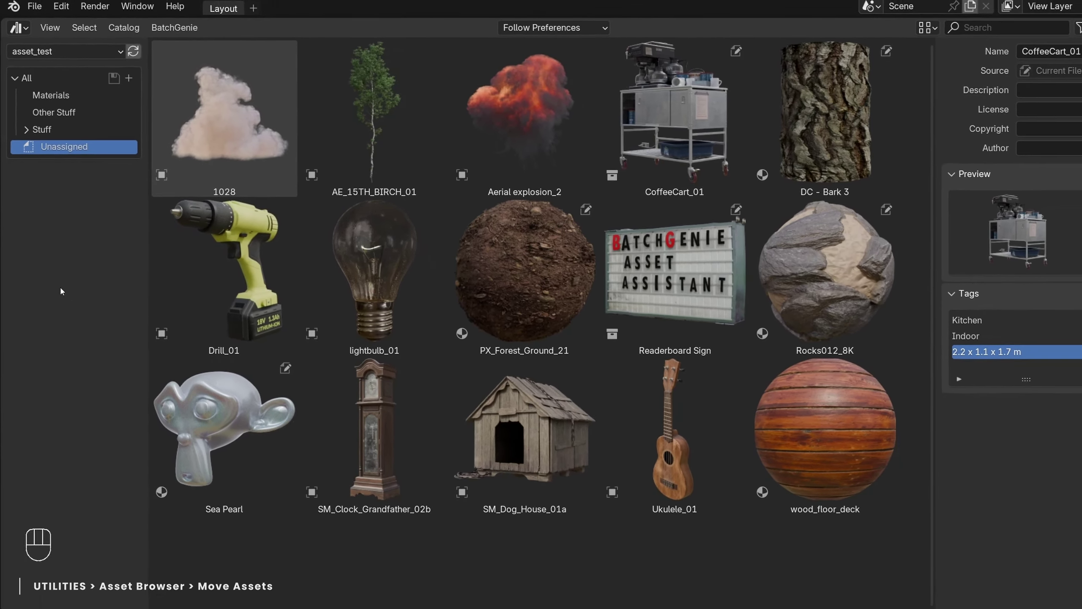
click(746, 170)
click(641, 140)
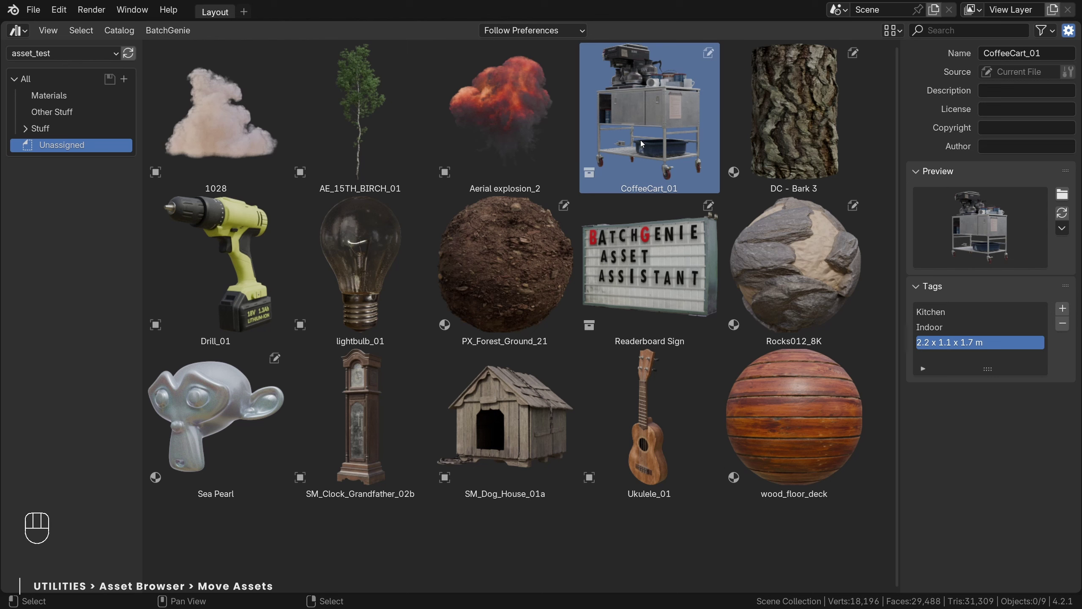
drag(641, 140, 56, 112)
drag(504, 119, 71, 113)
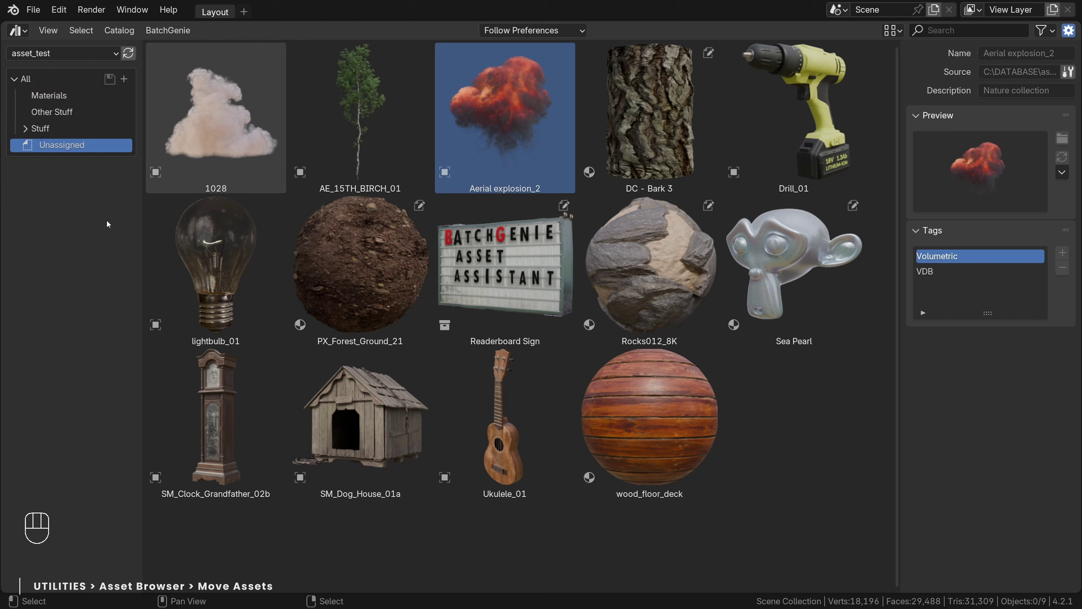
Move 1028, Aerial explosion_2 and lightbulb_01 to the Stuff catalog with Move Assets, and check the contents of that catalog.
ctrl+click(215, 123)
ctrl+click(226, 232)
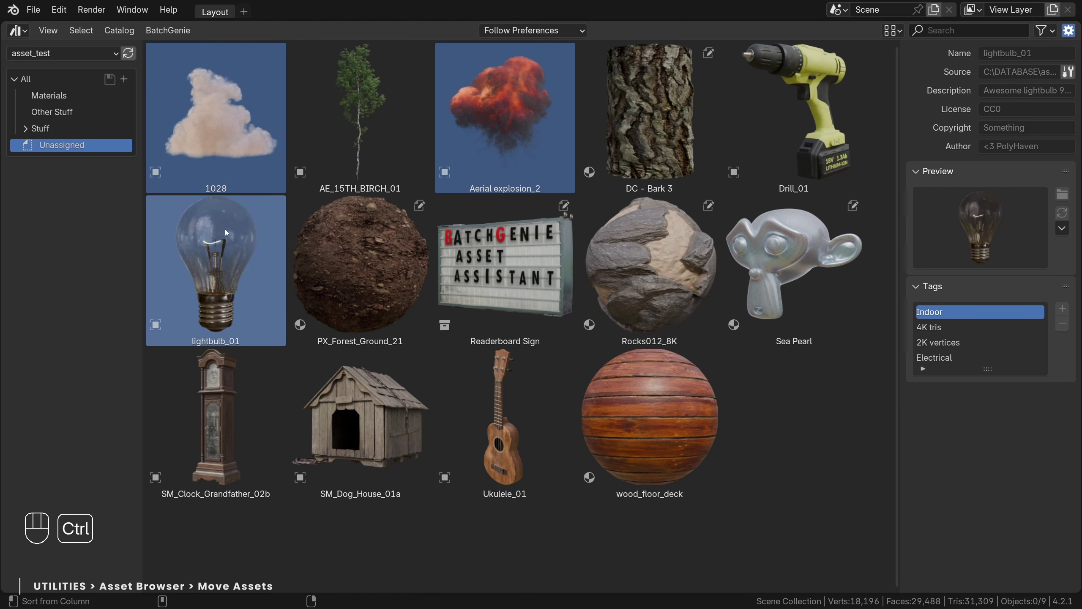
click(172, 34)
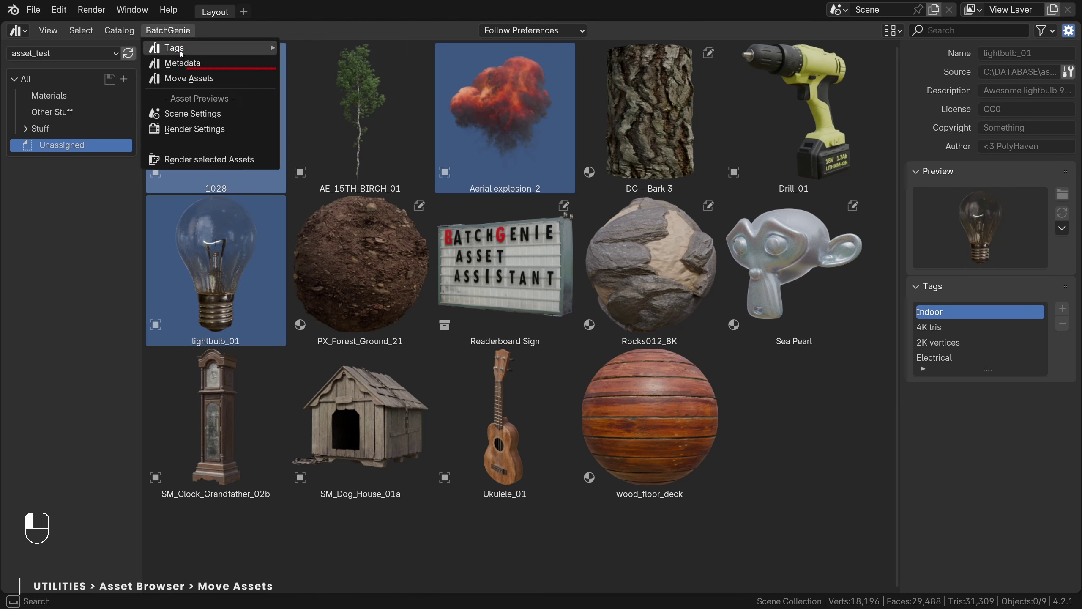
click(267, 81)
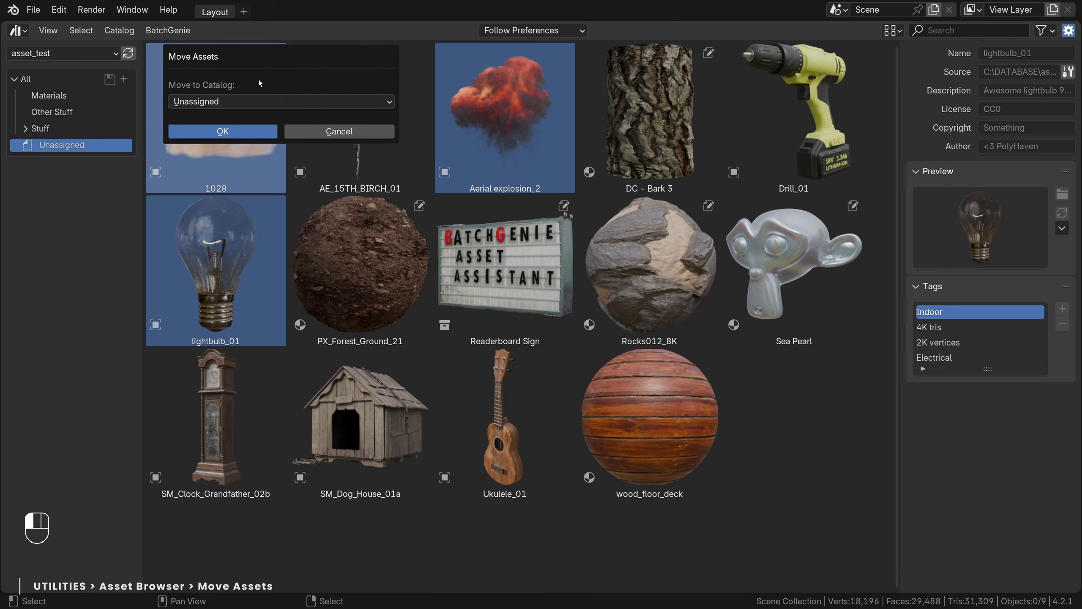
click(272, 101)
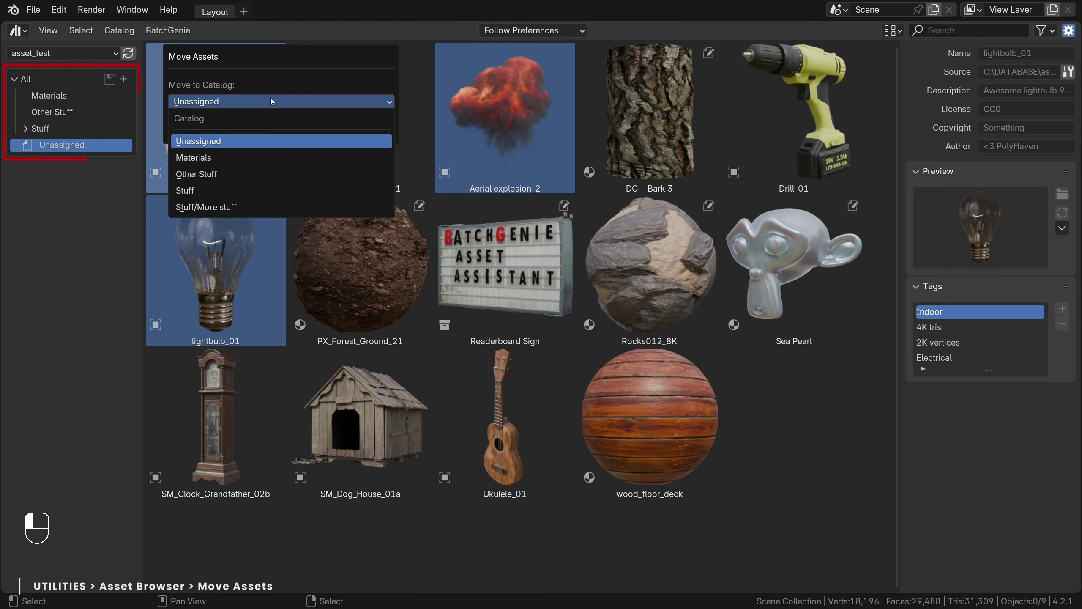
click(185, 190)
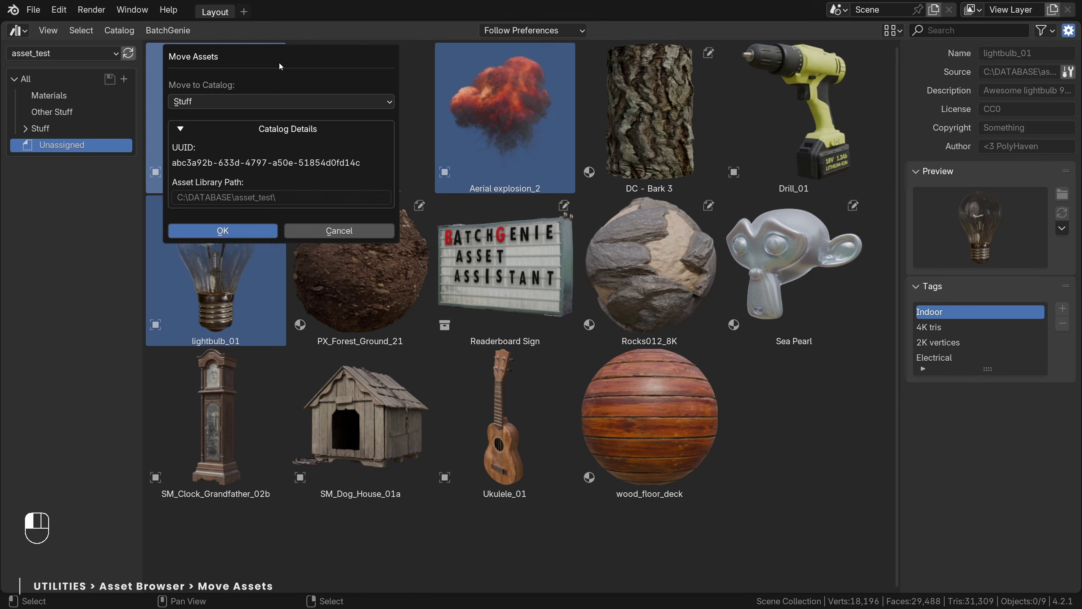
click(215, 227)
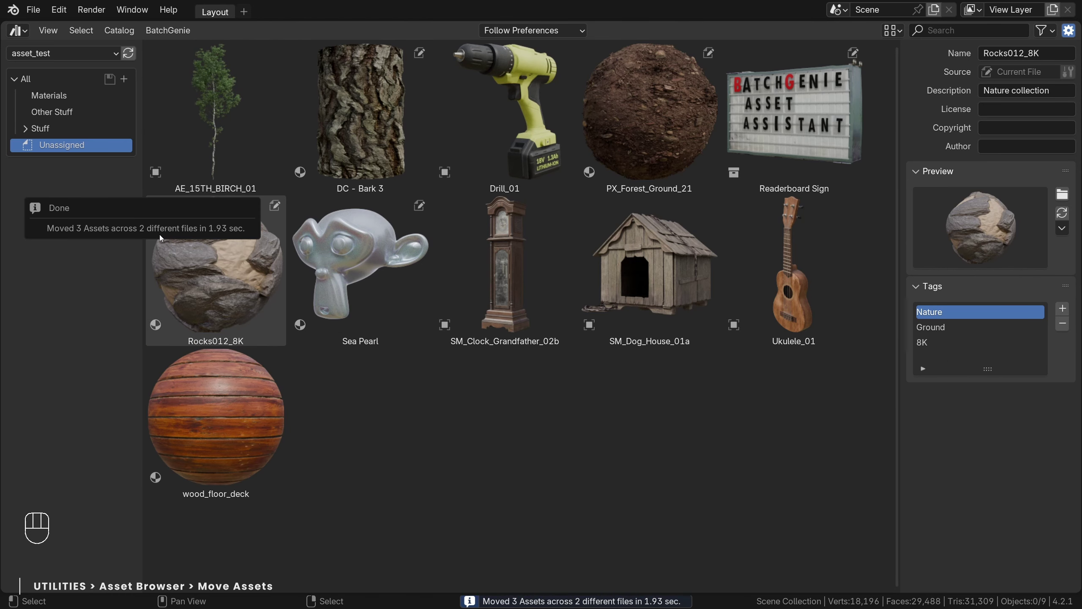
click(26, 129)
click(25, 128)
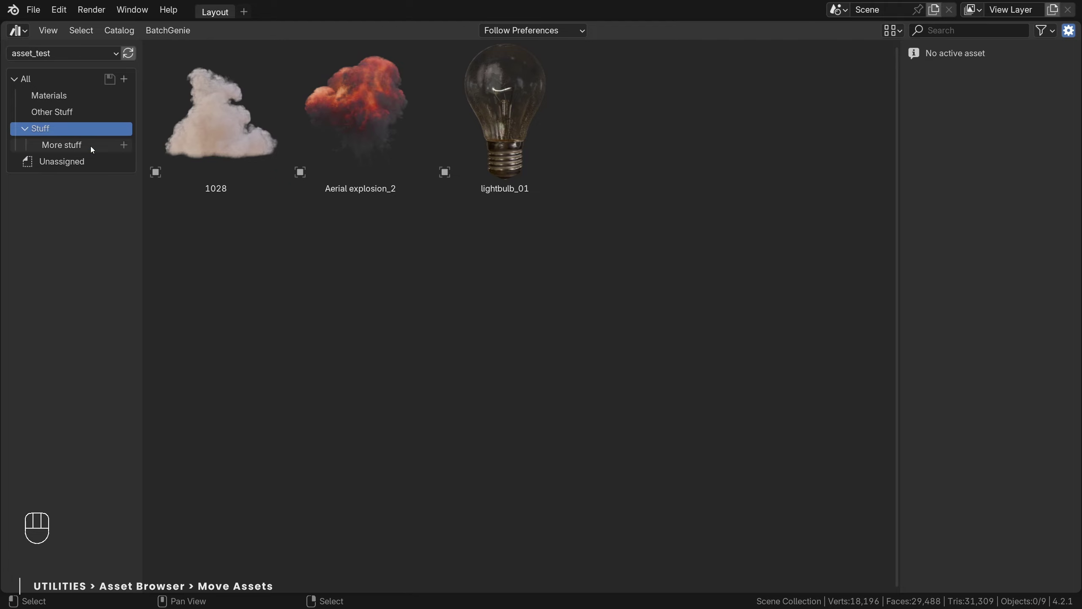
click(199, 157)
Move the unassigned wood_floor_deck, Rocks012_8K and DC - Bark 3 to the Materials catalog with Move Assets.
click(74, 161)
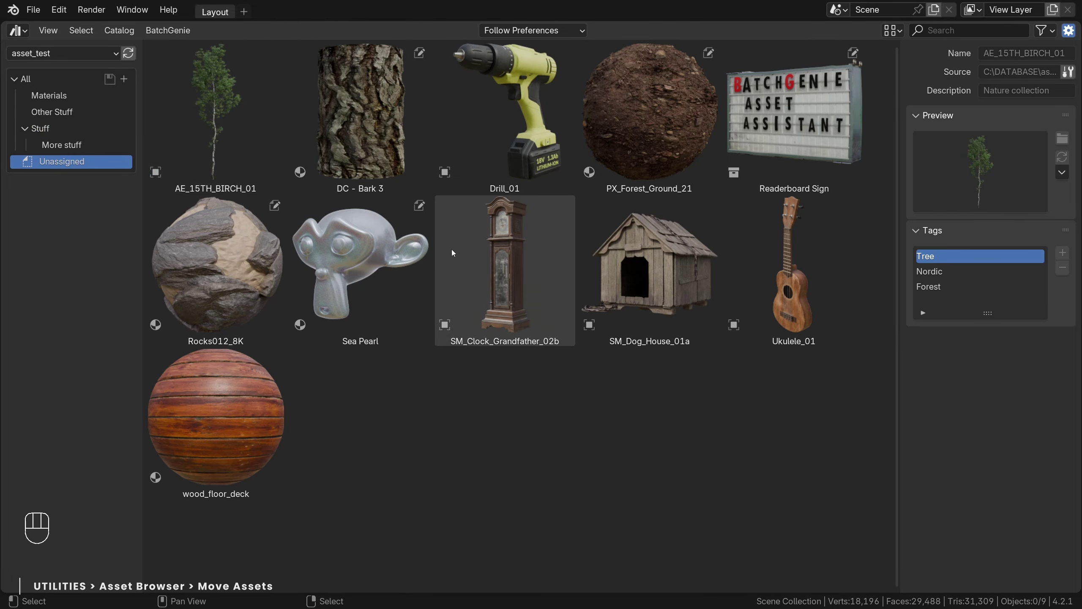
ctrl+click(221, 409)
ctrl+click(242, 328)
ctrl+click(356, 153)
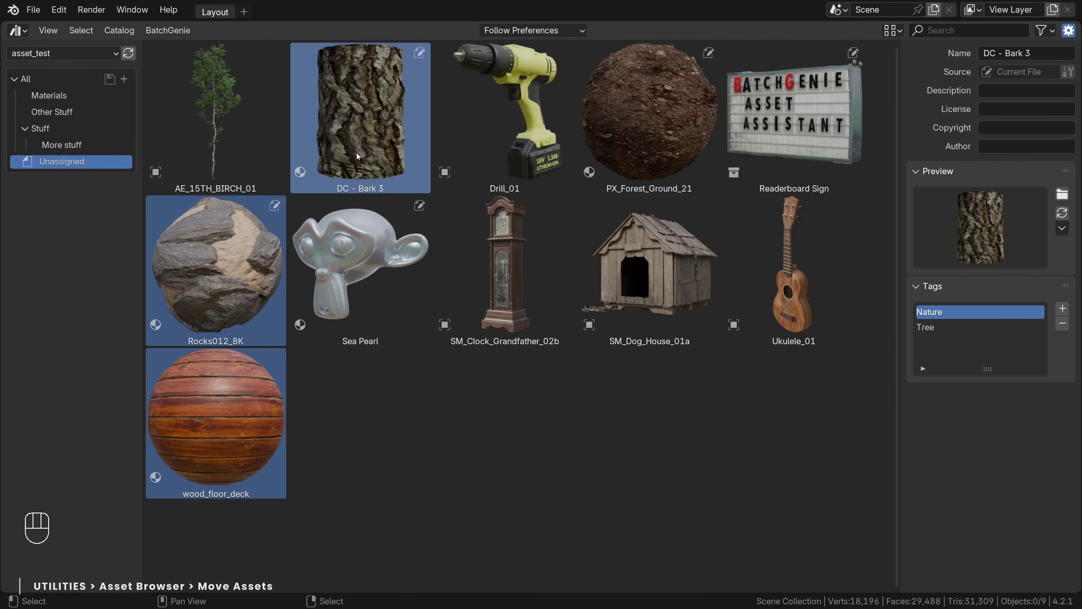
click(173, 31)
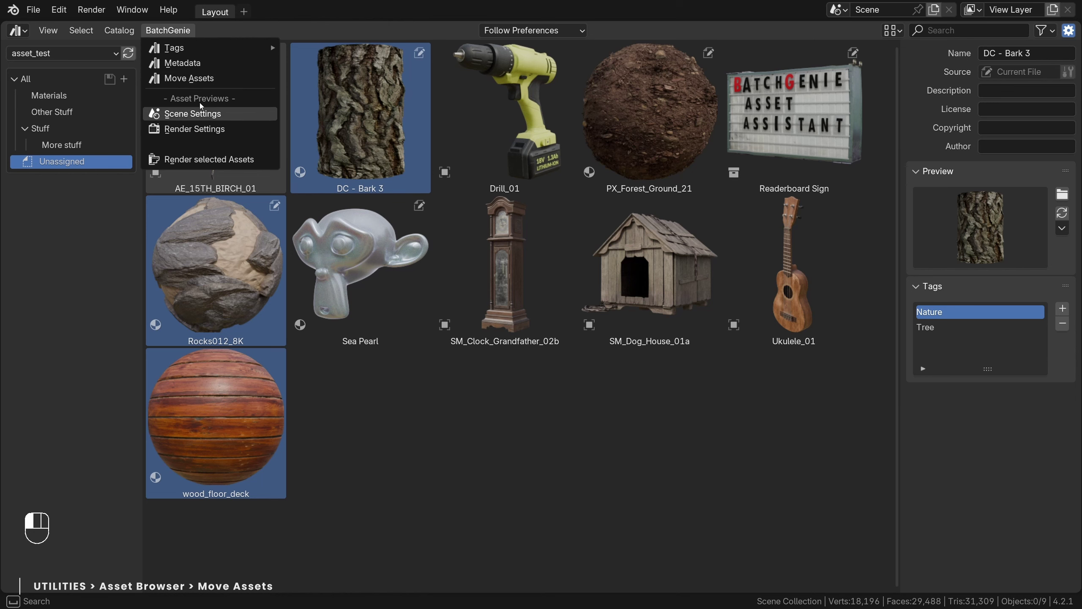
click(197, 78)
click(203, 97)
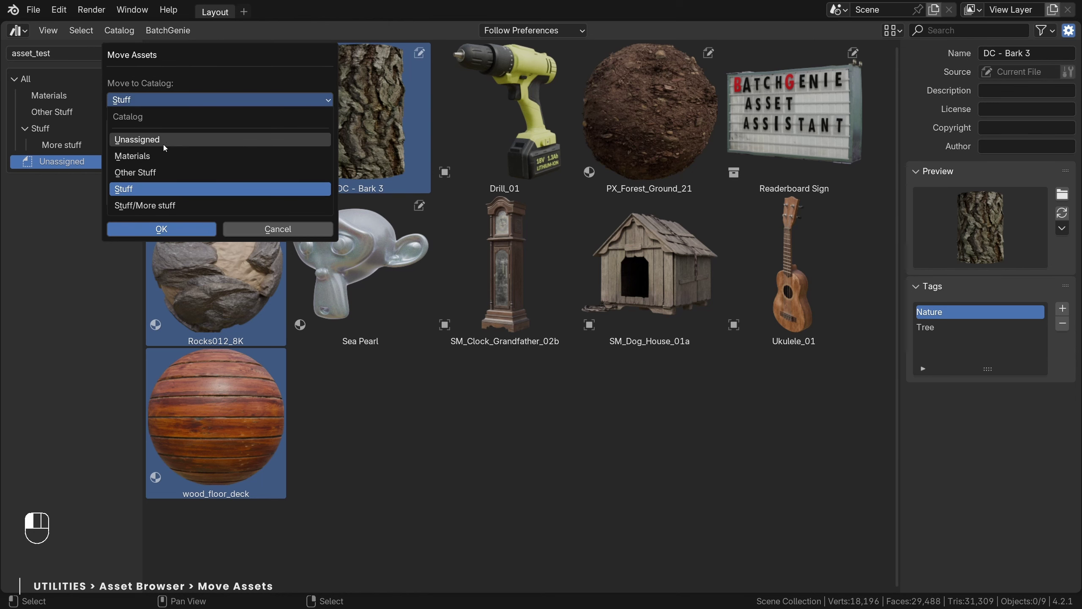
click(152, 154)
click(136, 230)
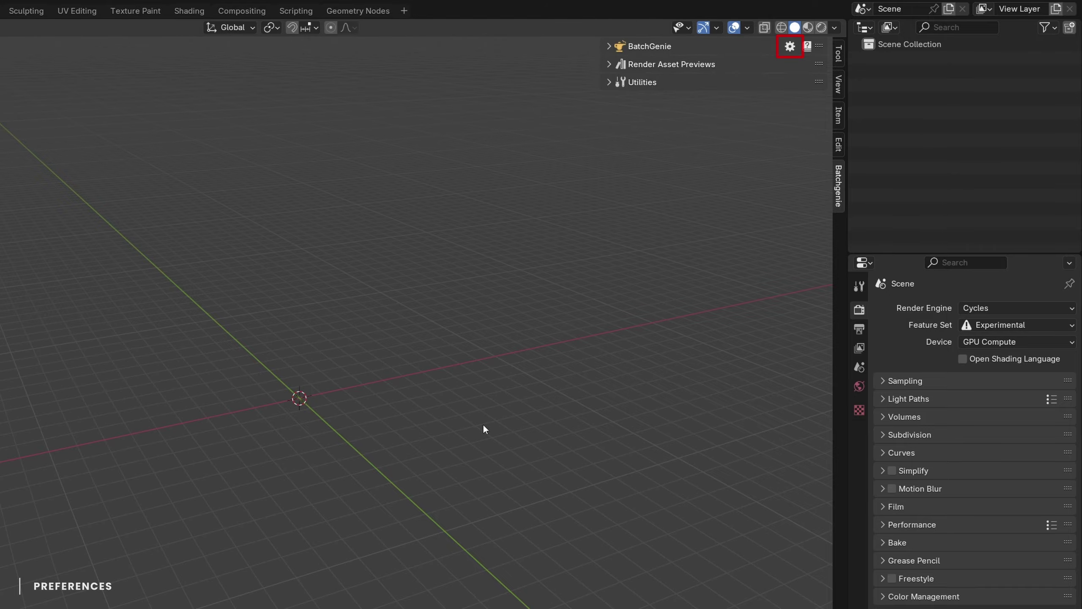
Open the BatchGenie preferences, try the Tool Tab add-on location, and set it back to BatchGenie Tab.
click(790, 46)
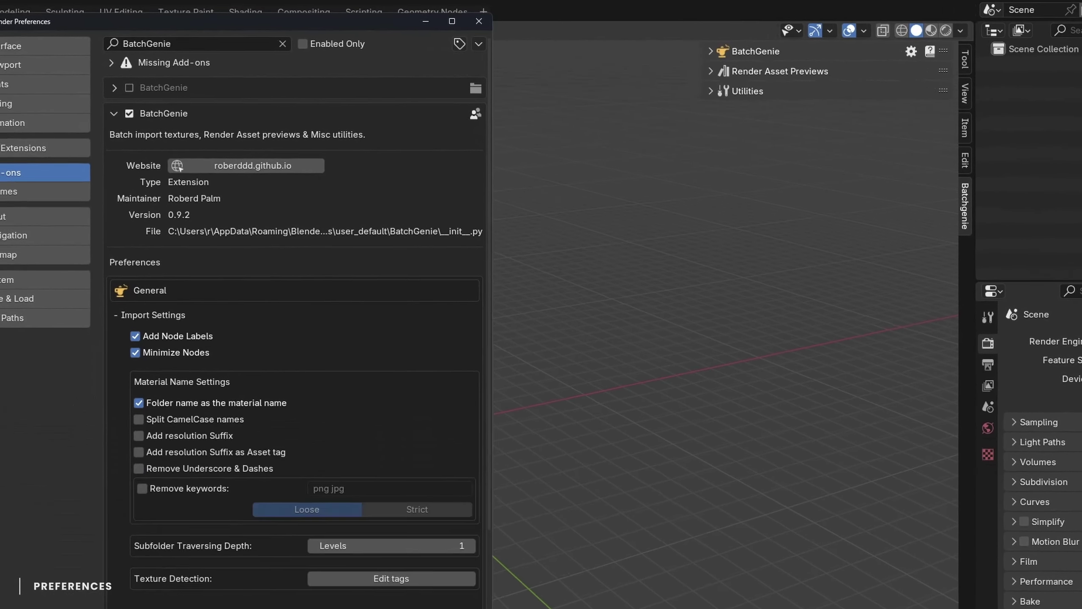
scroll(275, 550, down, 7)
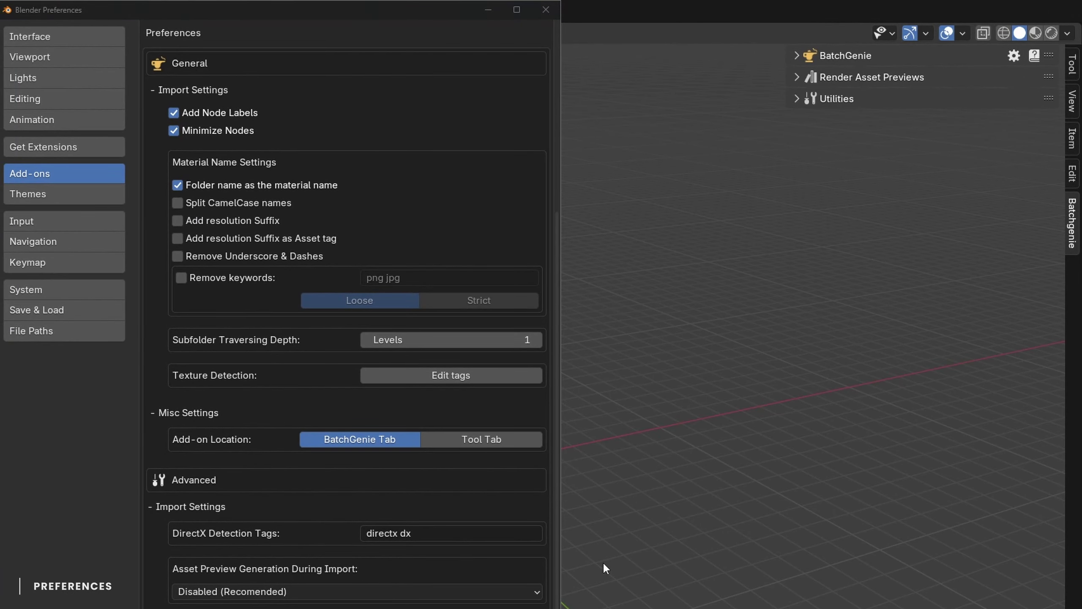
click(516, 441)
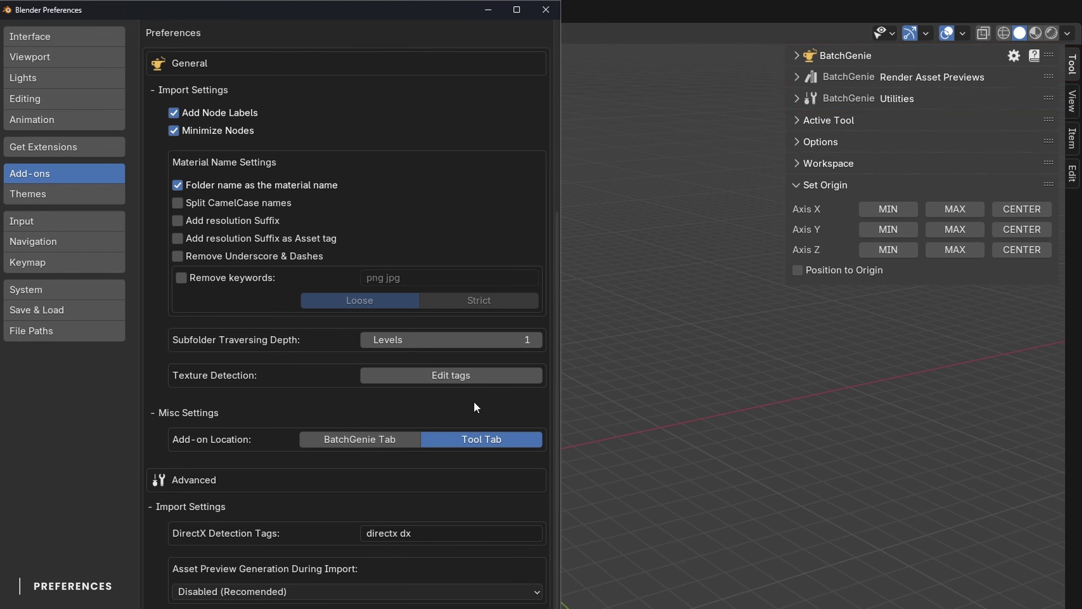
click(362, 438)
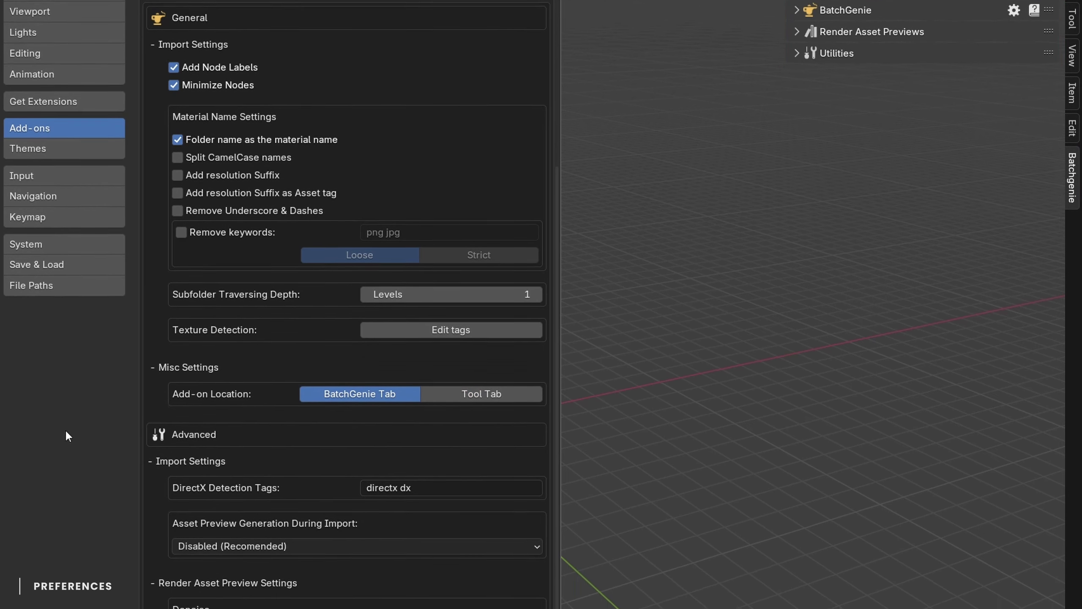